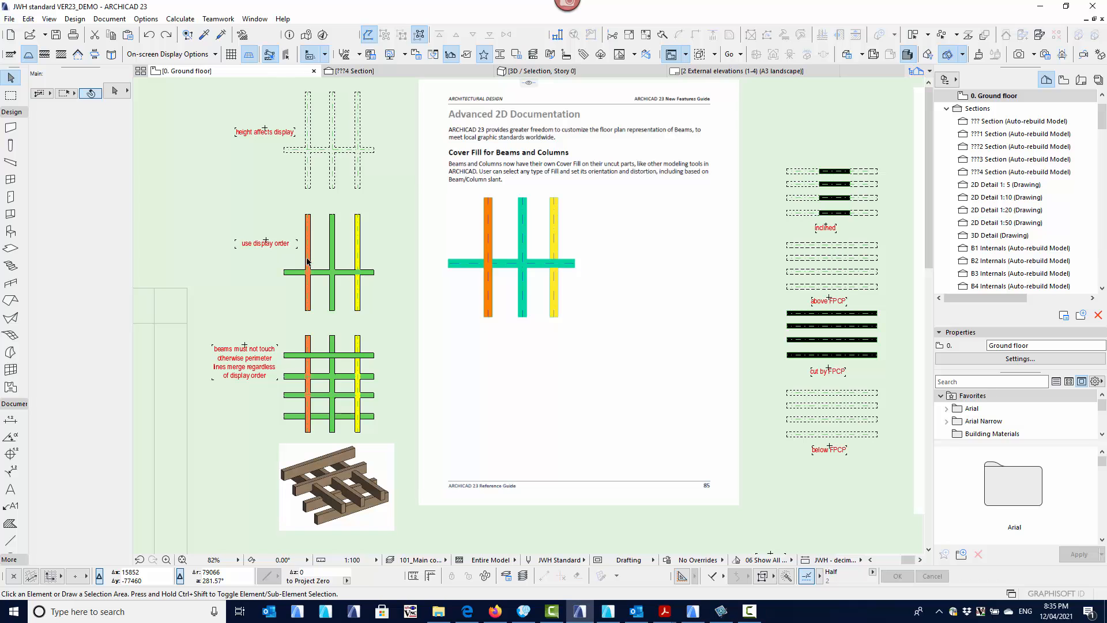
- Open the floor plan and section settings of the orange beam in the "use display order" group
click(307, 264)
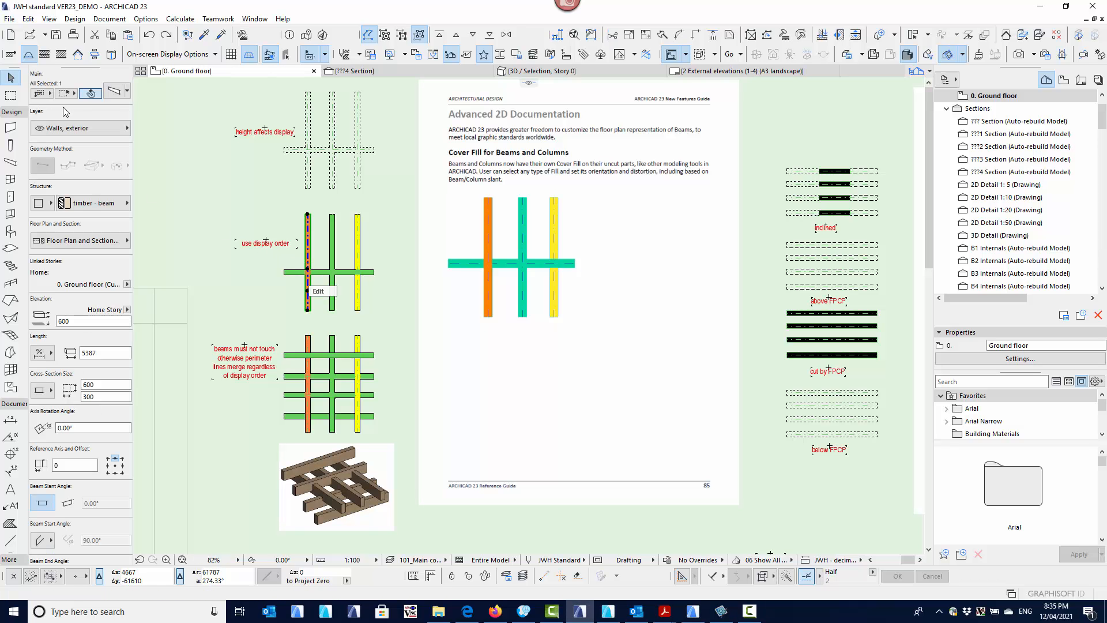
click(118, 238)
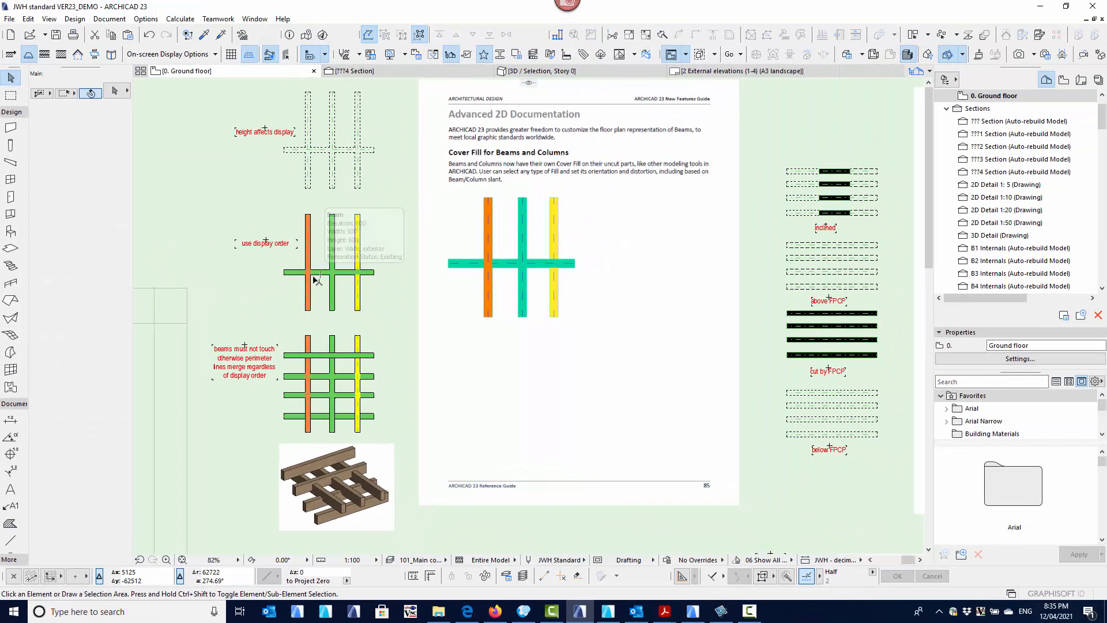
- Show the four beams of the "use display order" group in 3D, fit them in the window and orbit around them
click(313, 284)
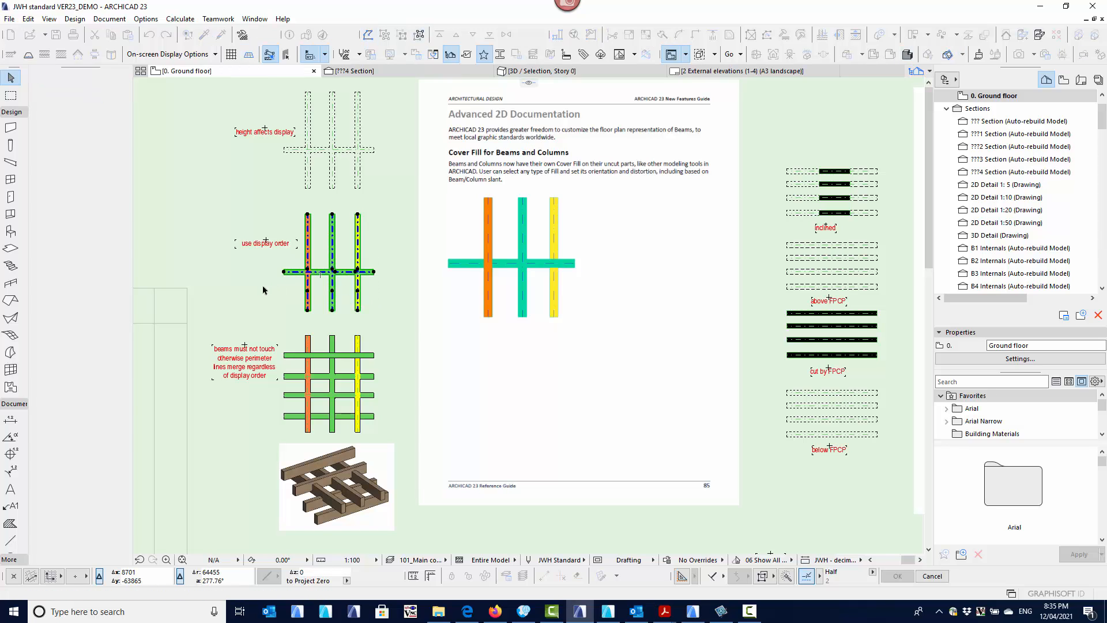
right_click(263, 290)
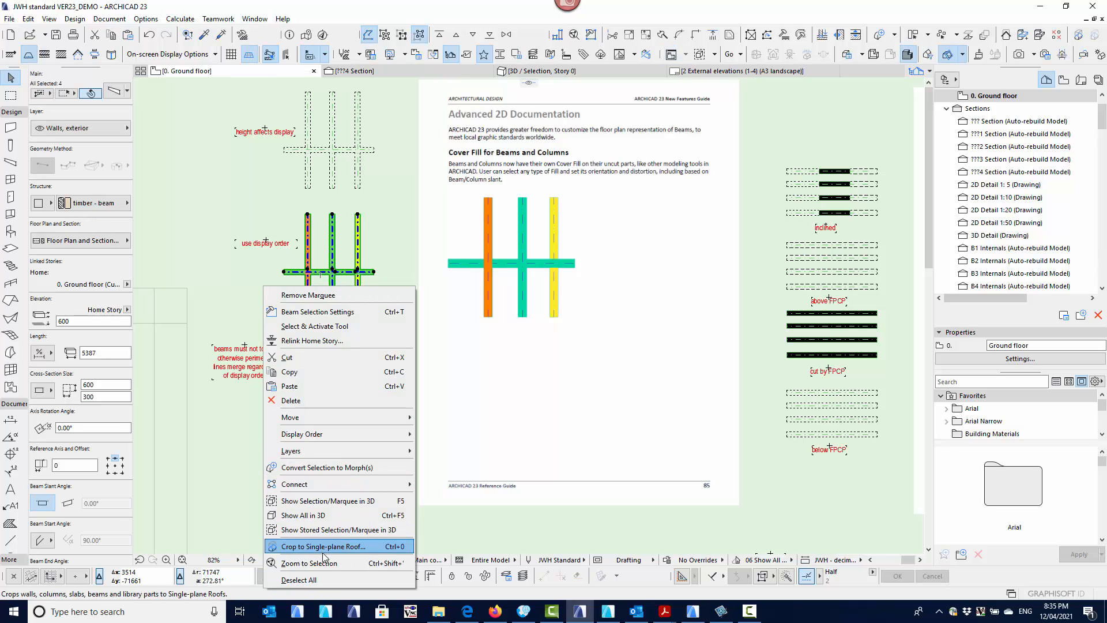
click(329, 501)
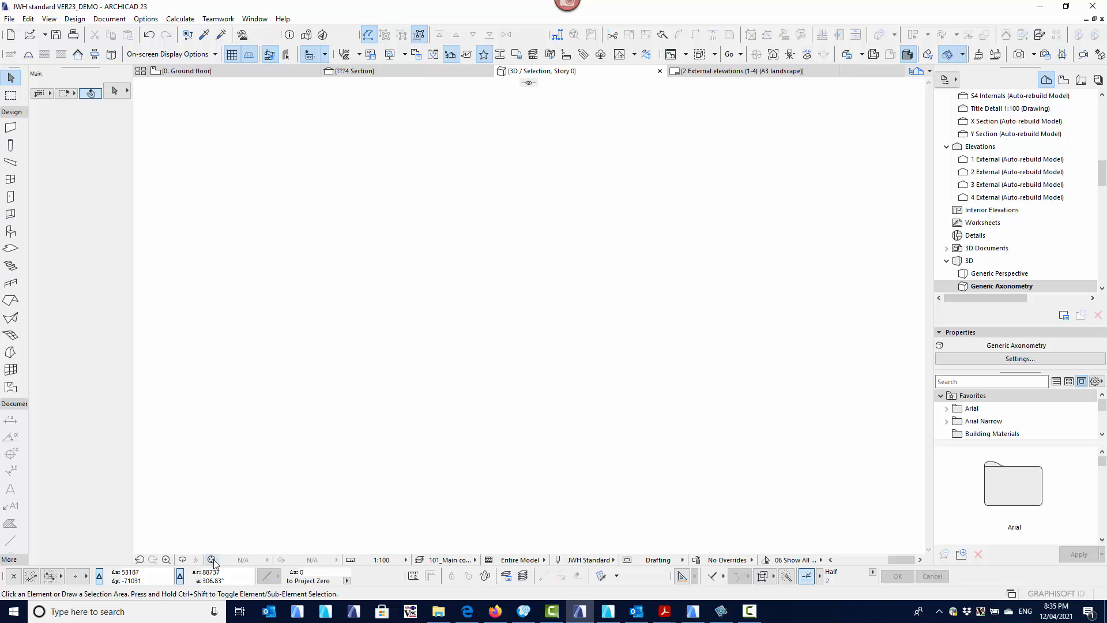
click(212, 559)
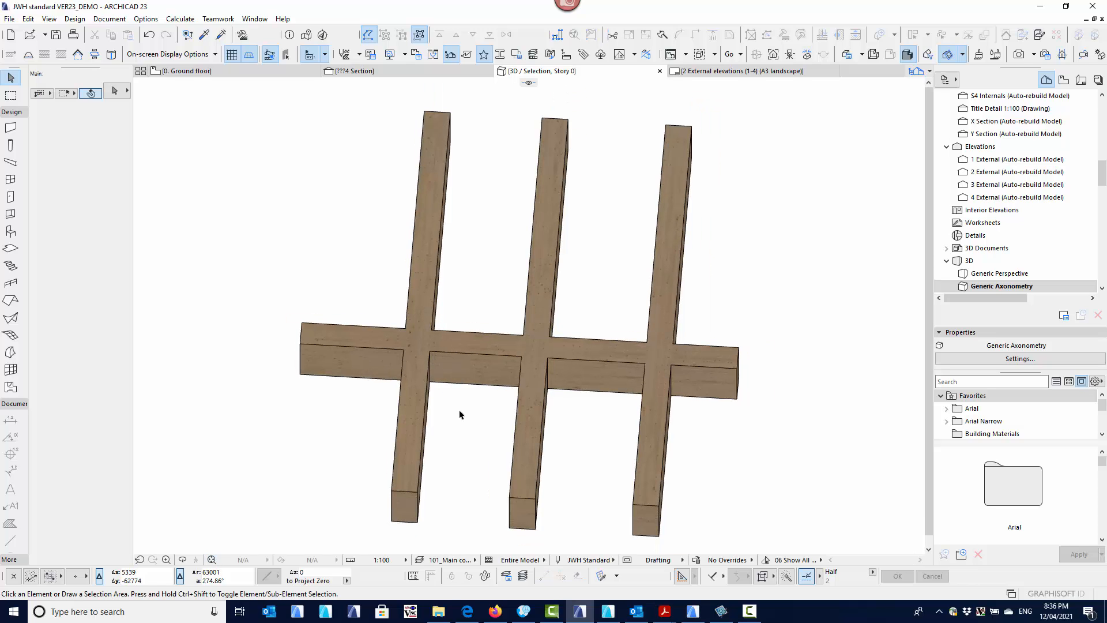
shift+middle_drag(442, 441, 507, 387)
- Return to the ground floor plan and send the orange beam in the "use display order" group to the back
click(181, 70)
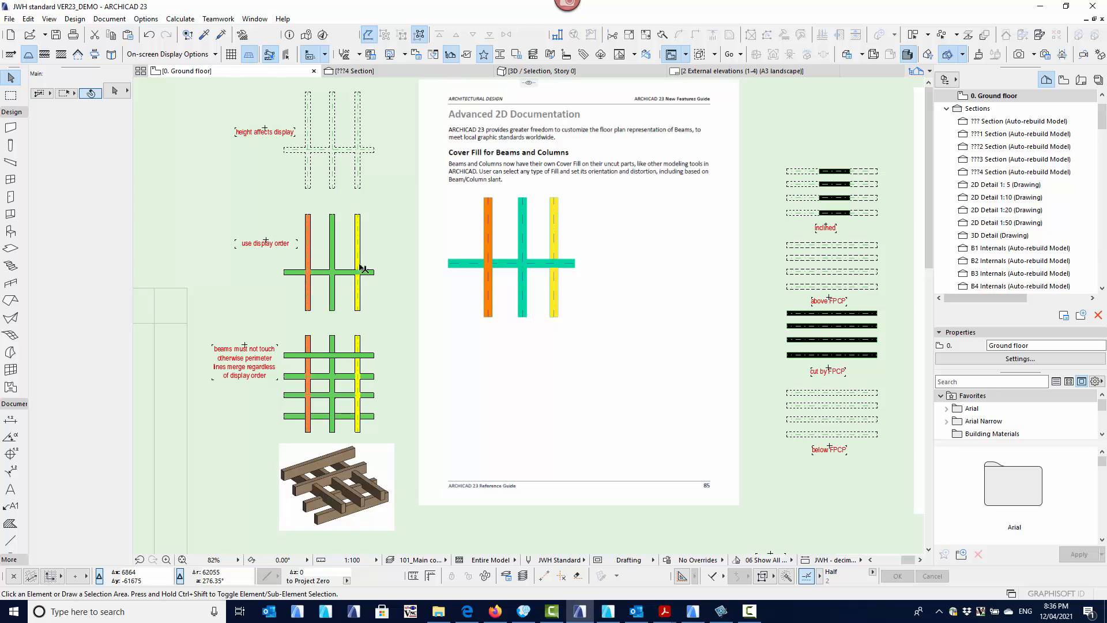
scroll(346, 277, up, 5)
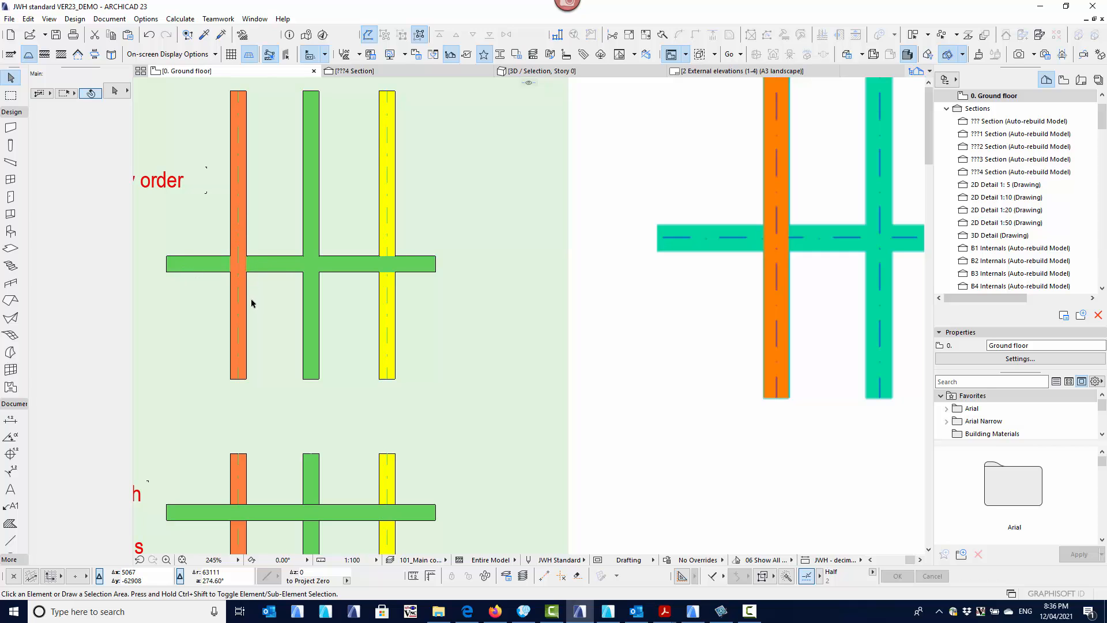
click(247, 293)
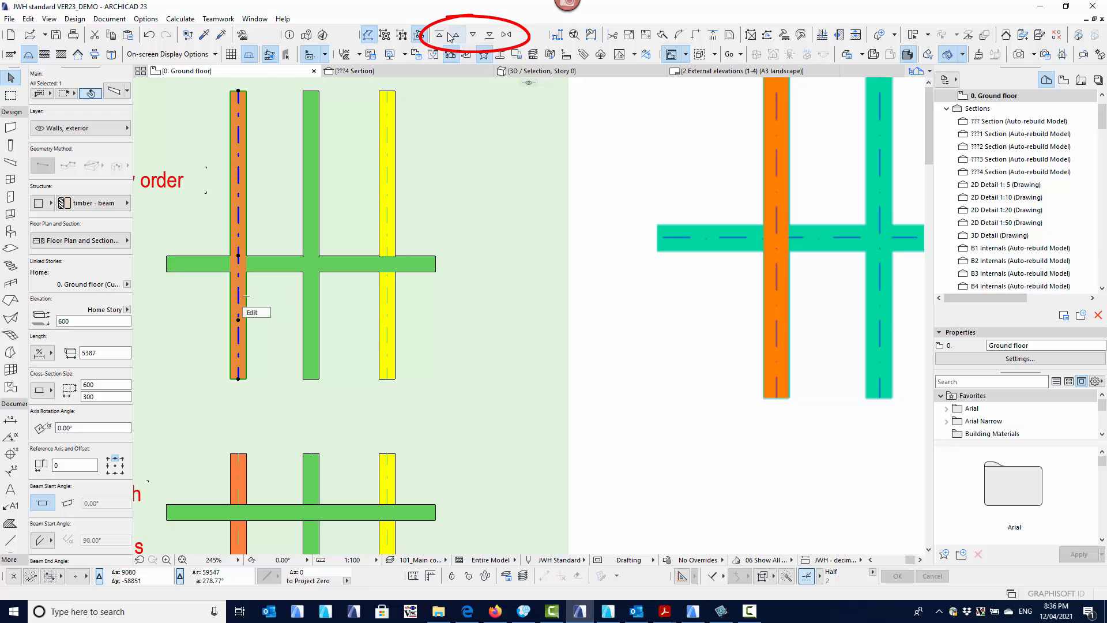
click(491, 40)
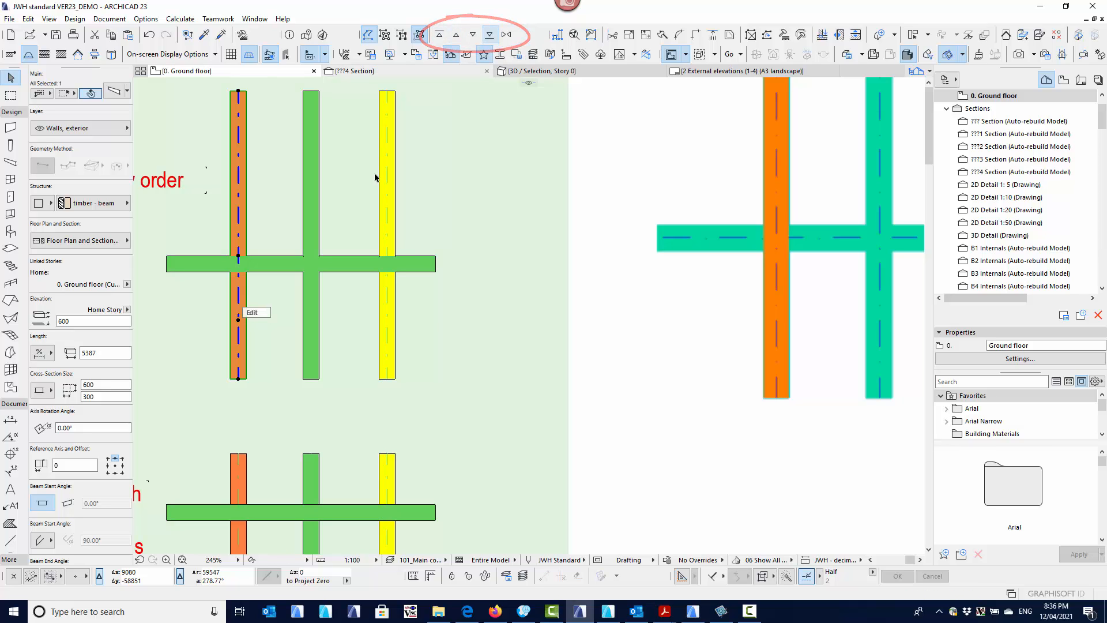
click(271, 277)
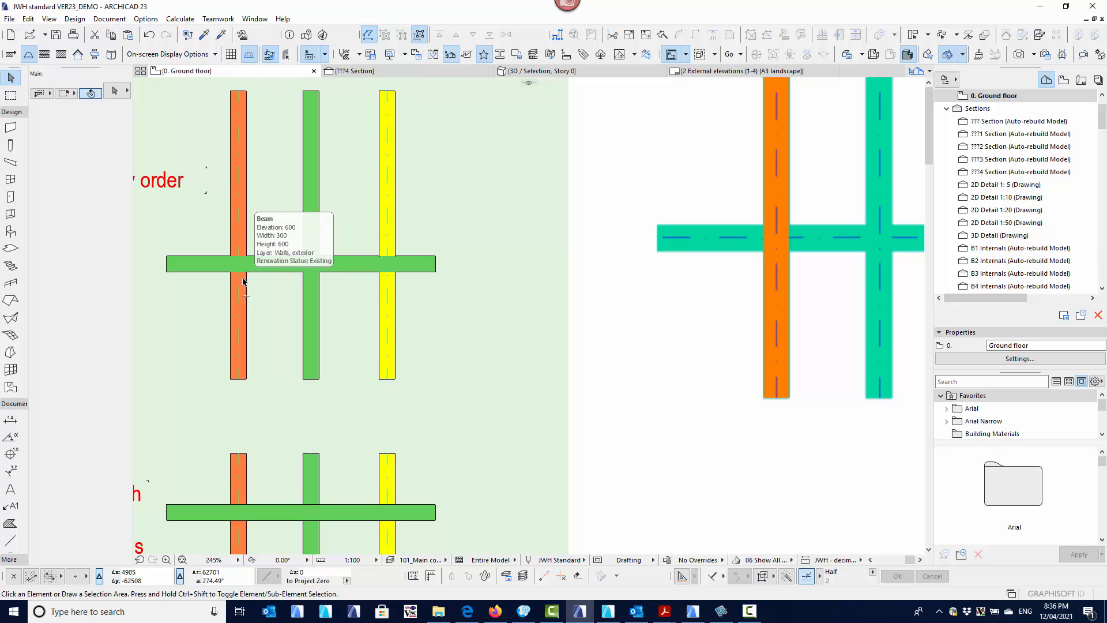
- Examine the beam crossings in the "beams must not touch" grid and compare them with the 3D picture below it
scroll(312, 230, down, 5)
scroll(312, 317, down, 3)
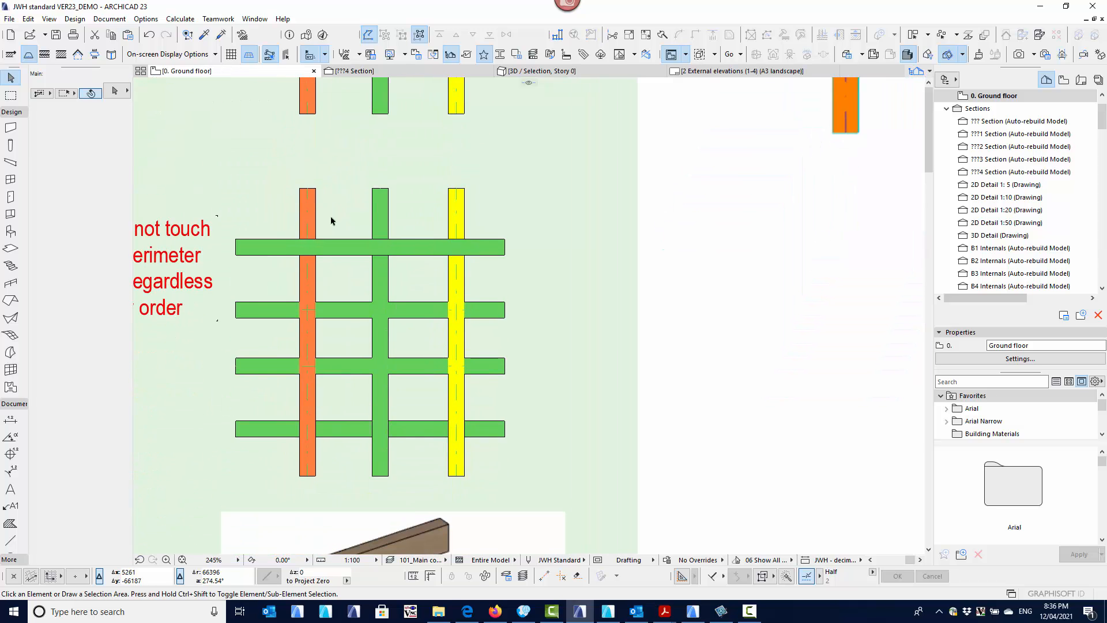
scroll(341, 277, down, 3)
scroll(349, 324, up, 1)
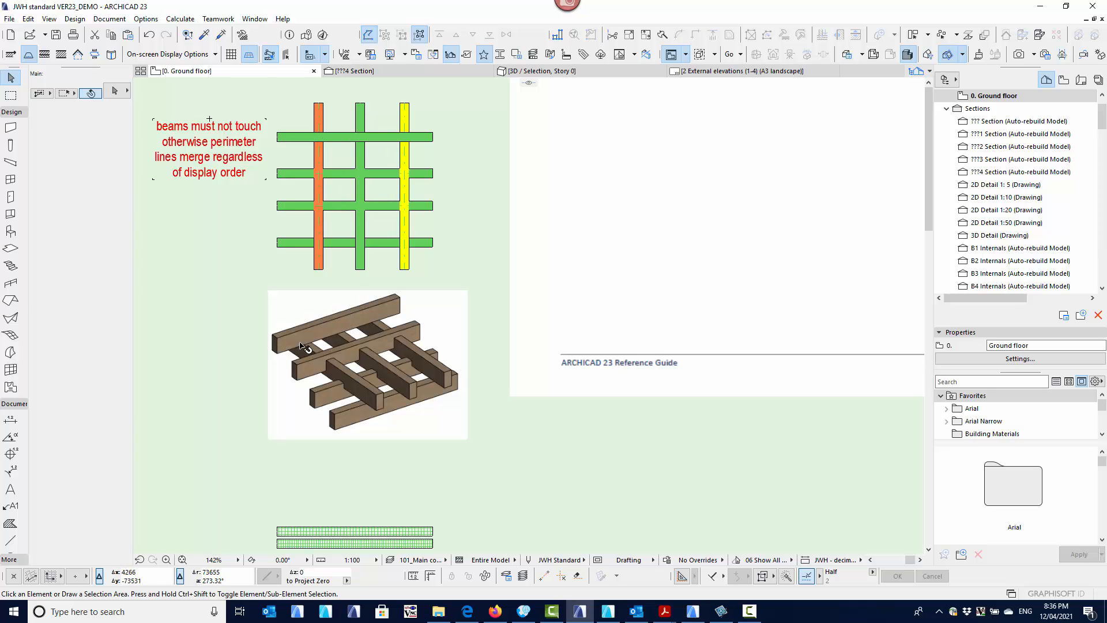
click(380, 346)
middle_drag(335, 154, 338, 168)
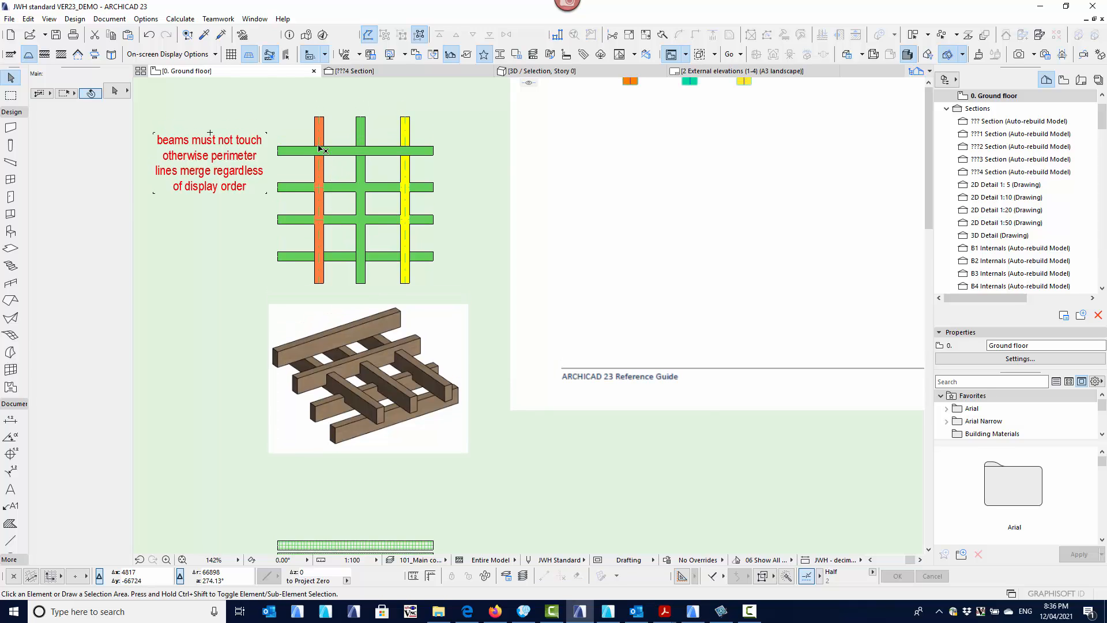
scroll(319, 148, up, 5)
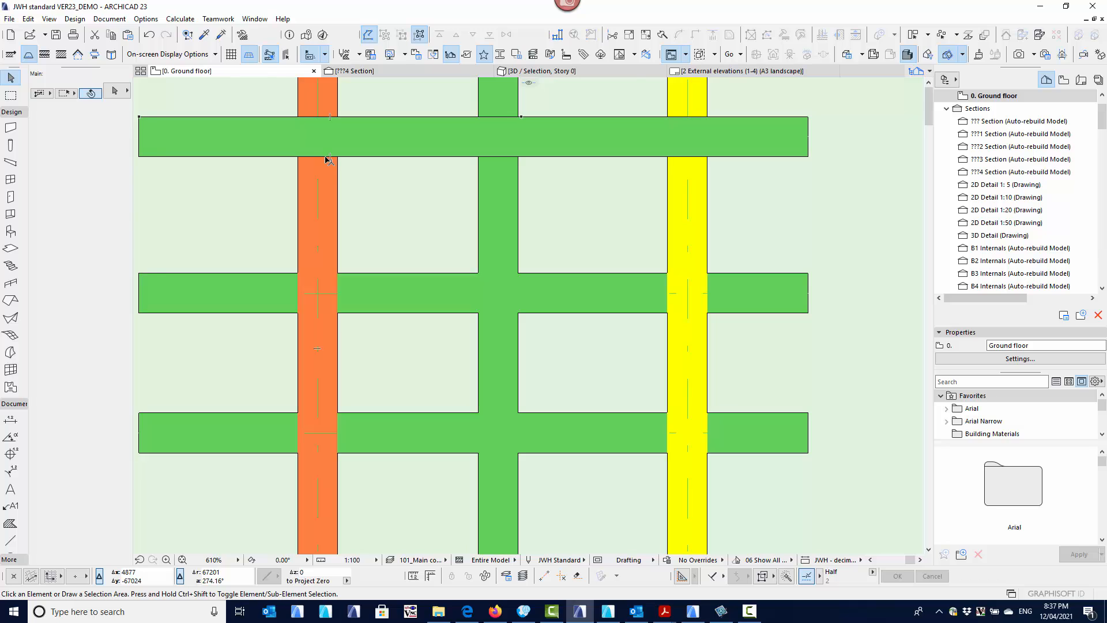
scroll(327, 160, down, 5)
scroll(326, 199, up, 2)
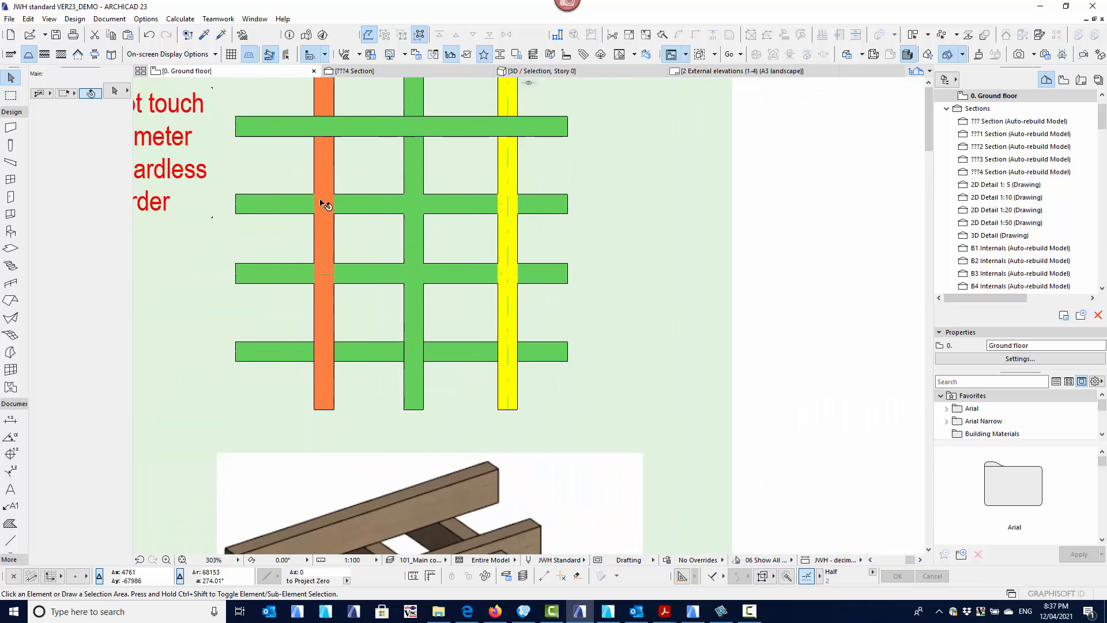
scroll(325, 203, up, 2)
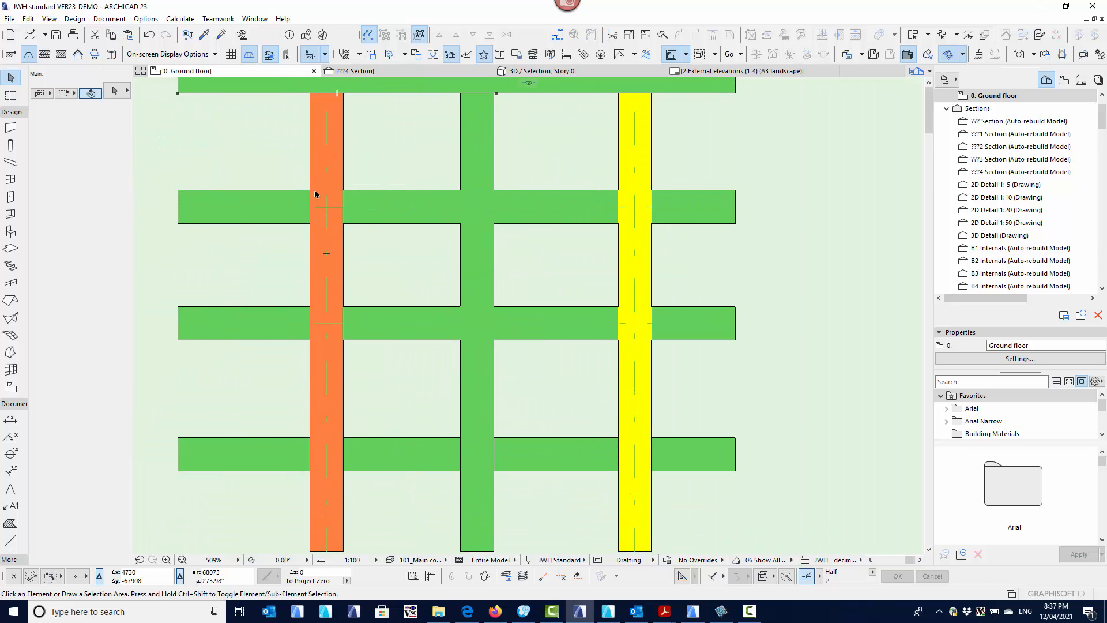
scroll(336, 205, down, 4)
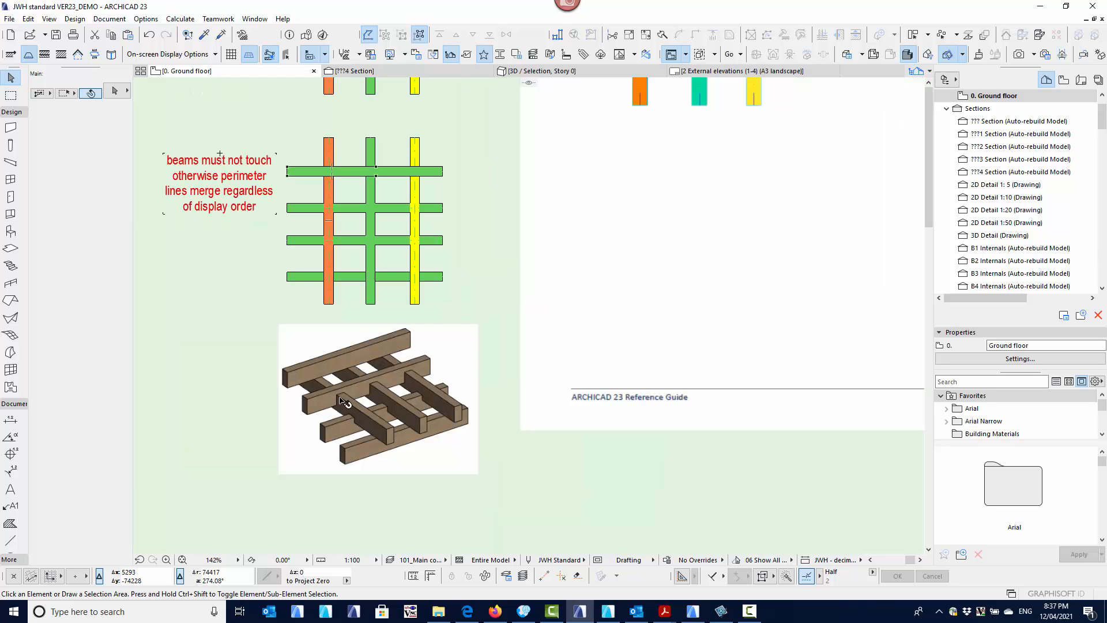
scroll(345, 402, up, 4)
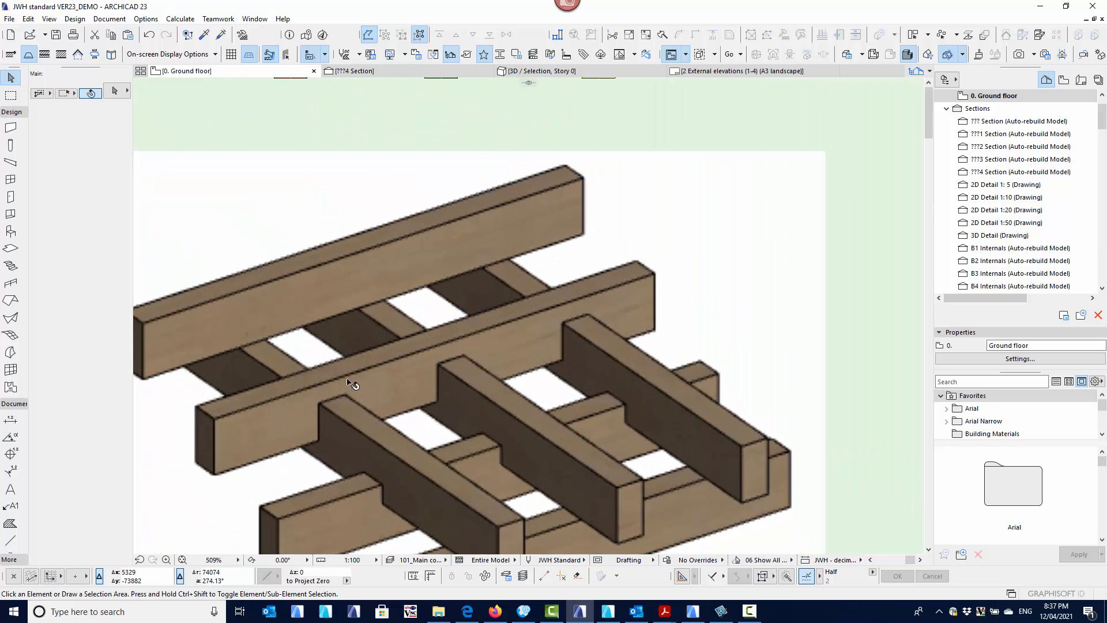
scroll(346, 300, down, 3)
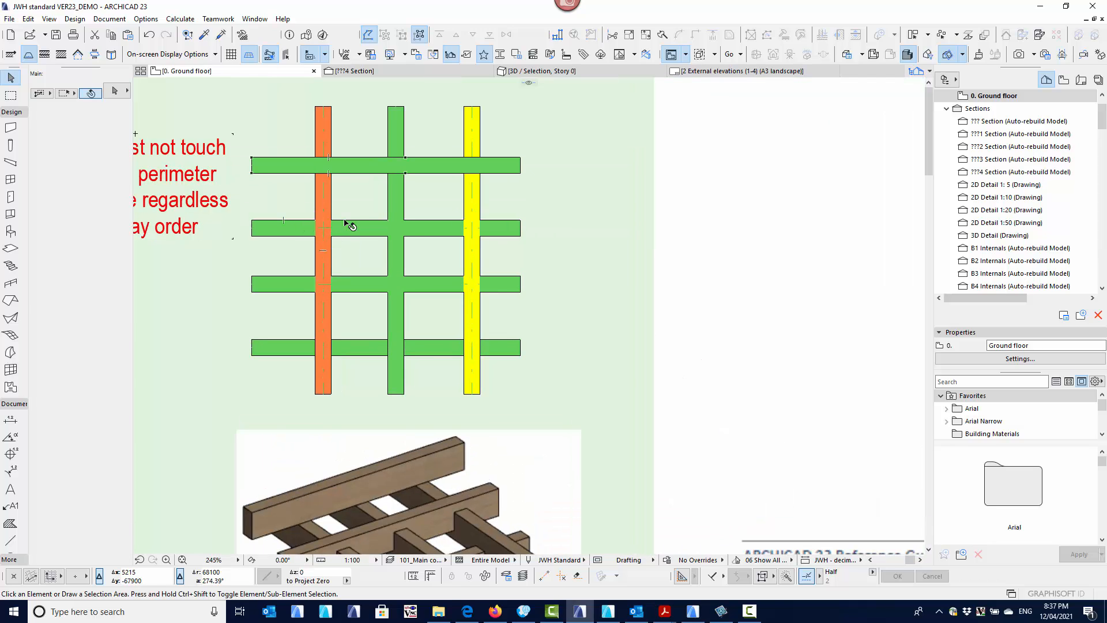
- Bring the second horizontal green beam from the top of the "beams must not touch" grid to the front
click(346, 224)
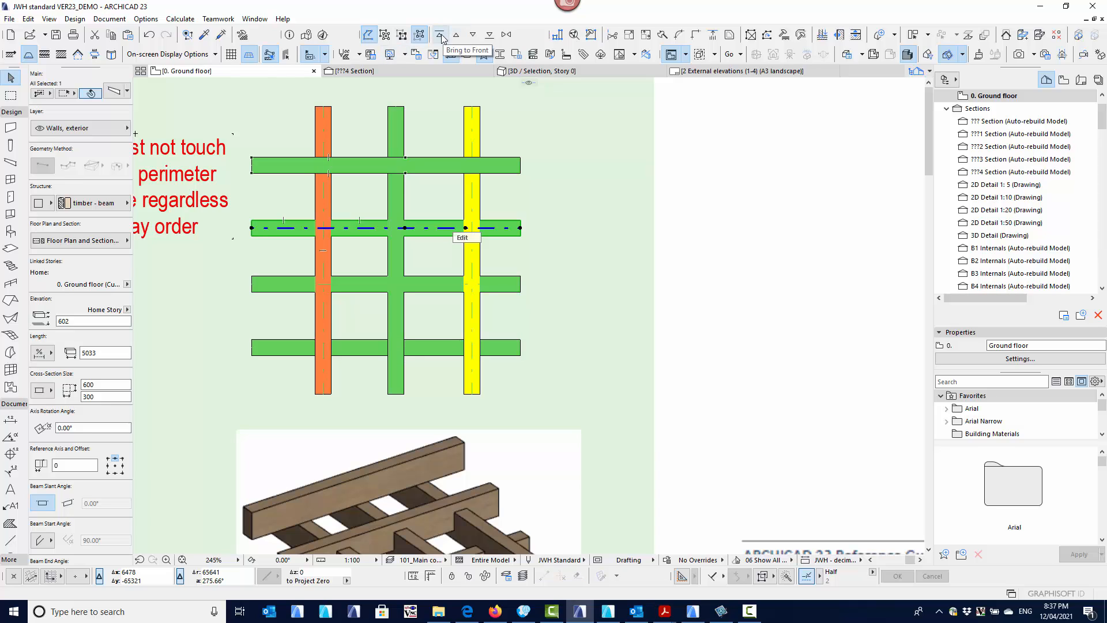
key(ctrl+shift+f)
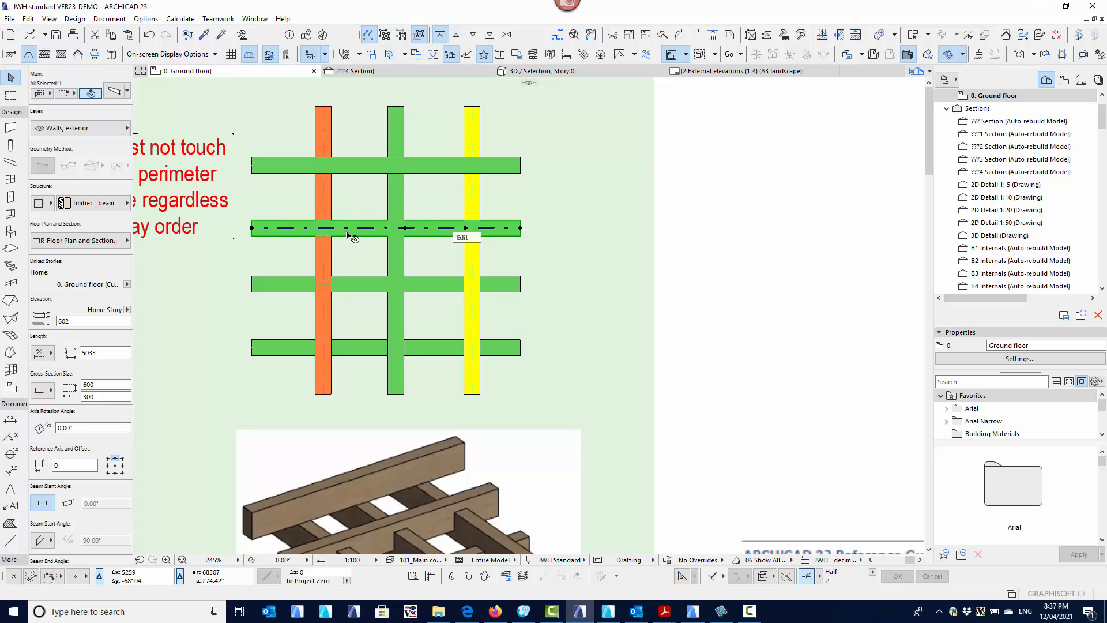
click(344, 249)
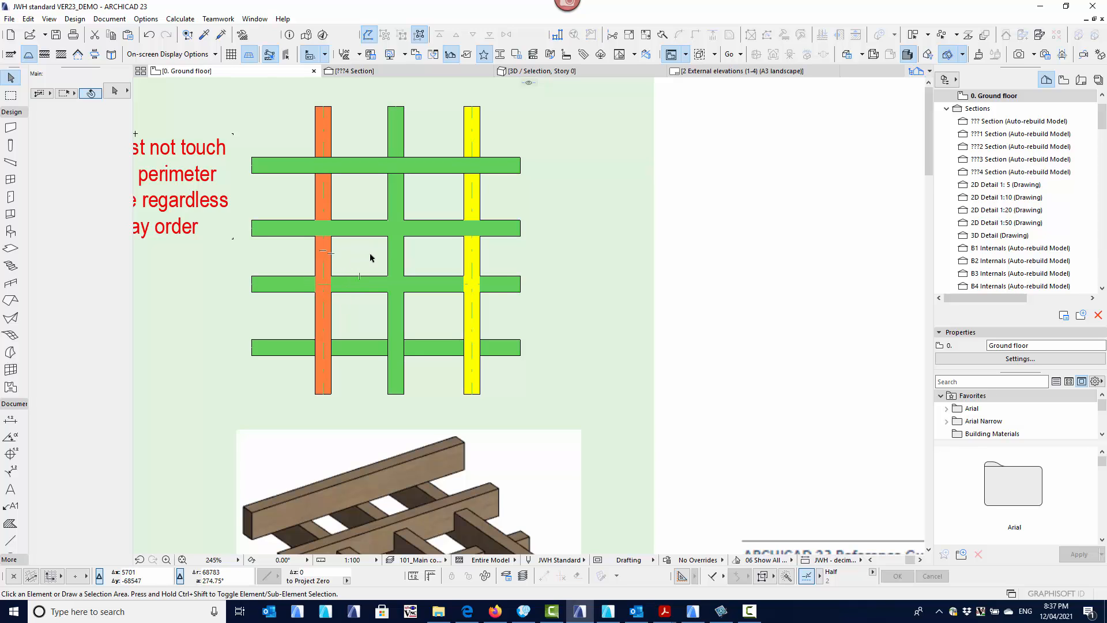
- Examine the beam settings picture below the two hatched beams, down to the Cover Fill Orientation options
scroll(371, 258, down, 1)
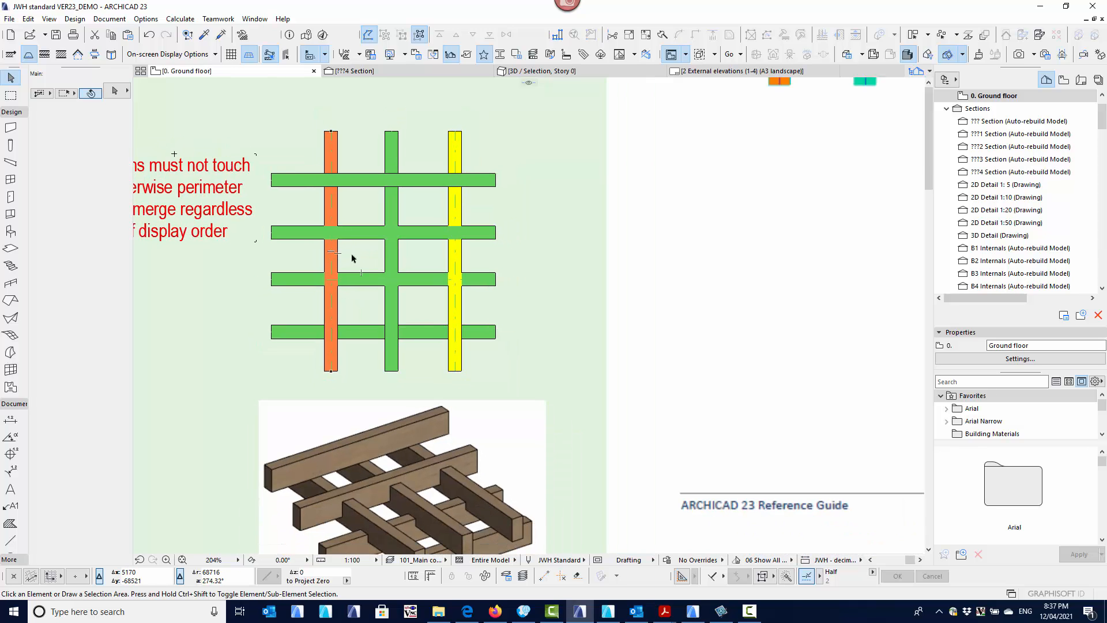
scroll(354, 257, down, 3)
middle_drag(362, 336, 362, 284)
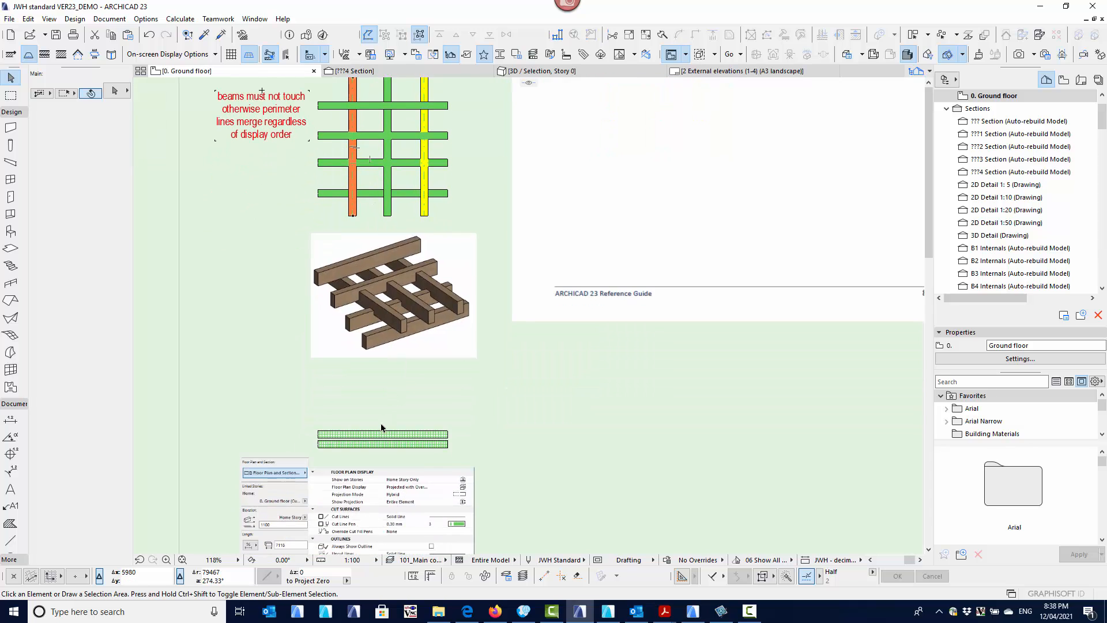
scroll(346, 440, up, 5)
middle_drag(346, 440, 359, 116)
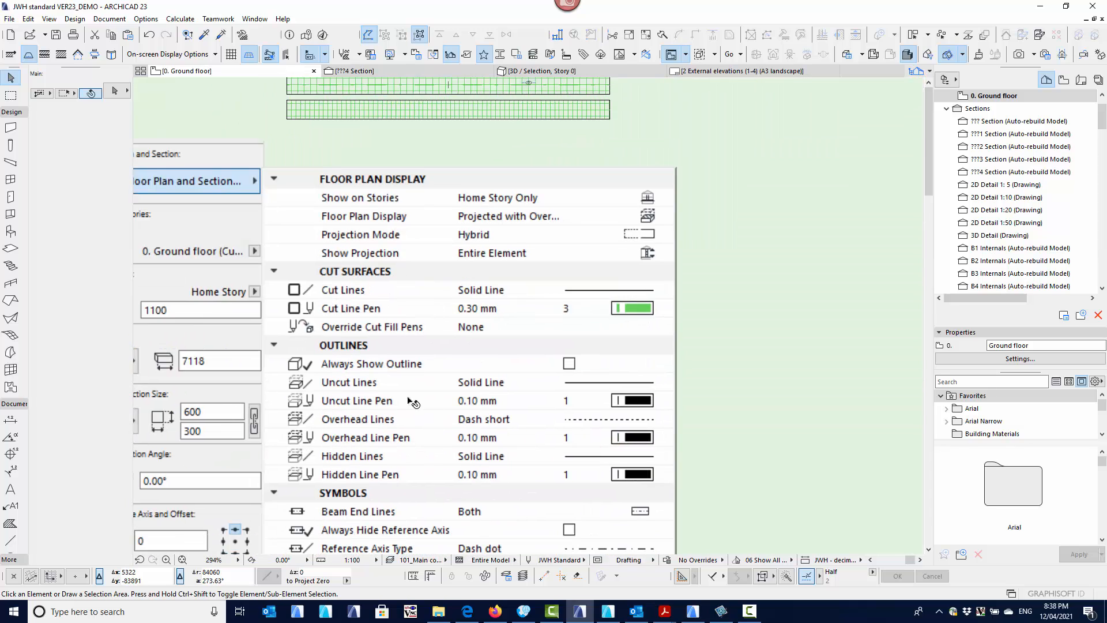
middle_drag(414, 470, 415, 293)
scroll(728, 512, down, 2)
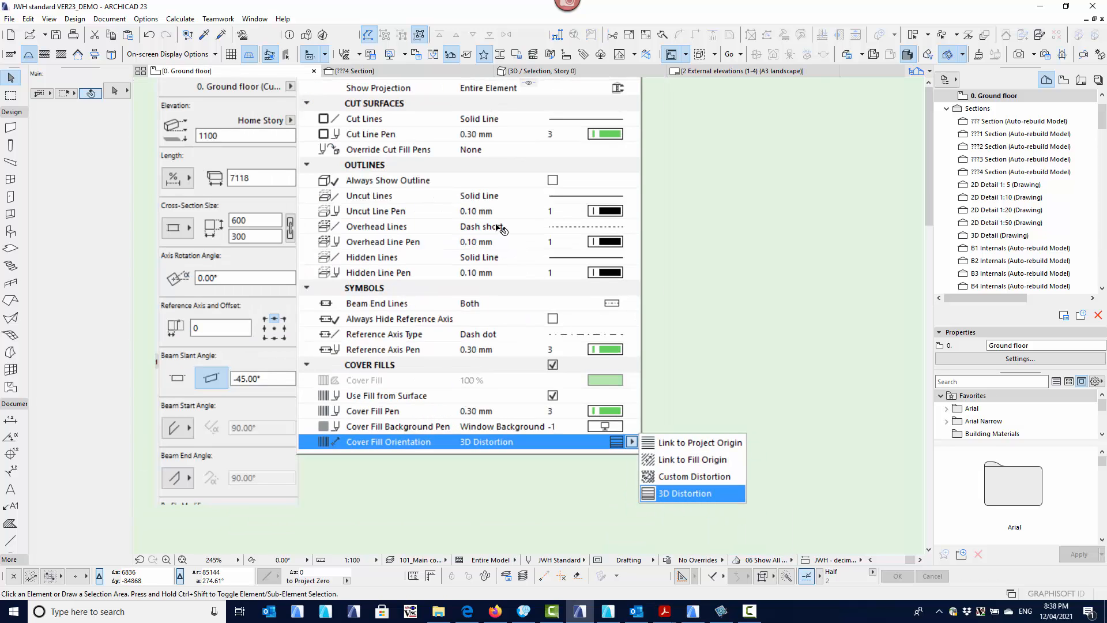
- Show the two hatched beams in 3D and orbit from a side view to a top view to compare their surface hatching
middle_drag(502, 262, 540, 421)
scroll(541, 427, down, 1)
scroll(406, 175, up, 2)
scroll(405, 178, up, 2)
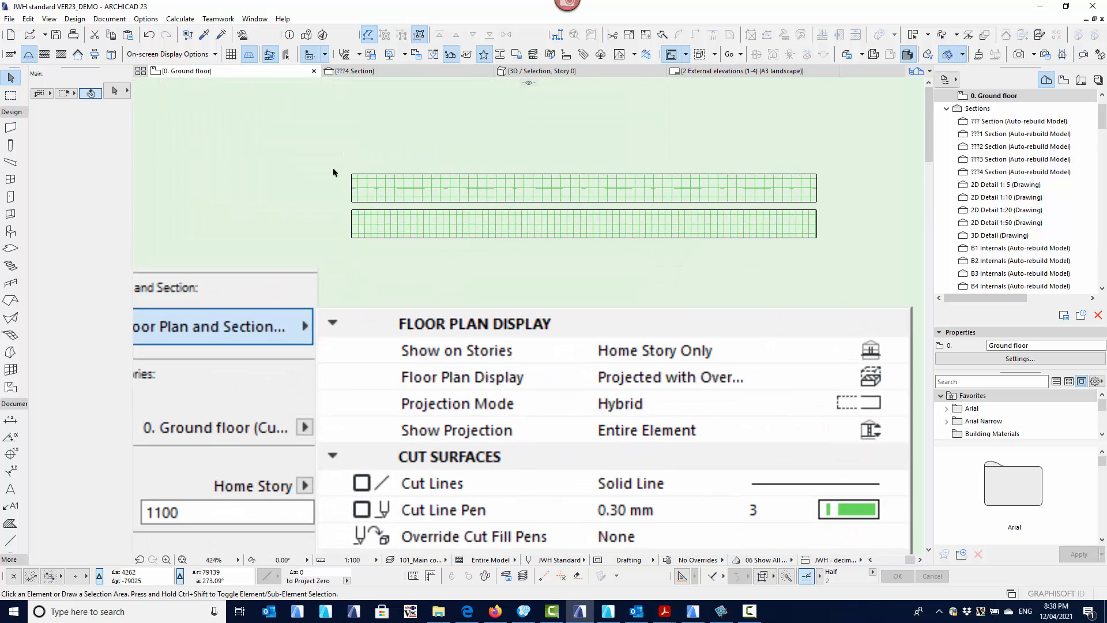
drag(327, 162, 816, 264)
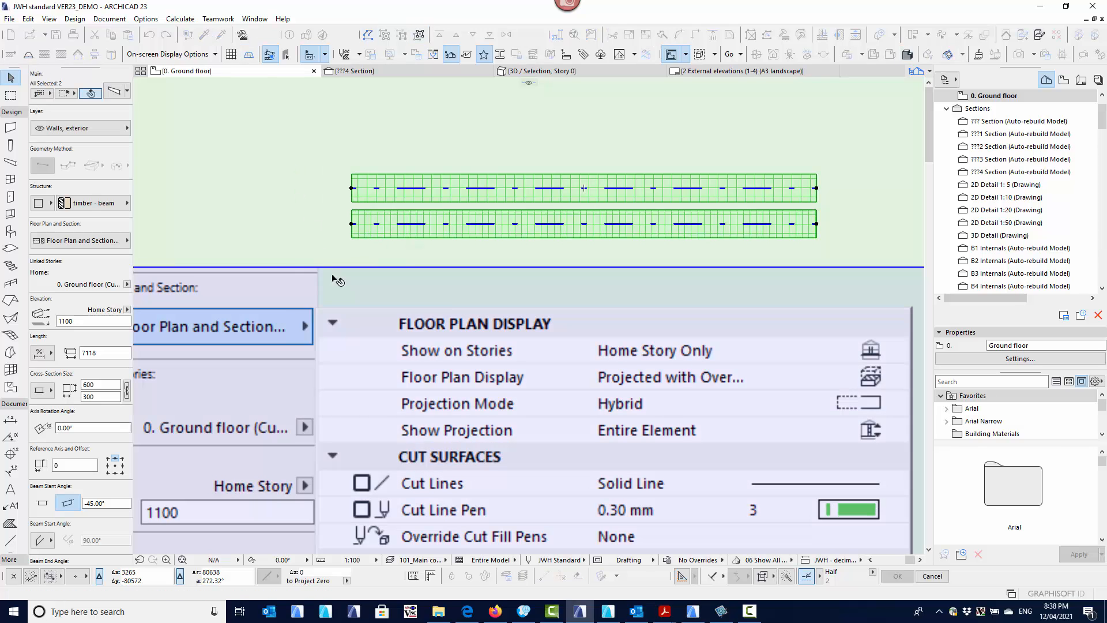
right_click(293, 168)
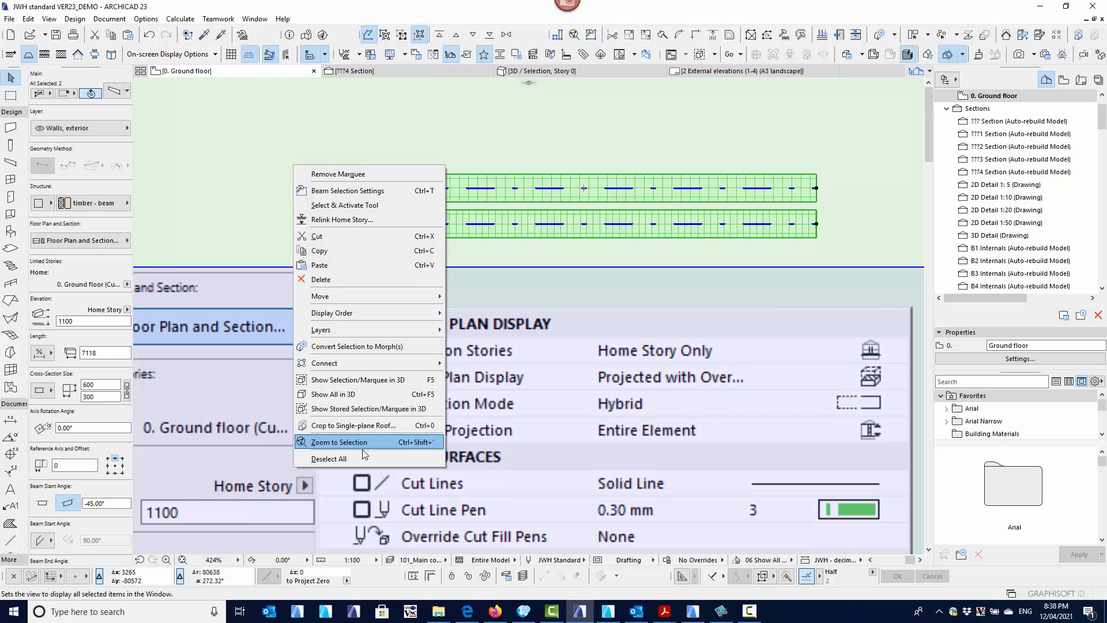
click(358, 381)
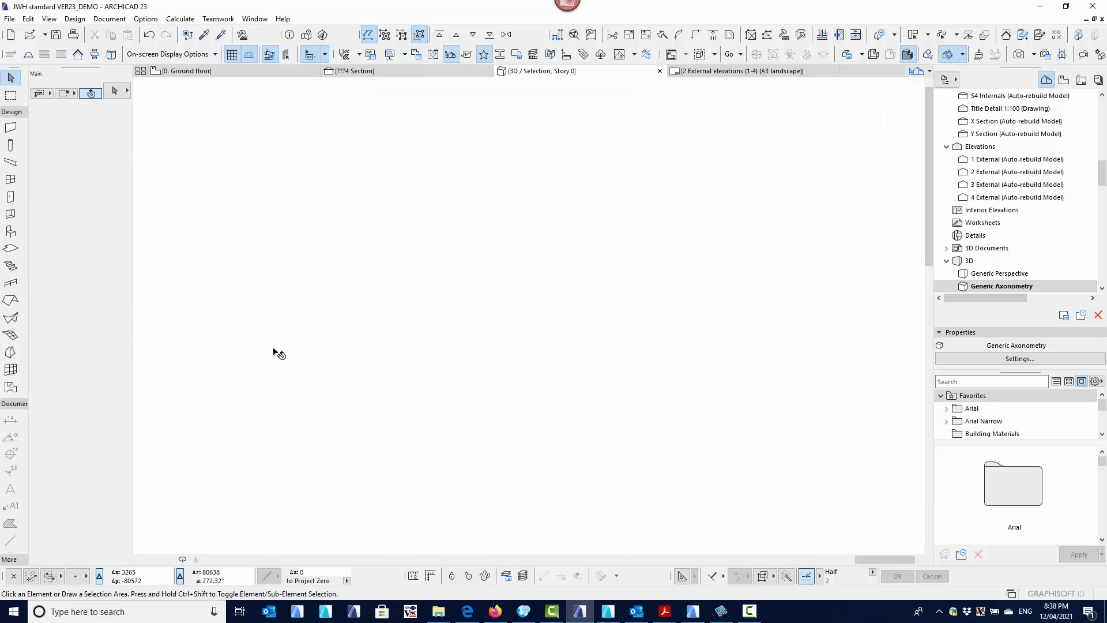
click(212, 560)
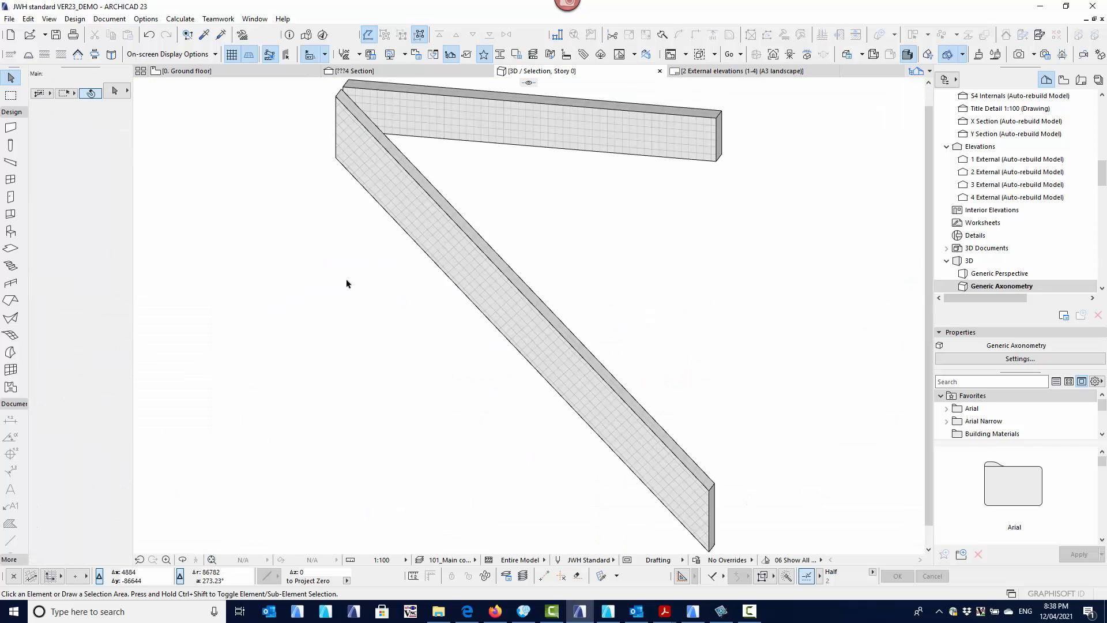
shift+middle_drag(380, 344, 447, 304)
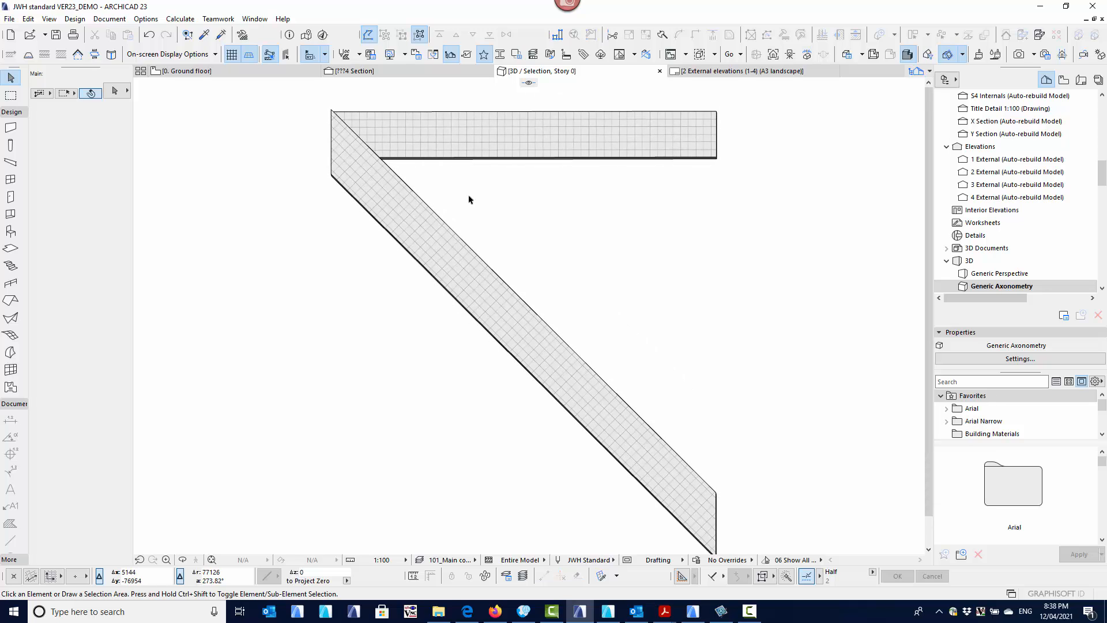
shift+middle_drag(469, 197, 474, 449)
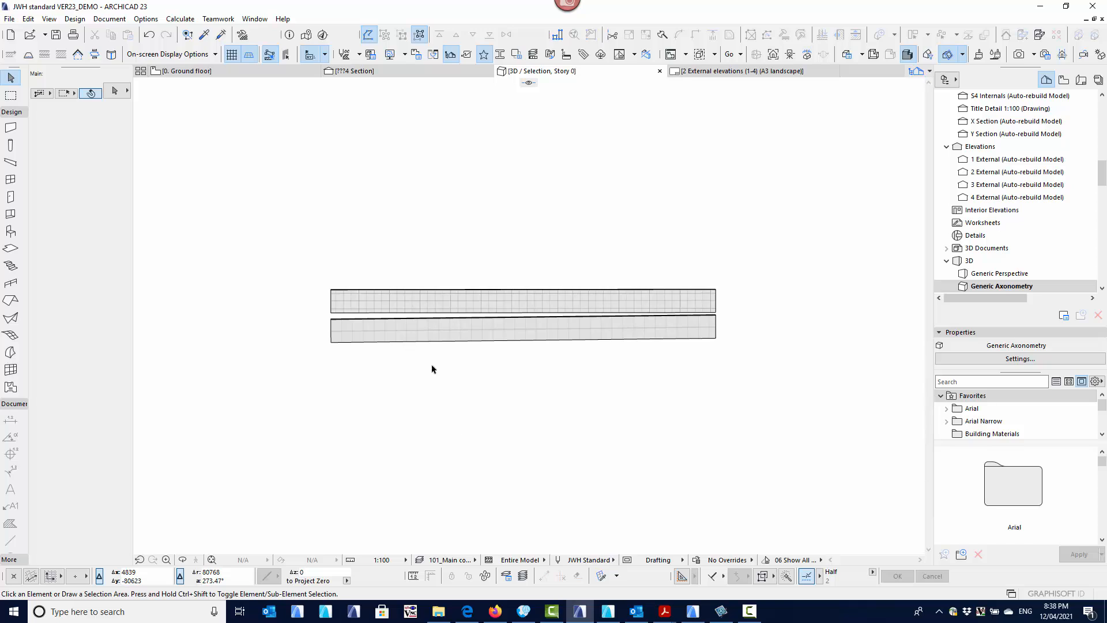
scroll(430, 359, up, 1)
scroll(451, 343, up, 2)
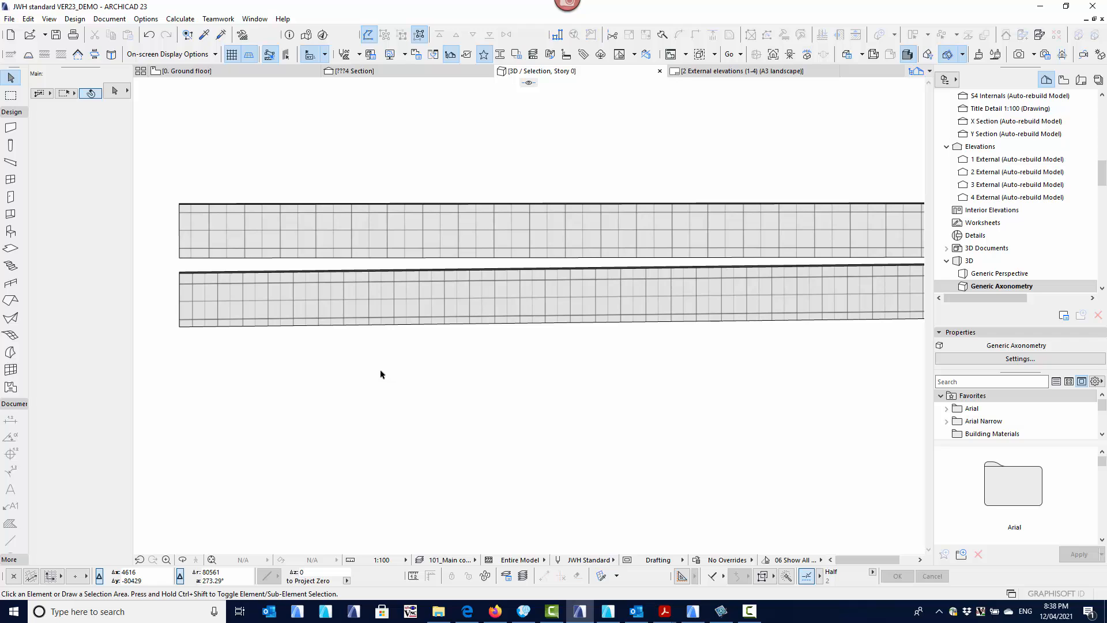
- Return to the ground floor plan and examine the cover fill spacing on the two hatched beams
click(229, 73)
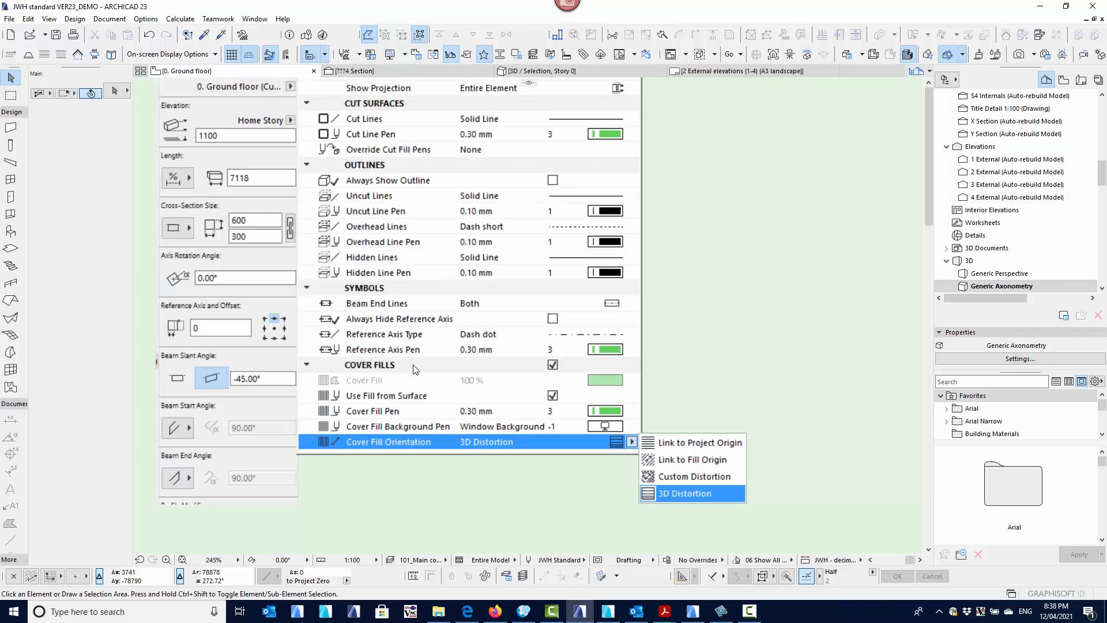
key(ctrl+a)
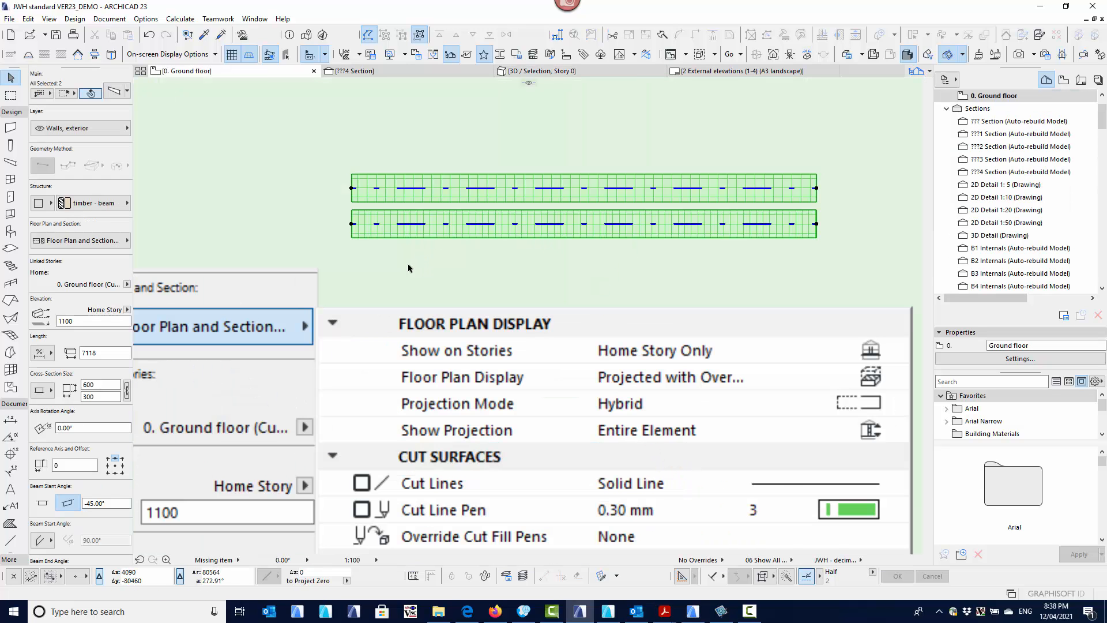
click(409, 268)
scroll(364, 225, up, 5)
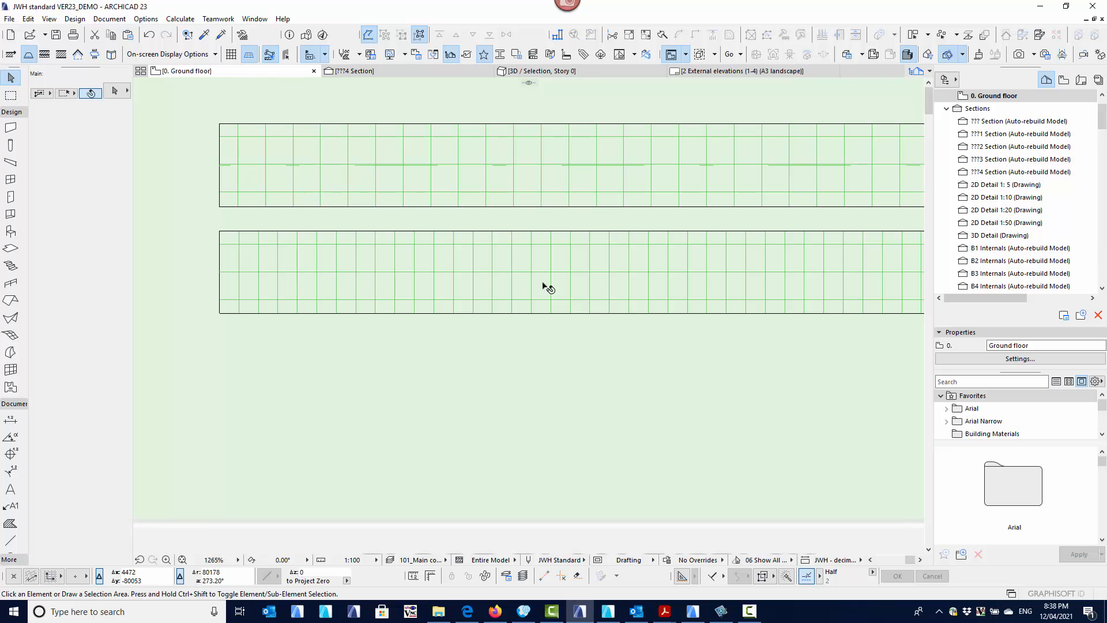
scroll(584, 300, down, 5)
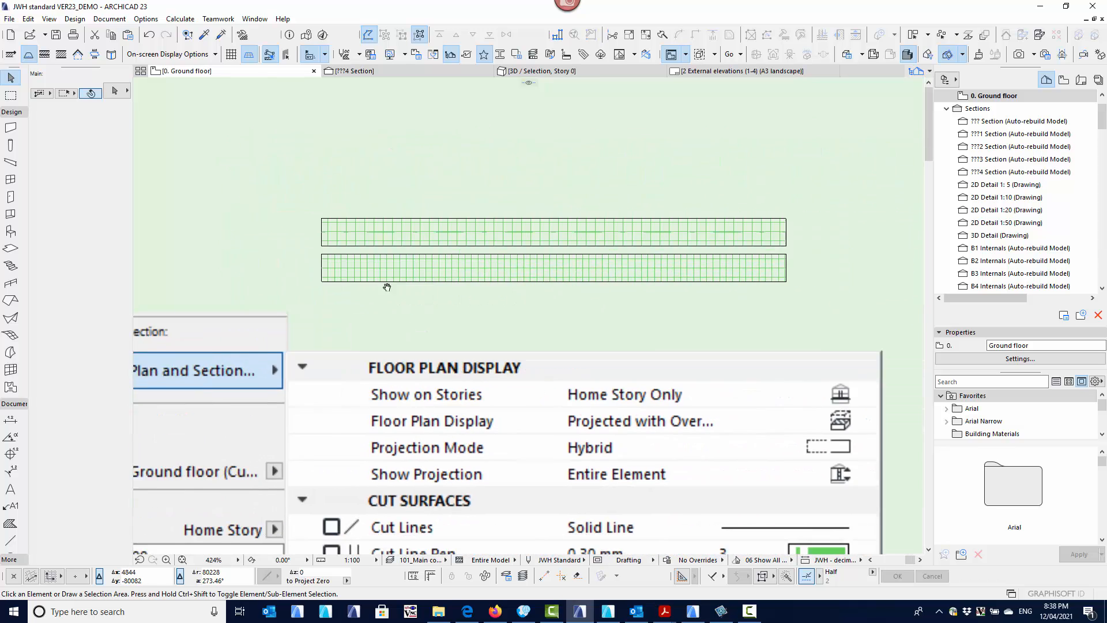
middle_drag(387, 286, 291, 275)
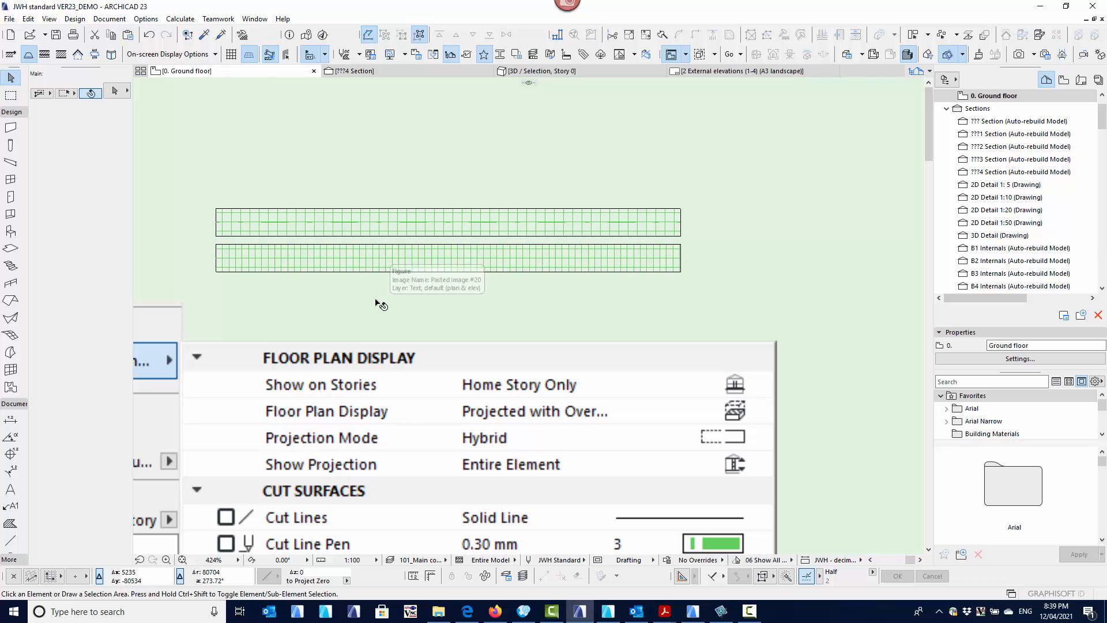
scroll(376, 303, down, 4)
middle_drag(376, 303, 337, 209)
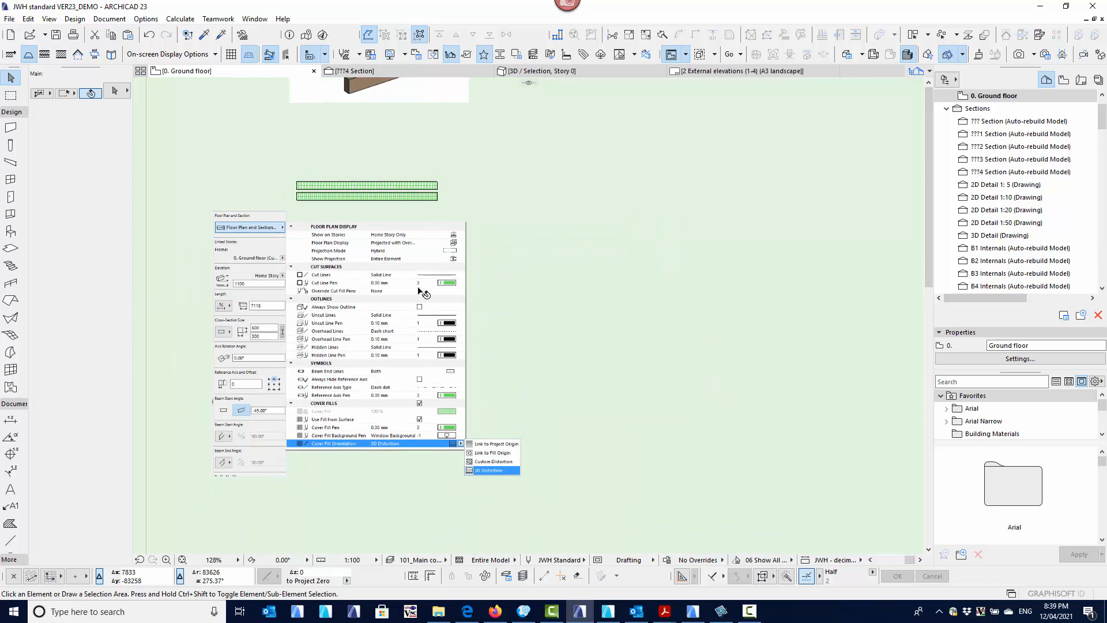
- Open the Model View Options for the beam and slab examples beside the "Hidden Beams and Columns on Floor Plan" page
scroll(379, 271, down, 2)
scroll(455, 425, down, 3)
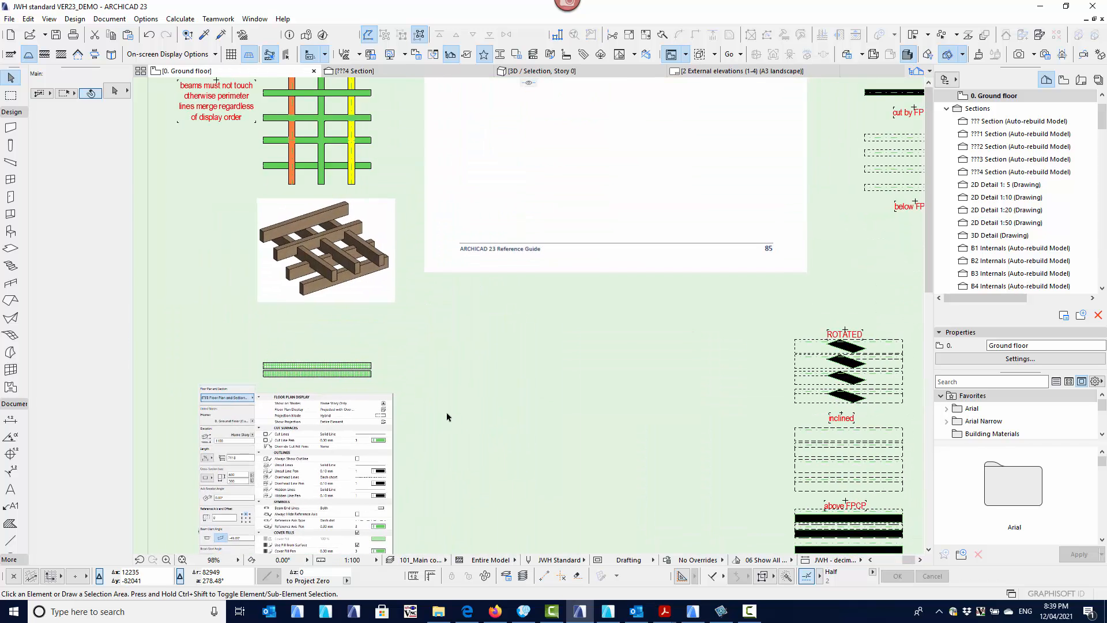
scroll(594, 410, right, 5)
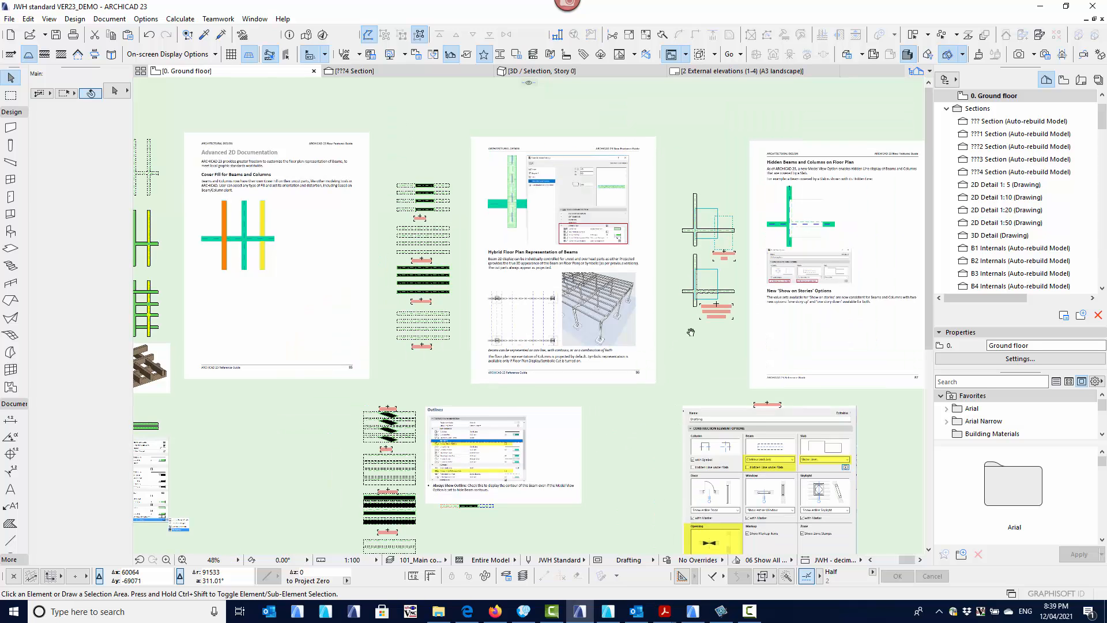
scroll(663, 381, up, 1)
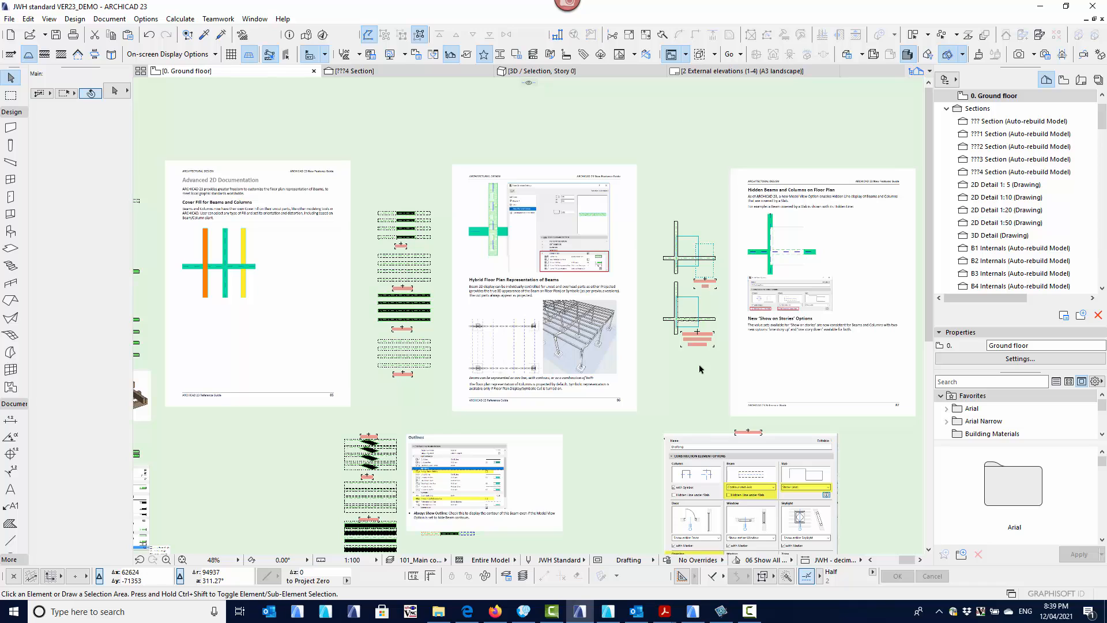
scroll(701, 369, up, 5)
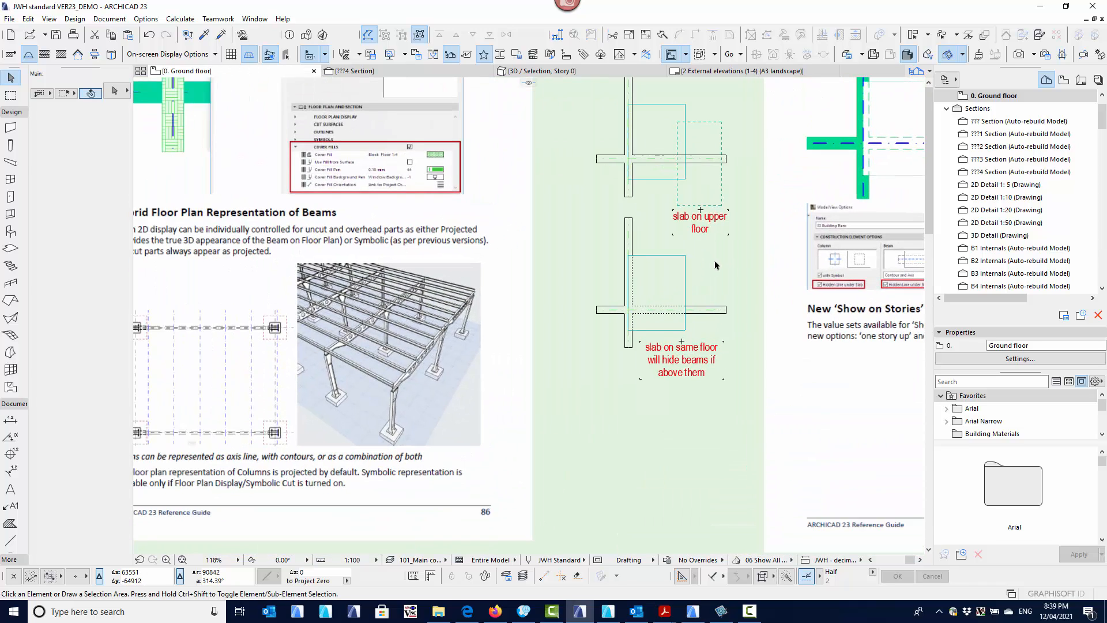
middle_drag(662, 341, 646, 354)
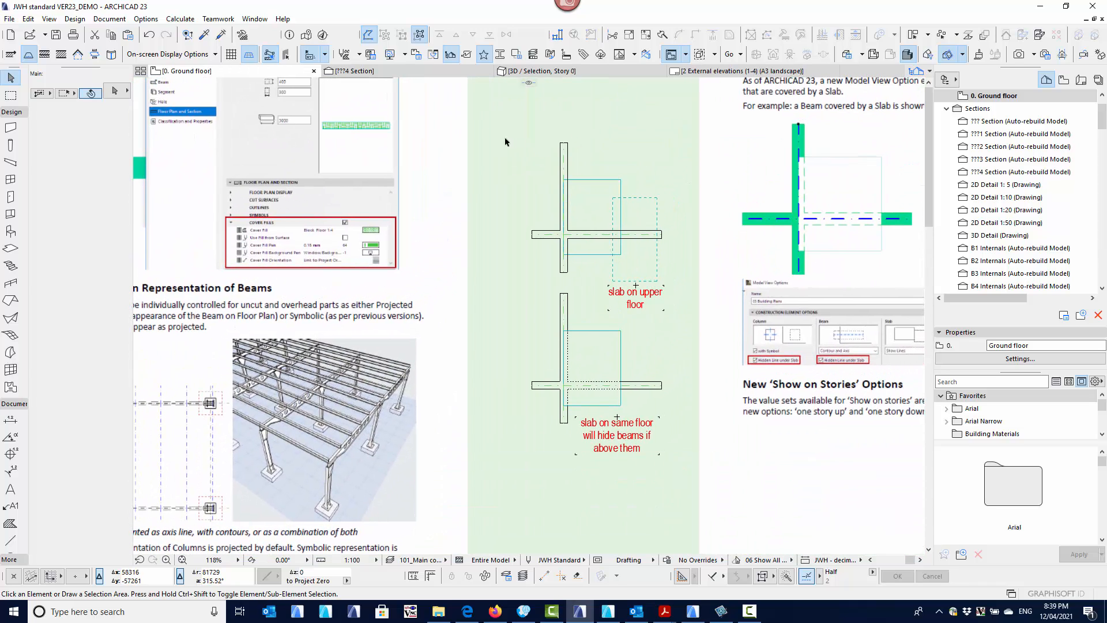
click(376, 54)
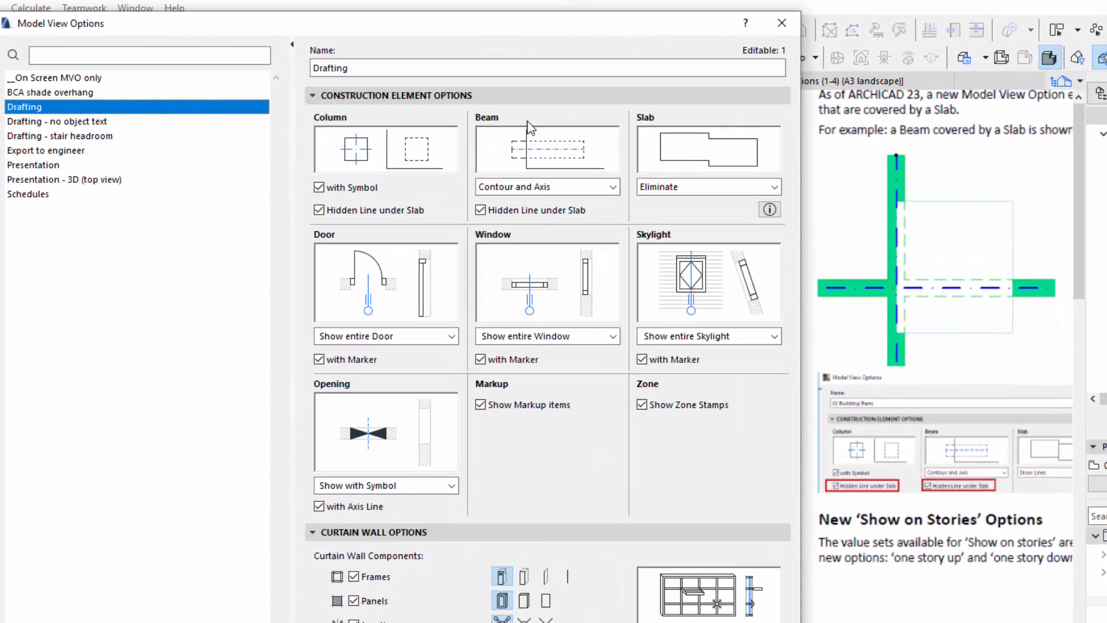
- Preview the Axis only and Contour only beam displays in the Drafting options, and restore Contour and Axis with Hidden Line under Slab enabled
click(614, 189)
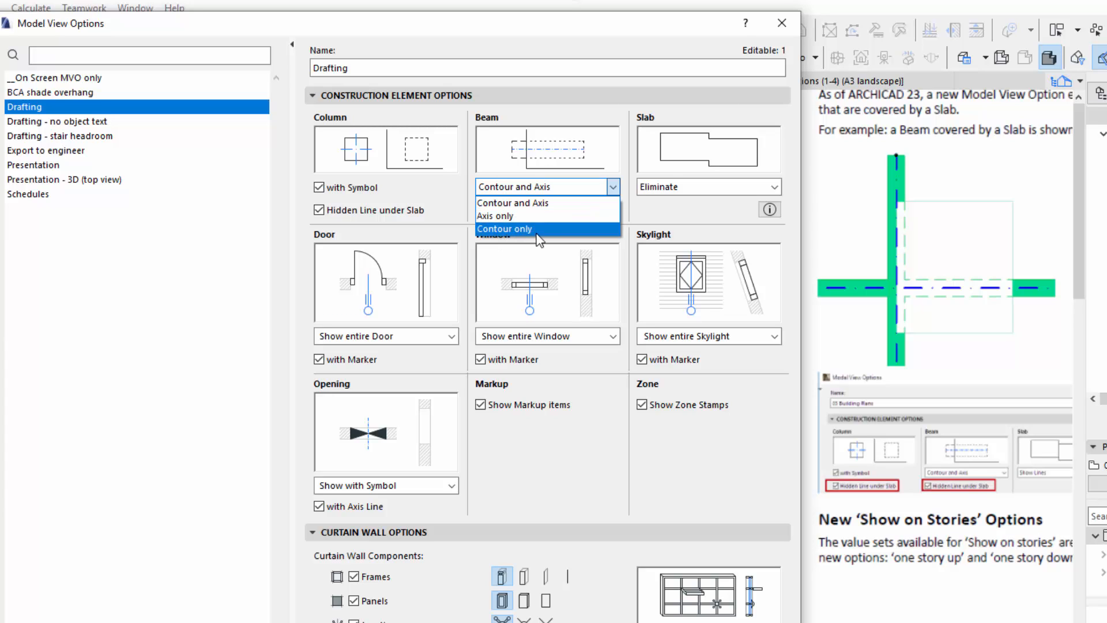
click(507, 215)
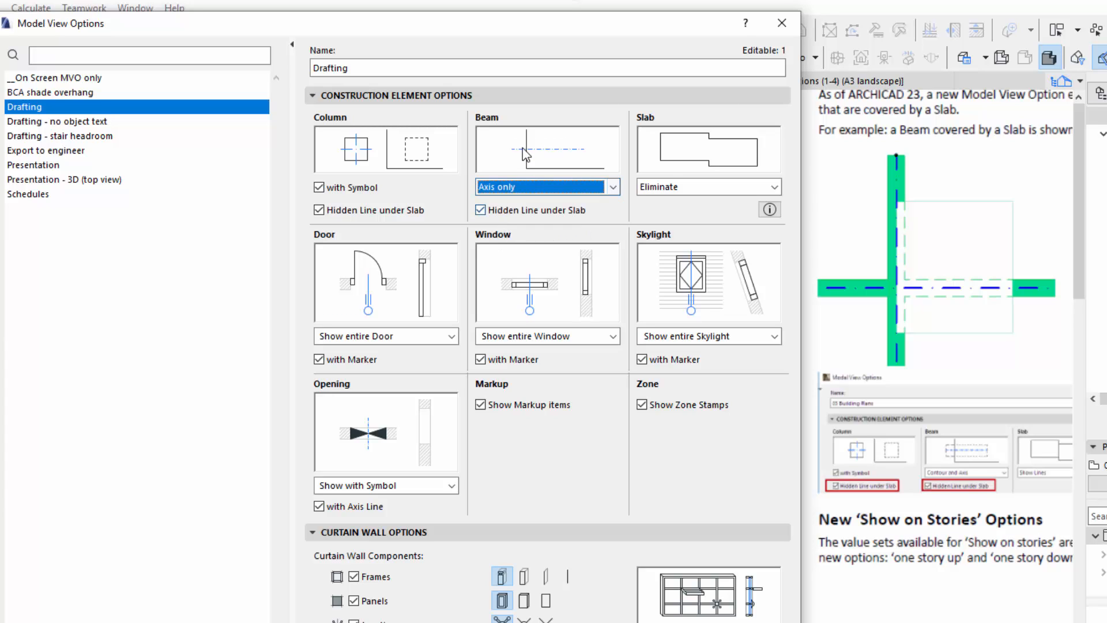
click(511, 193)
click(515, 228)
click(515, 191)
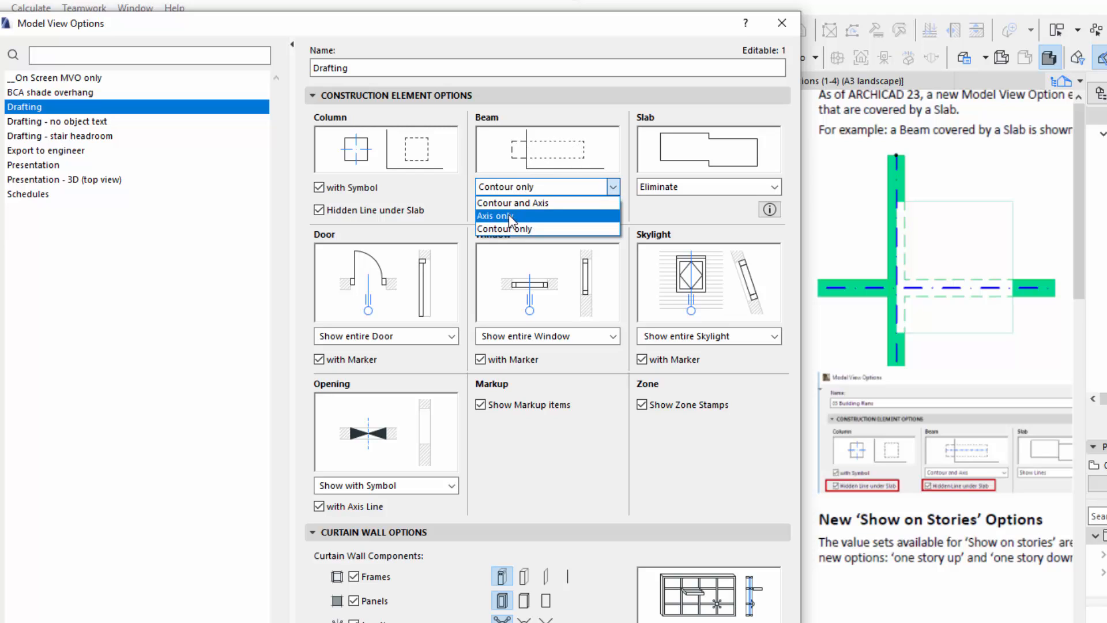
click(508, 215)
click(509, 189)
click(510, 203)
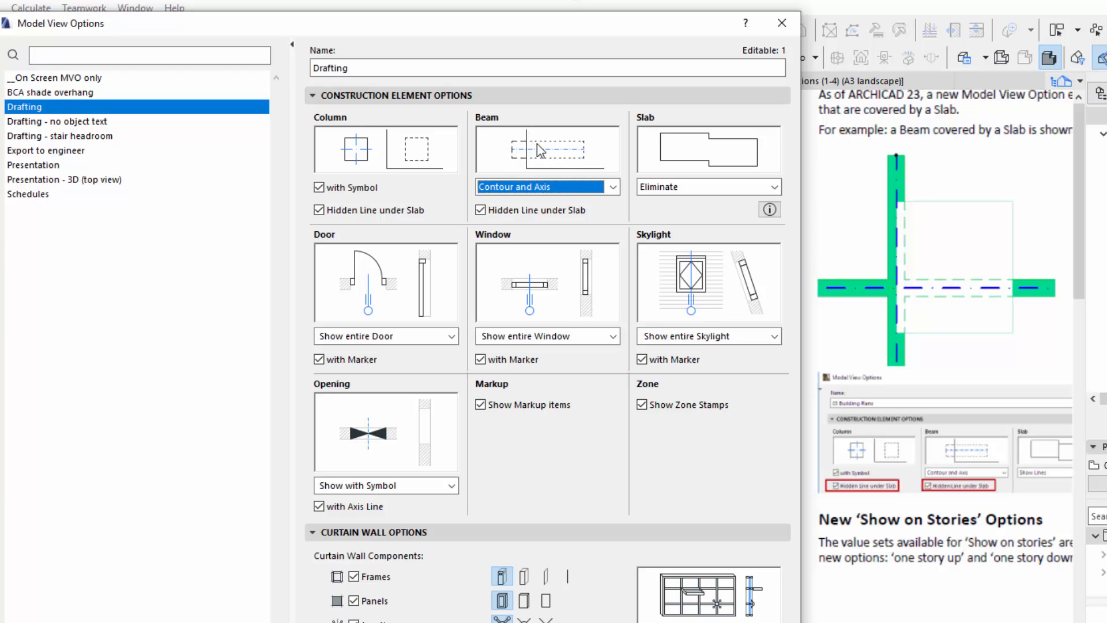
click(481, 209)
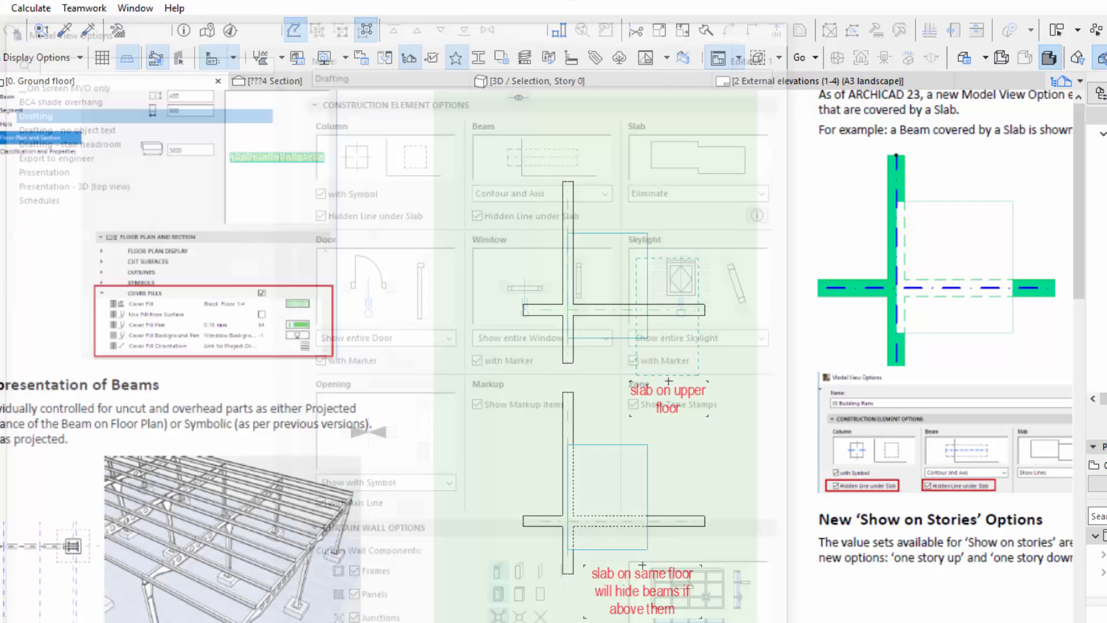
- Show the beams and slabs of the "slab on upper floor" example in 3D and orbit to a side view
scroll(622, 251, down, 3)
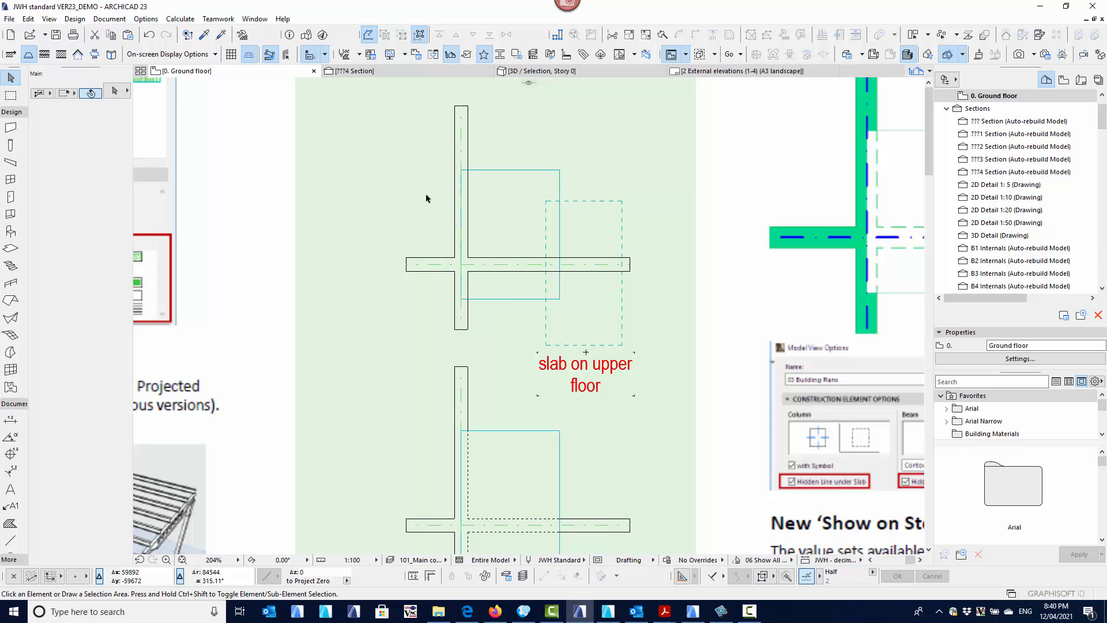
scroll(389, 143, down, 2)
drag(388, 137, 508, 238)
right_click(545, 442)
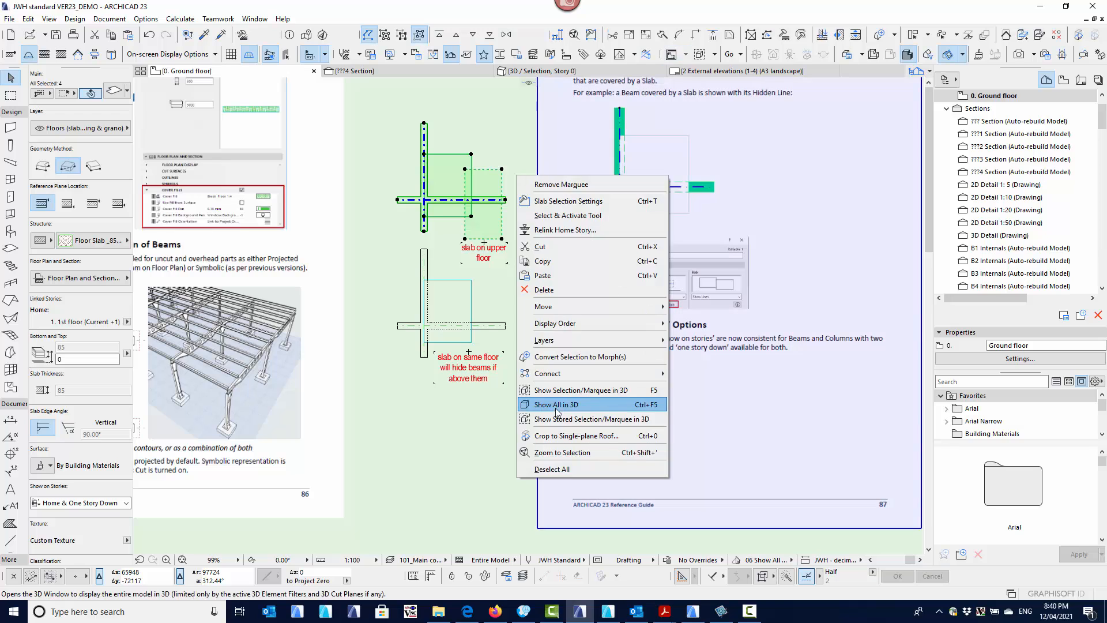
key(Escape)
key(F5)
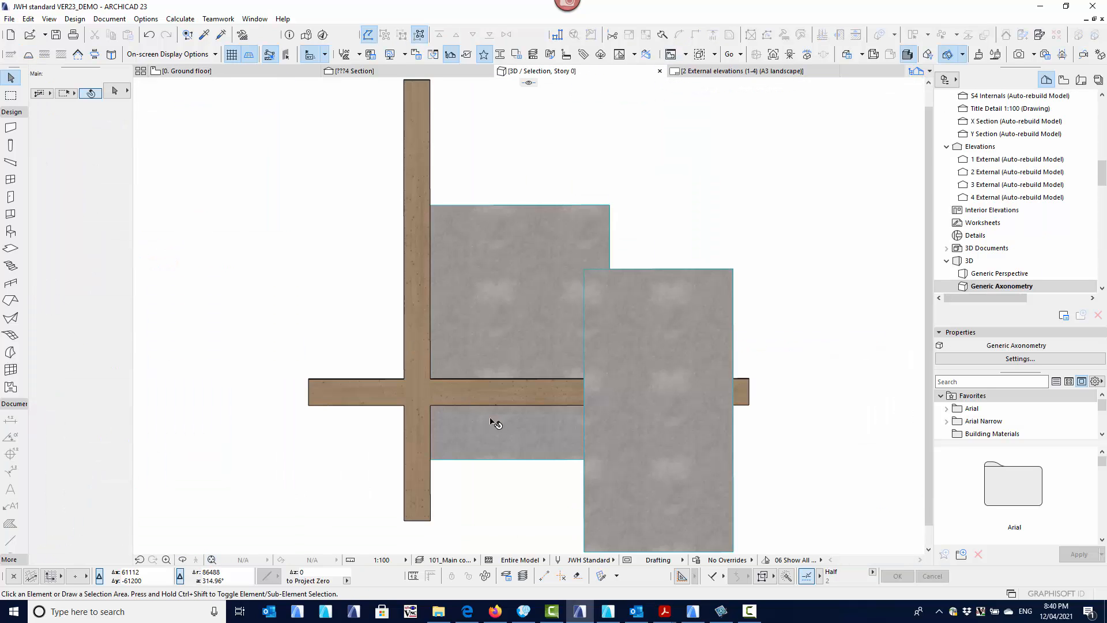
scroll(492, 424, down, 1)
shift+middle_drag(507, 420, 482, 399)
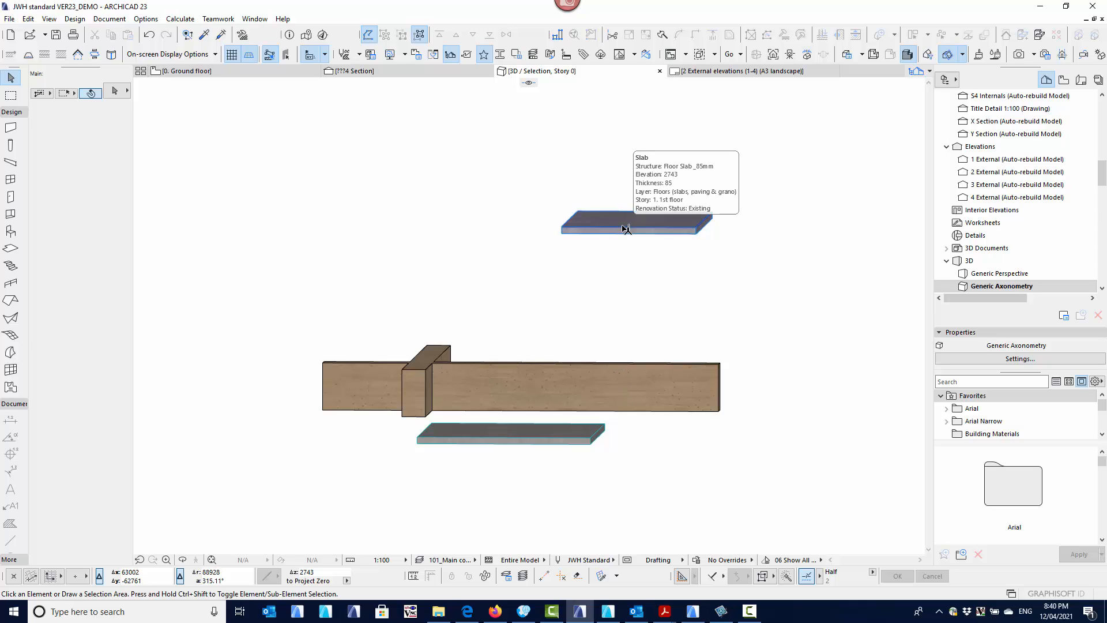
- Return to the ground floor plan and inspect the dashed upper-floor slab where it crosses the horizontal beam
click(217, 71)
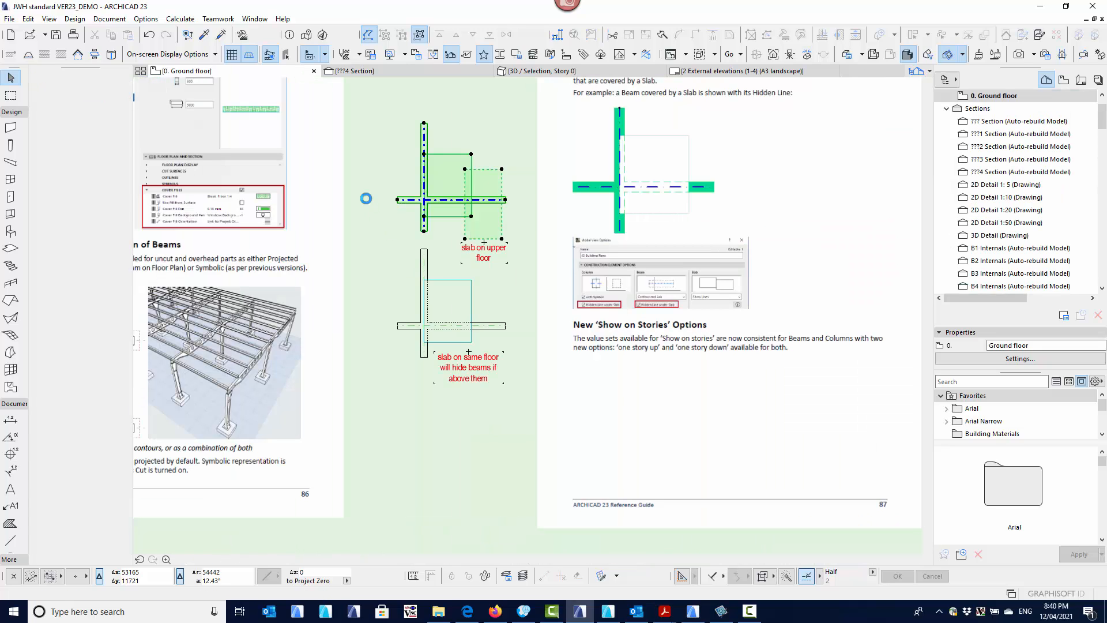
click(394, 176)
scroll(401, 184, up, 3)
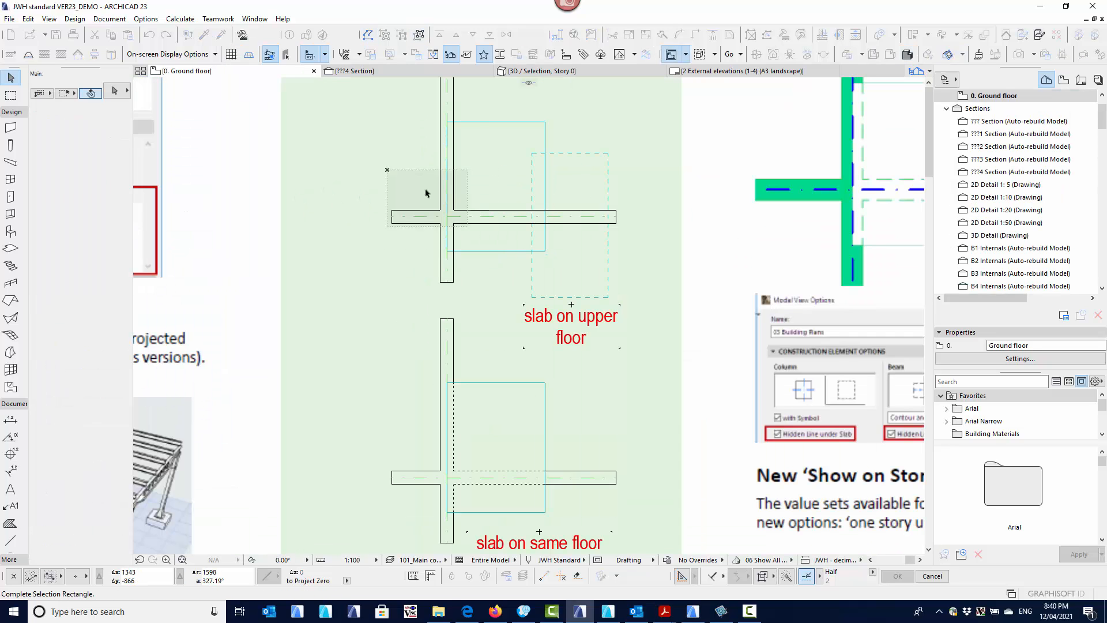
click(456, 218)
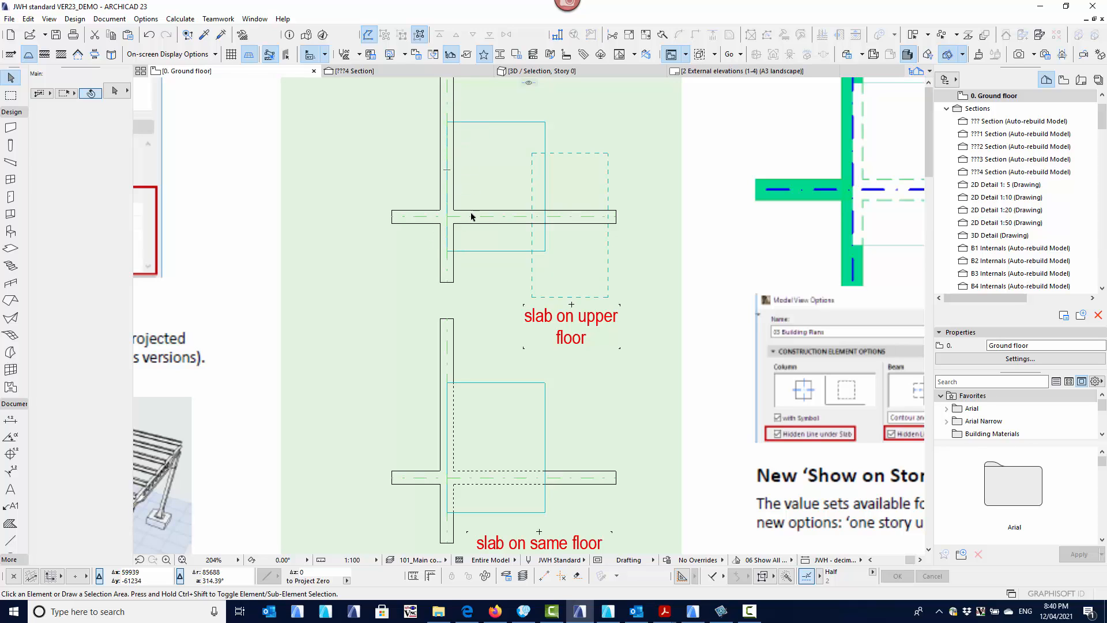
middle_drag(482, 233, 439, 254)
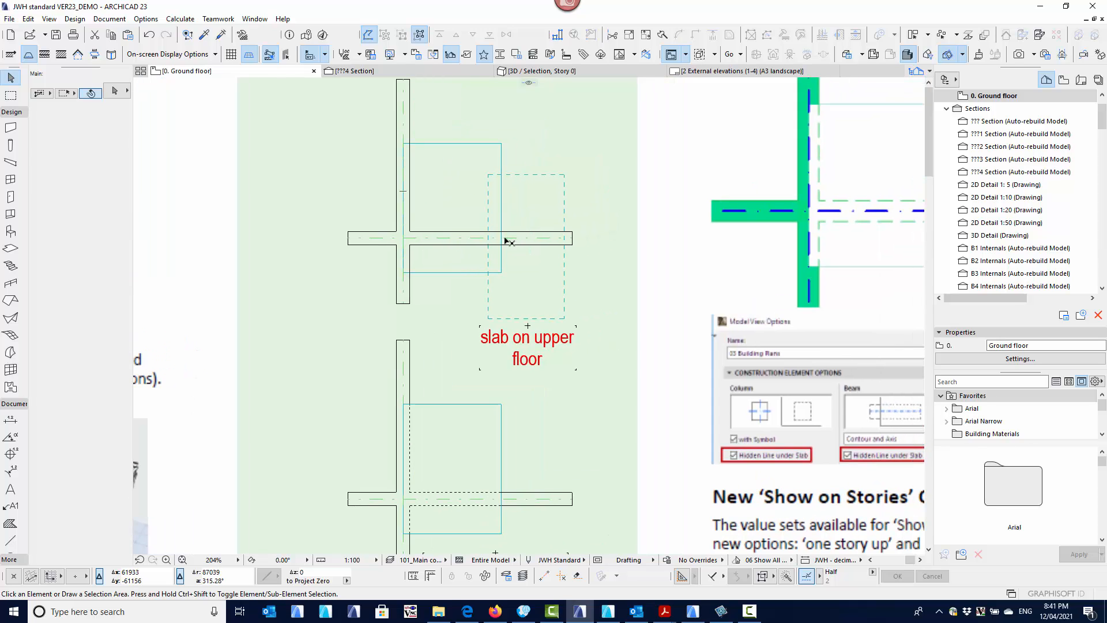
click(526, 176)
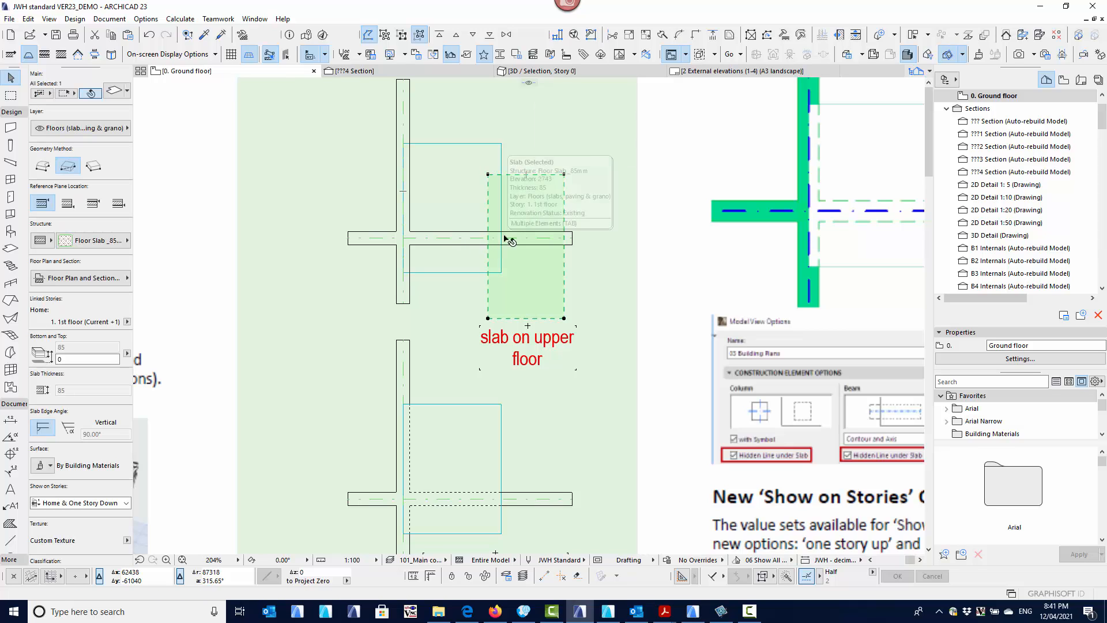
click(611, 219)
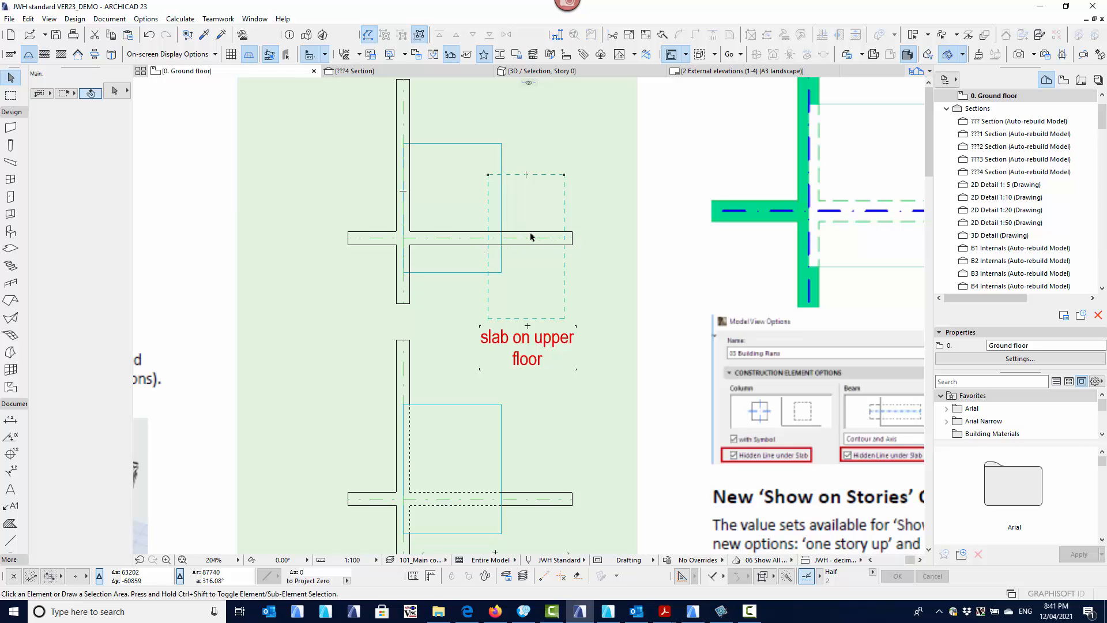
- Show the "slab on same floor" beams and slab in 3D to check their heights, and return to the ground floor plan
scroll(509, 386, down, 3)
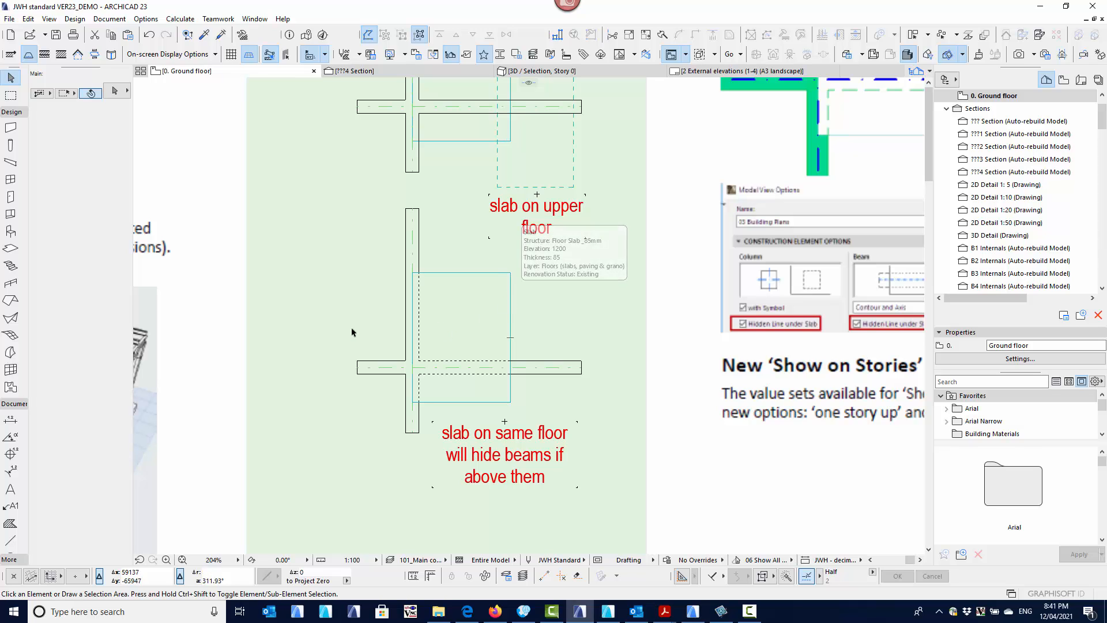
drag(356, 308, 453, 381)
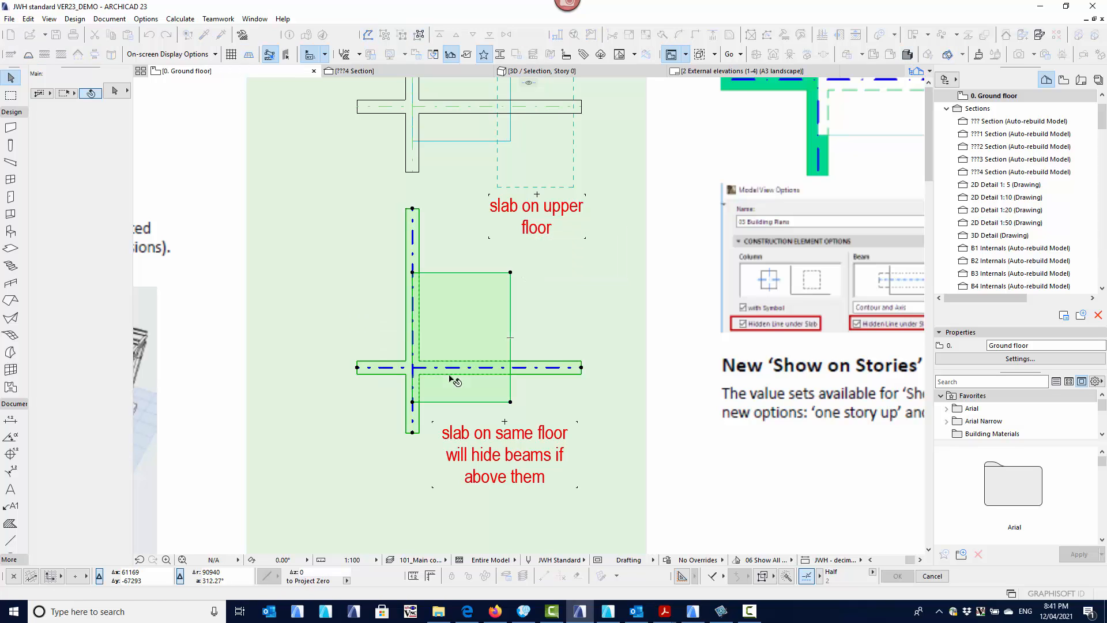
right_click(376, 383)
click(406, 484)
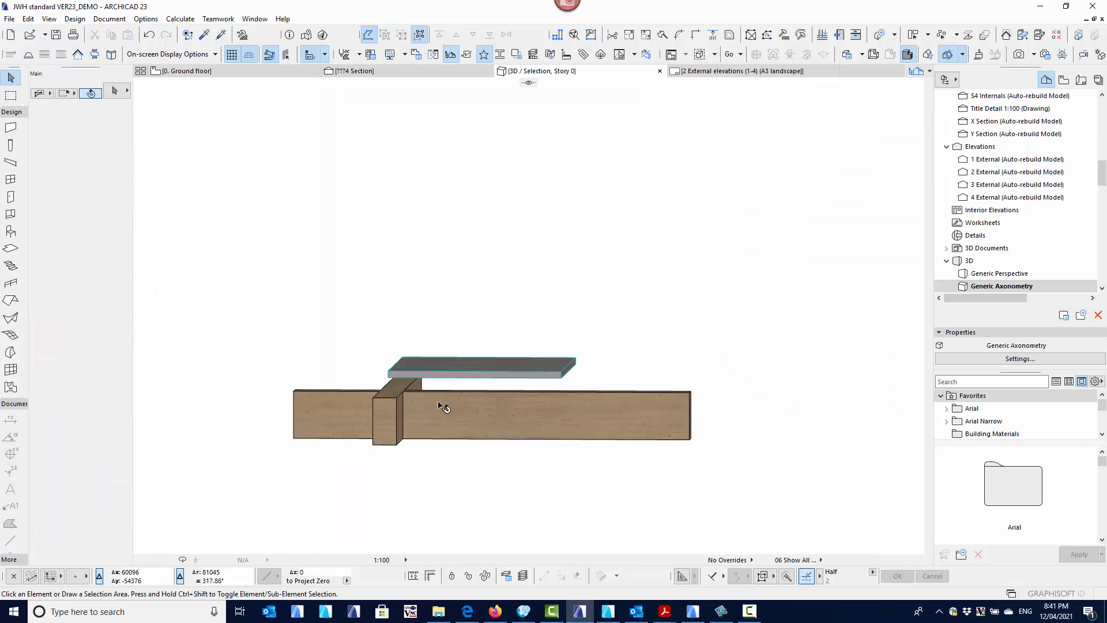
shift+middle_drag(440, 408, 225, 166)
click(228, 73)
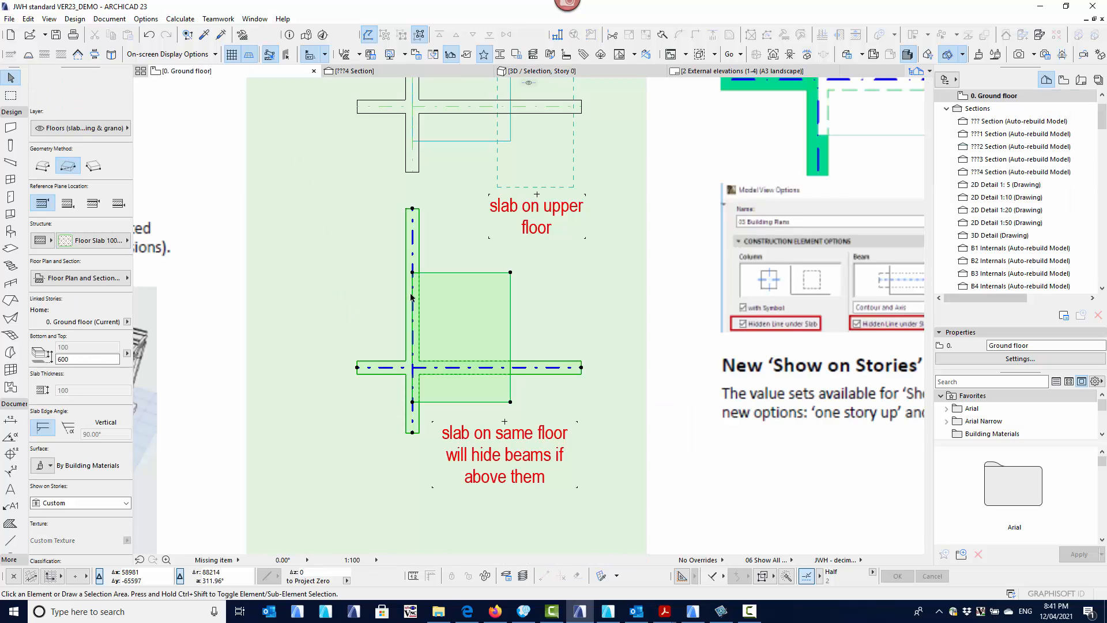
key(Escape)
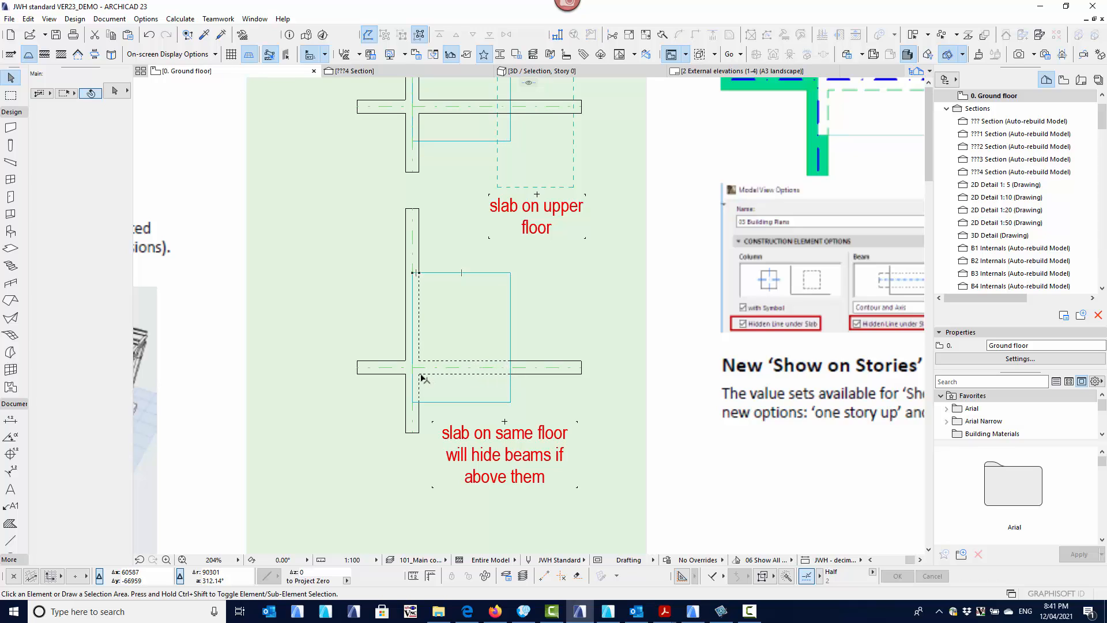
- Move the same-floor slab leftward across the beams, and reposition it clear of both beams in their upper-right corner
click(482, 277)
click(479, 273)
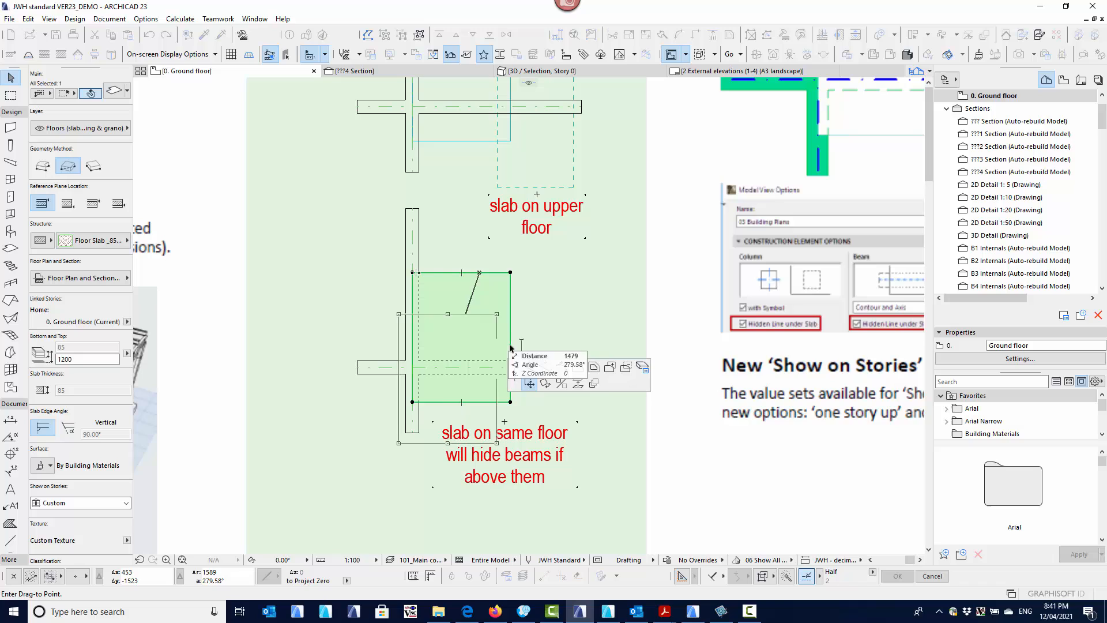
click(401, 255)
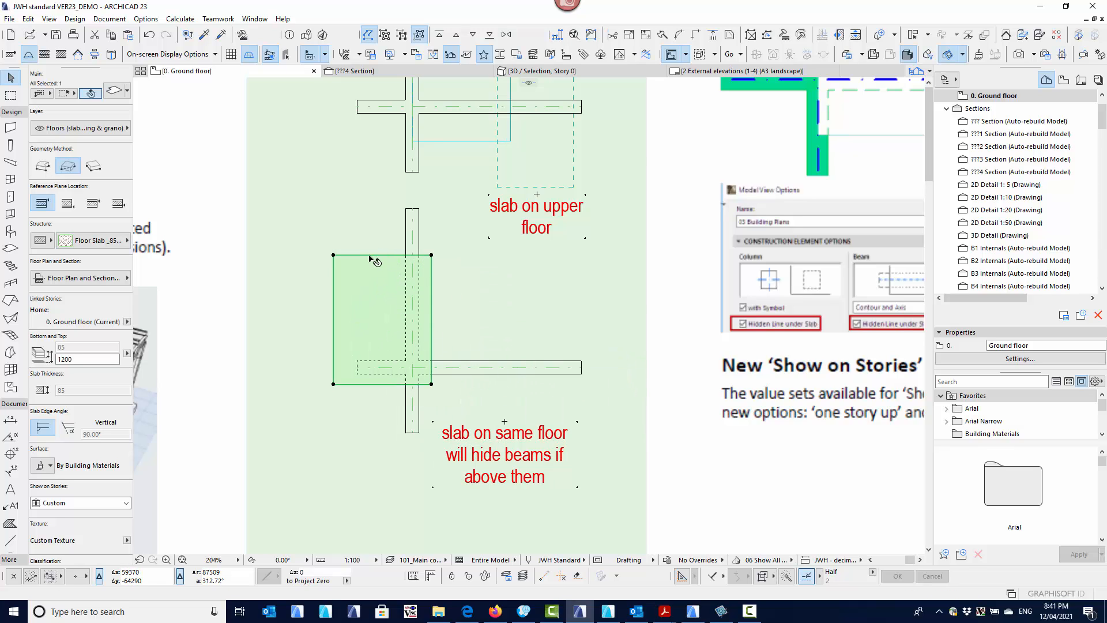
click(431, 255)
click(537, 225)
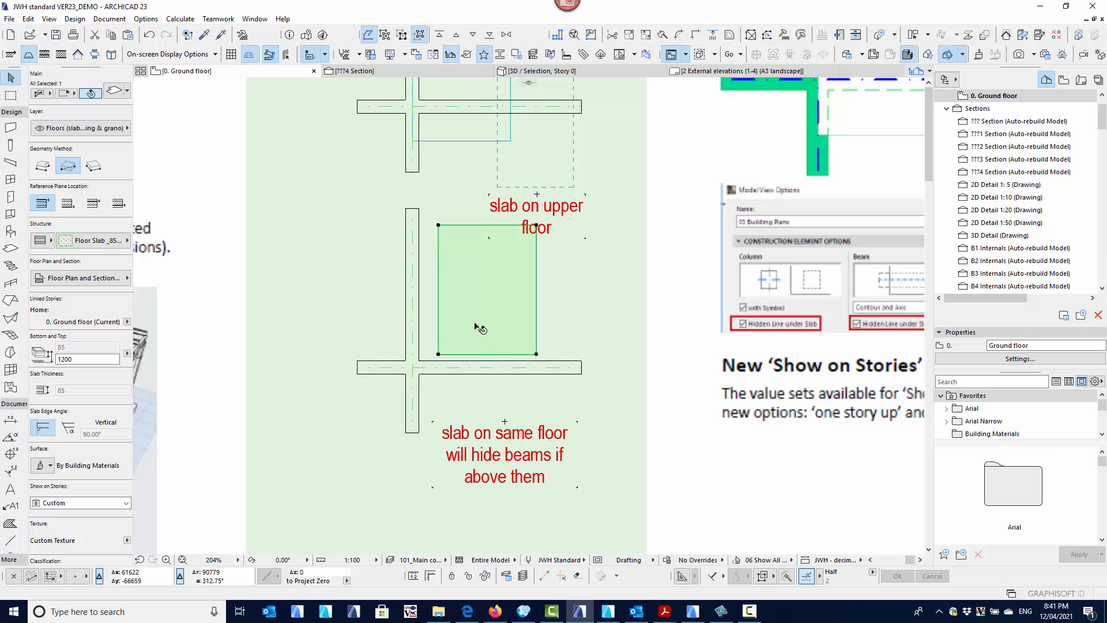
- Move the same-floor slab down over the crossing of the two beams, and deselect it
click(437, 245)
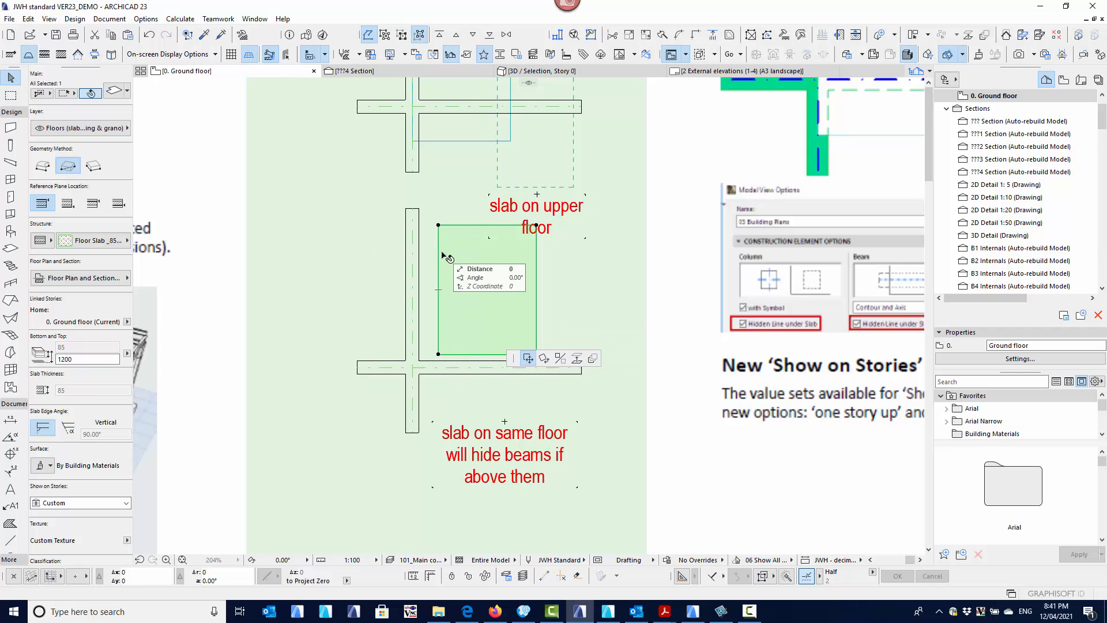
click(394, 321)
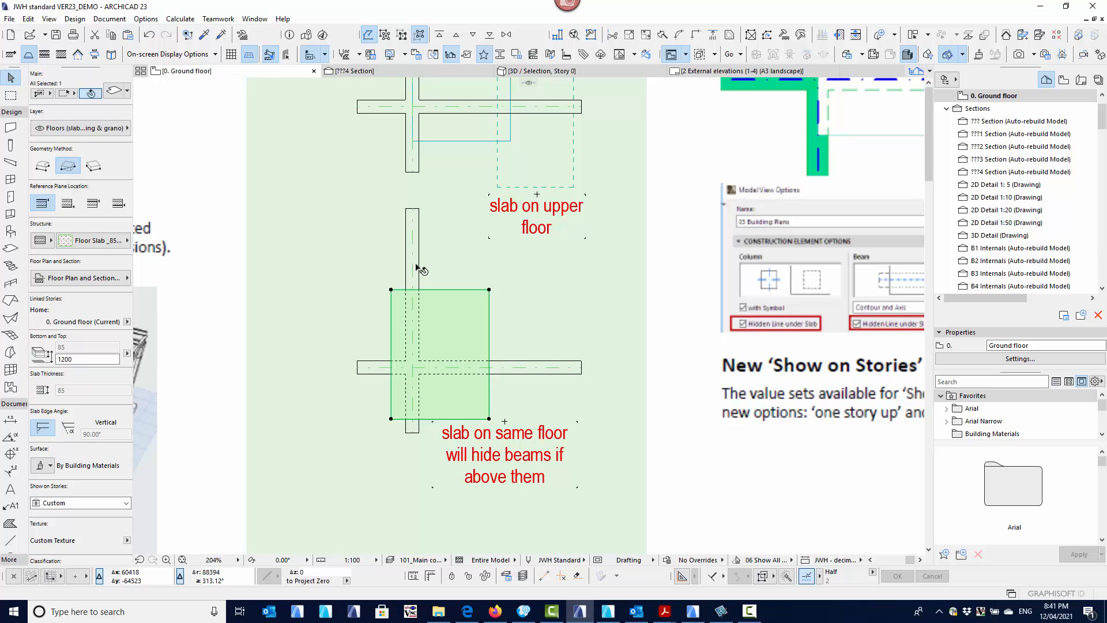
key(Escape)
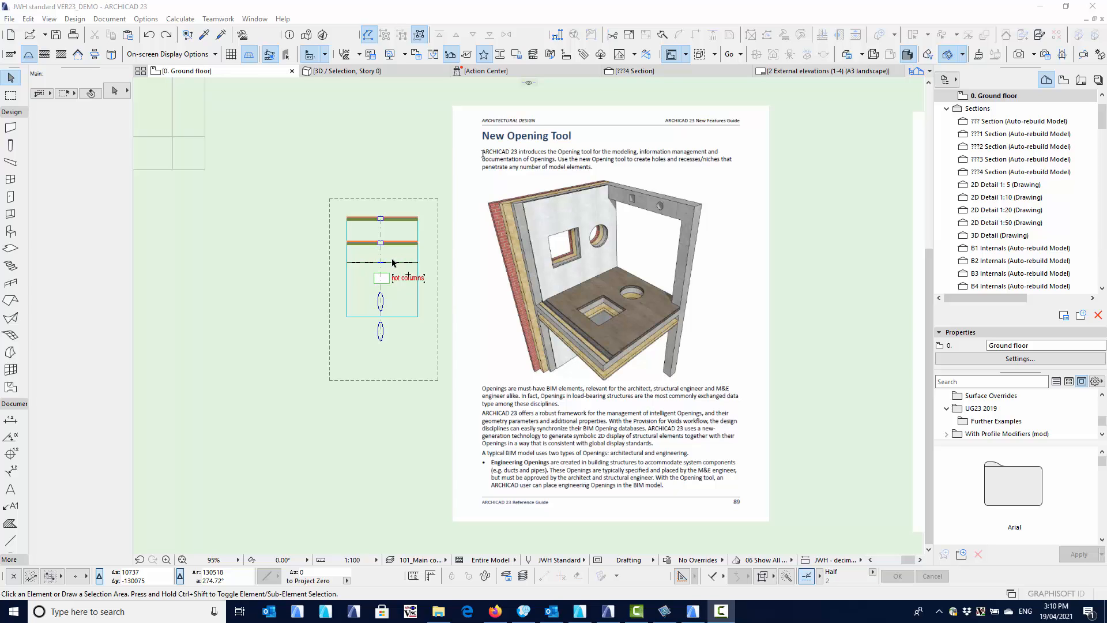
- Show the walls, beam, column, slab and mesh beside the New Opening Tool page in 3D, and view the wall openings close up
middle_drag(372, 220, 300, 216)
drag(240, 185, 375, 416)
right_click(286, 413)
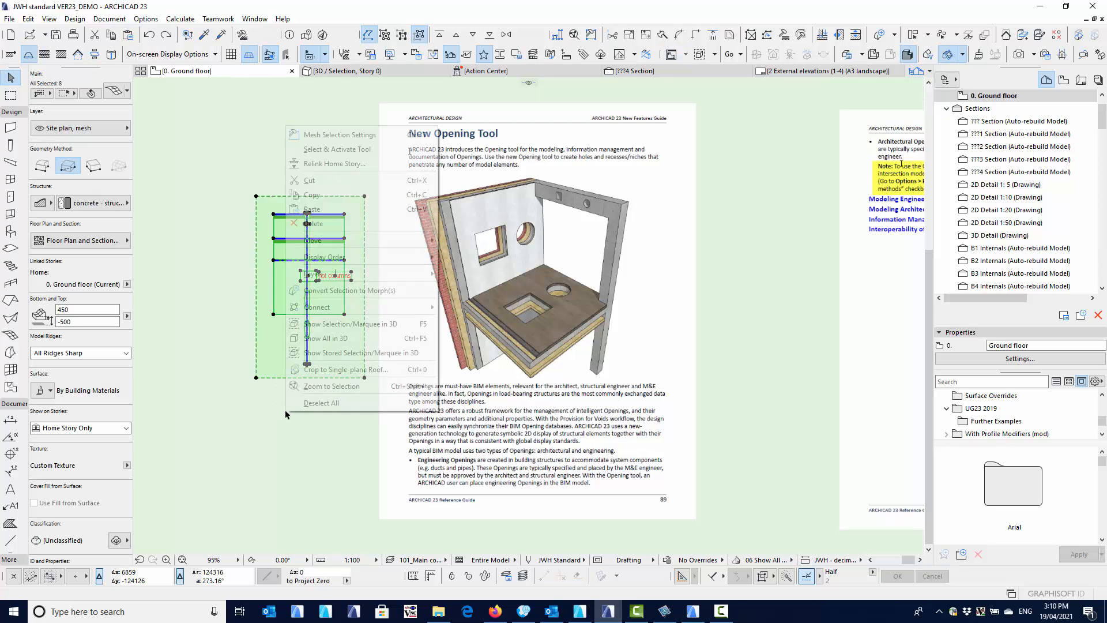
click(355, 324)
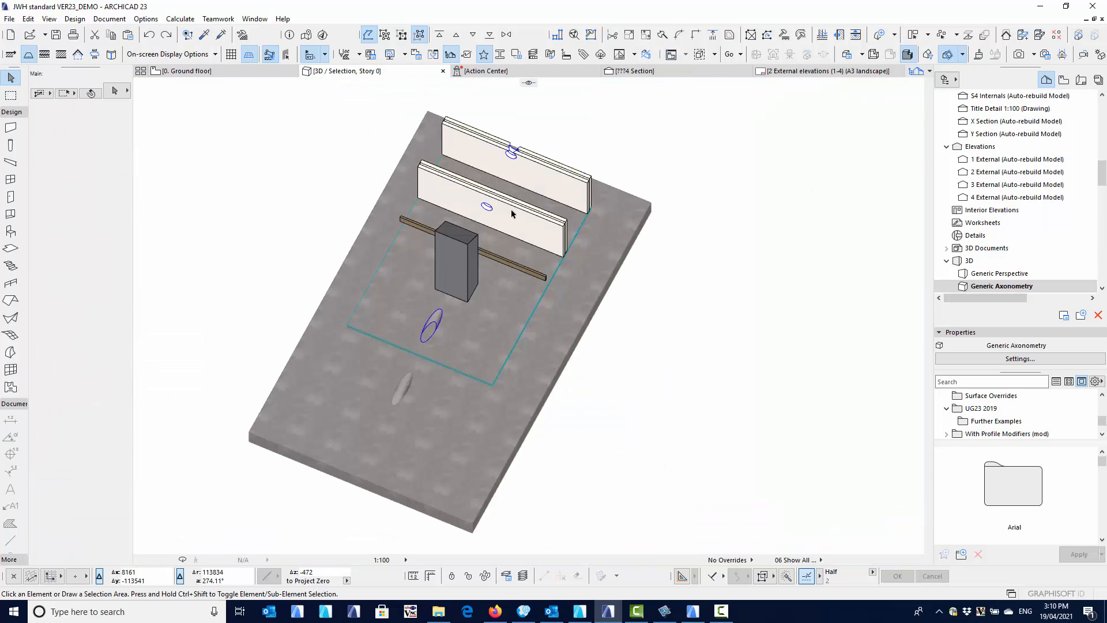
shift+middle_drag(549, 300, 520, 197)
scroll(519, 198, up, 5)
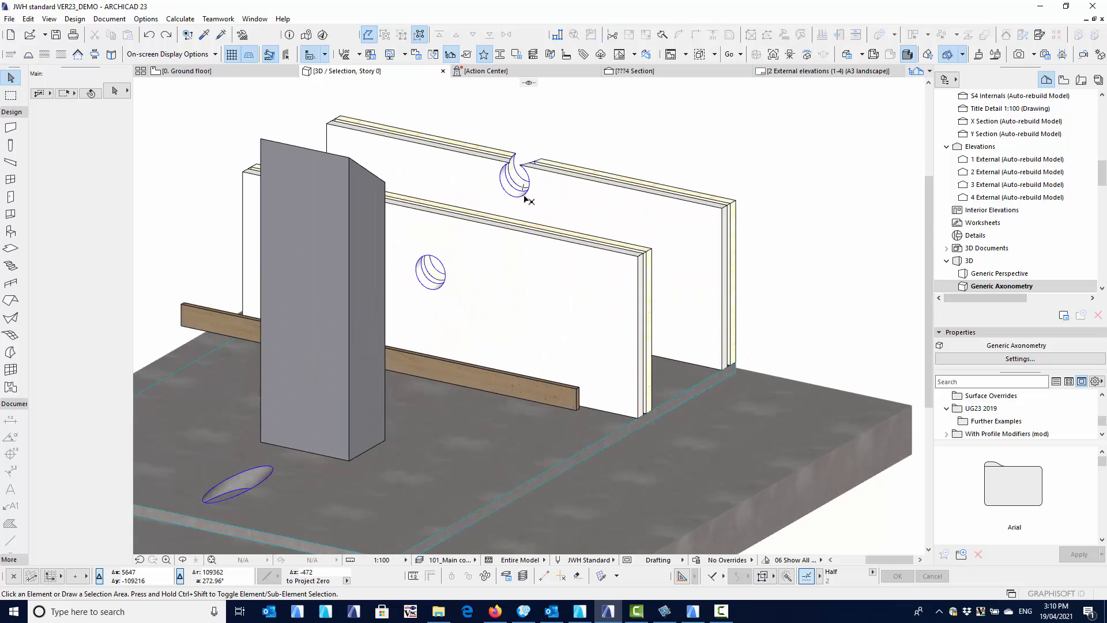
- Examine where the single round opening cuts the walls, the low timber beam, the slab and the mesh
shift+middle_drag(534, 185, 560, 134)
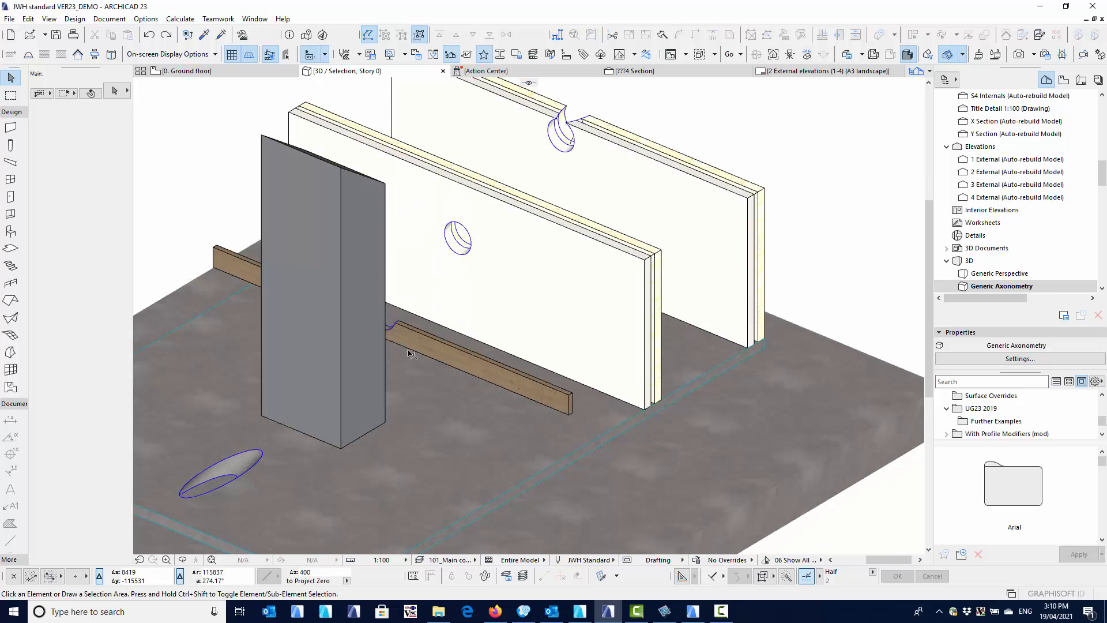
shift+middle_drag(411, 353, 575, 230)
scroll(575, 231, up, 3)
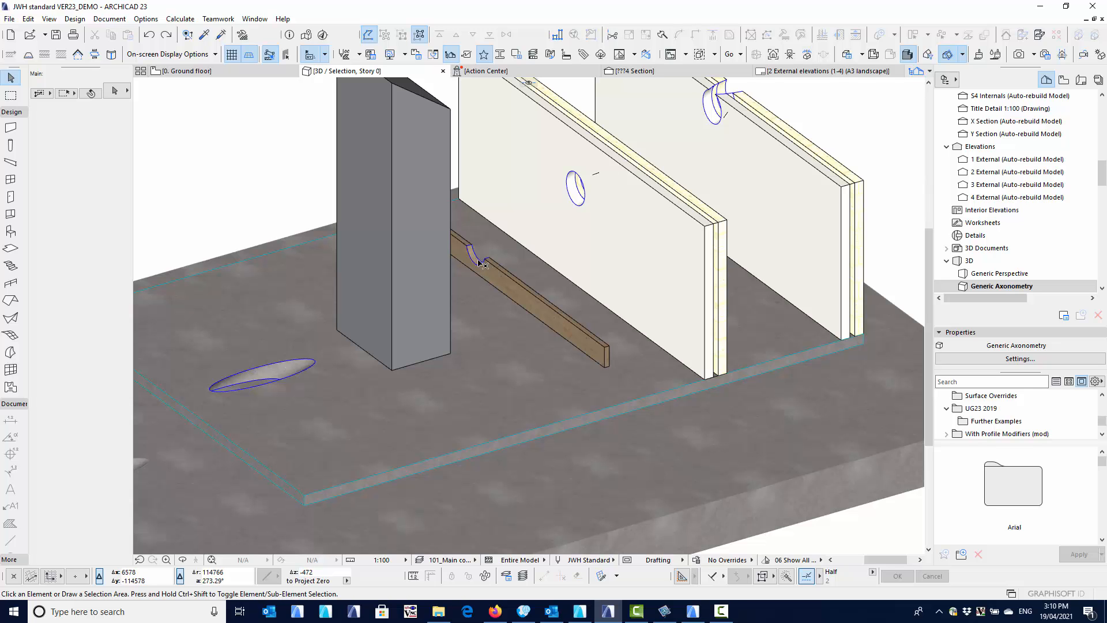
shift+middle_drag(407, 322, 524, 280)
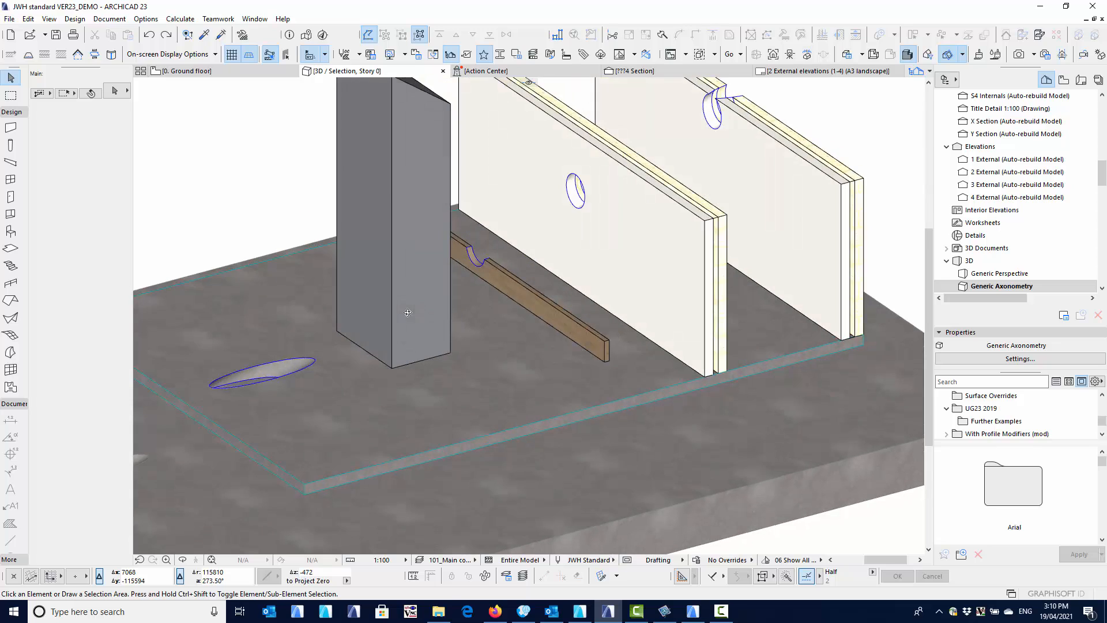
scroll(523, 280, up, 3)
scroll(339, 387, down, 5)
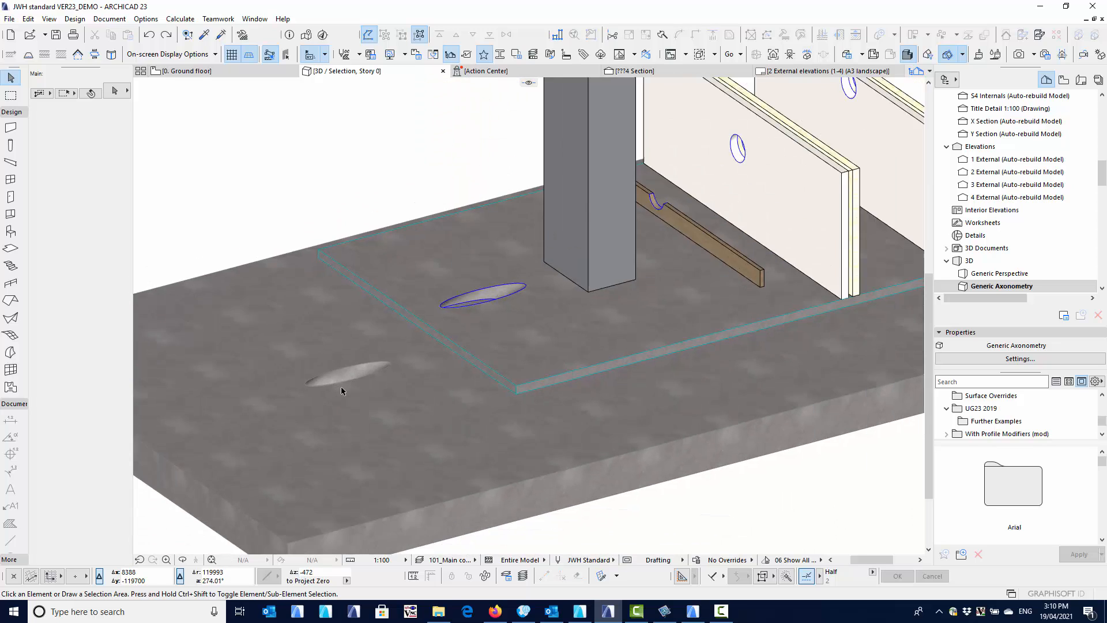
shift+middle_drag(348, 388, 452, 372)
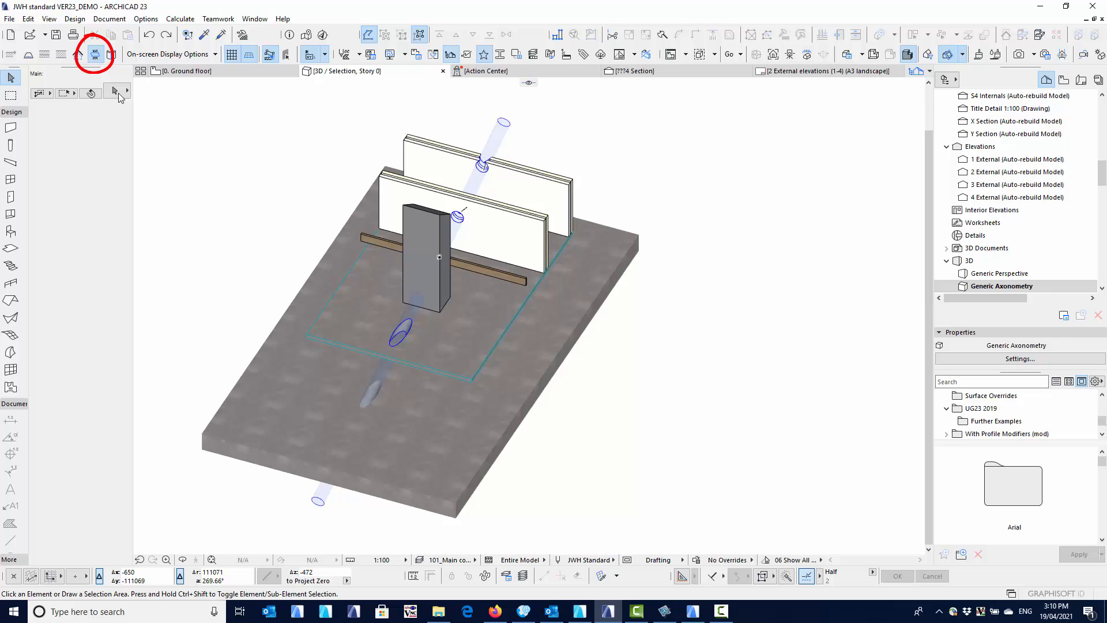
- Examine the path of the opening's displayed cutting body through the elements and past the column from several angles
shift+middle_drag(339, 249, 355, 256)
shift+middle_drag(514, 297, 580, 197)
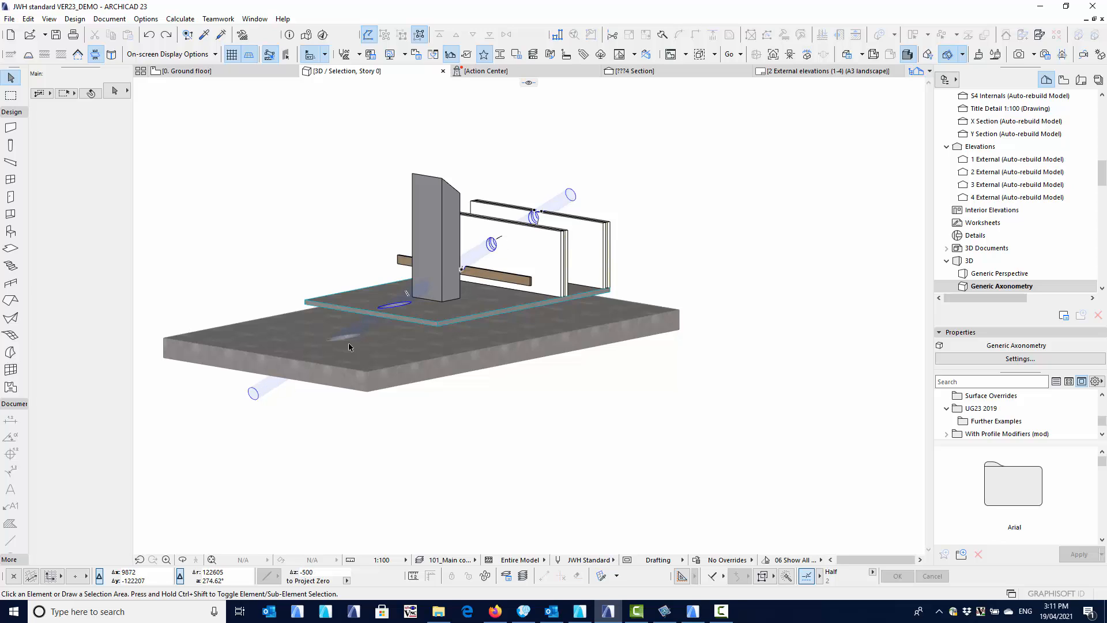
shift+middle_drag(307, 391, 456, 283)
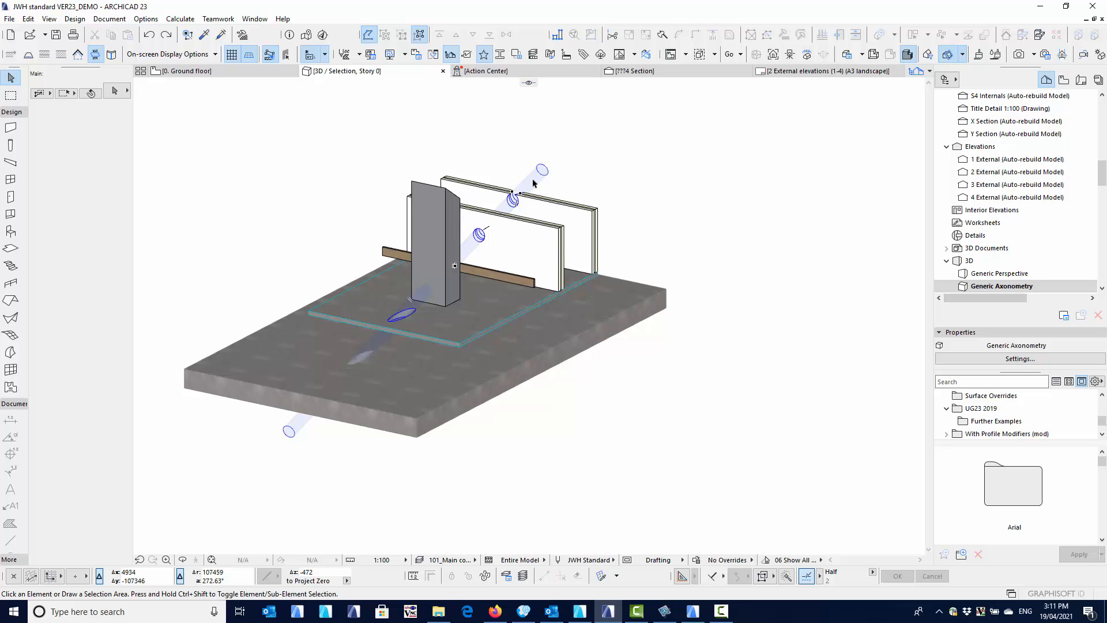
- Return to the ground floor plan and read the highlighted note about legacy intersection mode on the Architectural Openings page
click(185, 71)
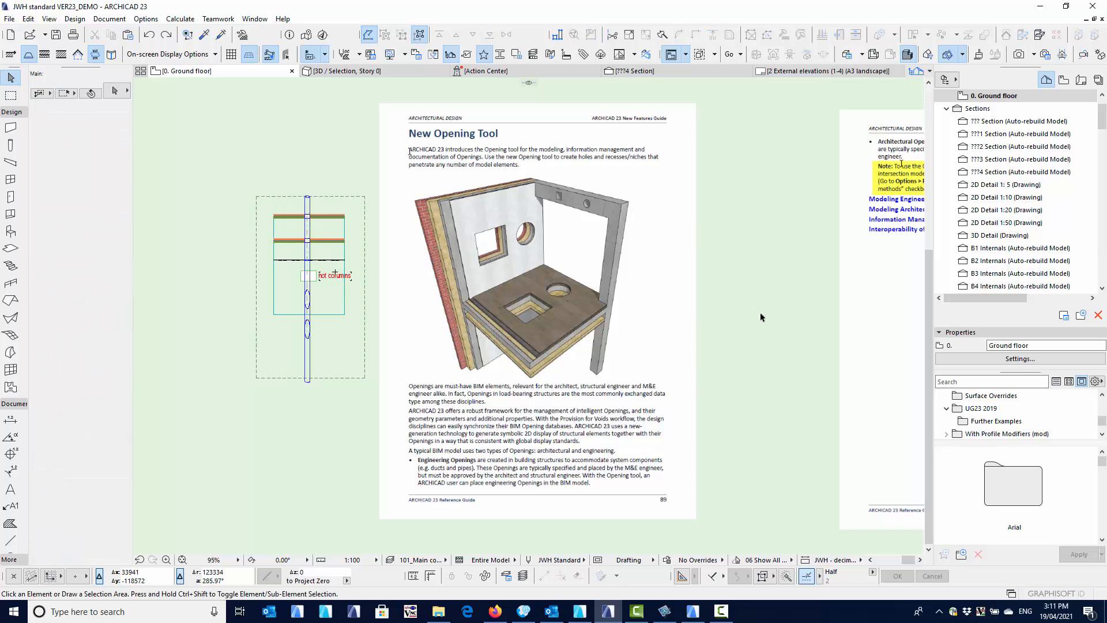
middle_drag(760, 316, 618, 315)
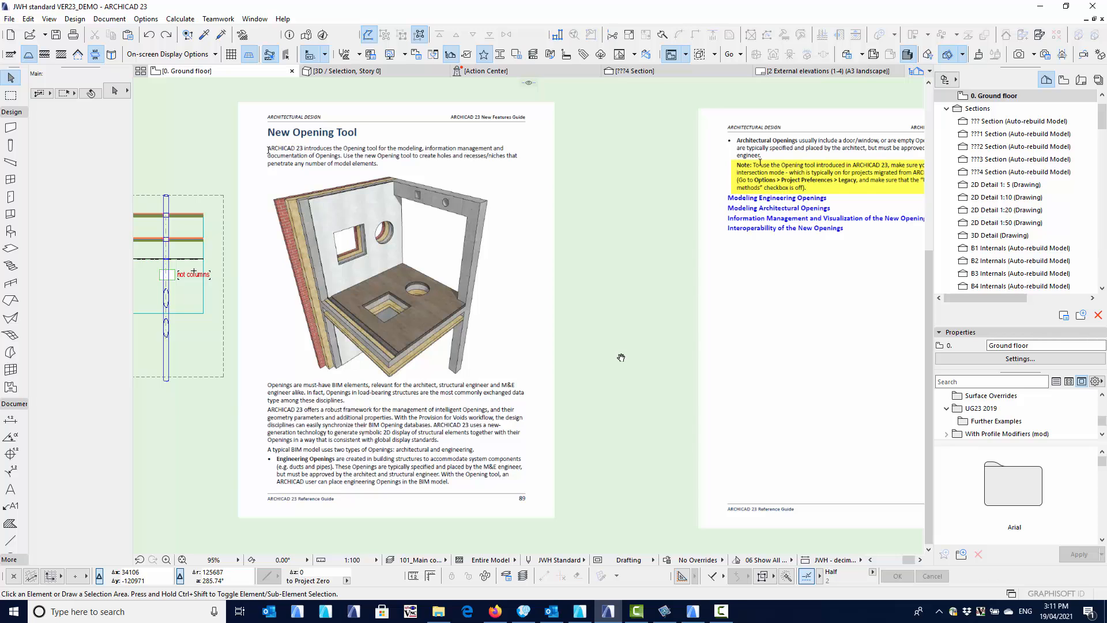
middle_drag(621, 358, 484, 342)
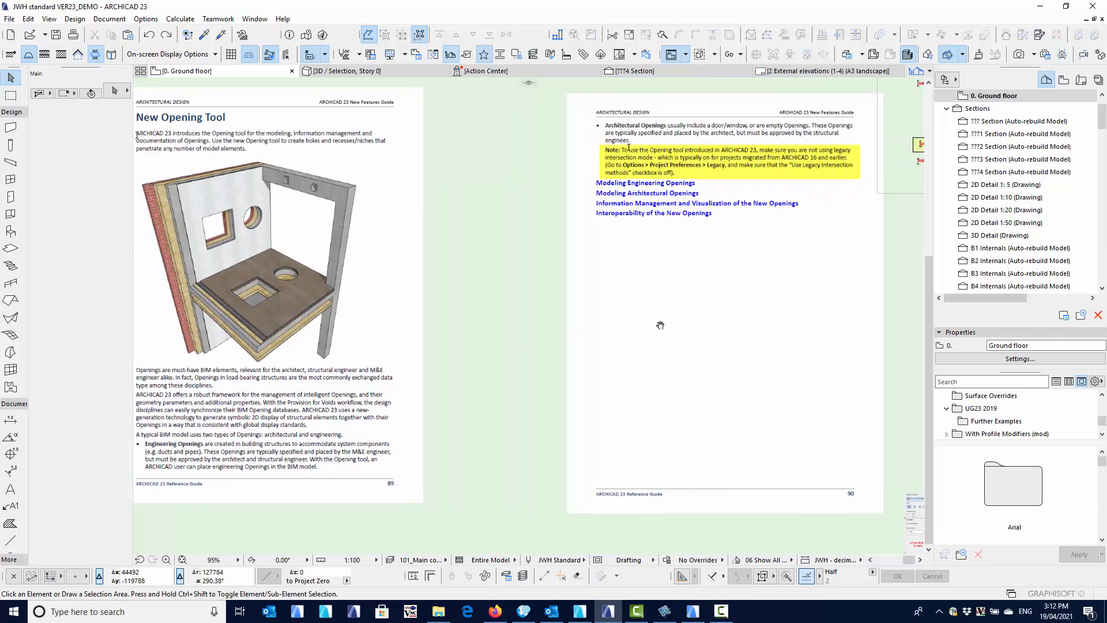
middle_drag(660, 324, 539, 358)
scroll(627, 192, up, 2)
scroll(626, 195, up, 2)
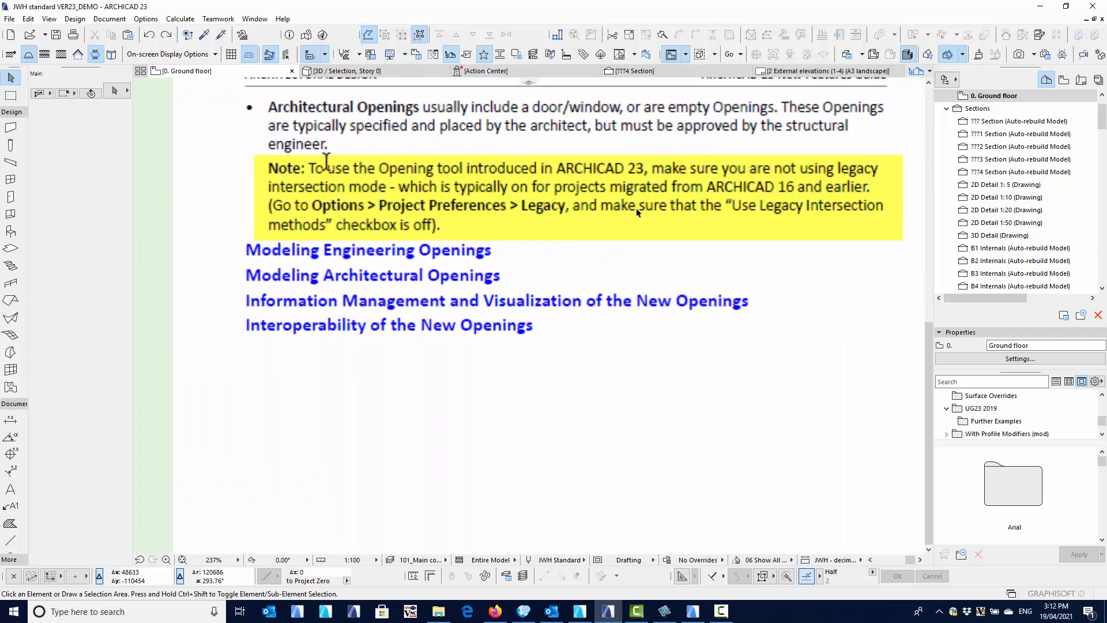
scroll(570, 216, up, 1)
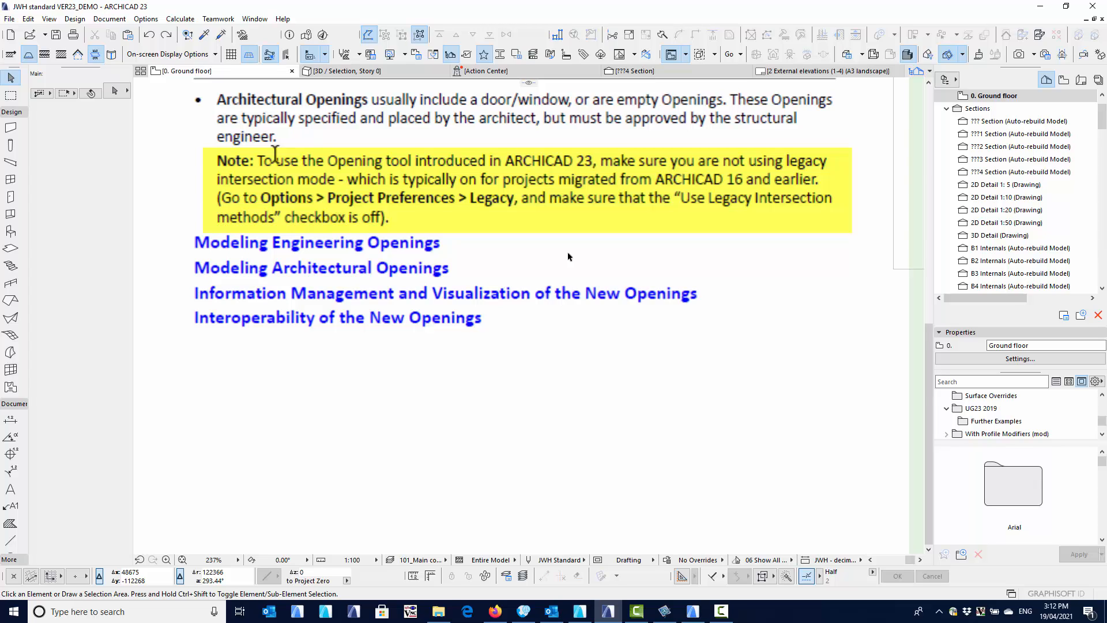
- Go to the Modeling Engineering Openings page and the opening samples beside it on the floor plan
scroll(569, 275, down, 8)
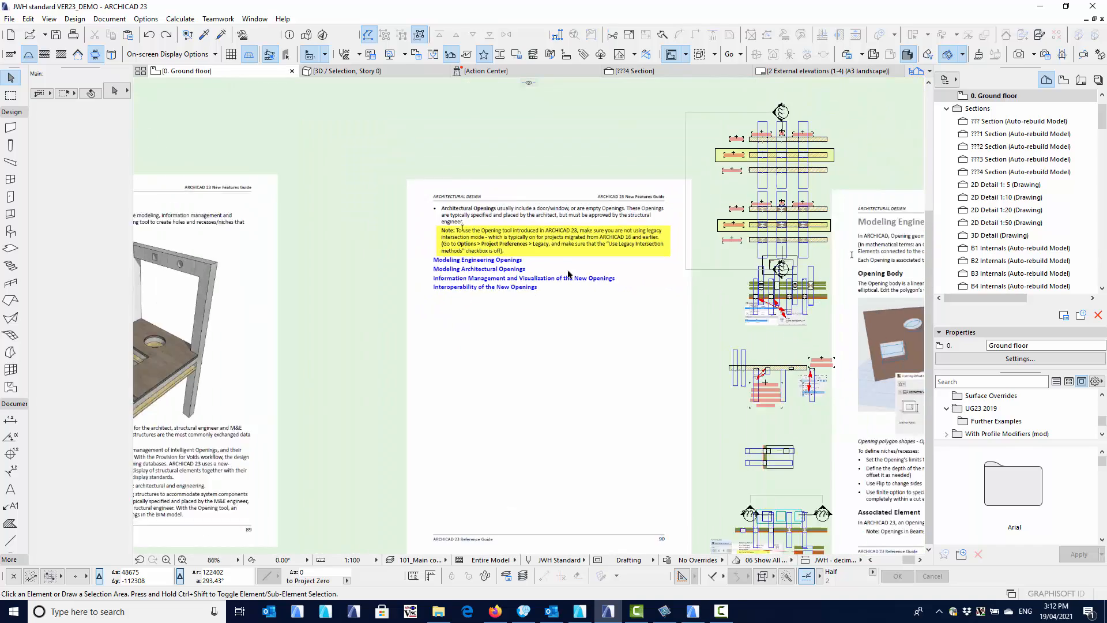
middle_drag(607, 316, 403, 269)
scroll(403, 269, down, 2)
middle_drag(571, 253, 489, 259)
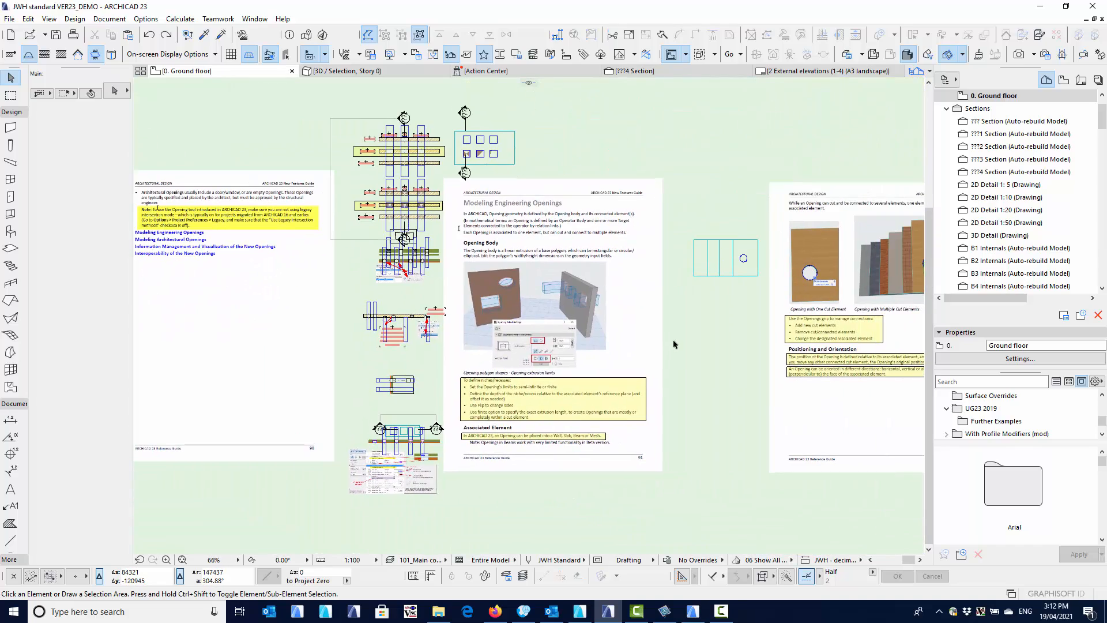
scroll(673, 344, up, 3)
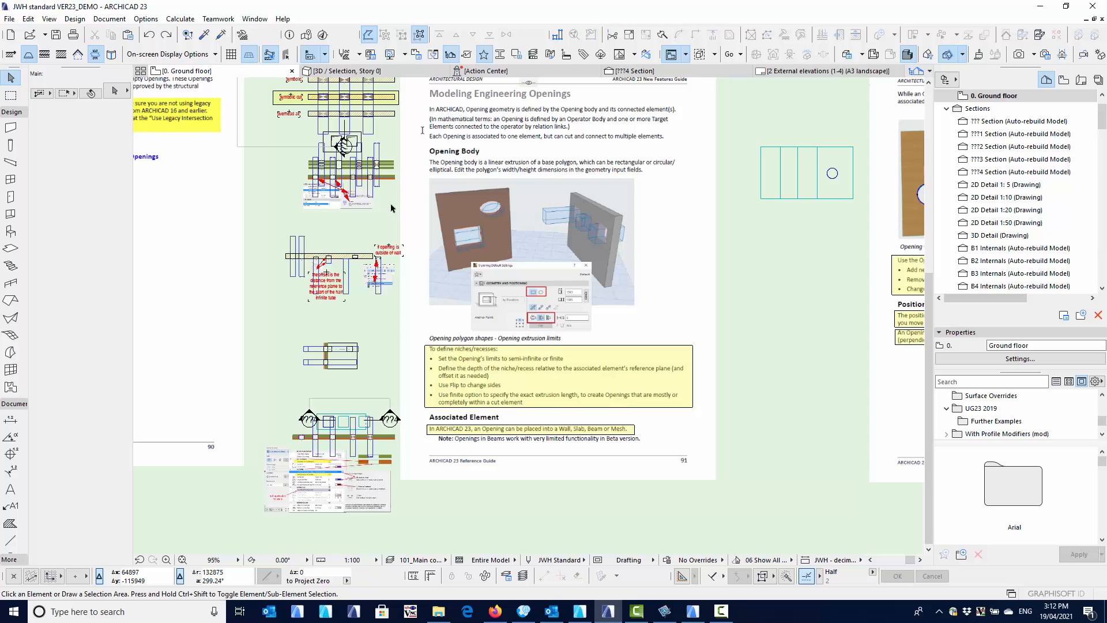
- Compare the filled opening symbols below, at and above the FPCP in the symbolic, symbolic cut and overhead all rows
middle_drag(391, 161, 427, 301)
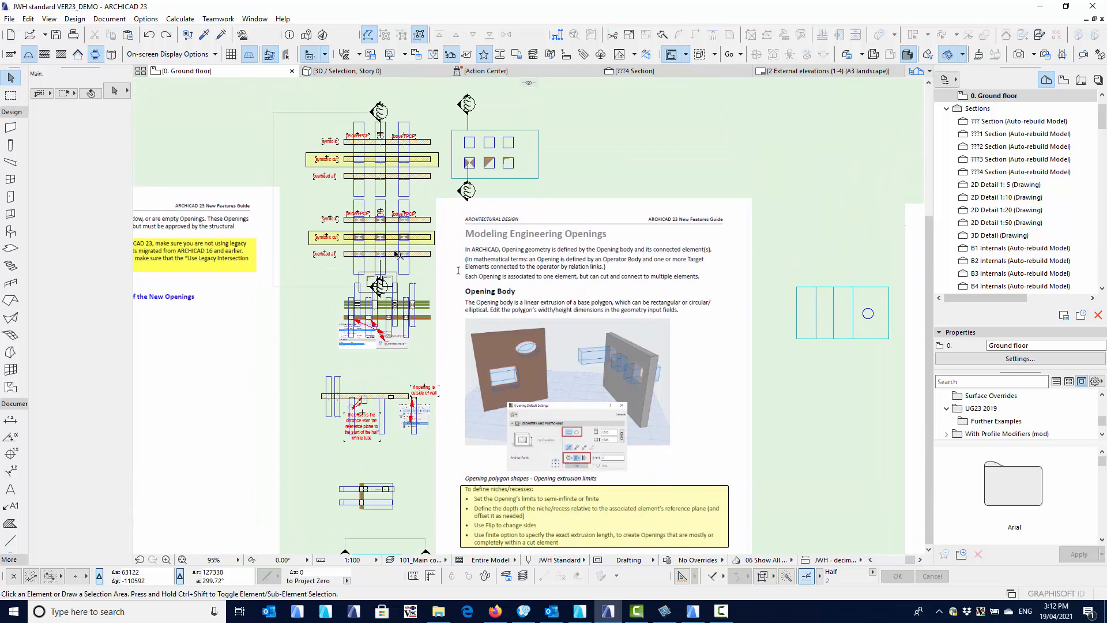
scroll(396, 255, up, 8)
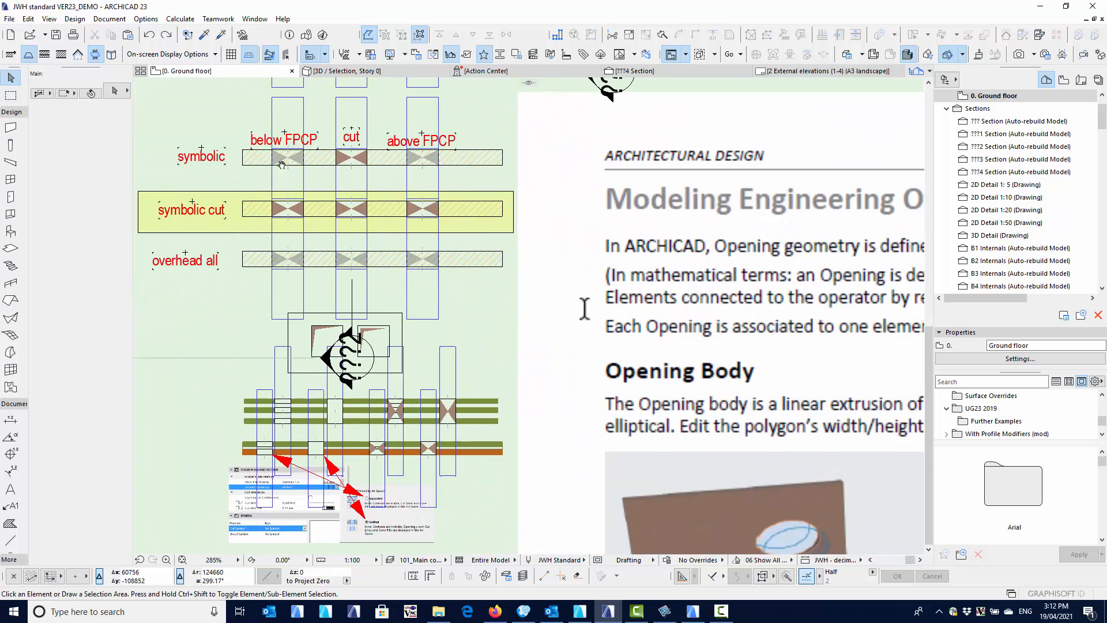
mouse_move(280, 193)
middle_down()
mouse_move(346, 203)
mouse_move(350, 220)
middle_up()
scroll(346, 203, up, 4)
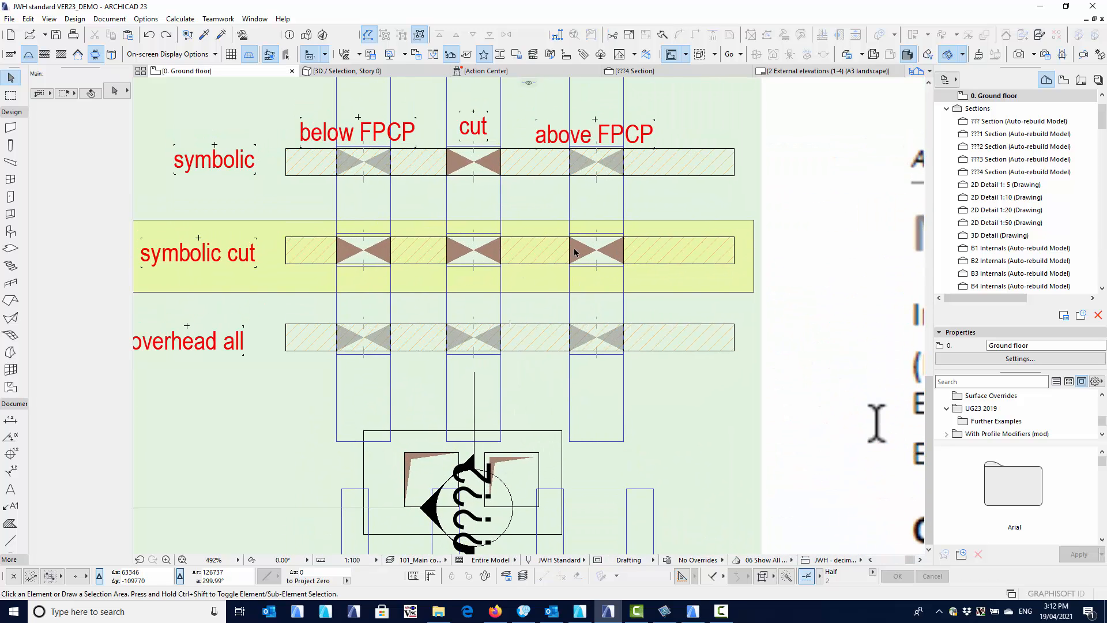
scroll(575, 252, down, 4)
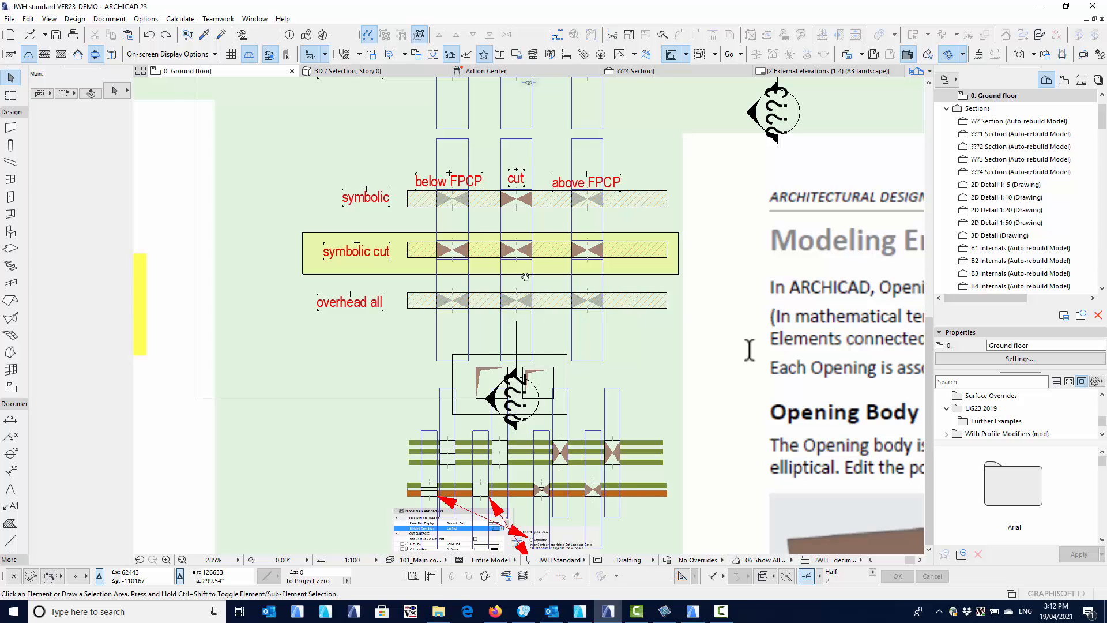
middle_drag(525, 276, 447, 334)
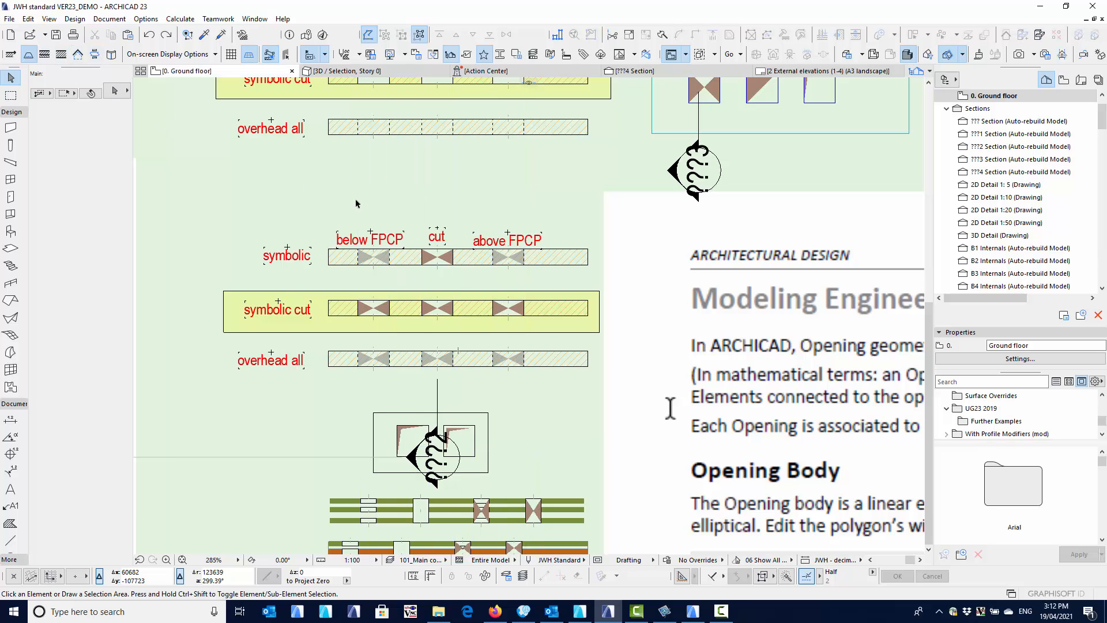
- Toggle the Opening Cutting Bodies display on and off for the floor plan samples, leaving the bodies hidden
scroll(354, 203, down, 5)
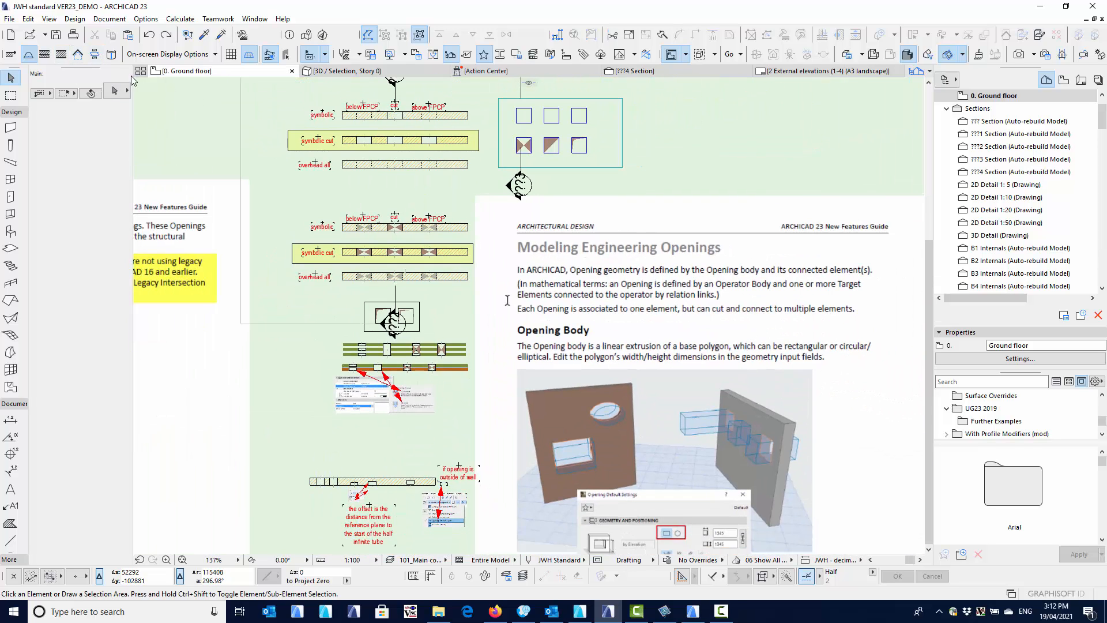
click(95, 54)
click(95, 54)
click(95, 54)
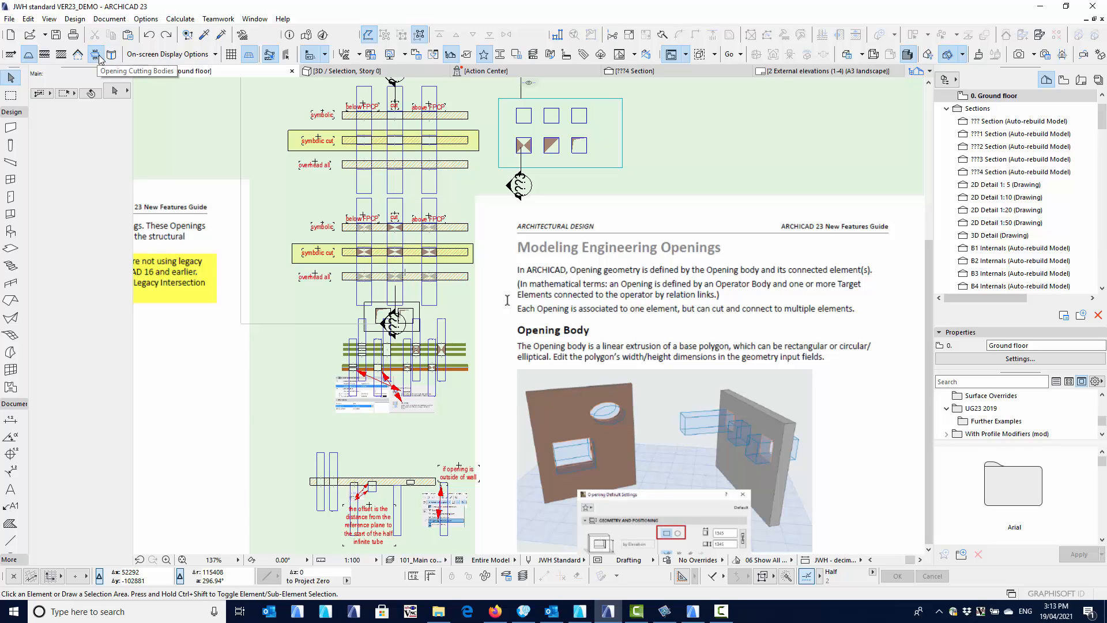
click(95, 54)
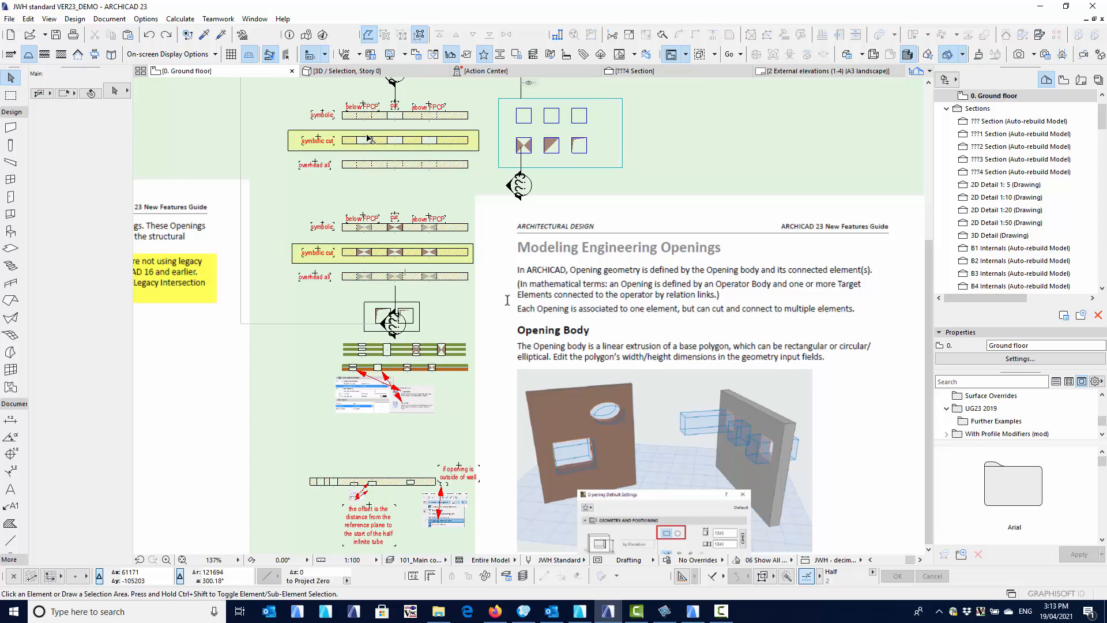
- Select the "cut" opening in the uppermost symbolic row and set its anchor point to the centre
scroll(368, 139, up, 5)
mouse_move(369, 139)
middle_down()
mouse_move(358, 190)
mouse_move(334, 188)
middle_up()
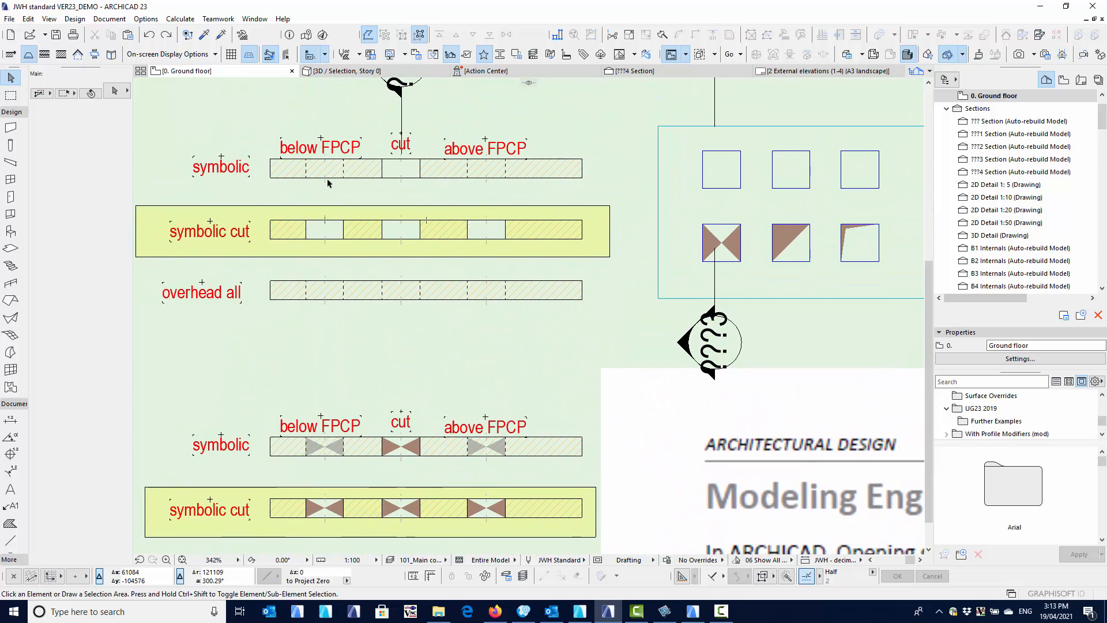
scroll(334, 187, down, 1)
scroll(334, 187, down, 2)
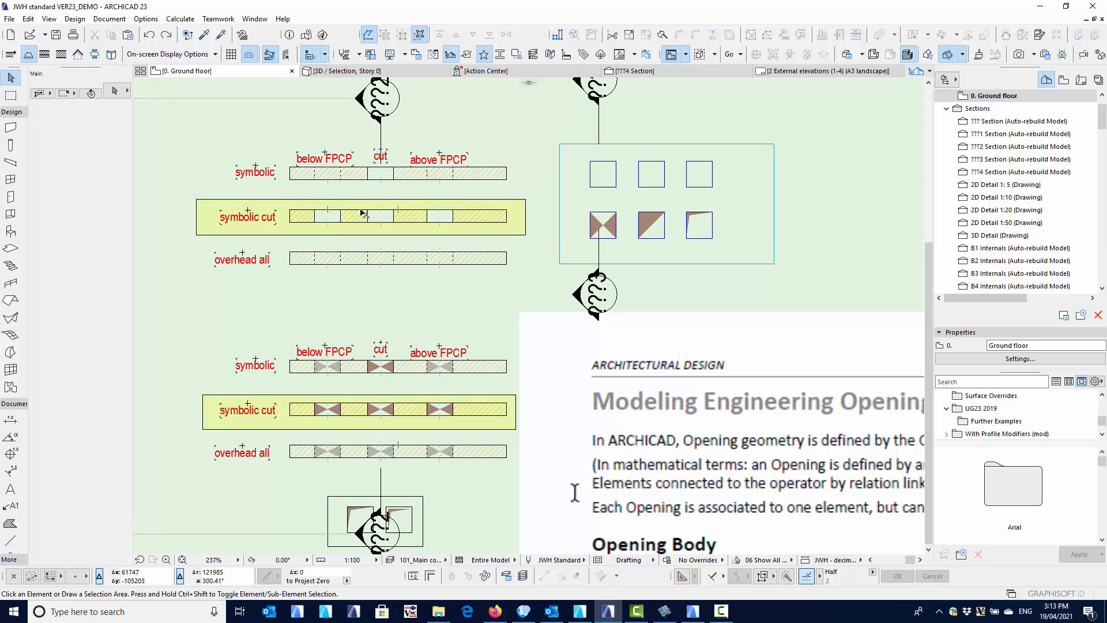
click(373, 180)
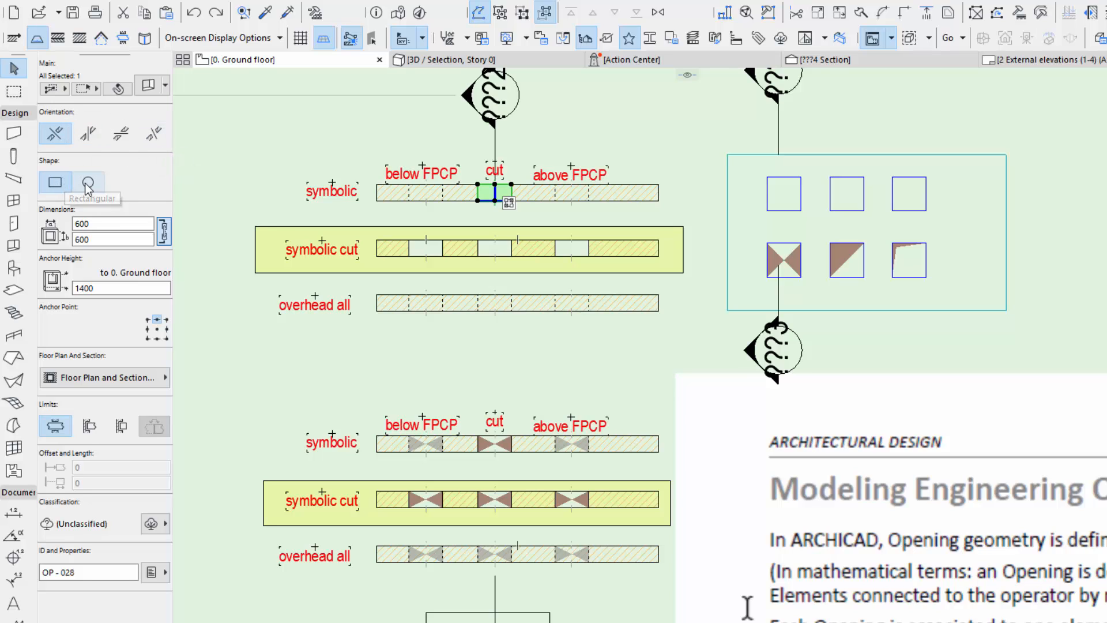
click(78, 239)
click(165, 232)
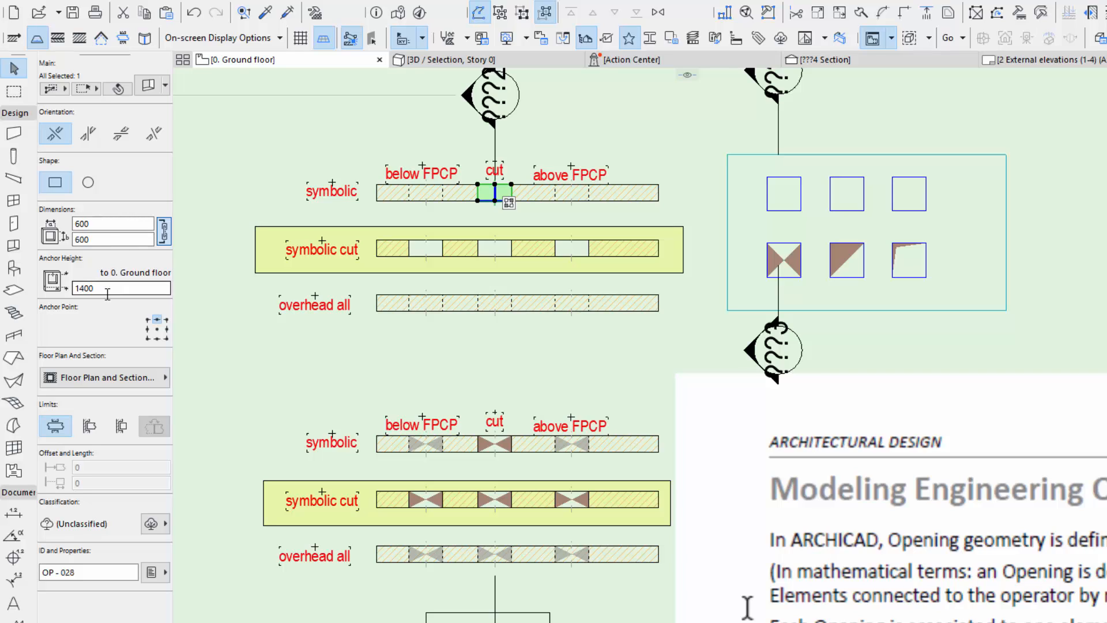
click(131, 287)
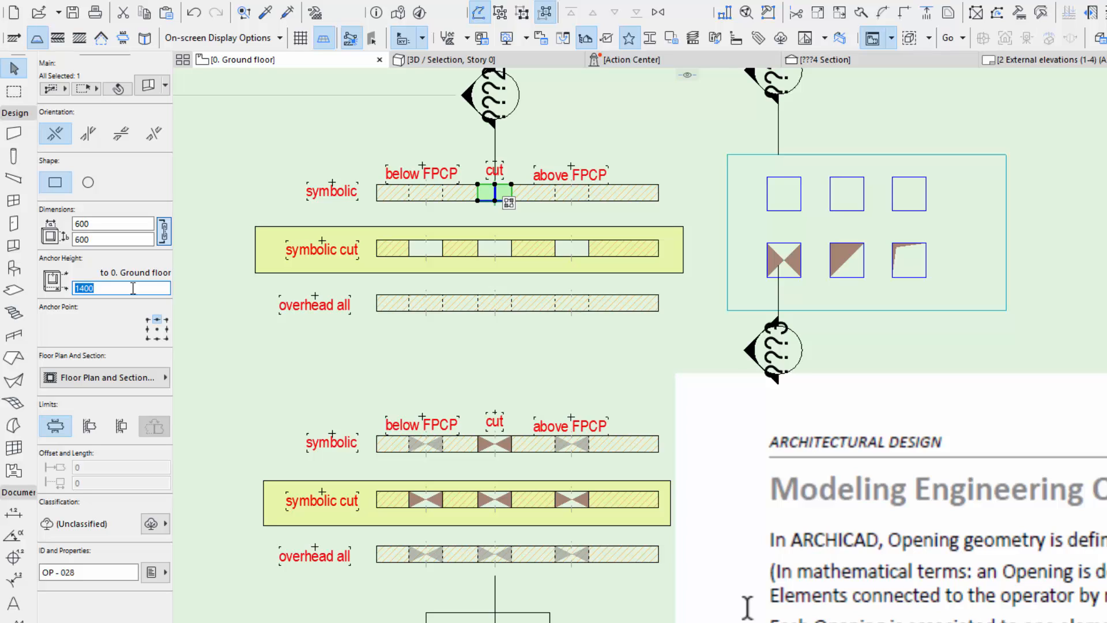
click(157, 329)
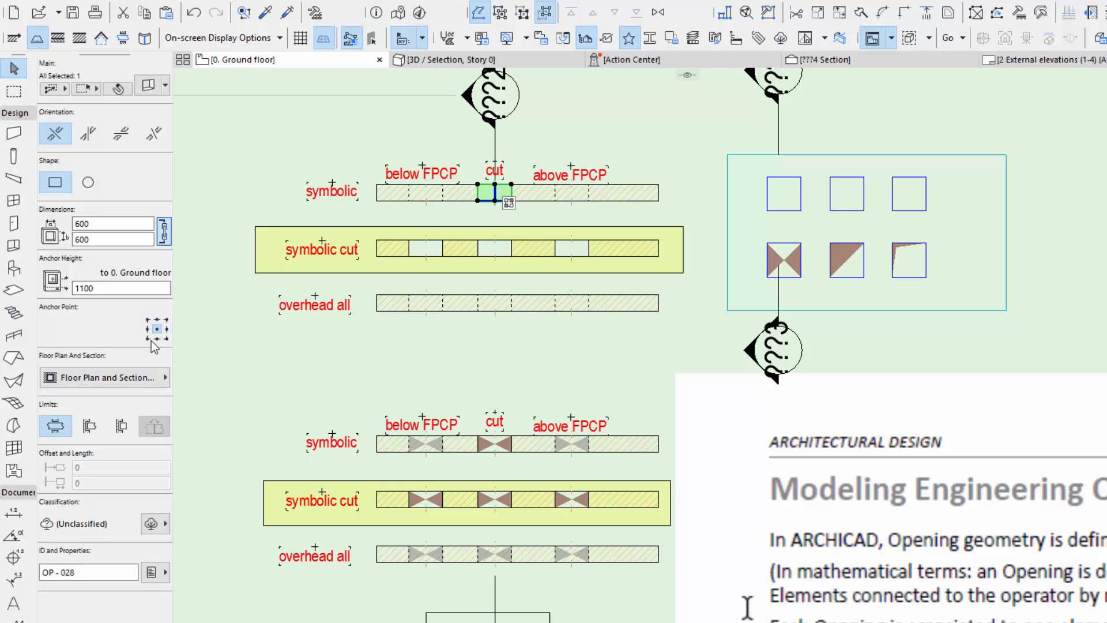
- Set the selected opening's cut symbol to Bowtie Opening 23 in its selection settings and check it on the floor plan
click(134, 386)
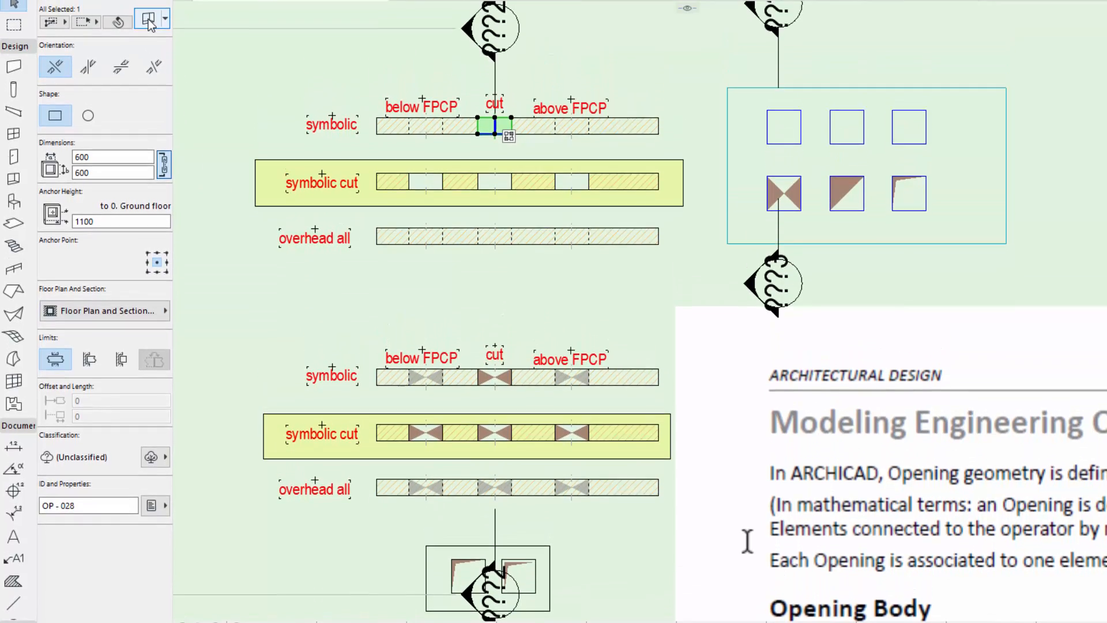
key(ctrl+t)
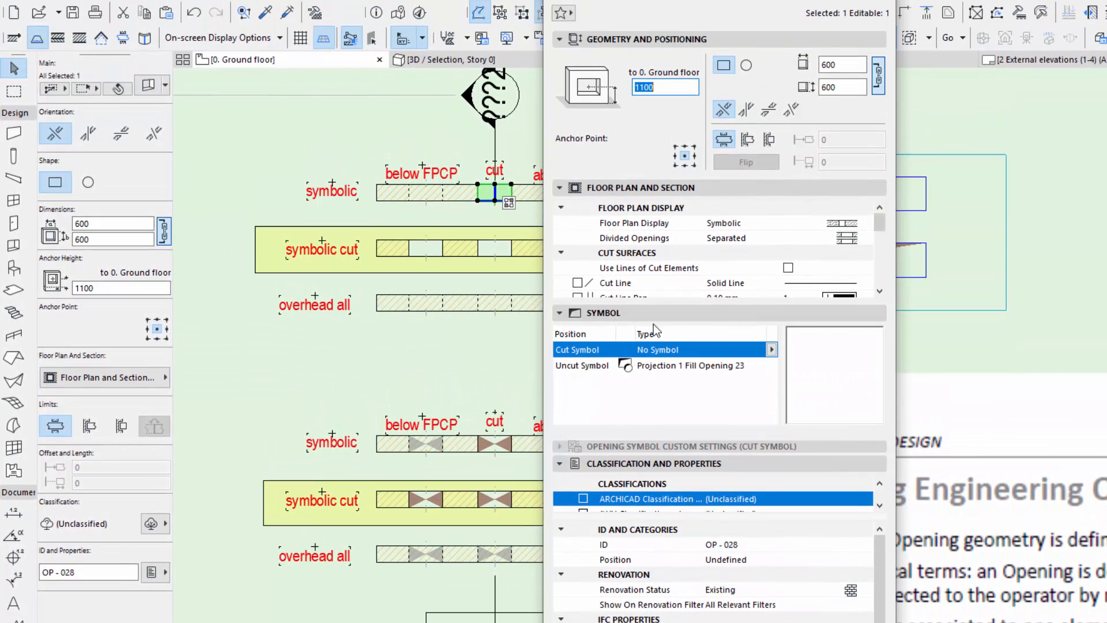
click(771, 349)
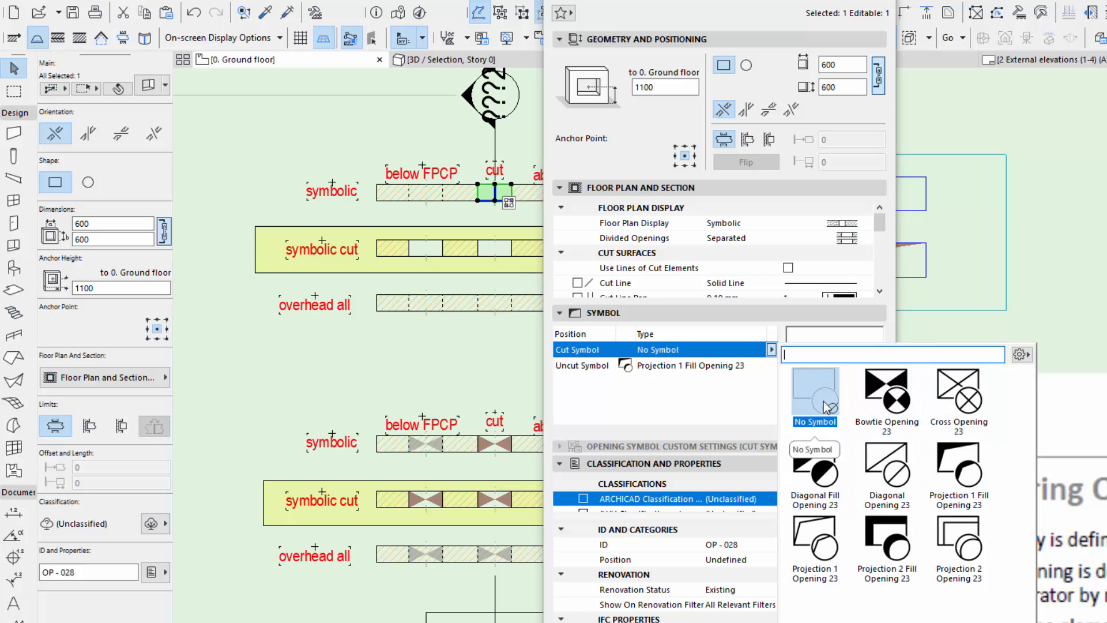
click(886, 385)
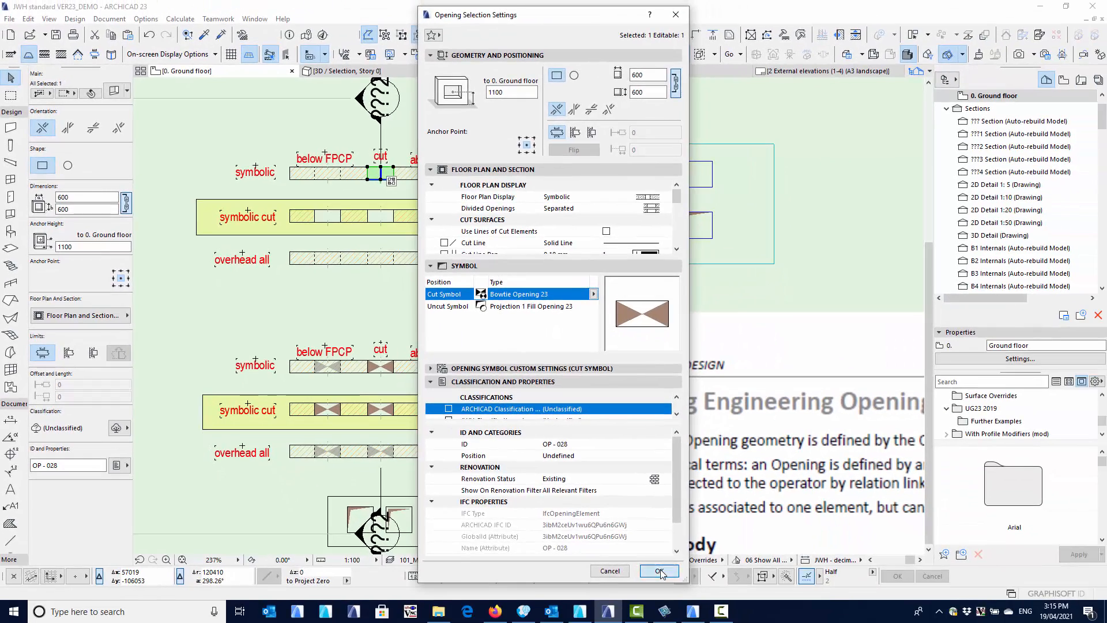
click(659, 571)
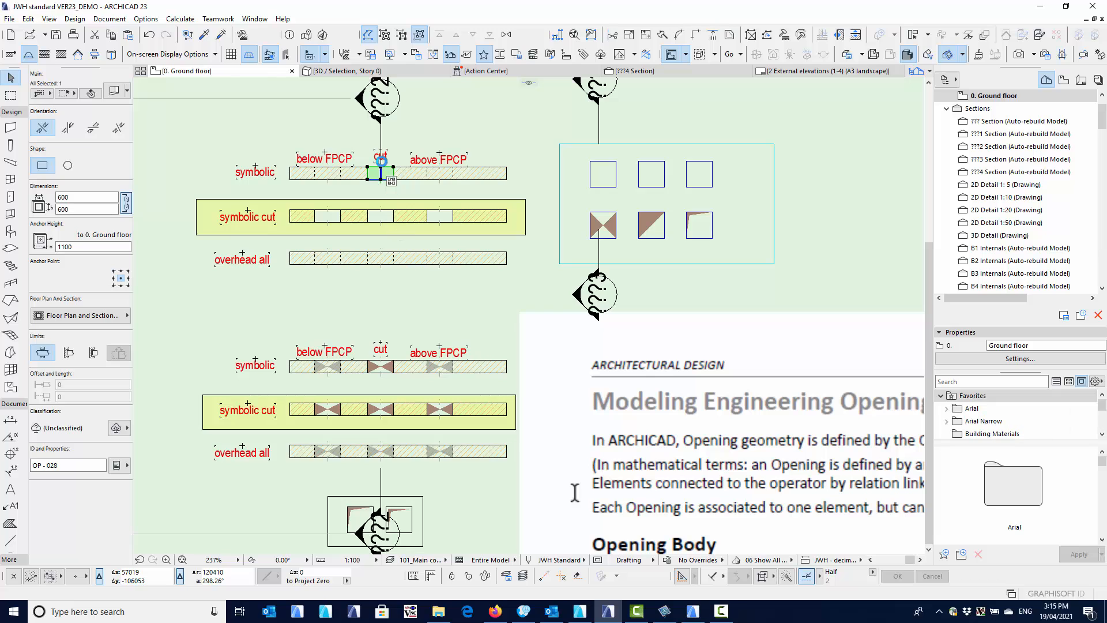
scroll(381, 173, up, 5)
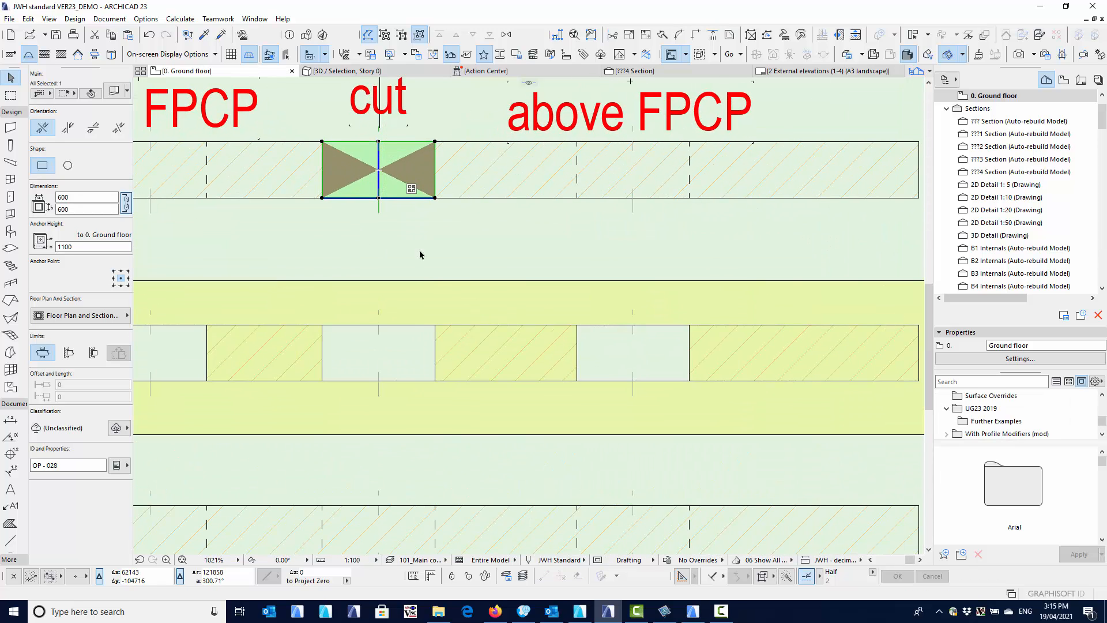
scroll(409, 261, down, 5)
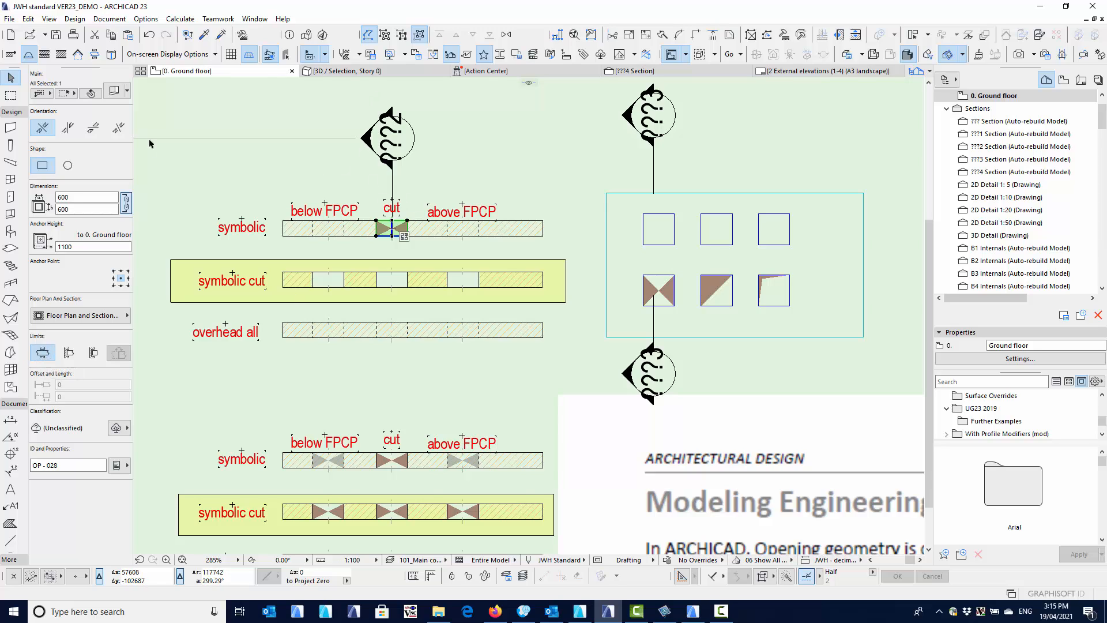
- Show the opening cutting bodies on the floor plan and examine them across the plain and filled sample rows
click(95, 54)
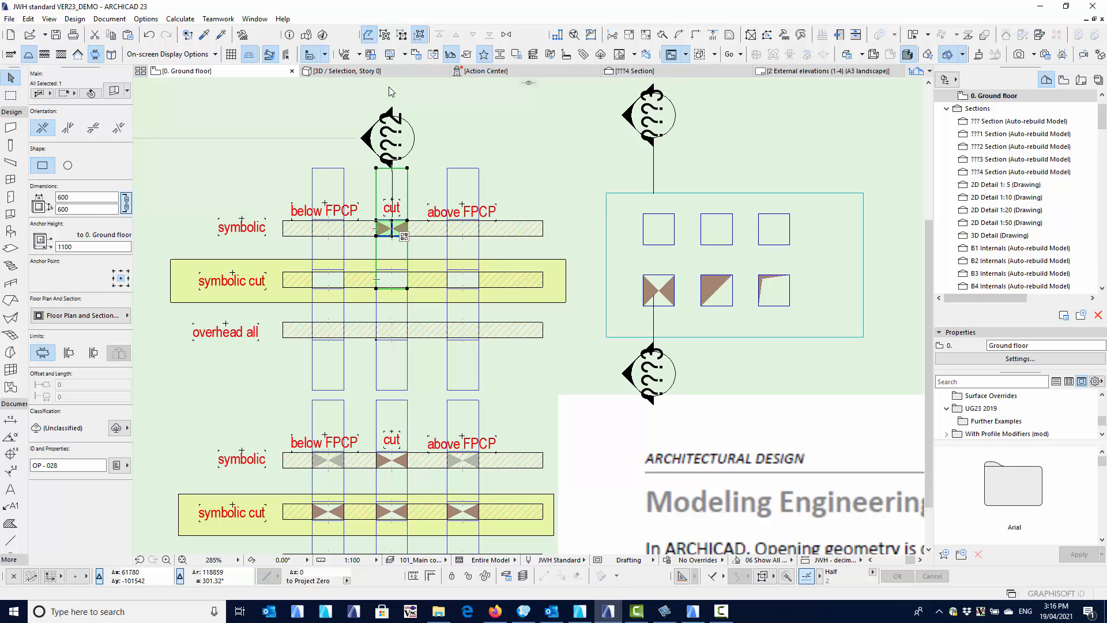
middle_drag(417, 197, 347, 212)
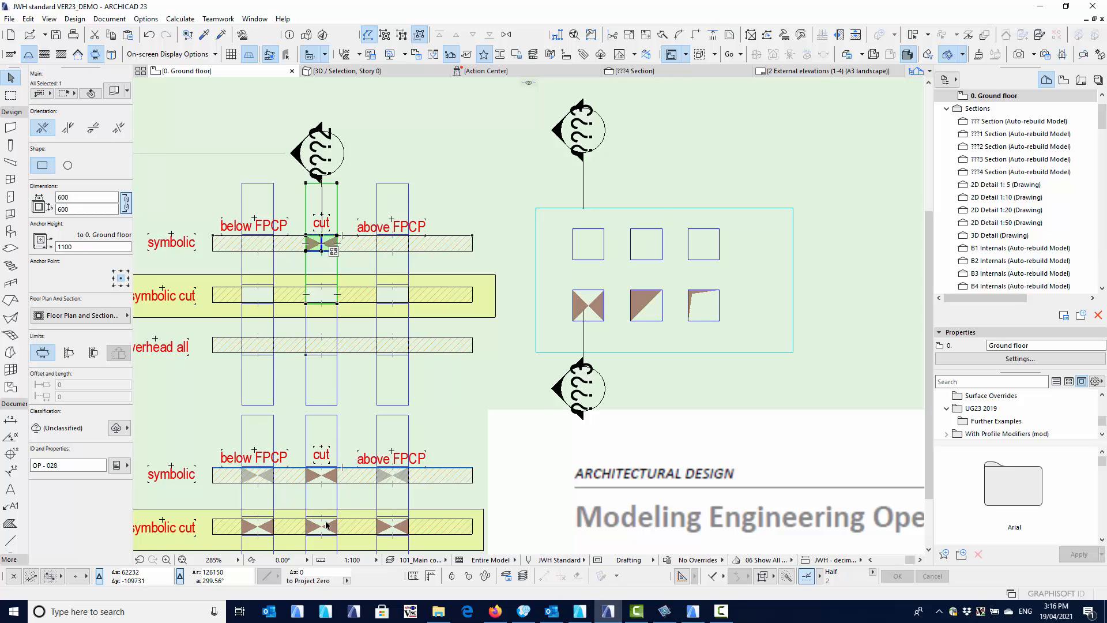
middle_drag(352, 260, 381, 183)
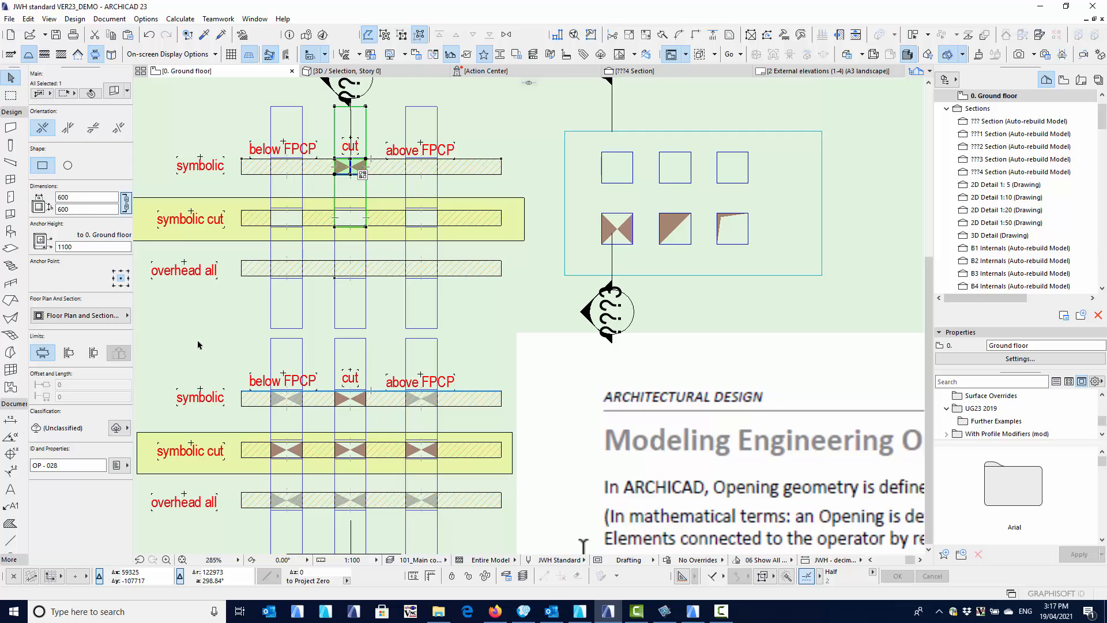
- Reselect the "cut" opening in the uppermost symbolic row and try the limited and half-infinite options for its limits
key(Escape)
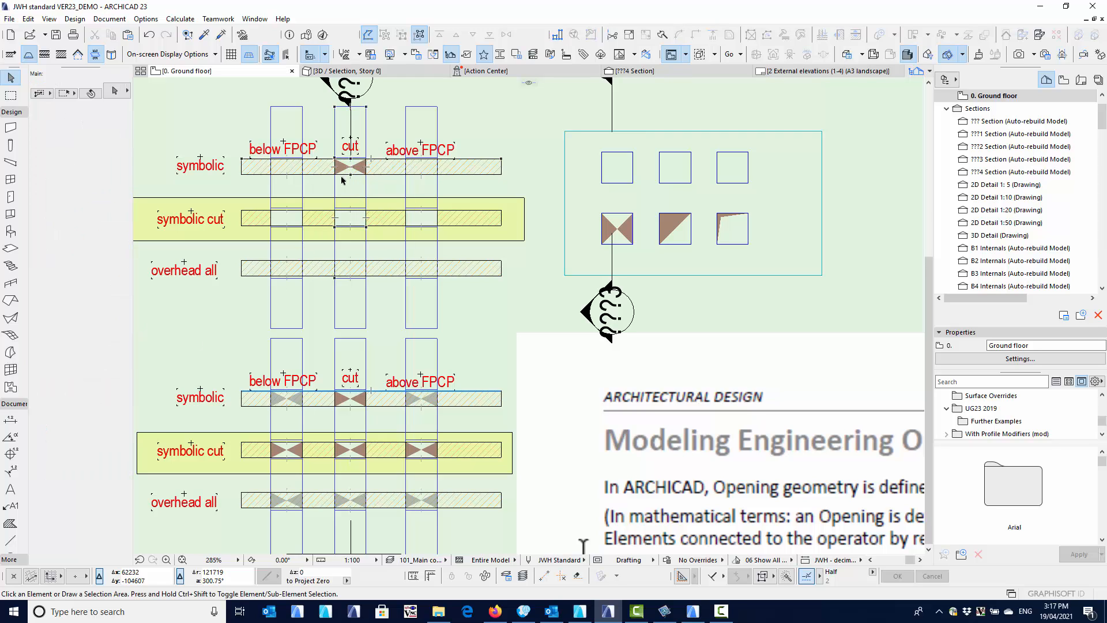
click(337, 164)
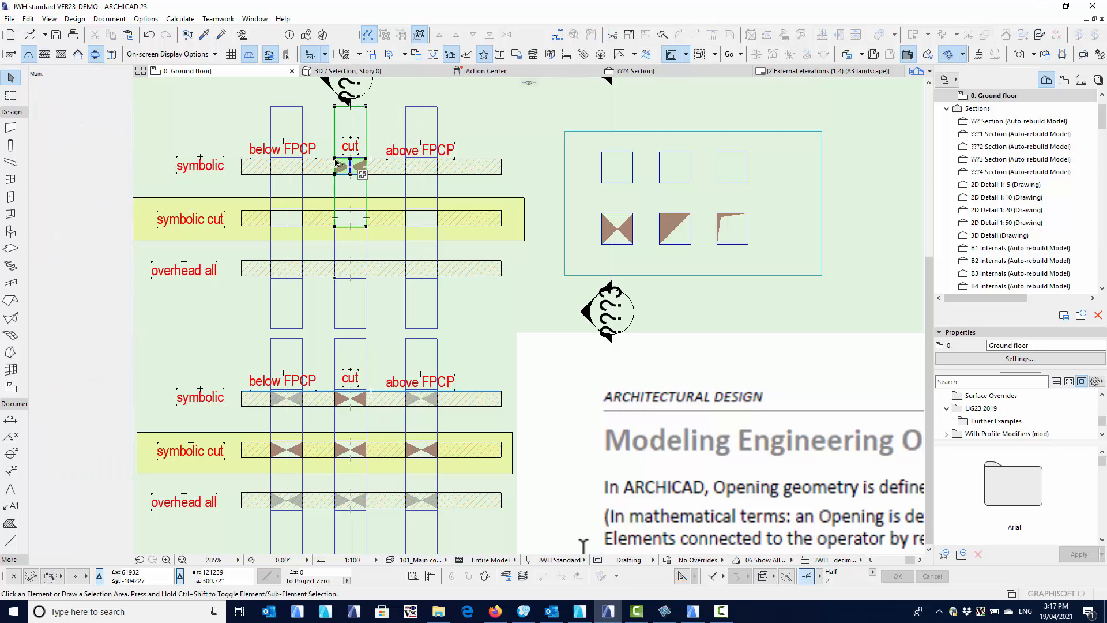
click(94, 352)
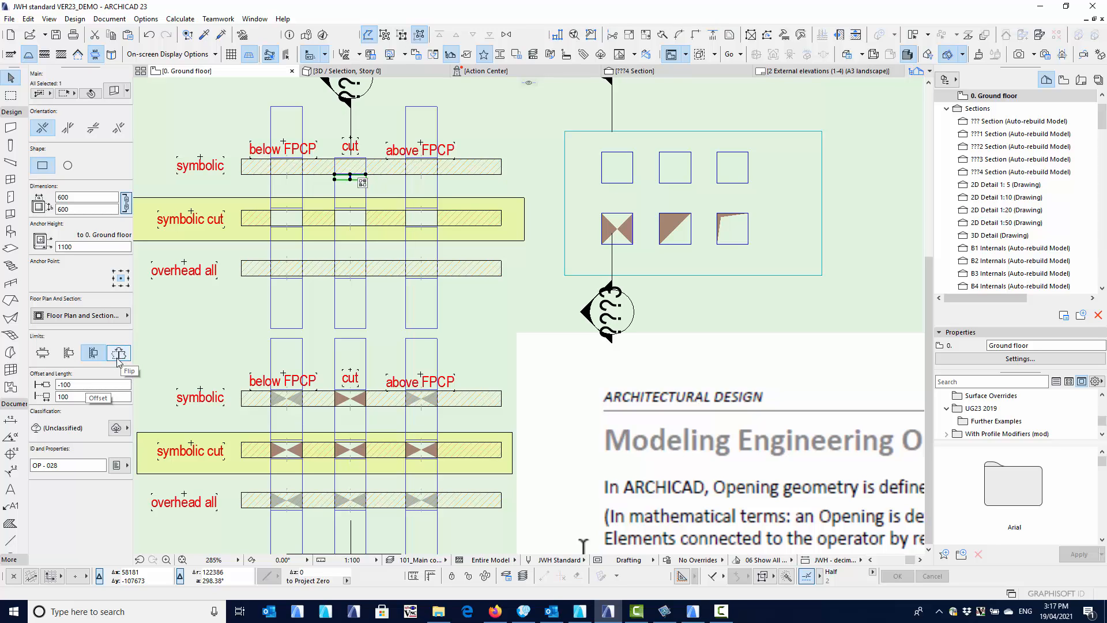
click(75, 360)
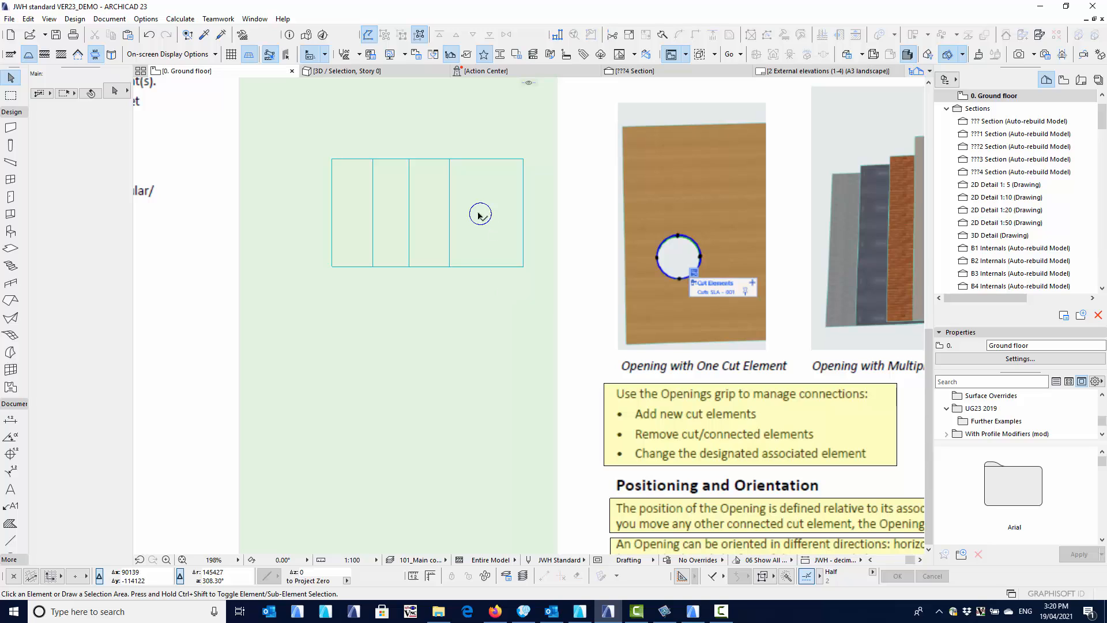
- Place a 600 x 600 rectangular opening just below the circular opening in the stacked slabs, using the Opening tool
click(10, 214)
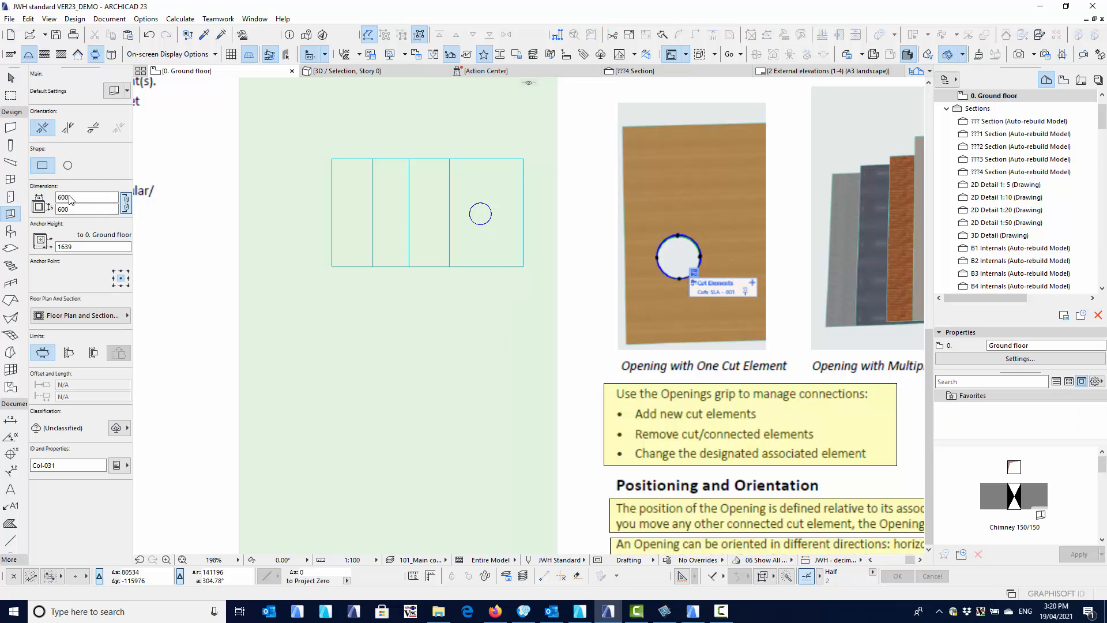
click(71, 195)
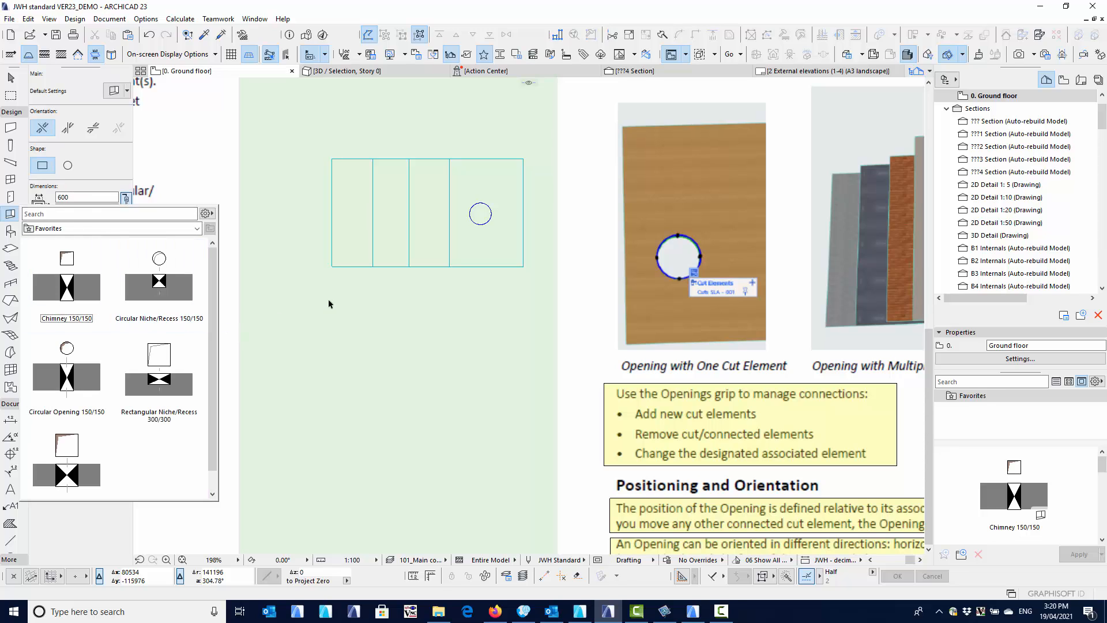
click(264, 243)
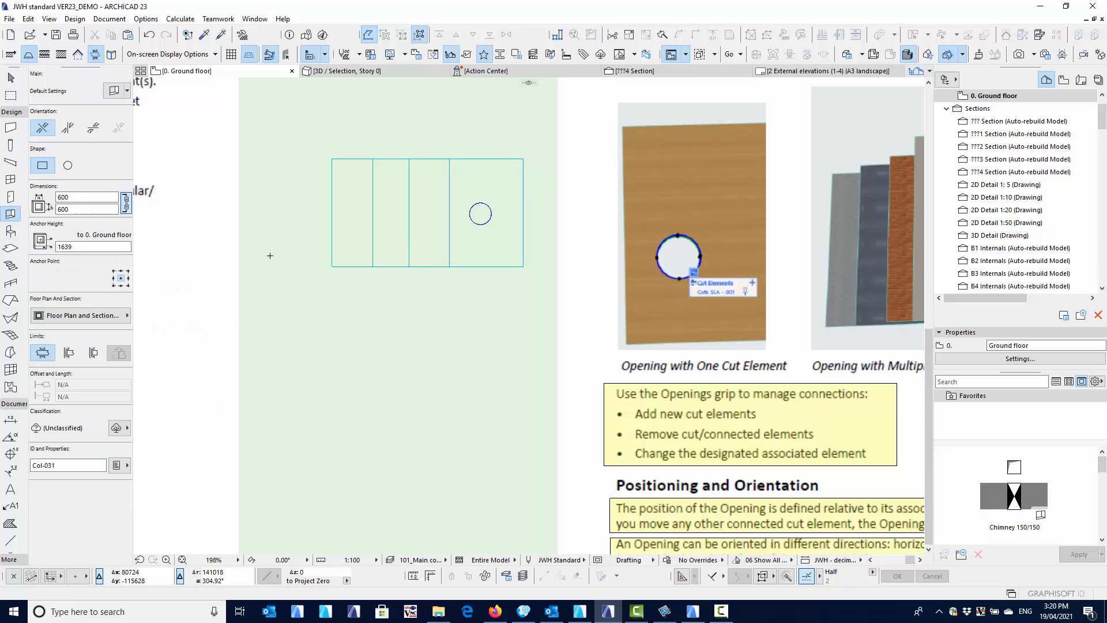
click(474, 245)
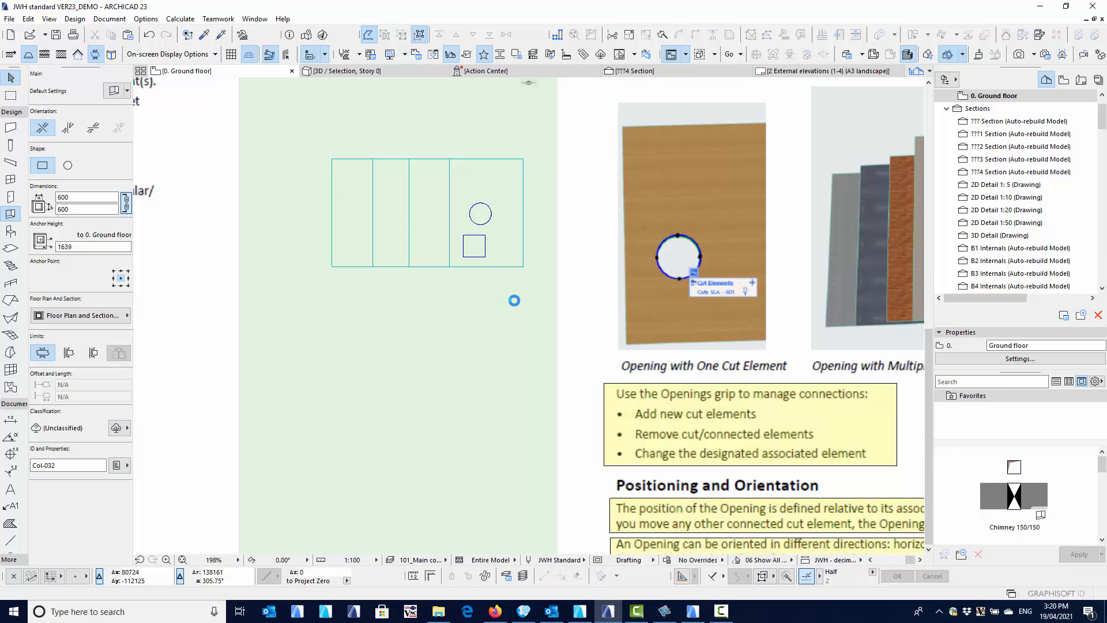
- Select all the openings and the four stacked slabs, show the selection in 3D and inspect the cutting bodies from several angles
key(ctrl+a)
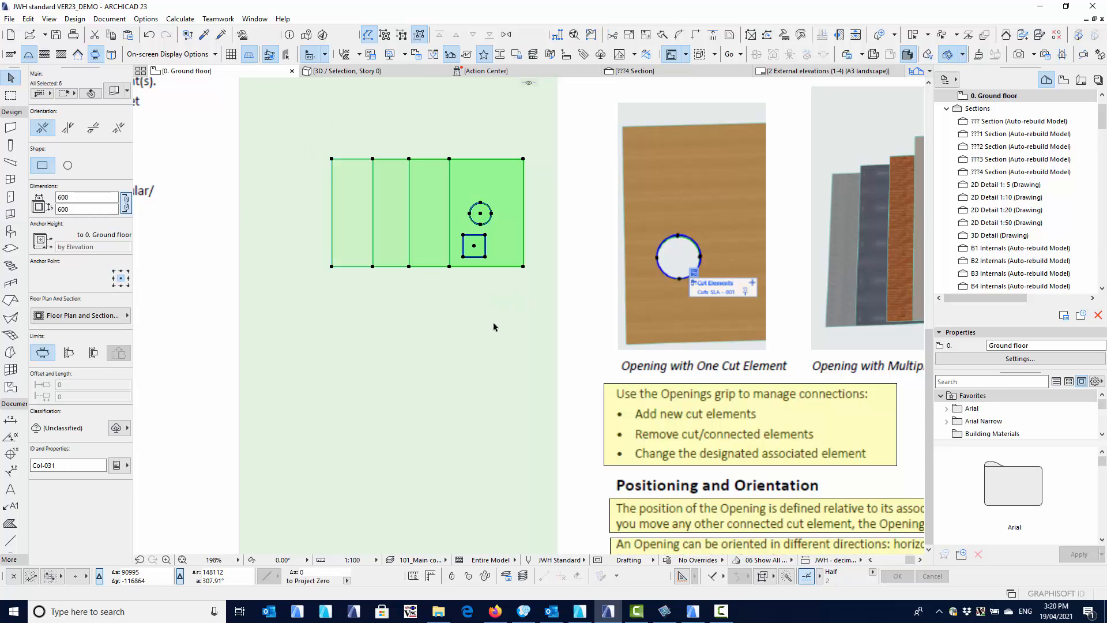
right_click(468, 298)
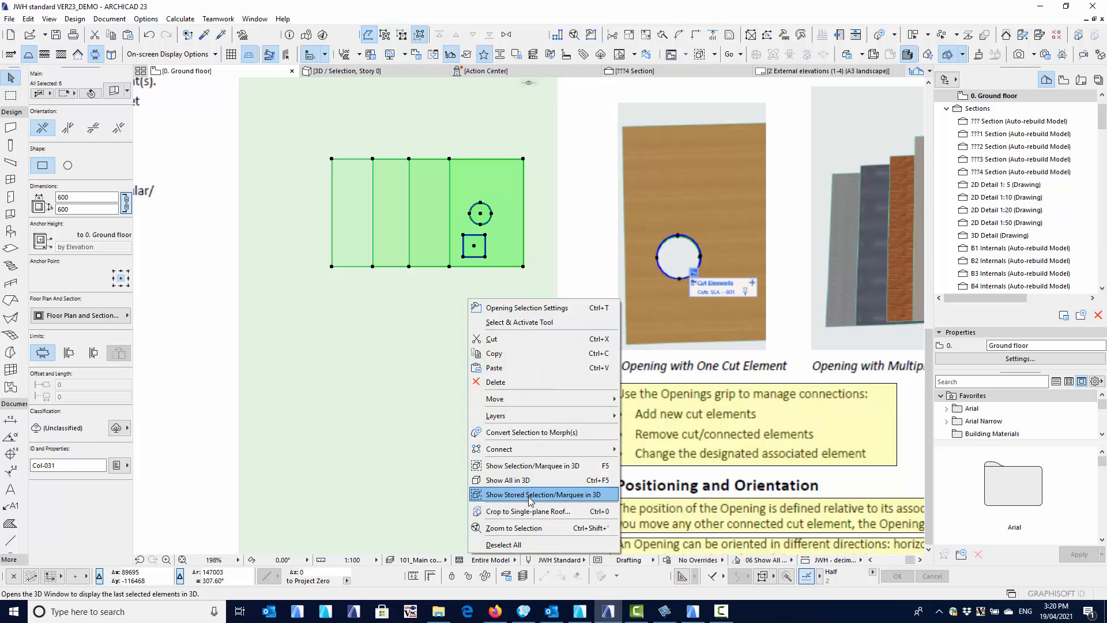
click(520, 466)
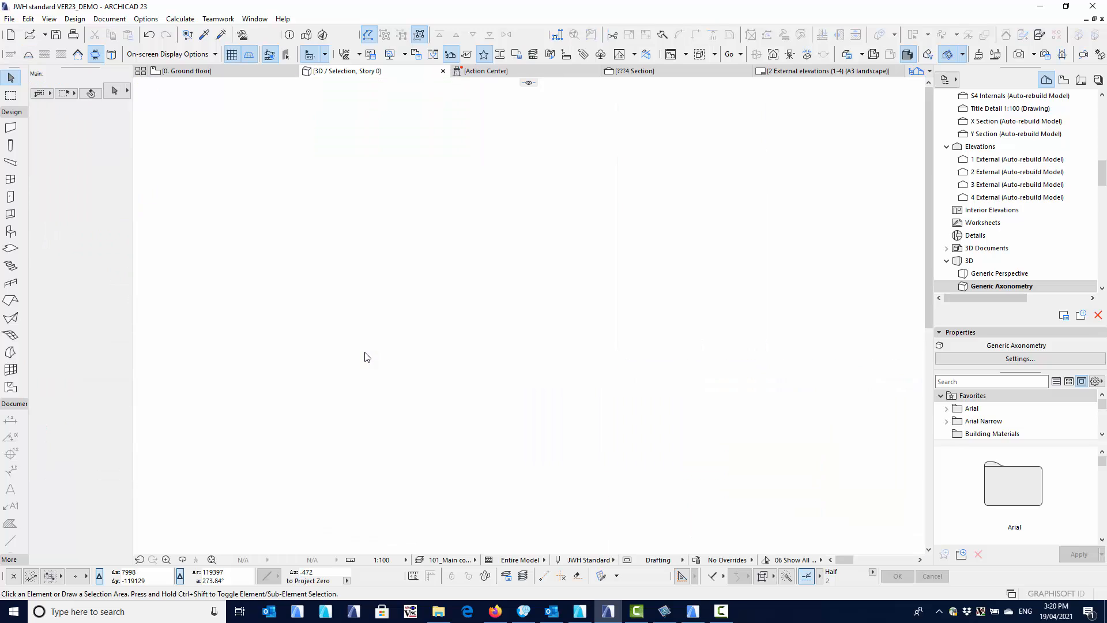
scroll(472, 316, down, 5)
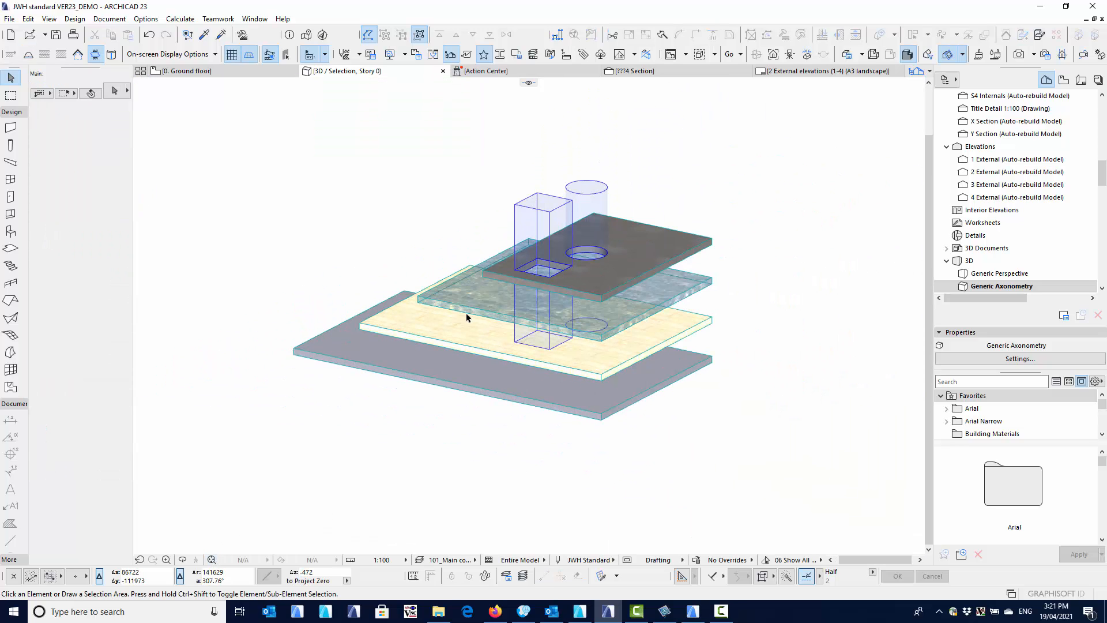
shift+middle_drag(350, 348, 549, 309)
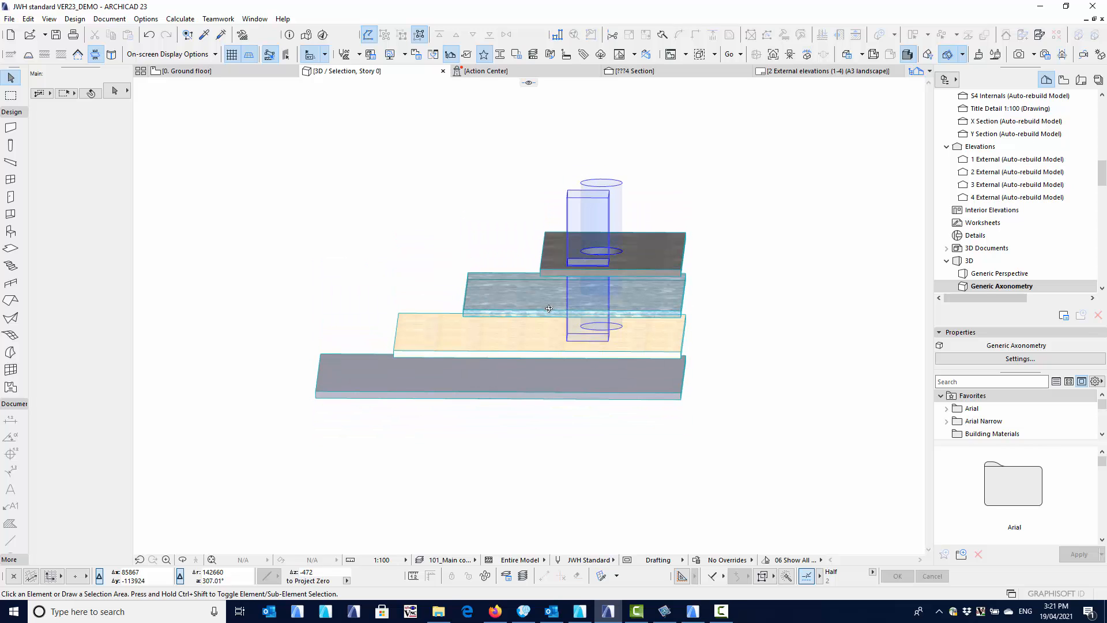
shift+middle_drag(589, 269, 547, 272)
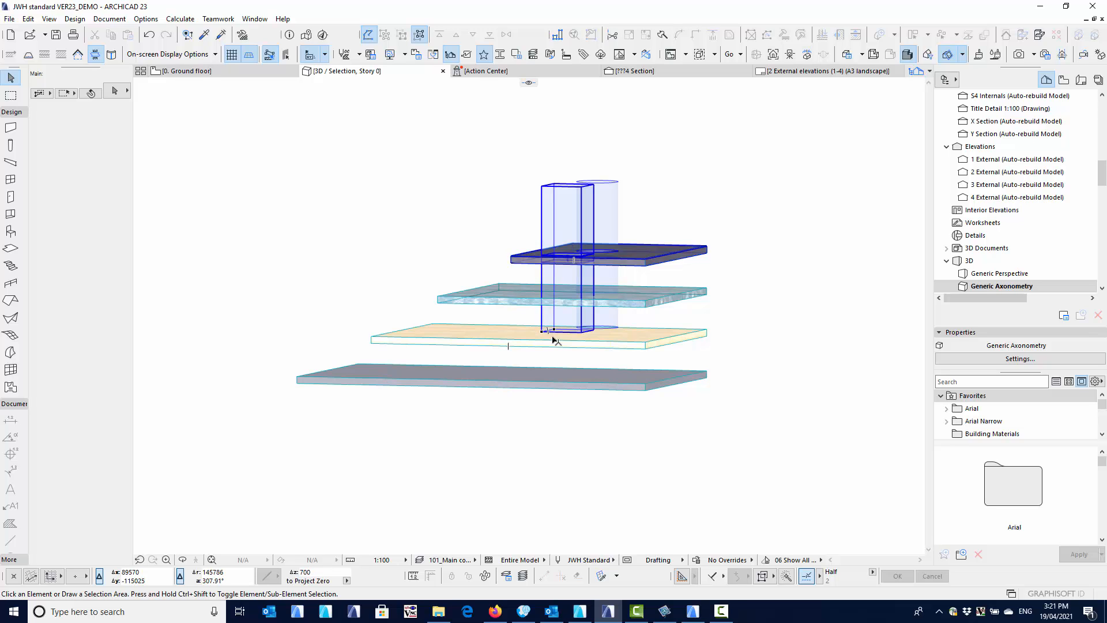
shift+middle_drag(554, 341, 554, 395)
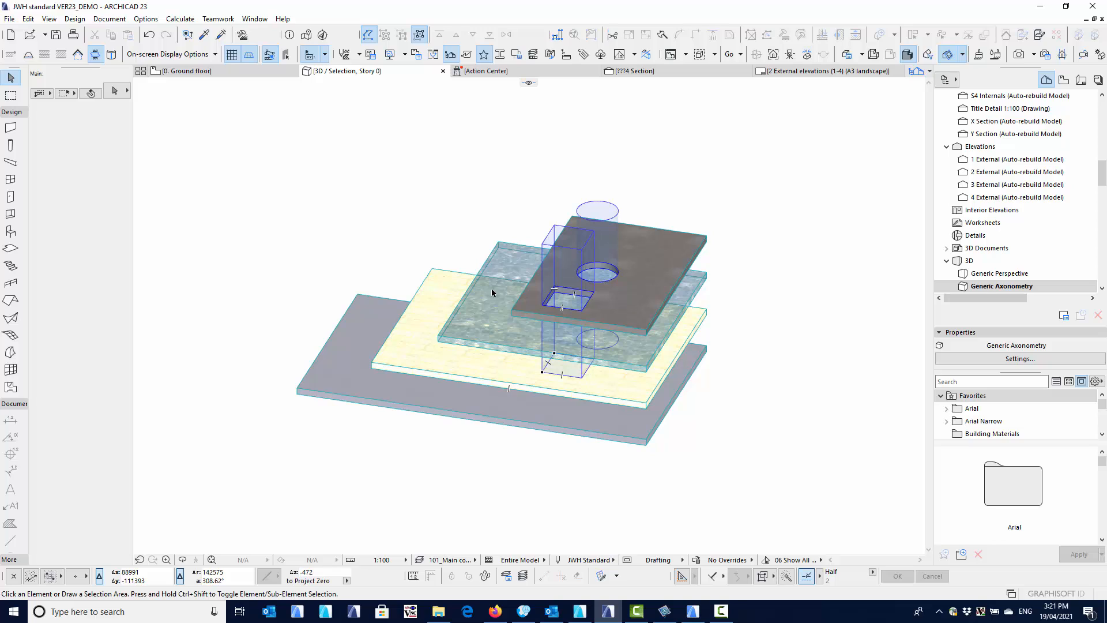
- Place a 600 x 600 rectangular opening in the lowest slab in 3D, clear of the two existing openings
click(10, 214)
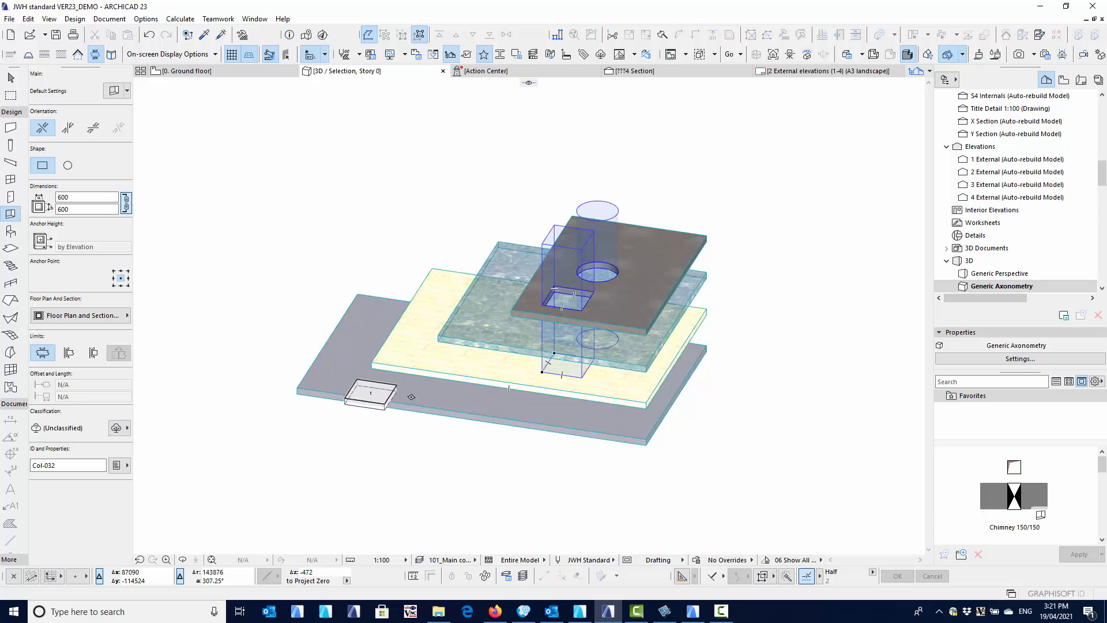
shift+middle_drag(366, 391, 477, 369)
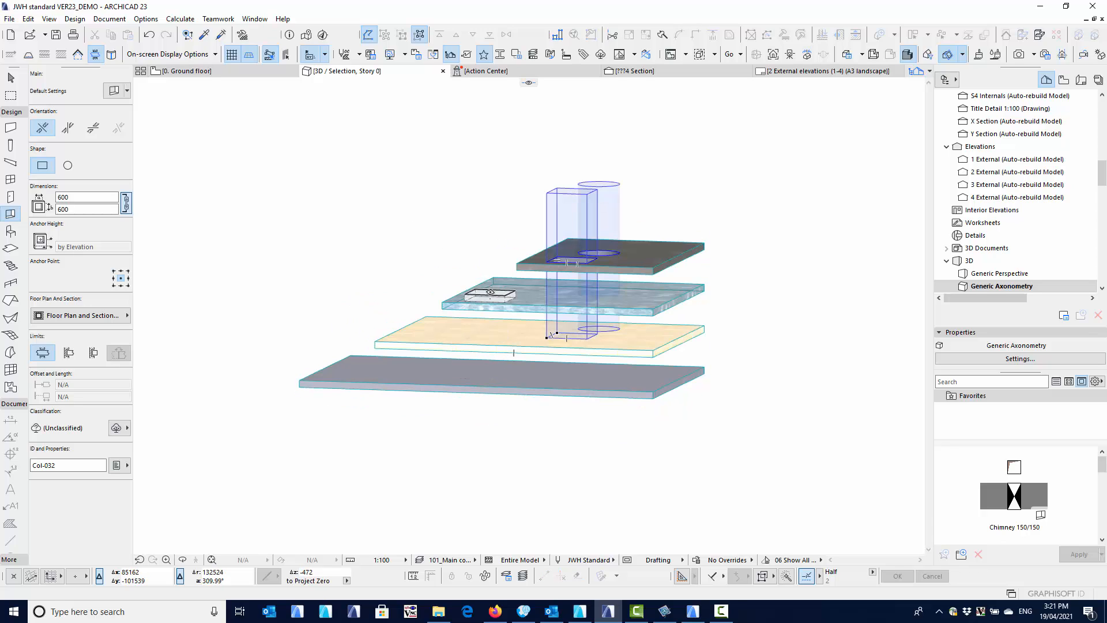
click(473, 370)
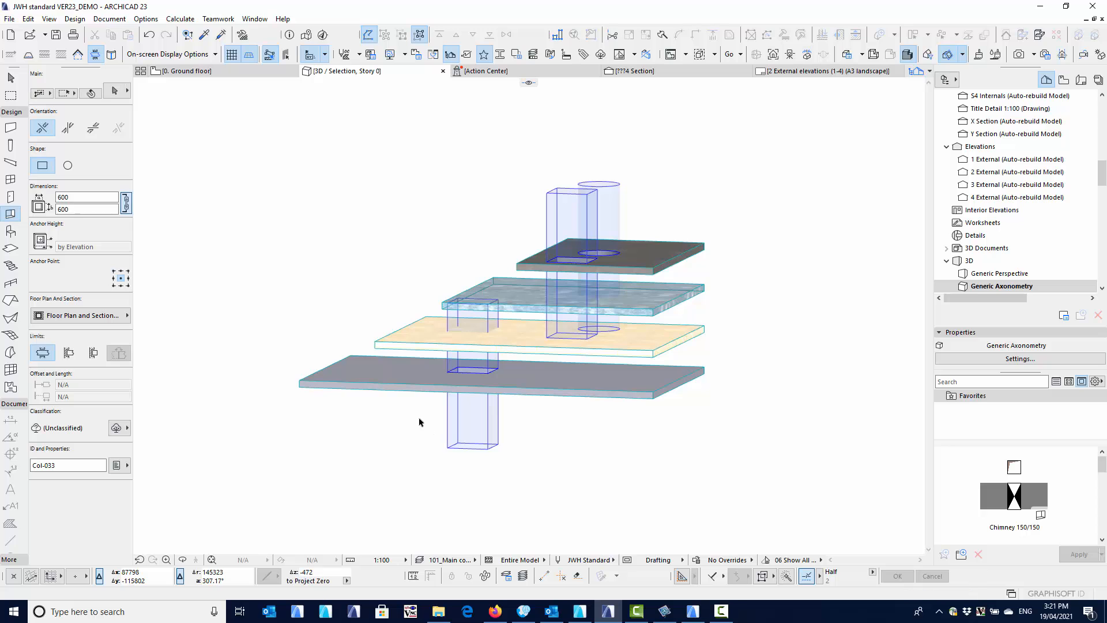
- Select the new opening in the lowest slab and add the slab directly above it to its cut elements
shift+middle_drag(419, 438, 479, 387)
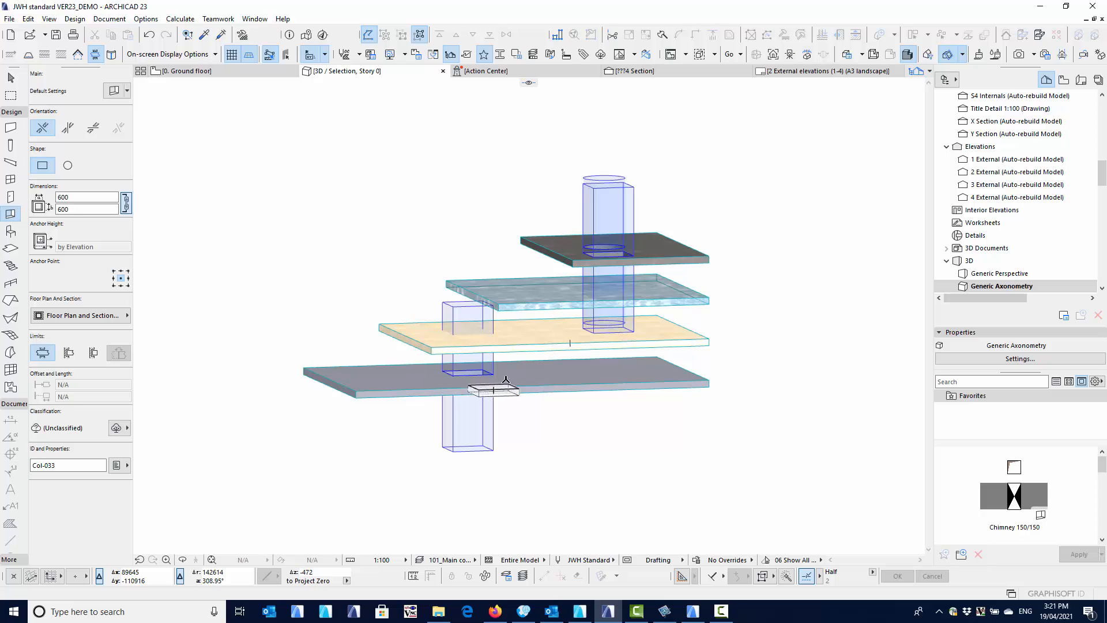
mouse_move(476, 378)
shift+middle_down()
mouse_move(473, 398)
mouse_move(466, 383)
mouse_move(548, 367)
mouse_move(481, 392)
shift+middle_up()
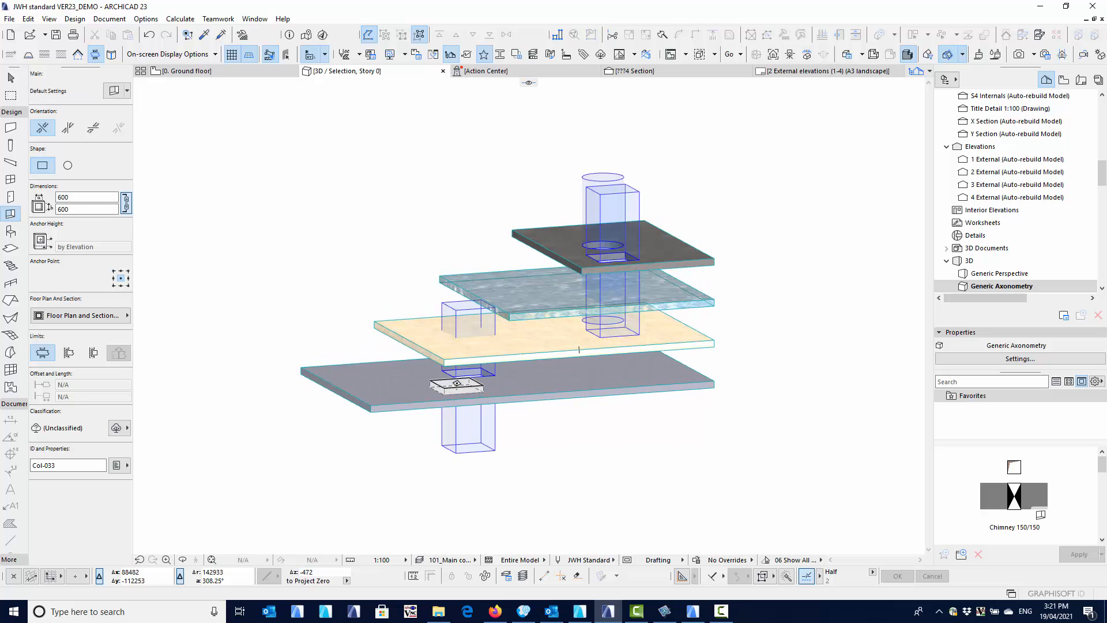
shift+click(457, 379)
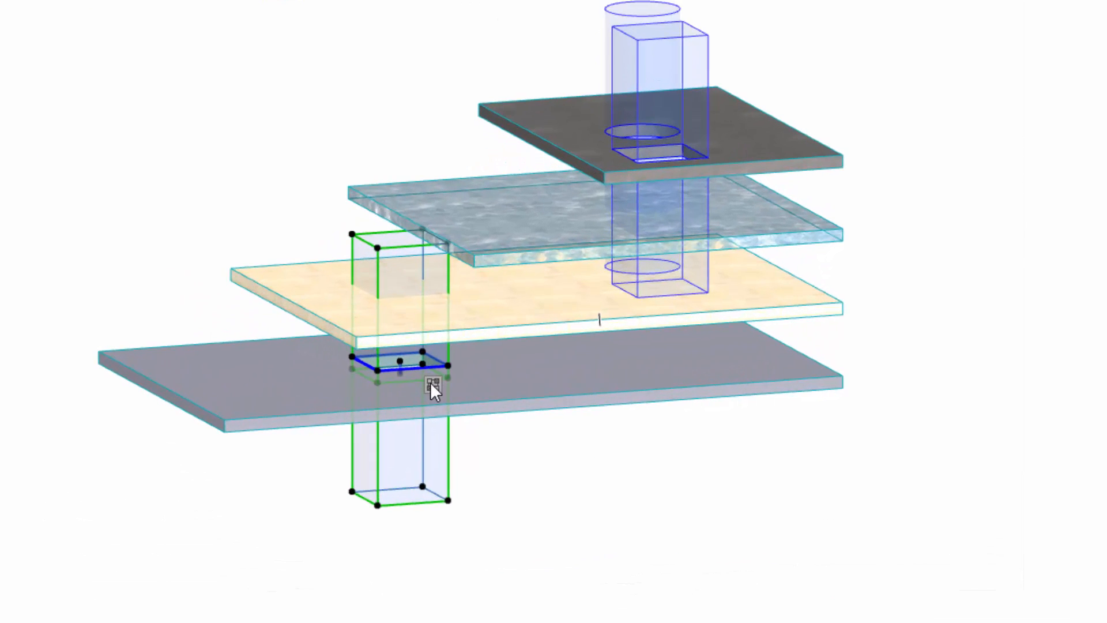
mouse_move(486, 386)
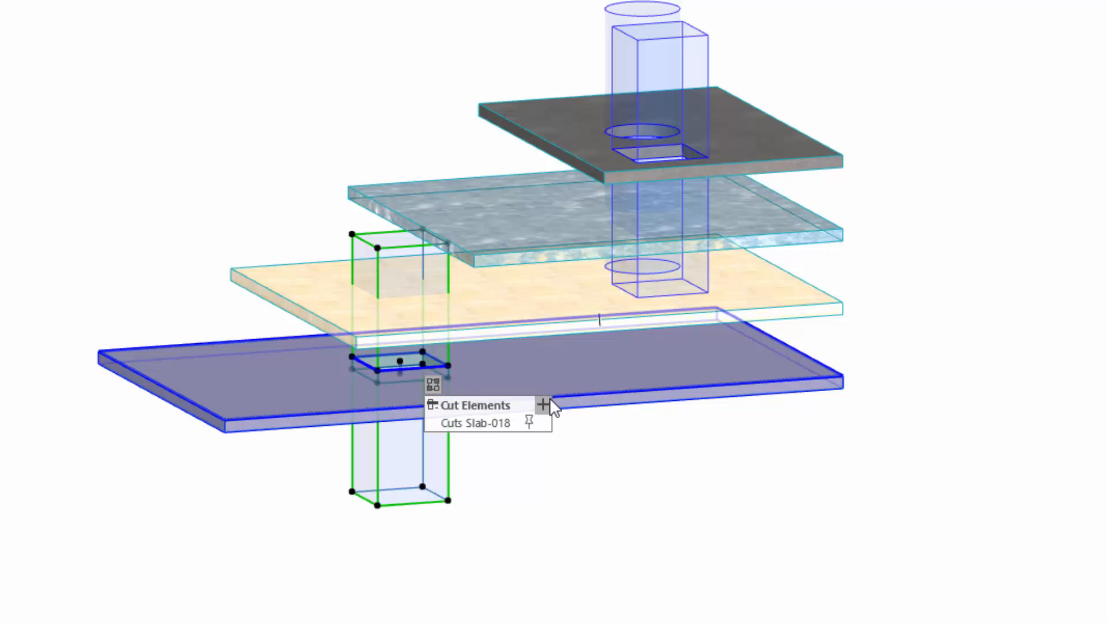
mouse_move(503, 421)
click(544, 403)
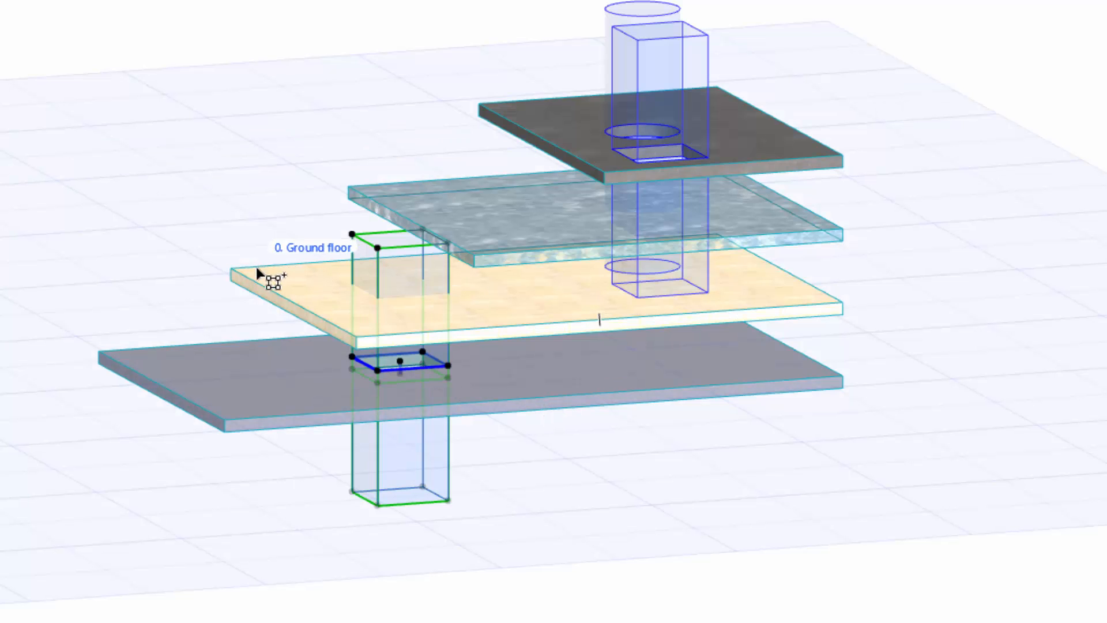
click(254, 272)
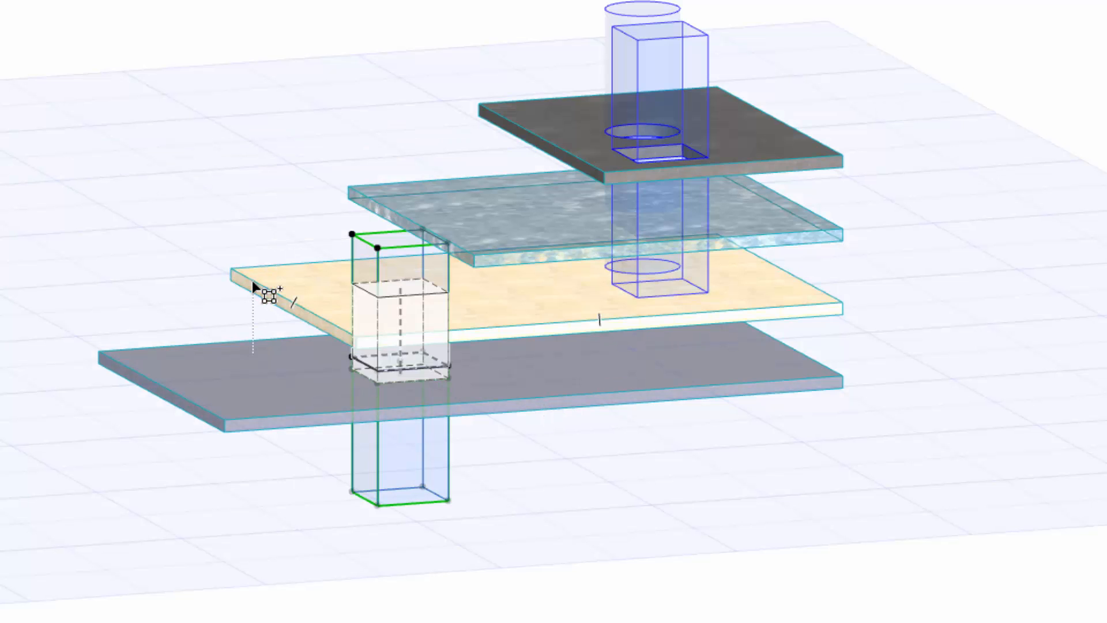
click(250, 277)
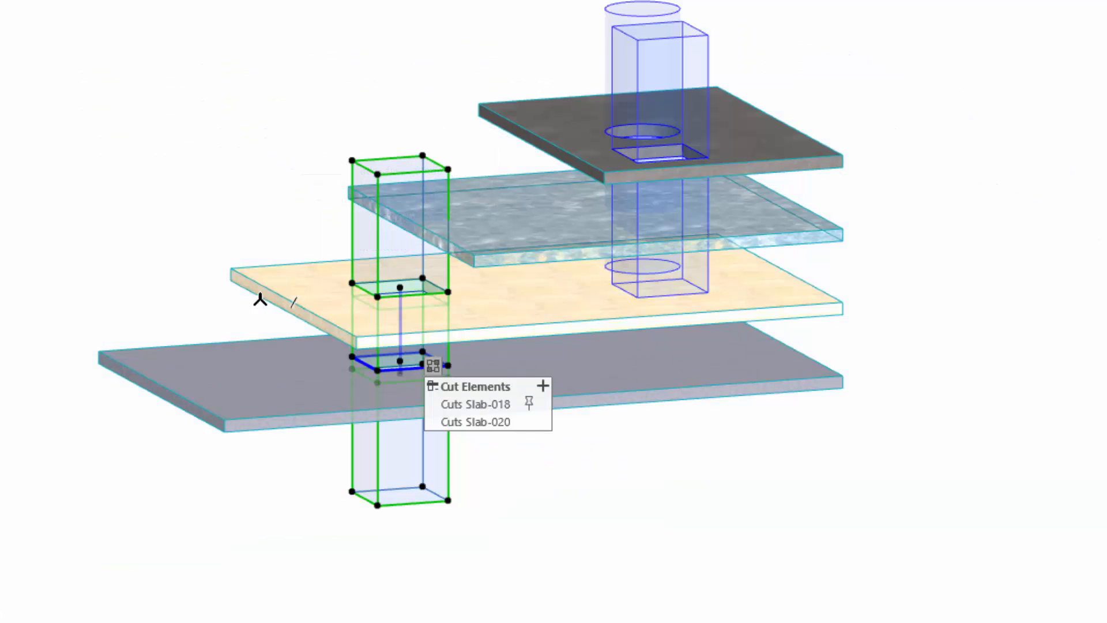
- Add the slab directly below the topmost one to the cut elements of the opening in the two lowest slabs
middle_drag(465, 444, 520, 539)
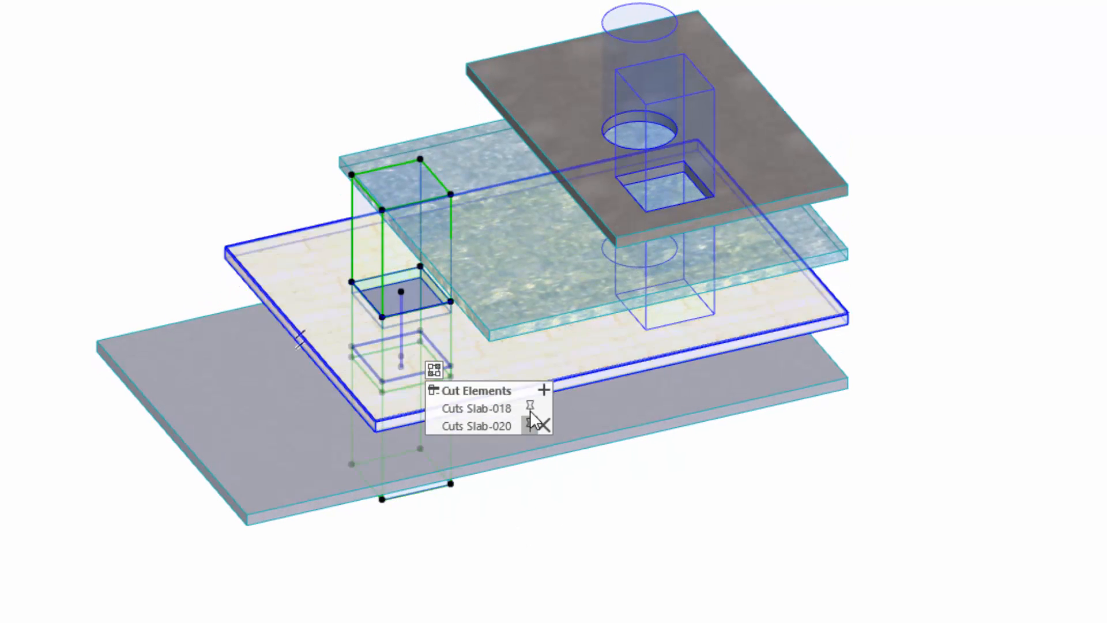
click(490, 331)
mouse_move(575, 533)
middle_down()
mouse_move(549, 386)
mouse_move(563, 531)
middle_up()
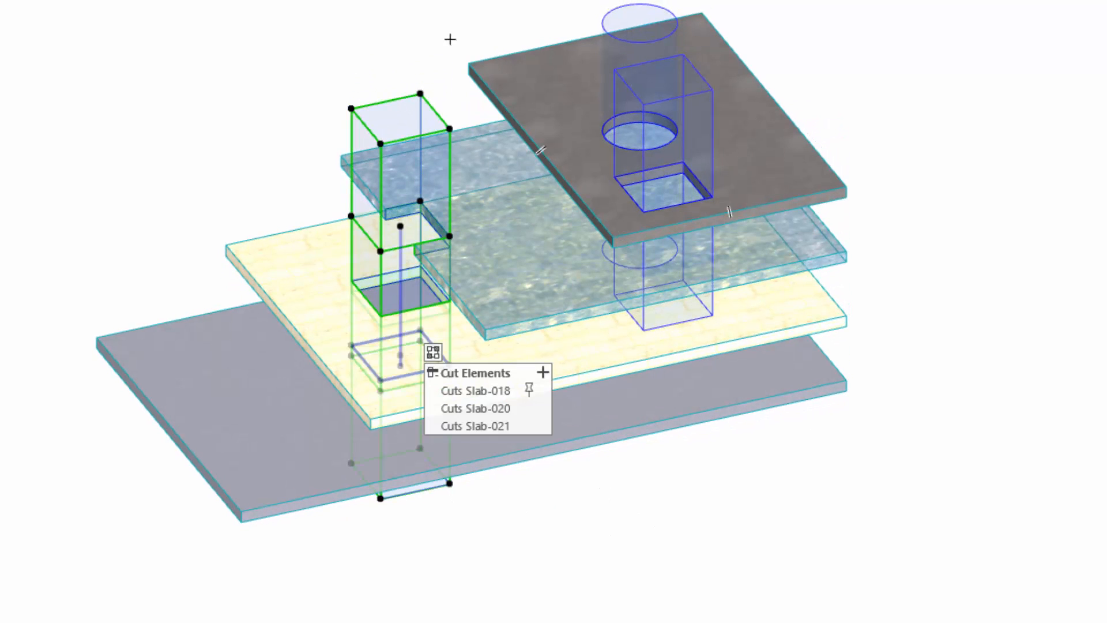
middle_drag(563, 317, 485, 309)
middle_drag(746, 471, 609, 231)
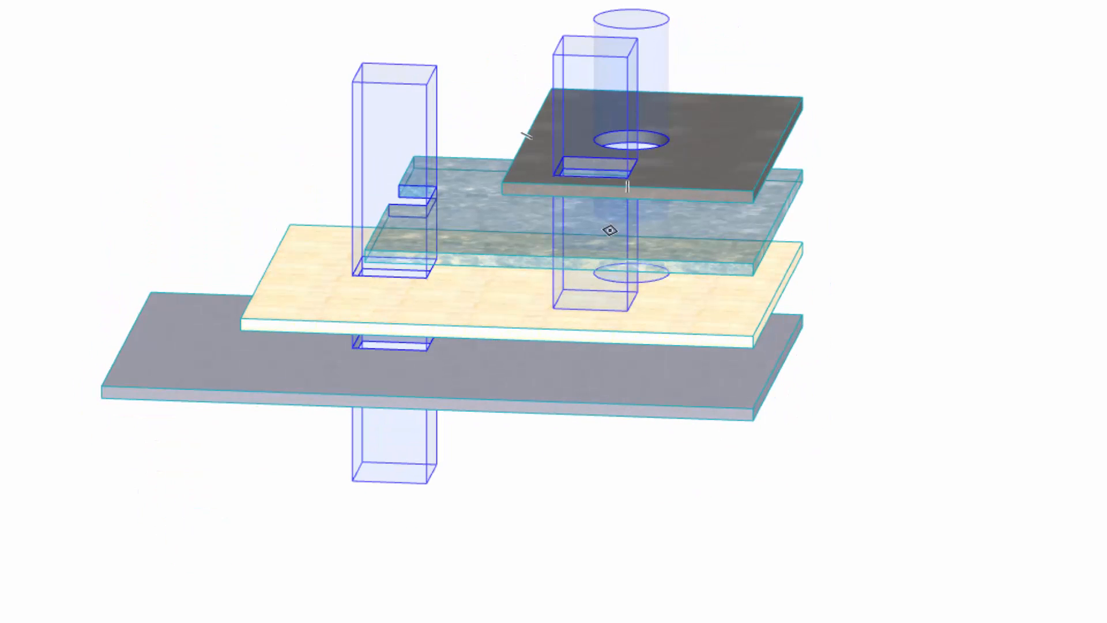
- Select the topmost slab's rectangular opening and add the lowest slab to its cut elements, skipping the two middle slabs
click(625, 186)
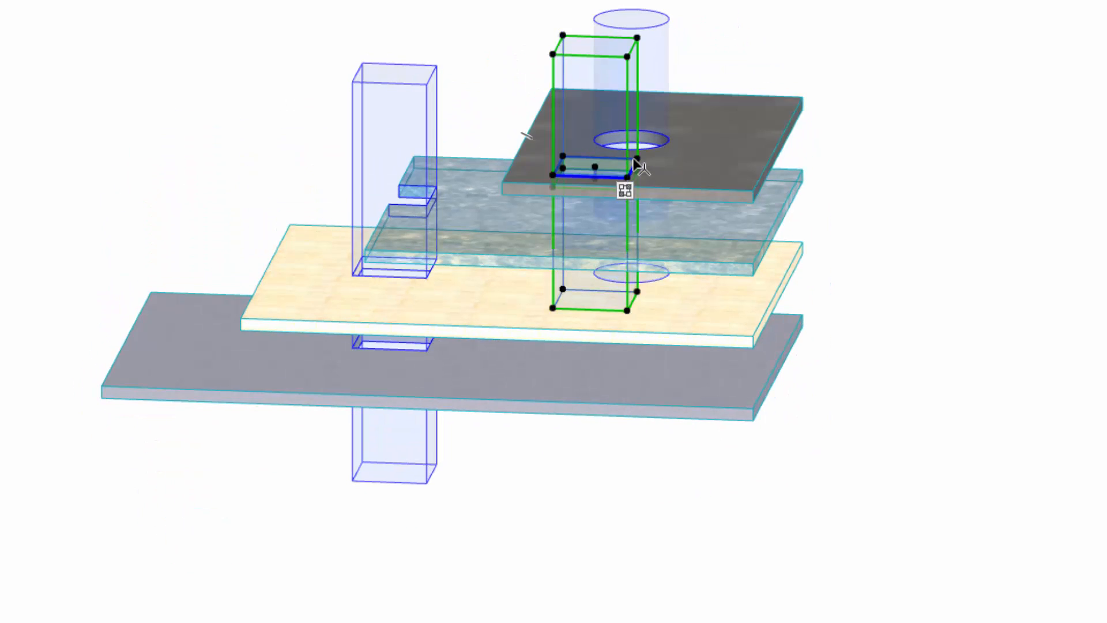
mouse_move(622, 186)
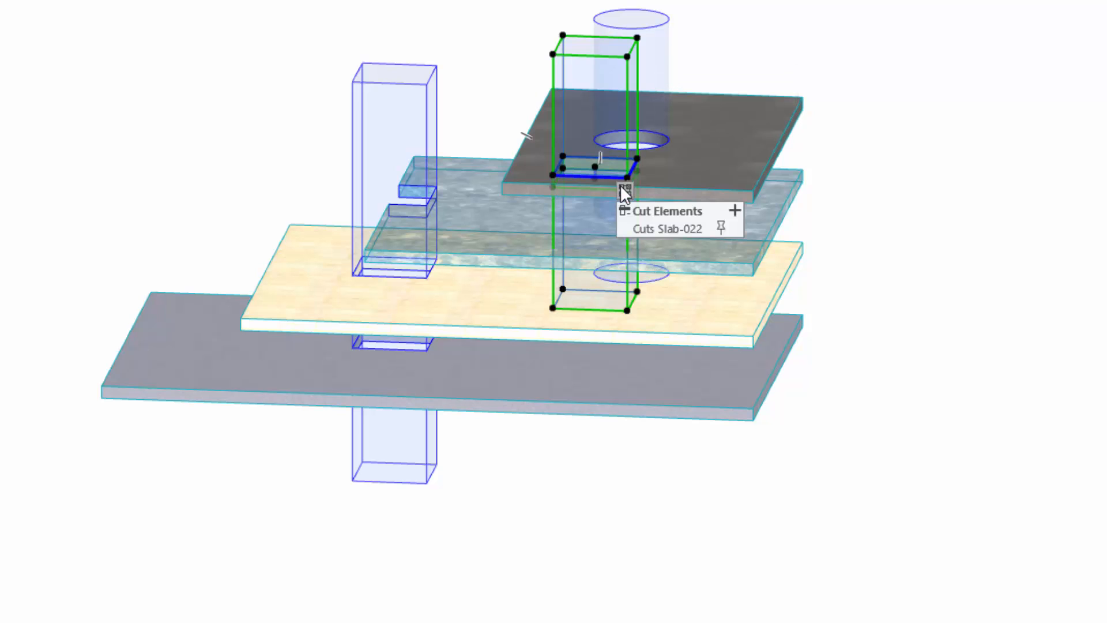
click(736, 212)
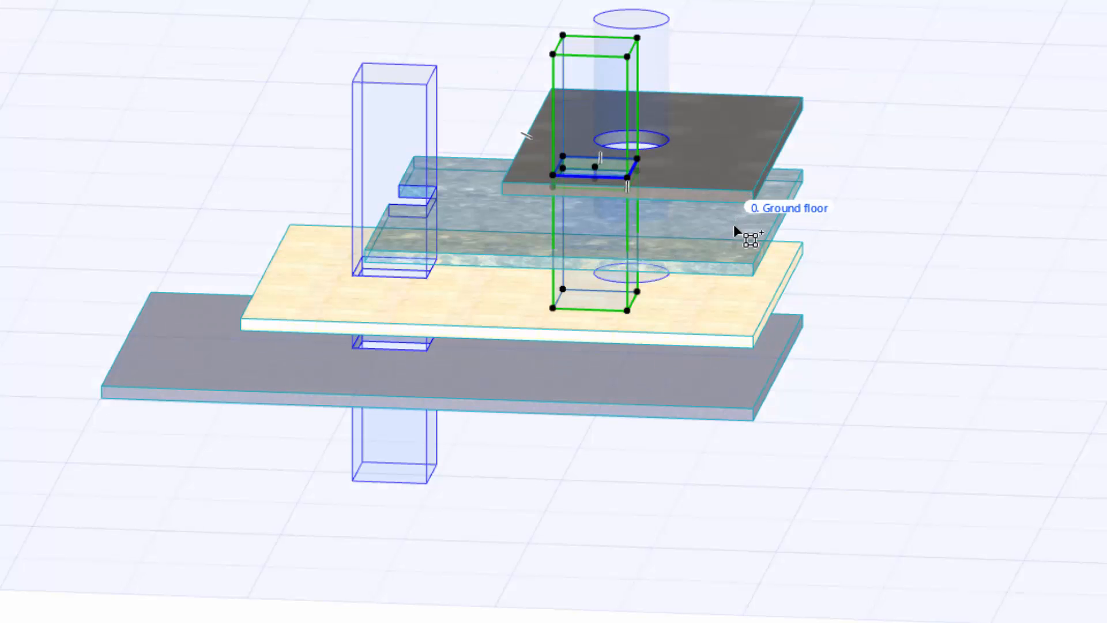
click(759, 416)
shift+middle_drag(677, 574, 563, 272)
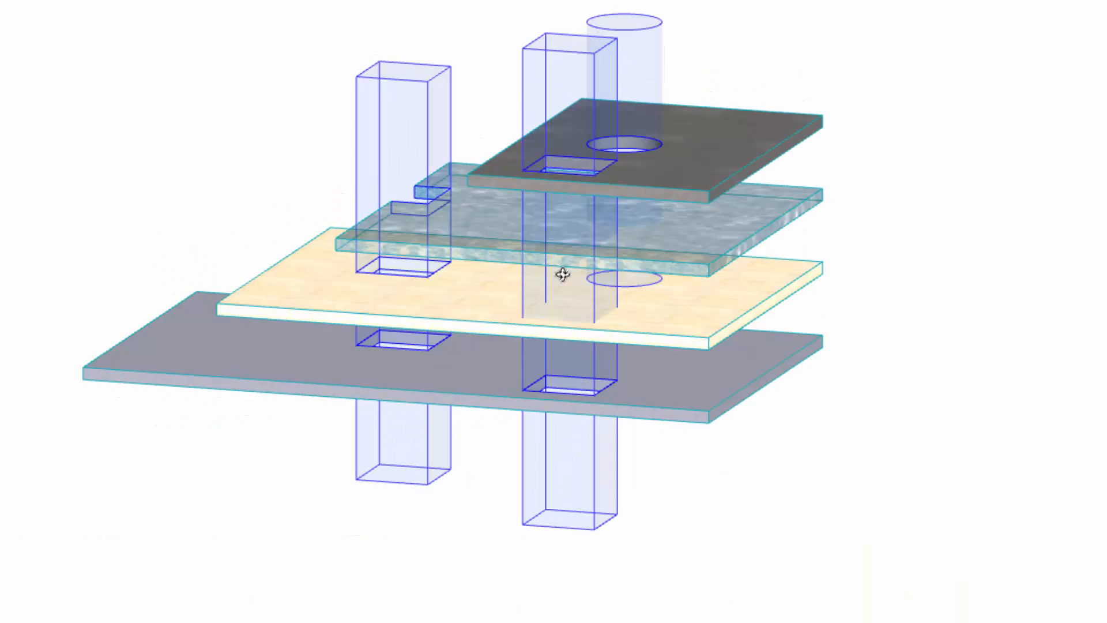
- Reselect the opening that cuts the topmost and lowest slabs and pin it to the lowest slab, Slab-018
click(566, 330)
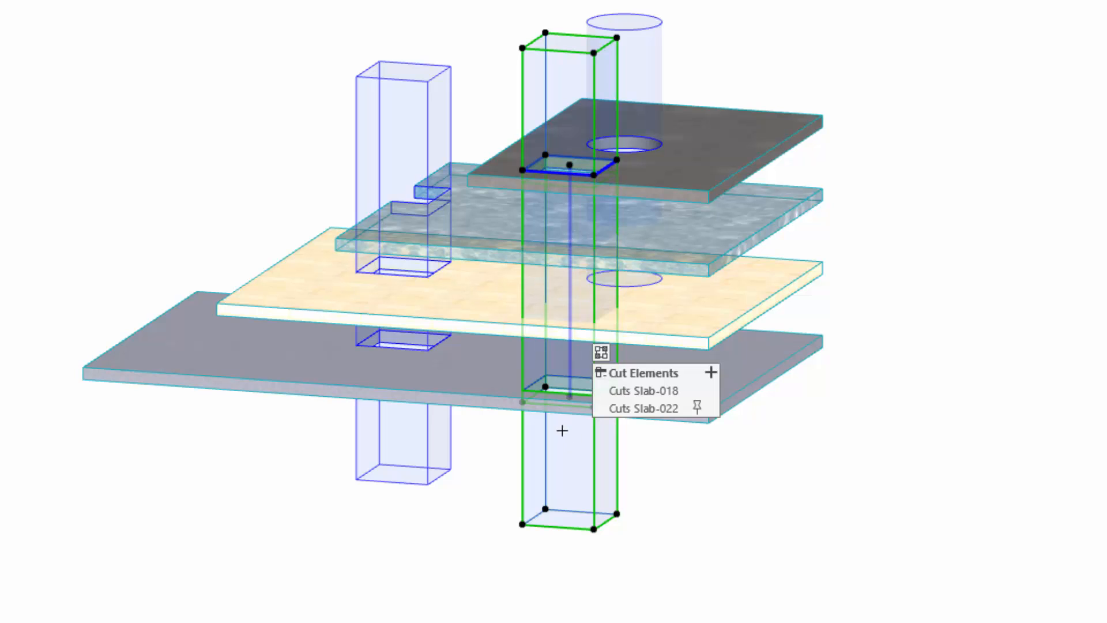
shift+middle_drag(624, 467, 523, 225)
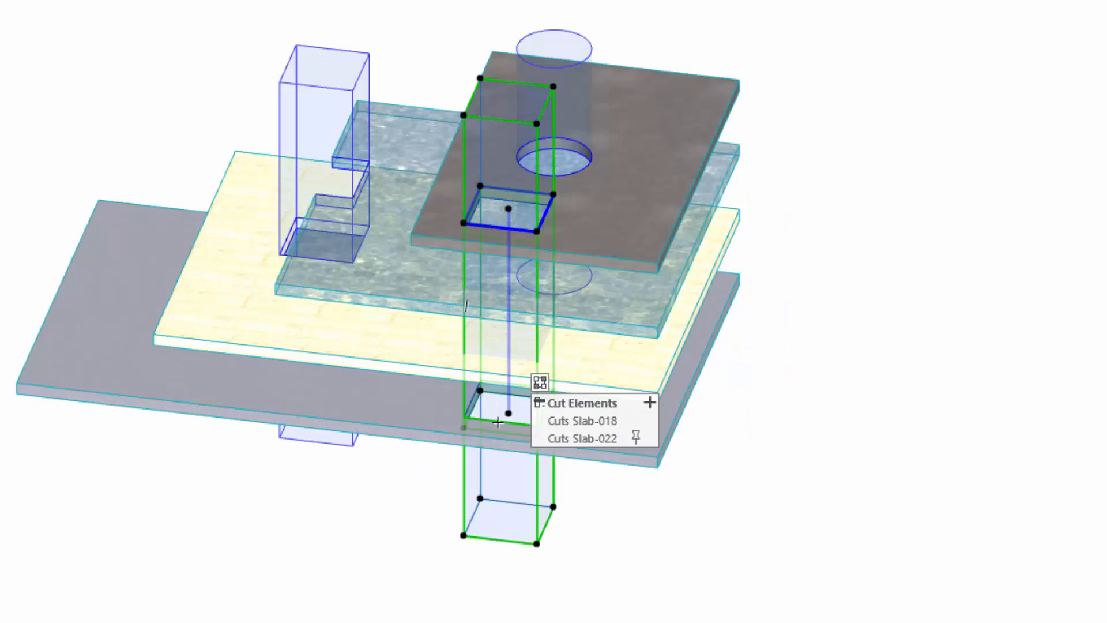
shift+middle_drag(662, 543, 531, 360)
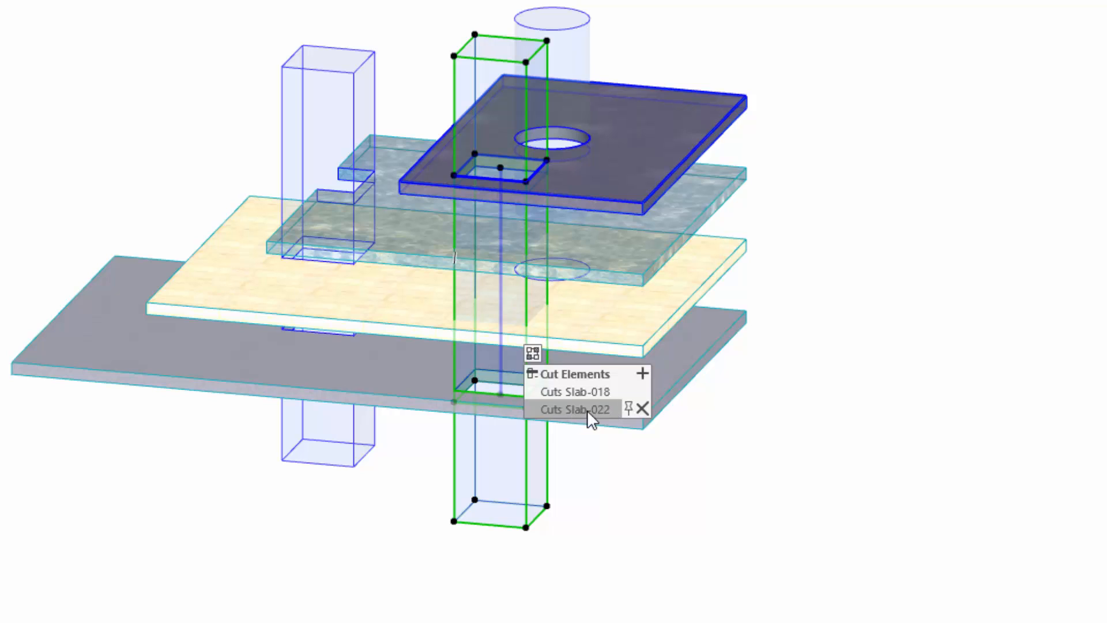
click(628, 408)
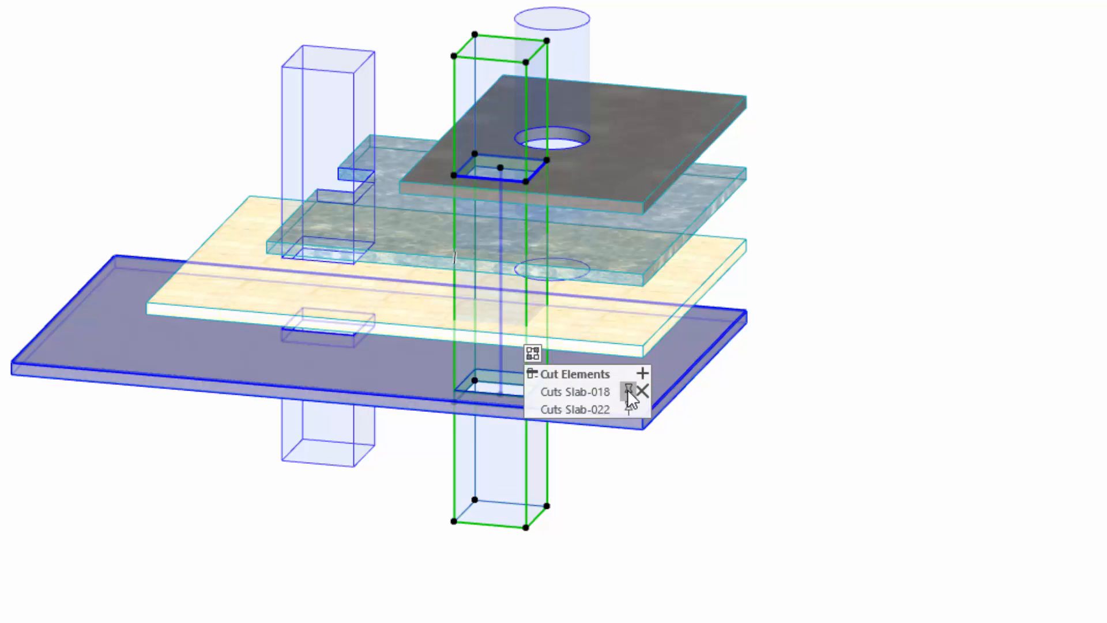
click(628, 390)
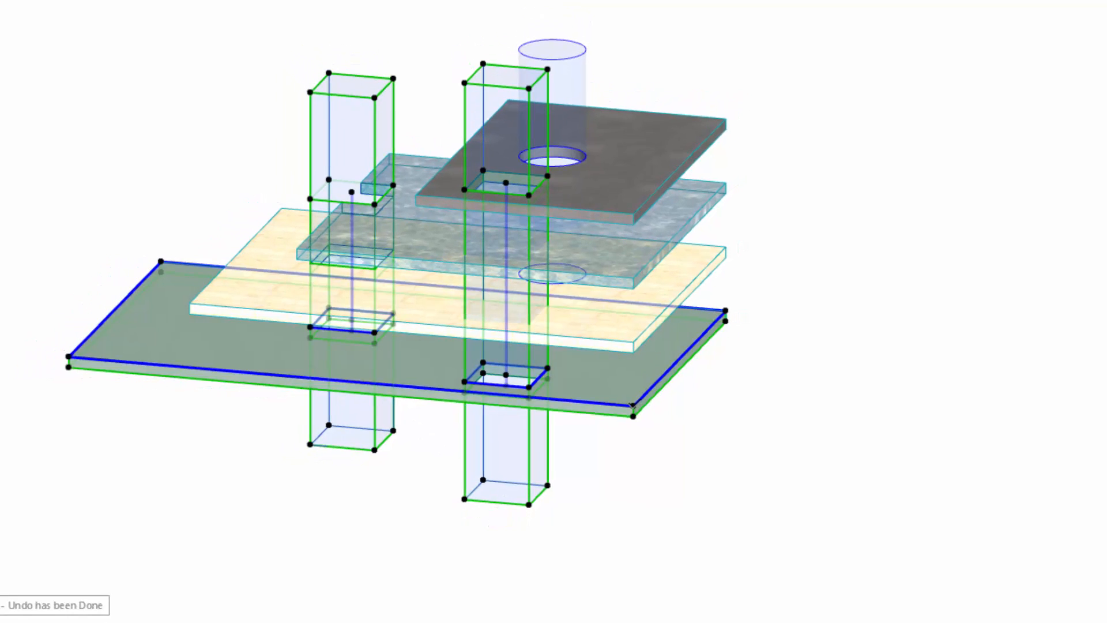
- Move the lowest slab with its two pinned rectangular openings a short distance in the negative X direction, then deselect it
click(629, 400)
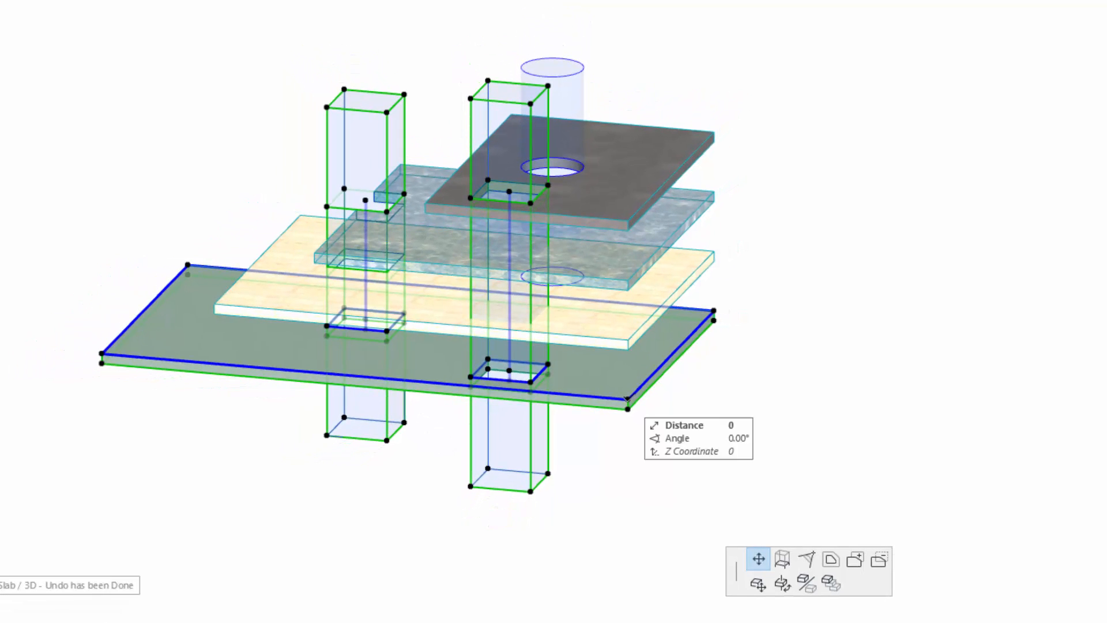
click(759, 575)
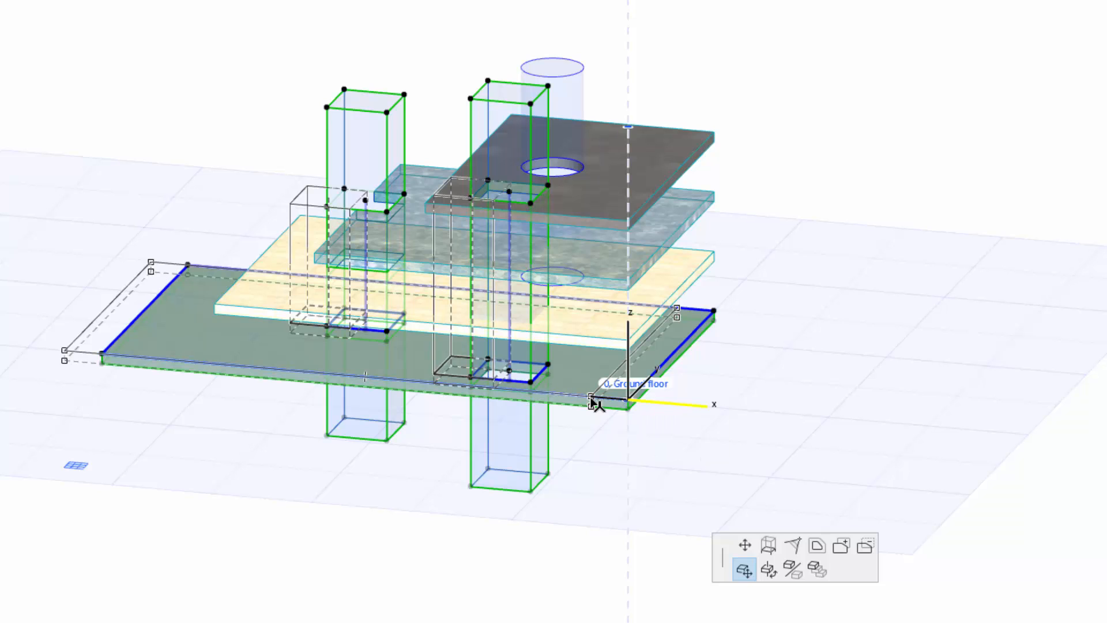
click(594, 402)
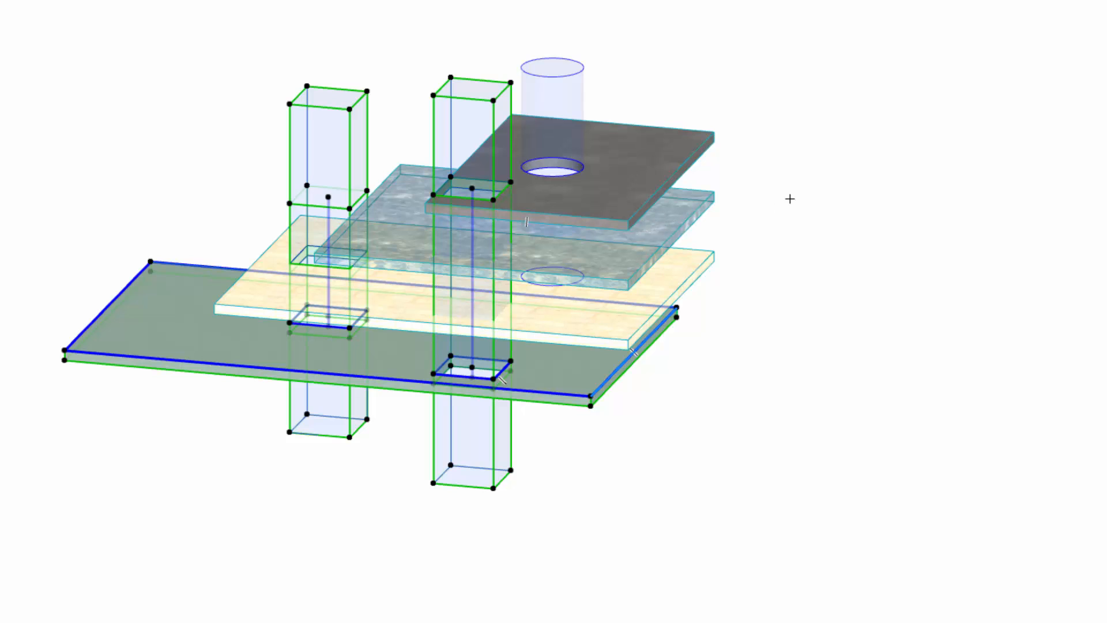
click(690, 235)
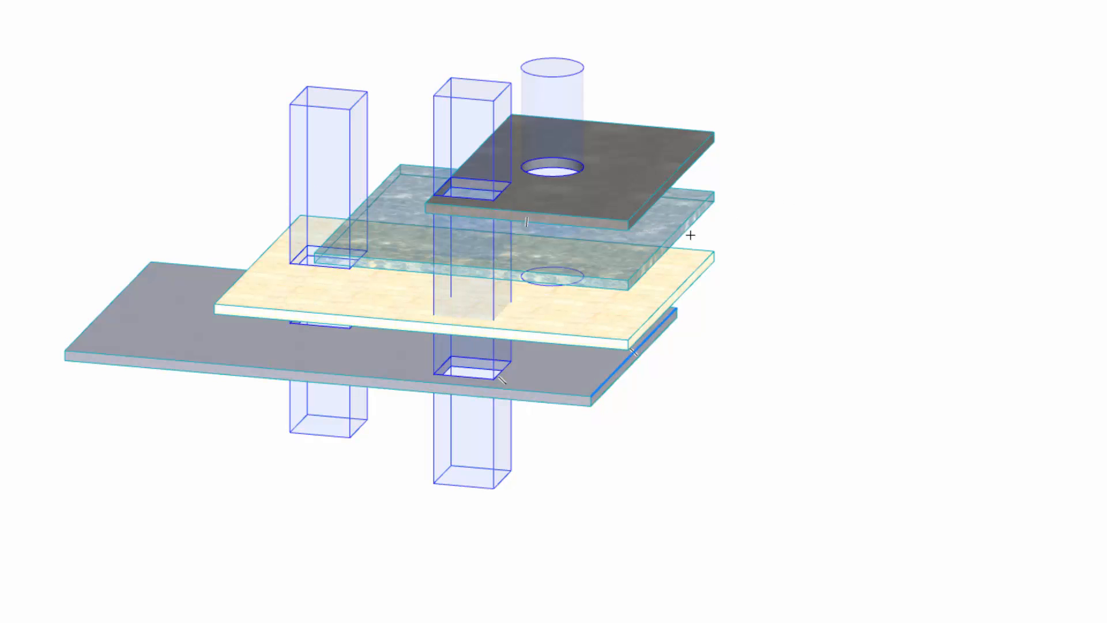
- Move the topmost slab a short way in negative X, then about 2191 back in positive X, clear of the rectangular opening
click(626, 221)
click(627, 221)
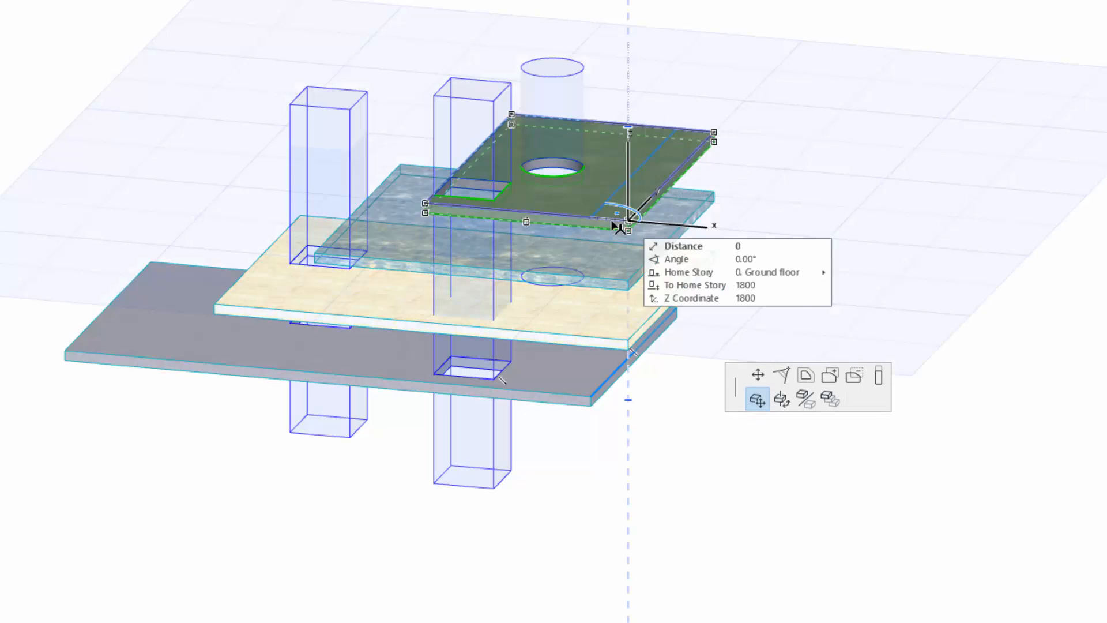
click(571, 222)
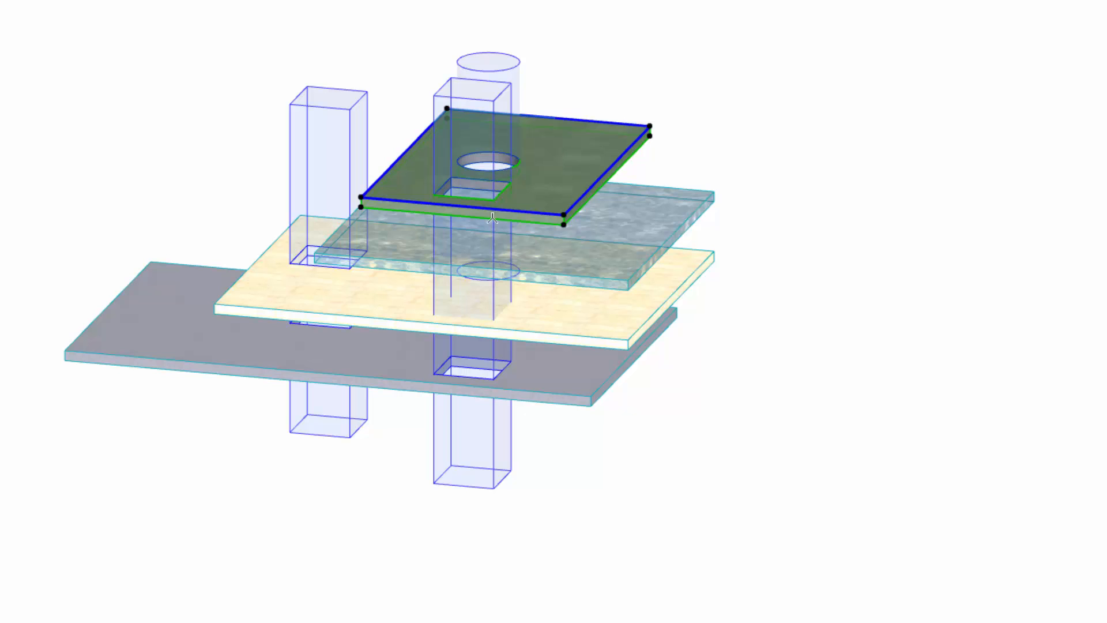
click(564, 216)
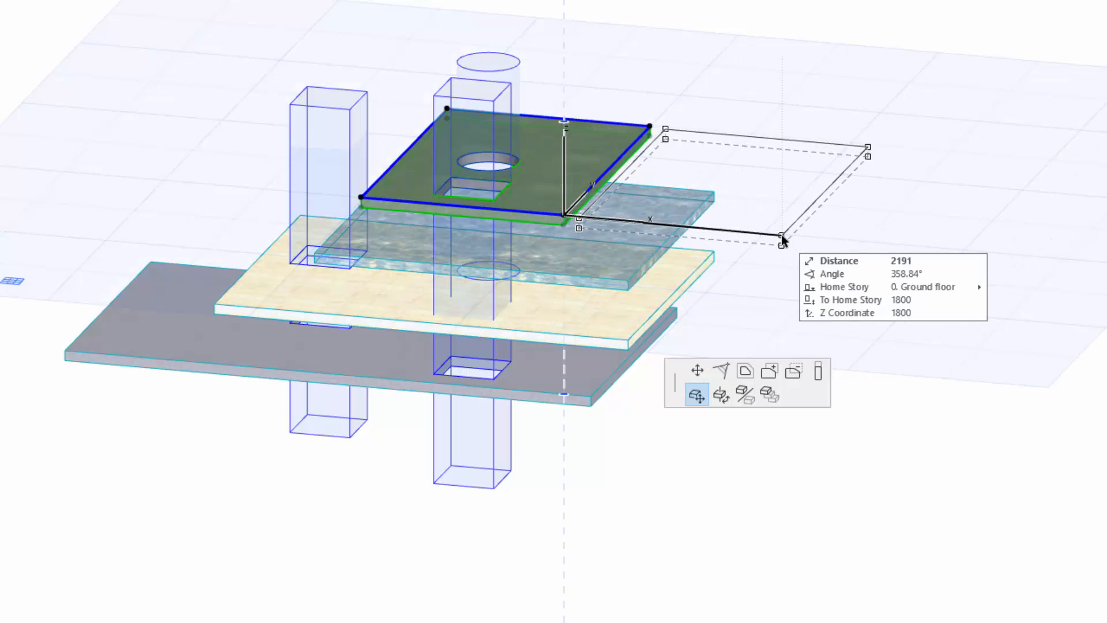
click(782, 235)
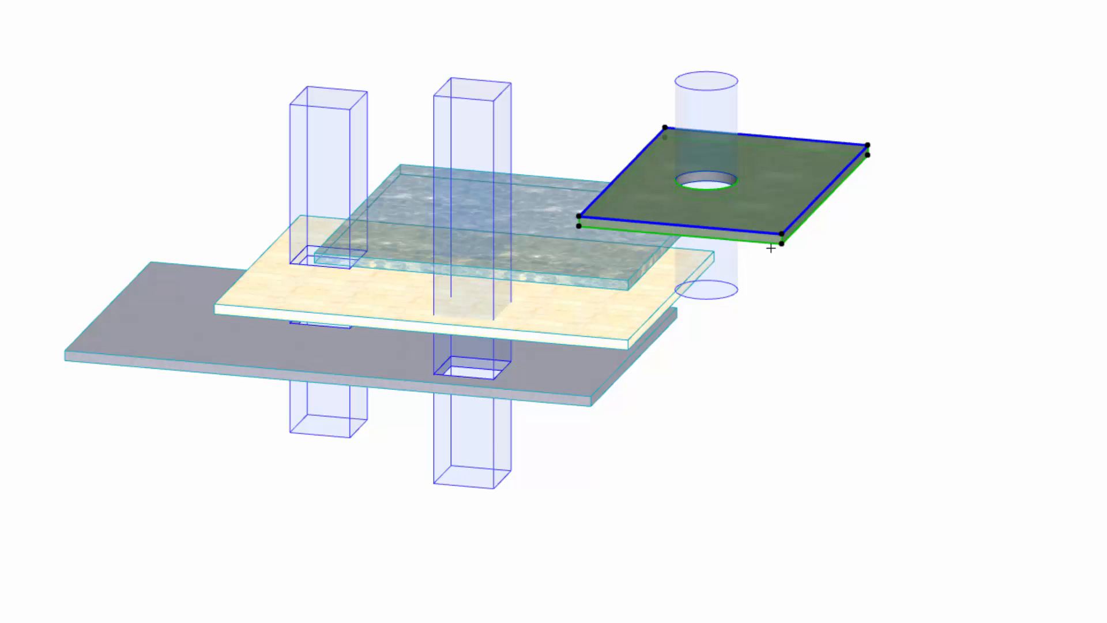
- Check the cut elements of the rectangular opening pinned to the lowest slab, and move the topmost slab back over it
click(473, 429)
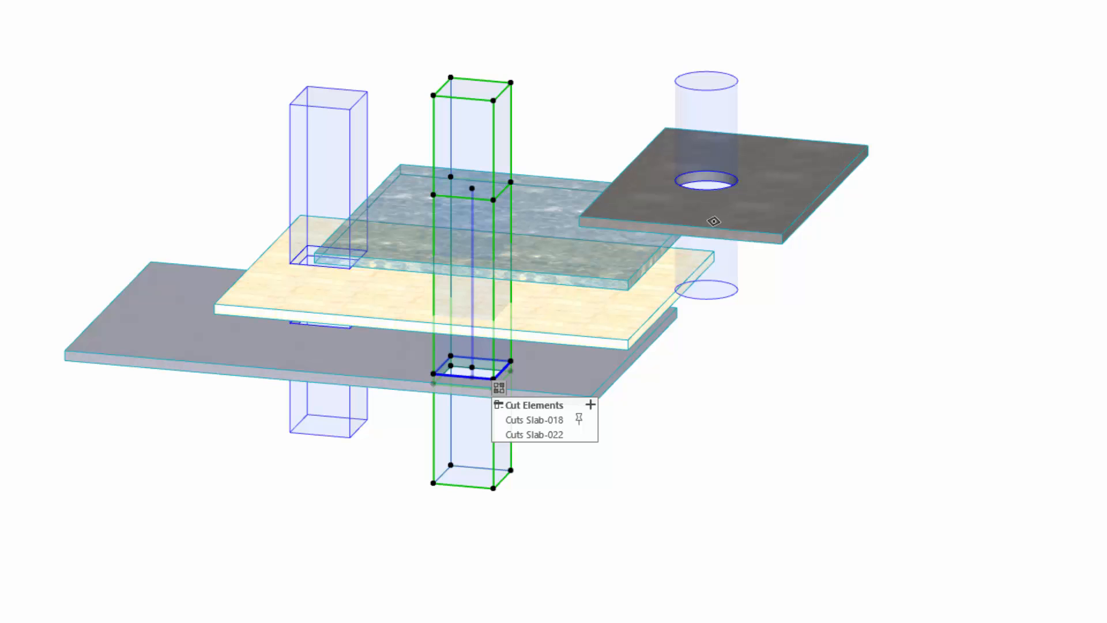
click(664, 470)
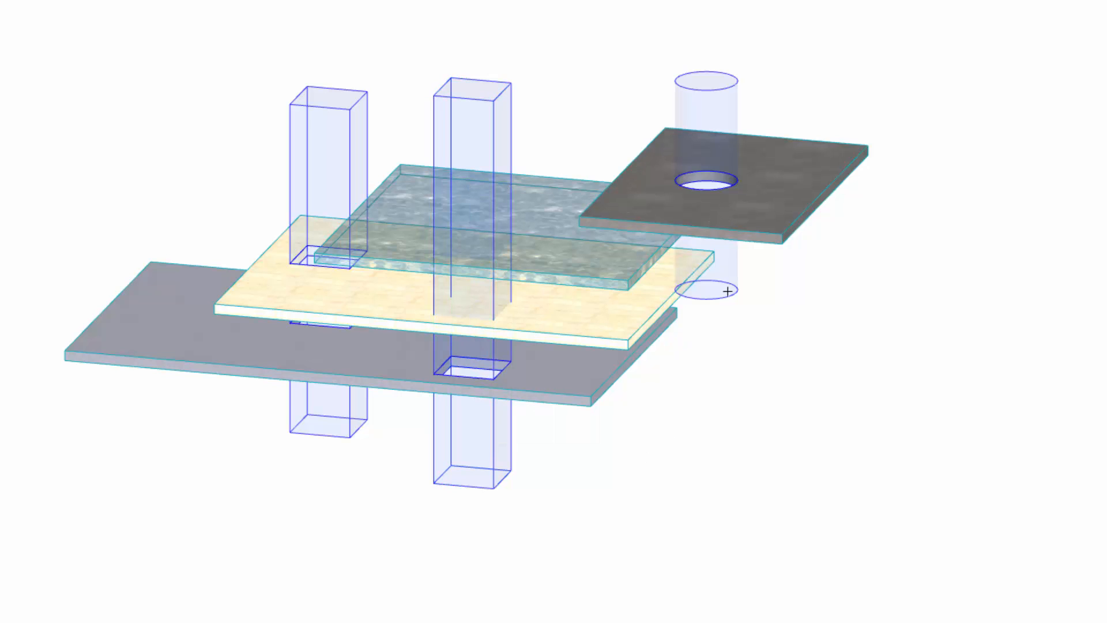
click(779, 231)
click(783, 234)
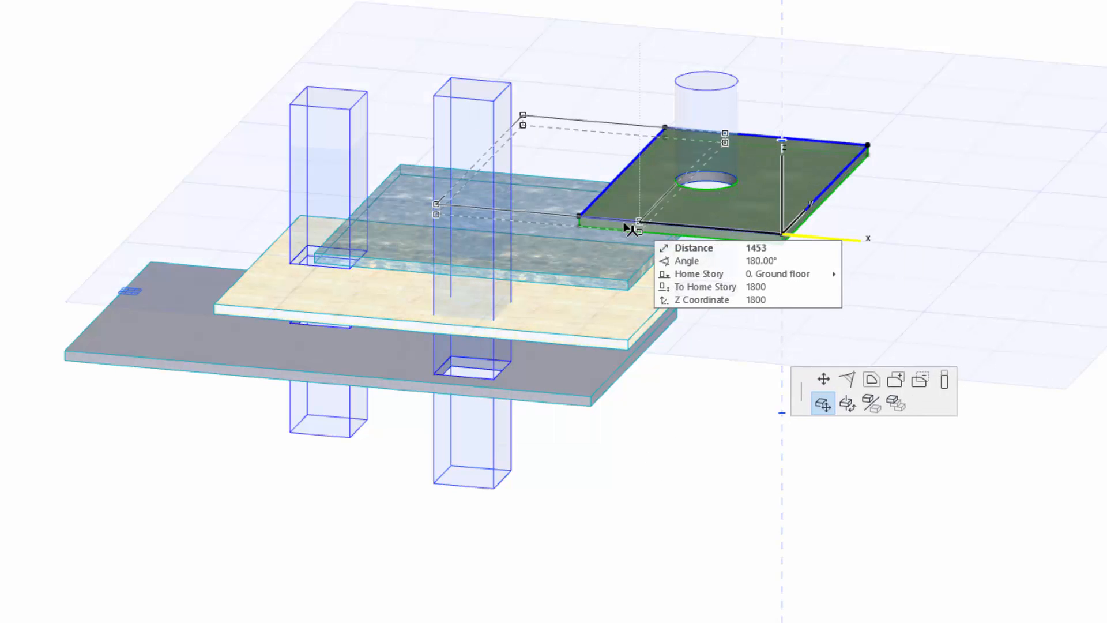
click(579, 214)
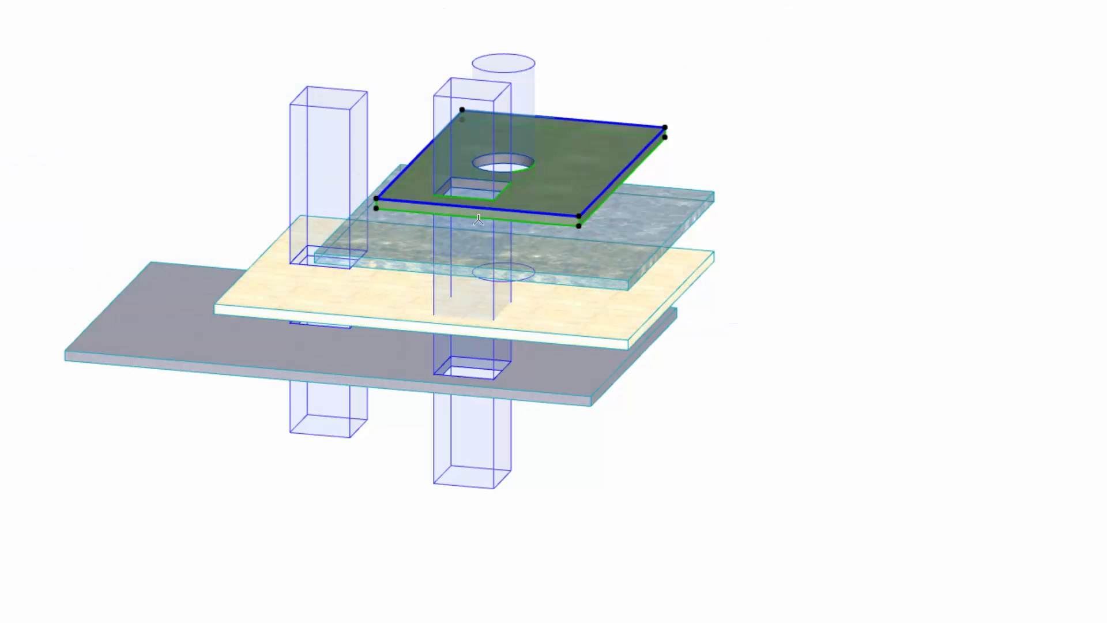
click(804, 261)
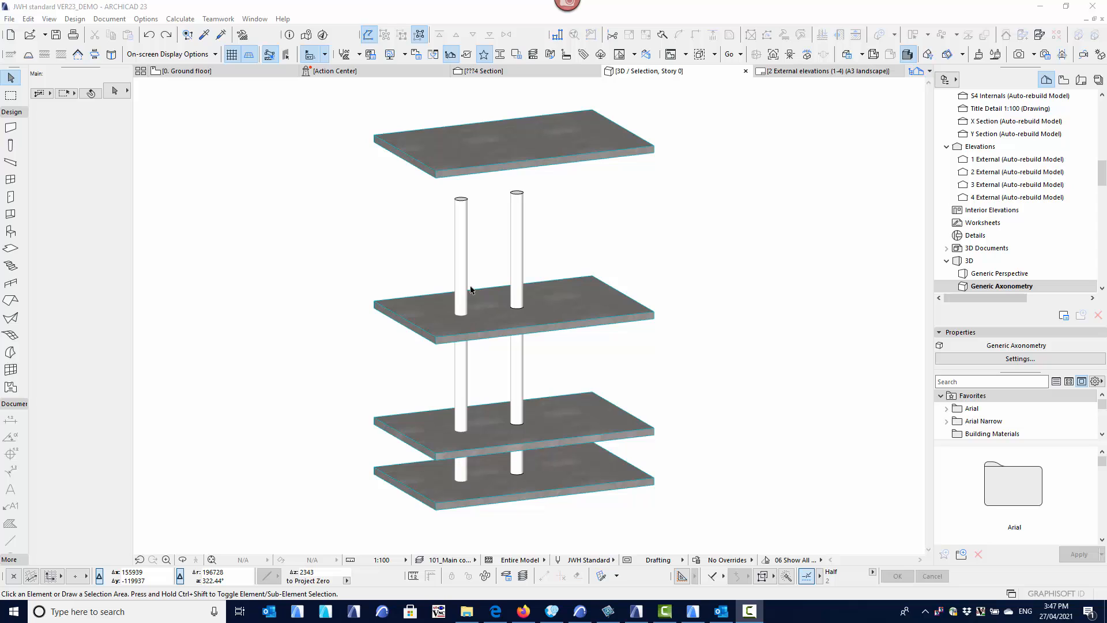
- Select the morph pipe and the column pipe in turn and examine how each passes through the stacked slabs
click(461, 202)
click(461, 202)
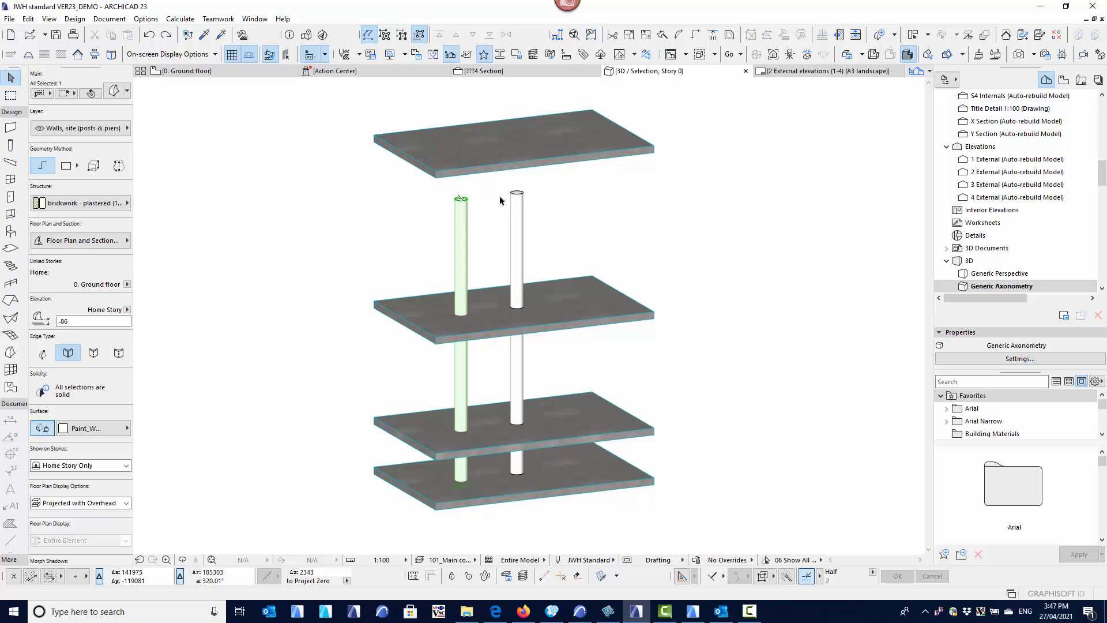
click(517, 195)
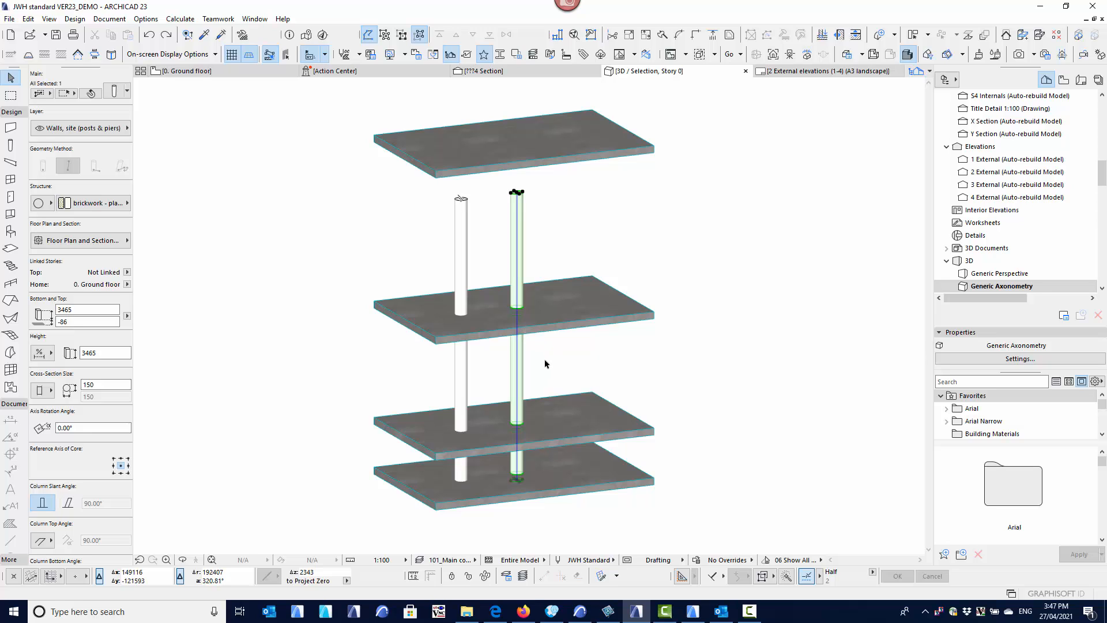
scroll(522, 319, up, 2)
scroll(519, 316, up, 3)
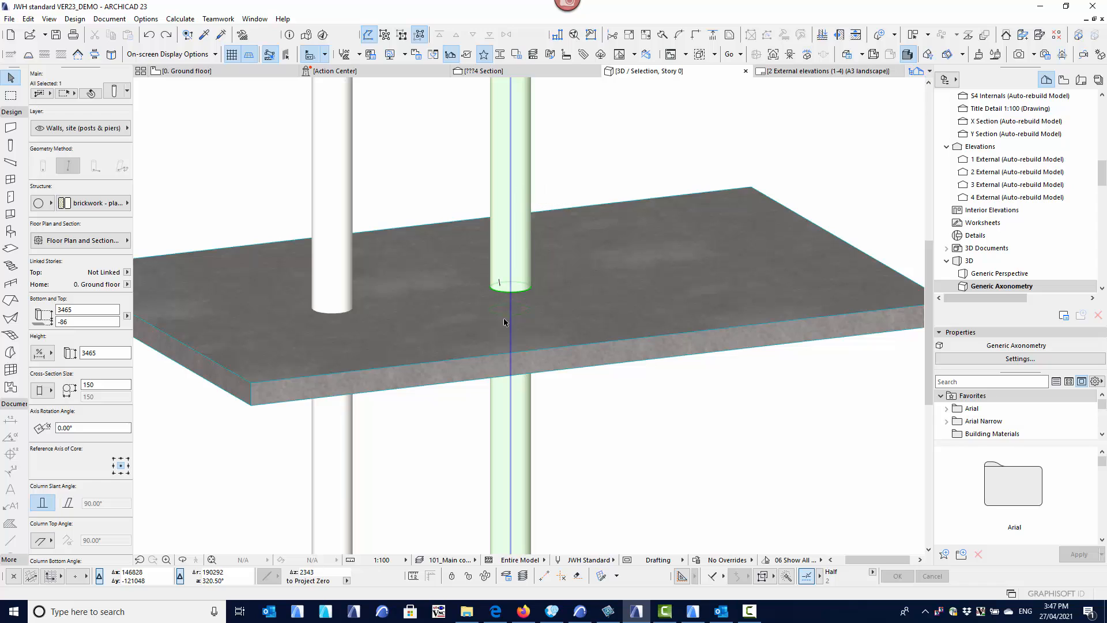
scroll(507, 321, down, 4)
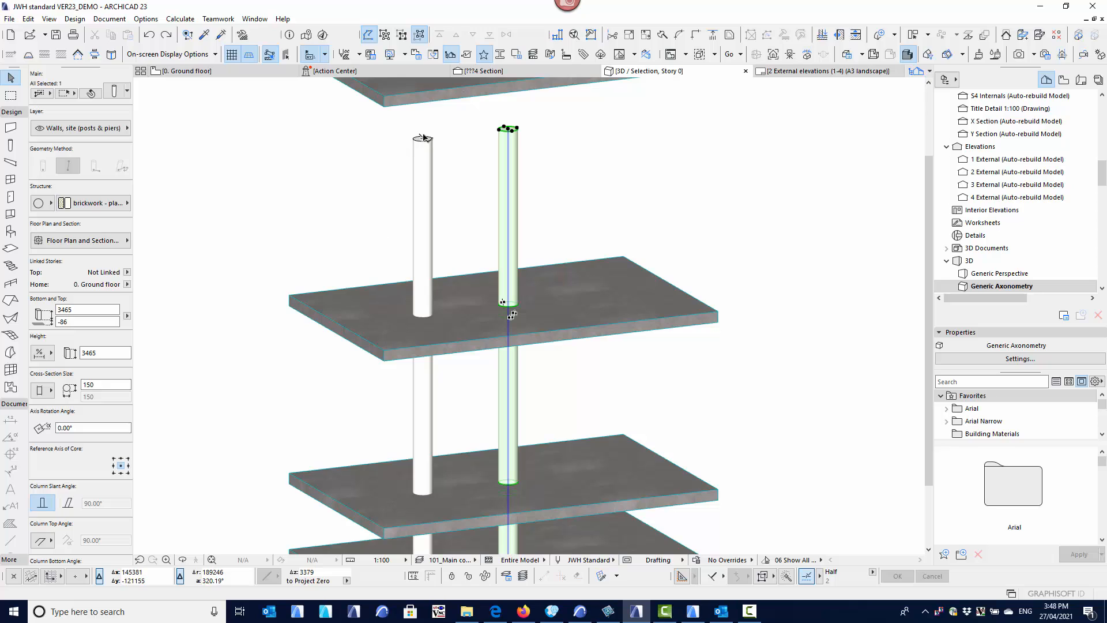
click(426, 142)
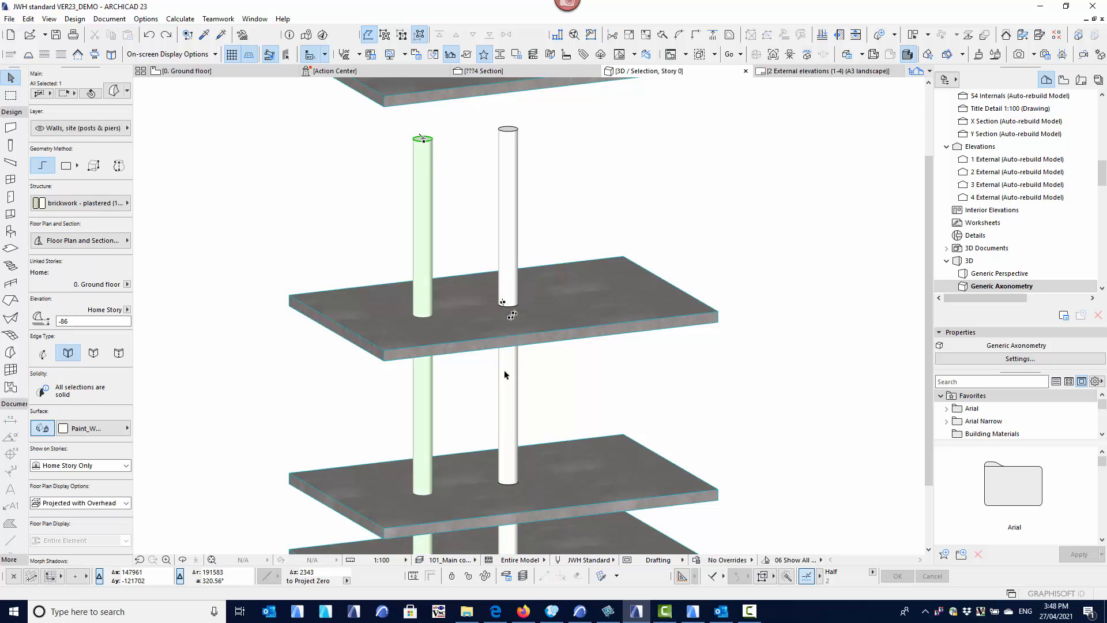
click(478, 372)
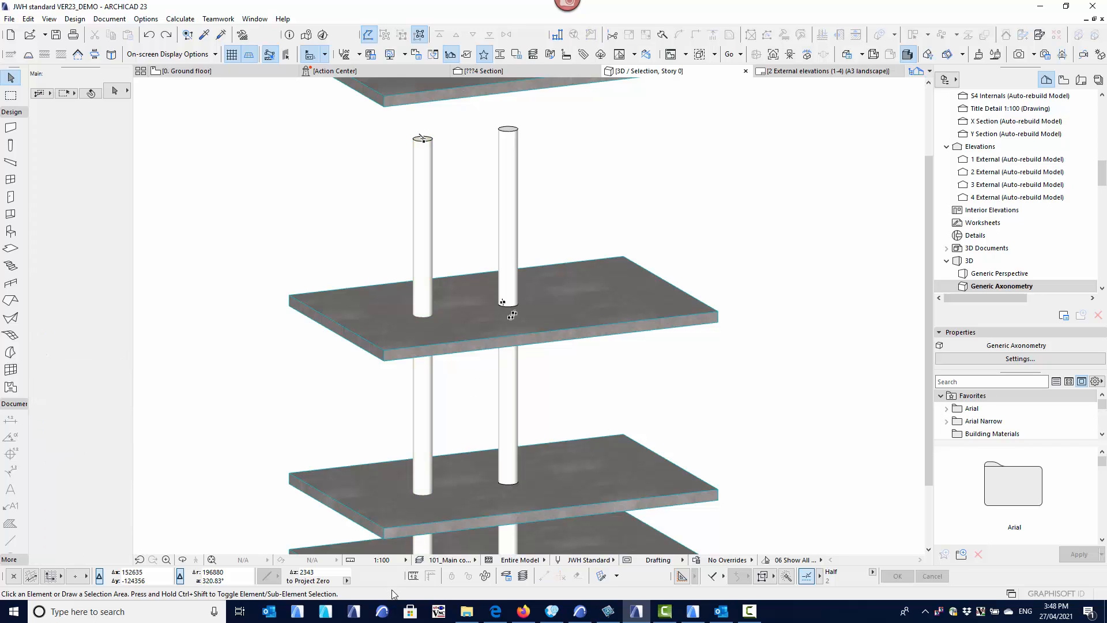
- Hide the floors layer (slabs, paving) in the 3D view and inspect the morph and column pipes without the slabs
click(419, 560)
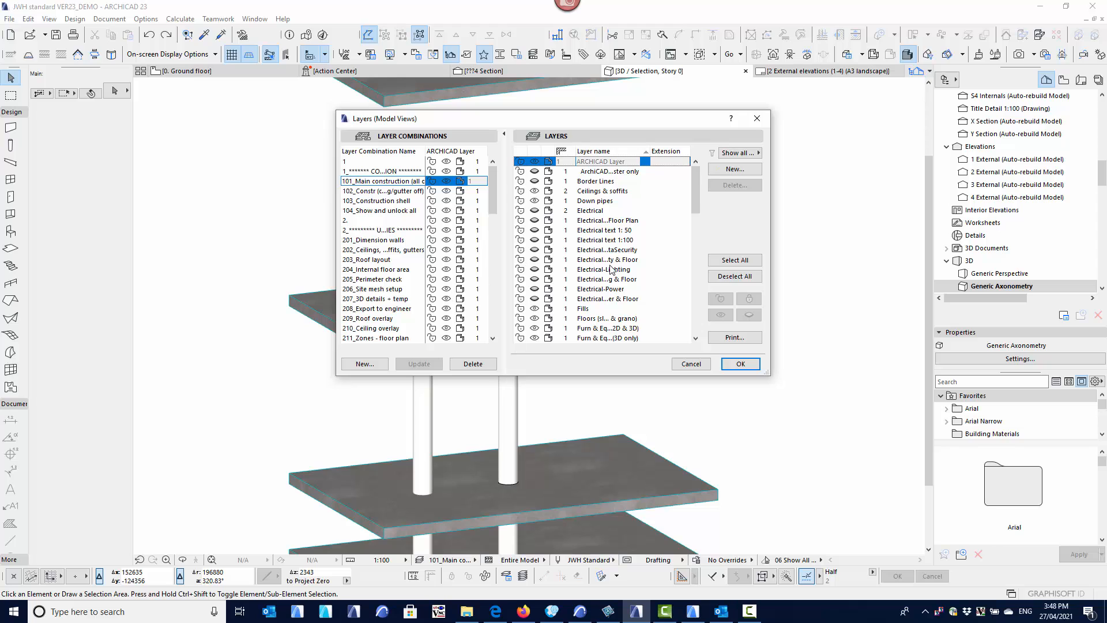
scroll(615, 285, down, 1)
click(535, 289)
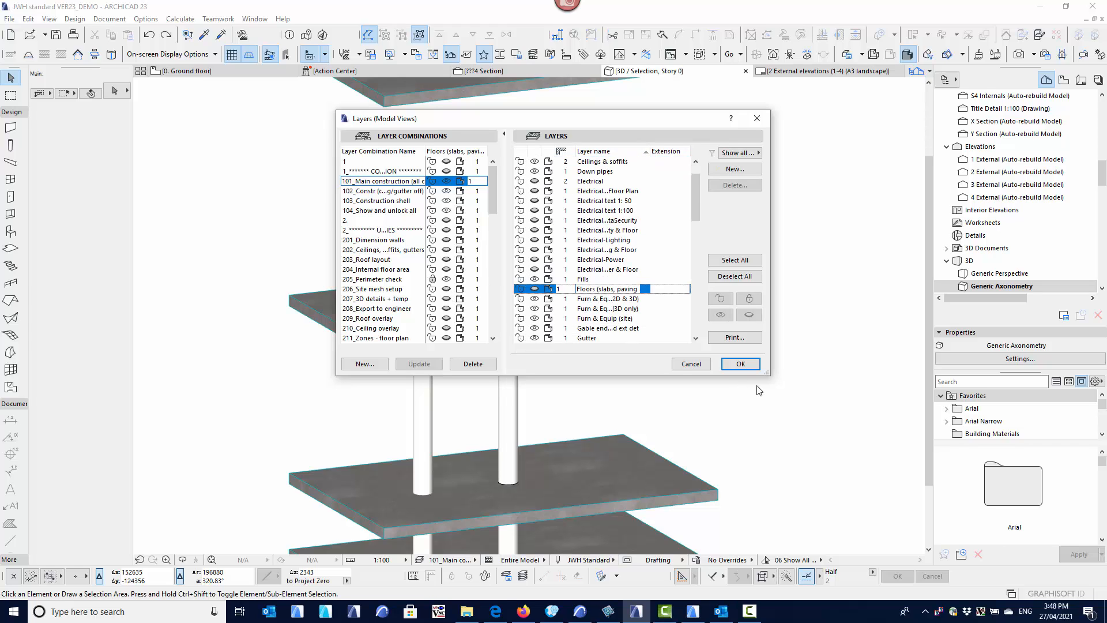
click(740, 364)
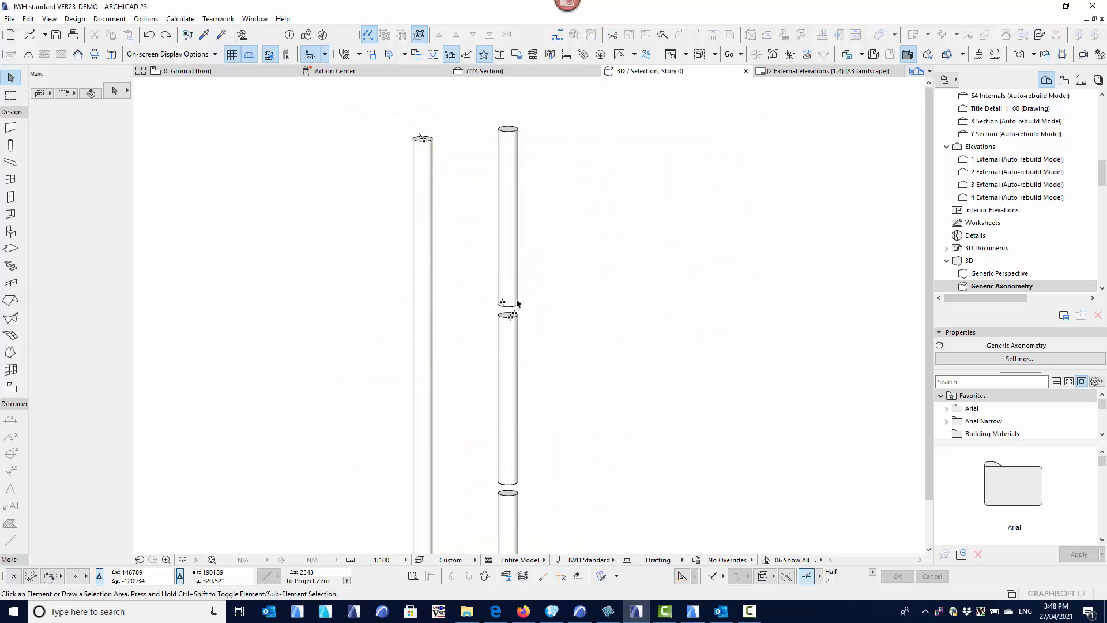
middle_drag(544, 379, 538, 312)
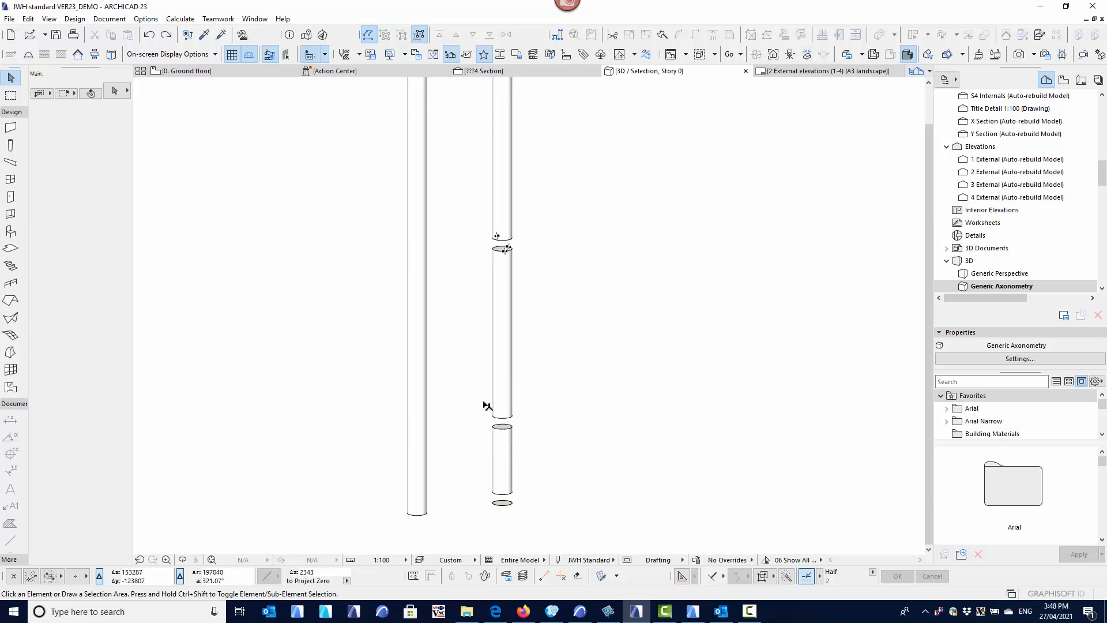
- Start creating openings from the selected morph pipe where it passes through the stacked slabs
middle_drag(489, 247, 491, 315)
scroll(488, 315, down, 1)
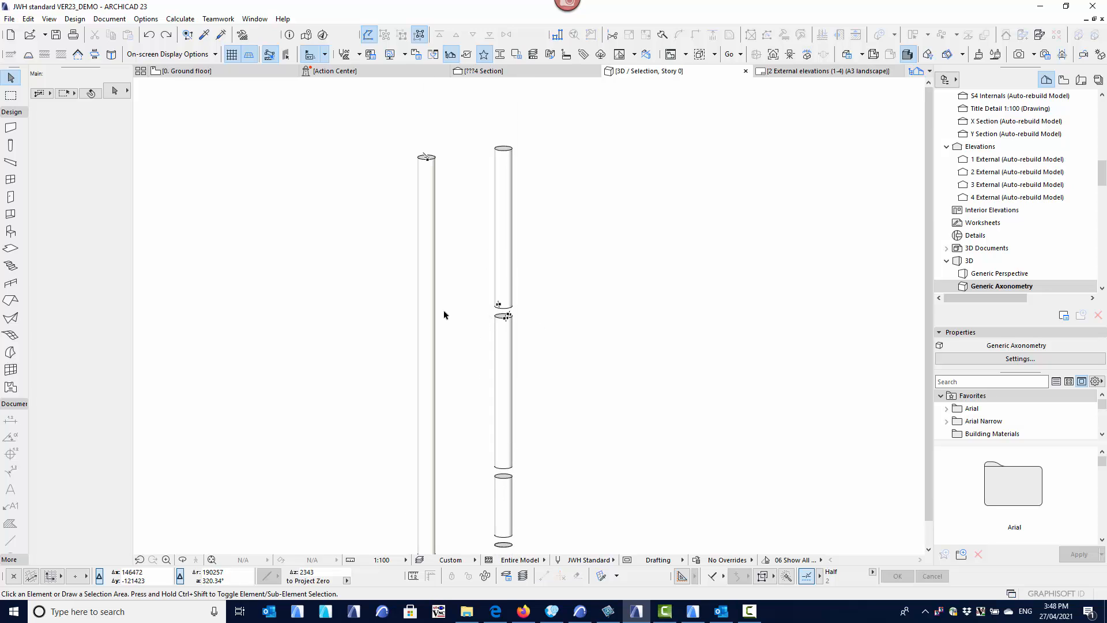
scroll(479, 299, down, 2)
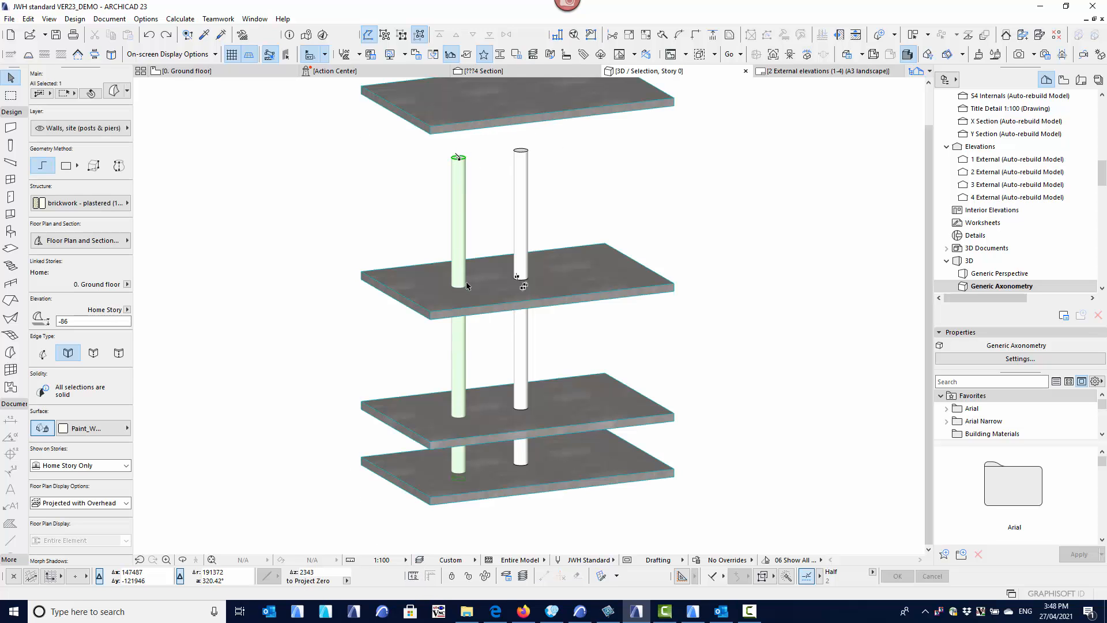
right_click(490, 176)
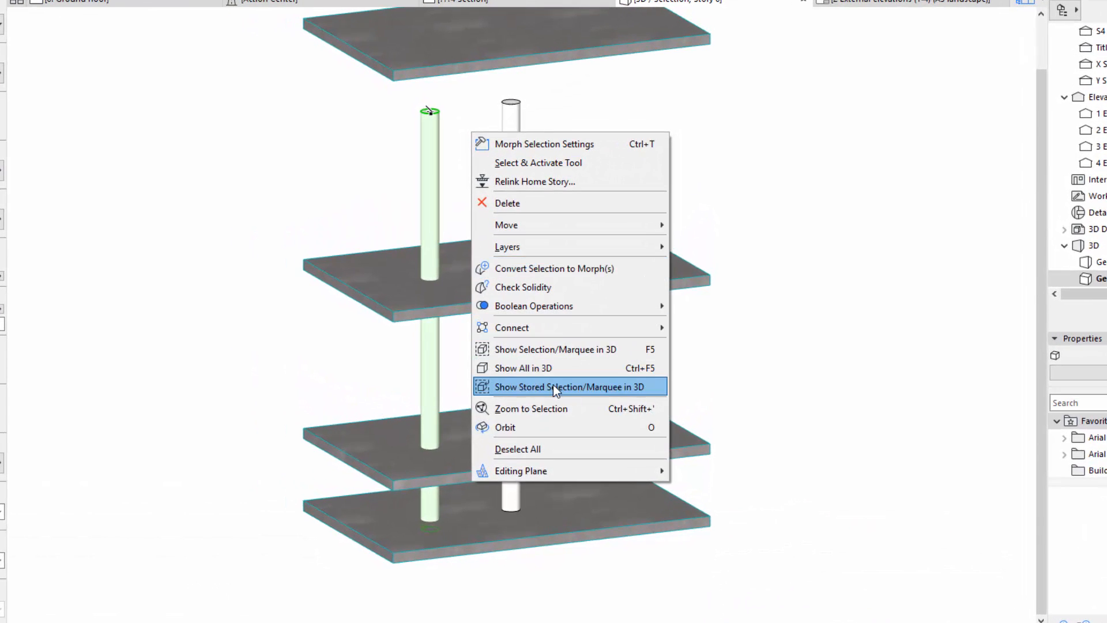
mouse_move(532, 326)
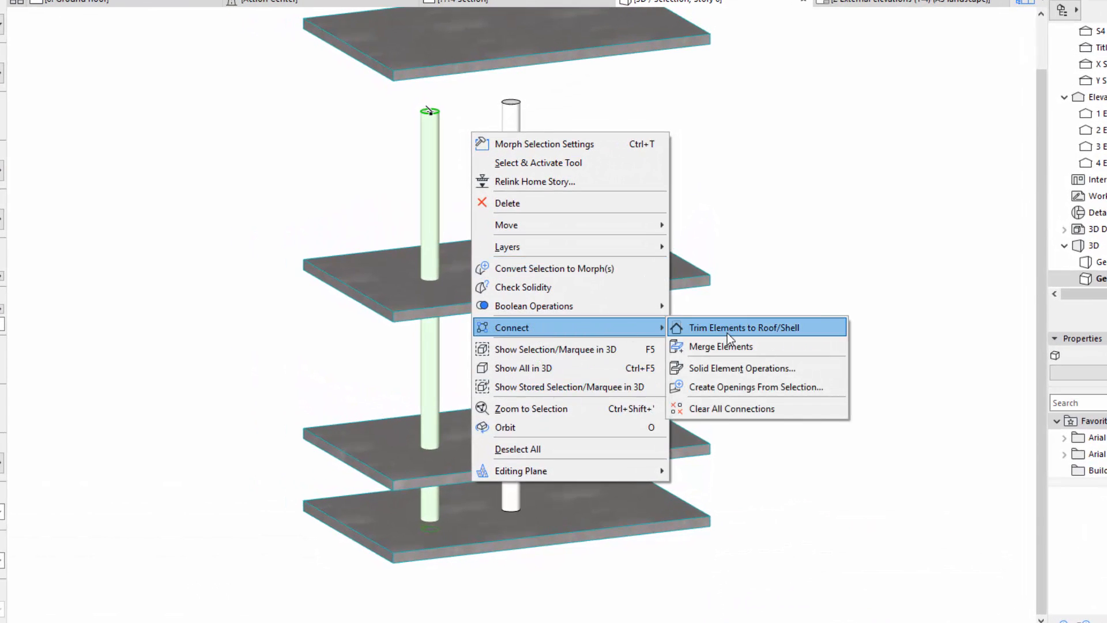
click(783, 385)
drag(881, 90, 801, 134)
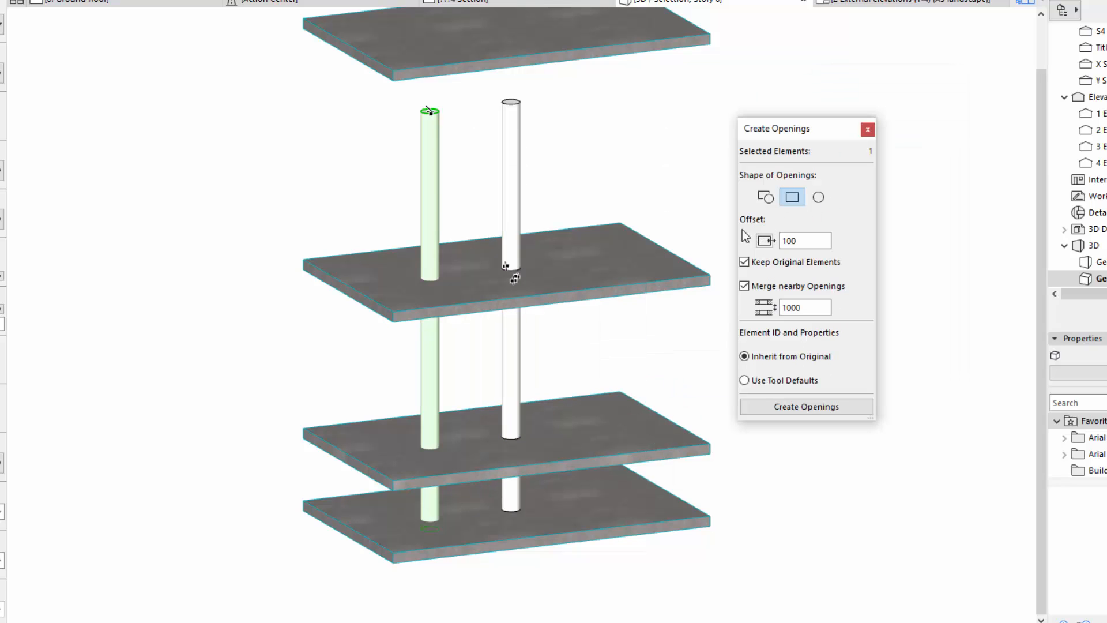
- Create rectangular openings around the morph pipe with a 100 offset, keeping the original element and merging nearby openings within 1000
click(765, 198)
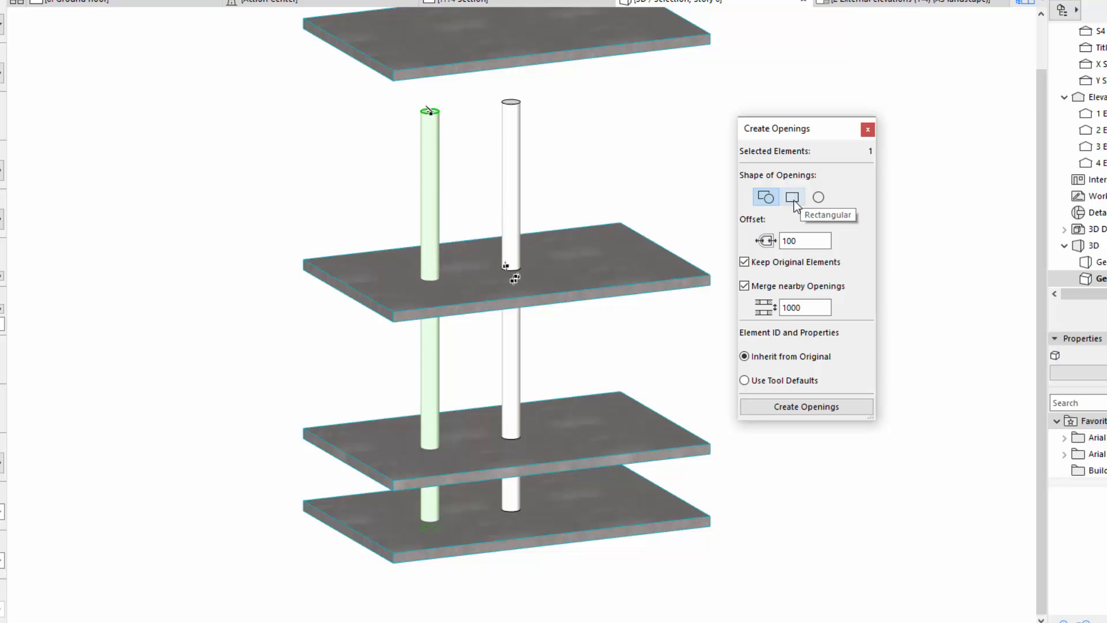
click(819, 198)
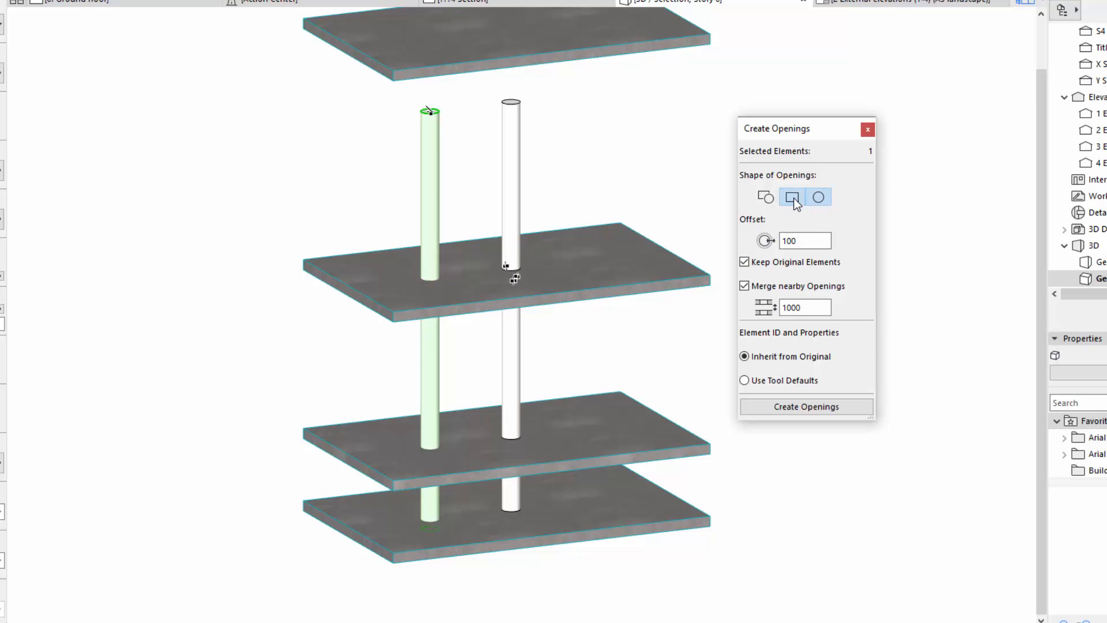
click(792, 197)
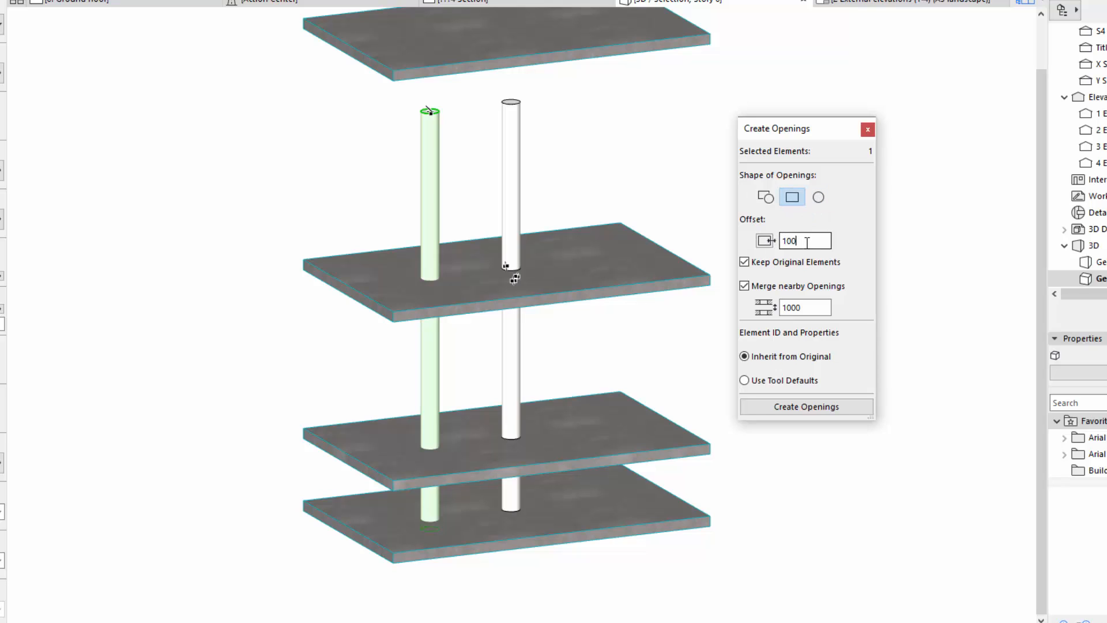
drag(796, 241, 764, 241)
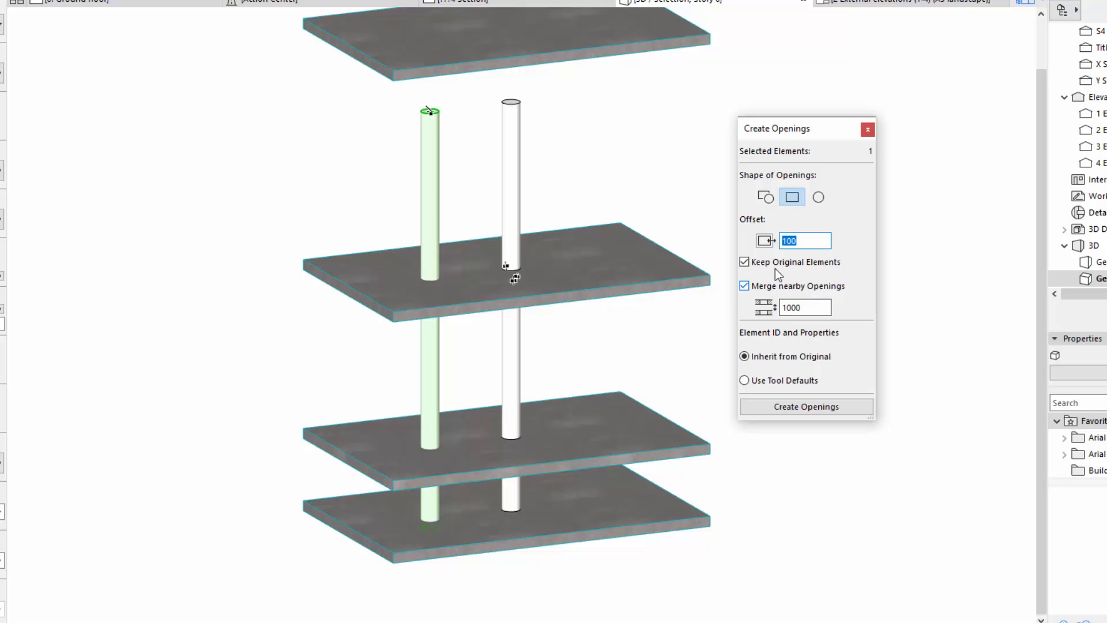
click(745, 263)
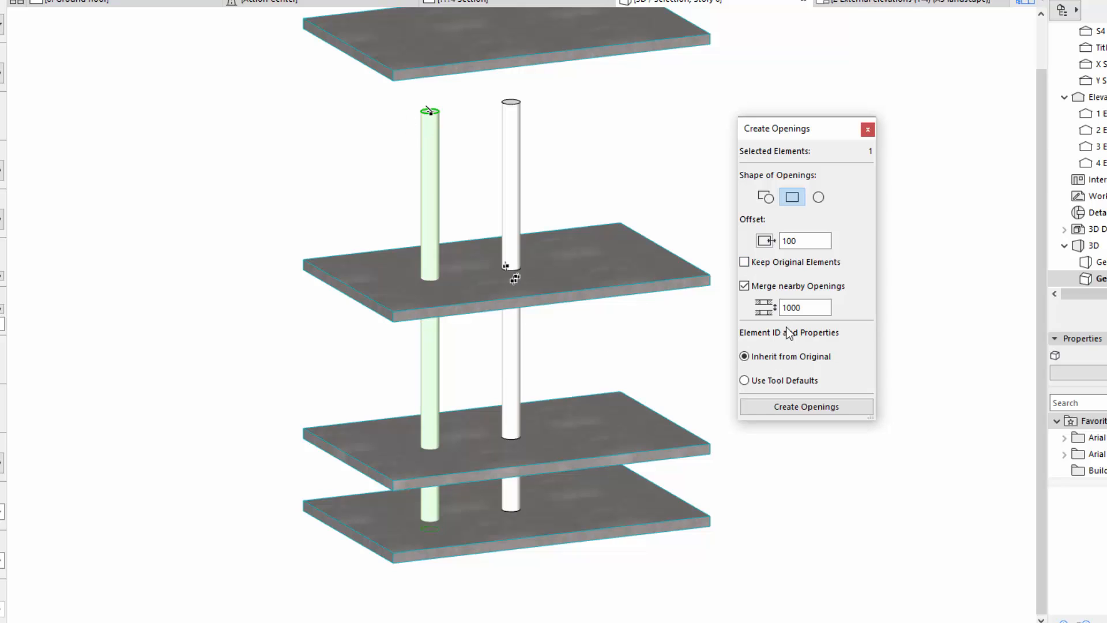
click(747, 263)
double_click(805, 308)
click(803, 405)
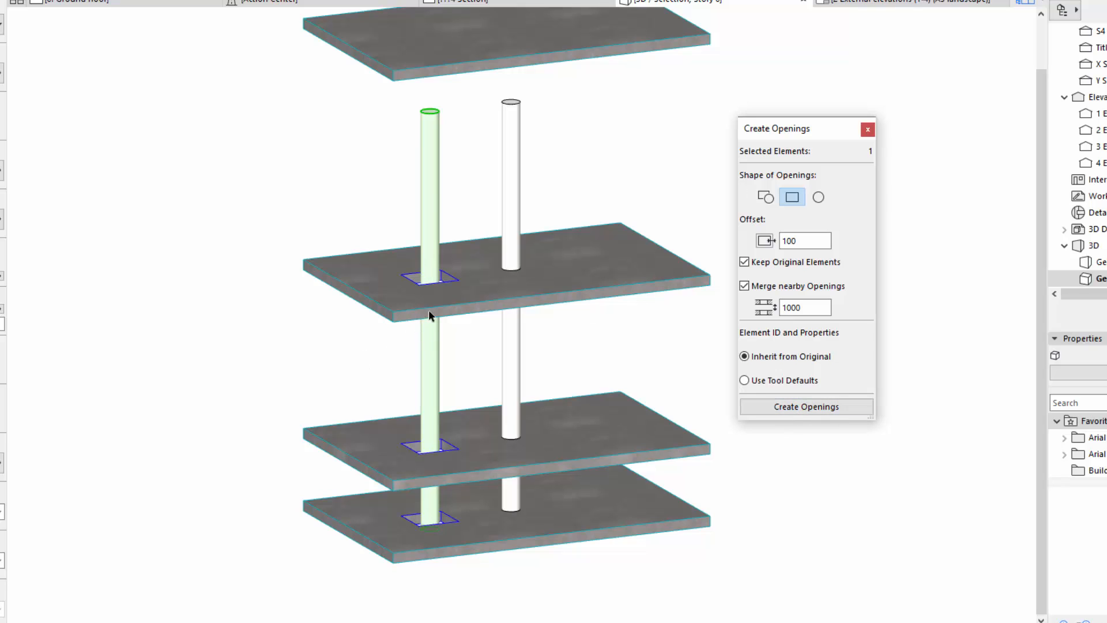
- Select the new openings around the morph pipe in turn and check the cut elements of the one through the two lowest slabs
click(459, 281)
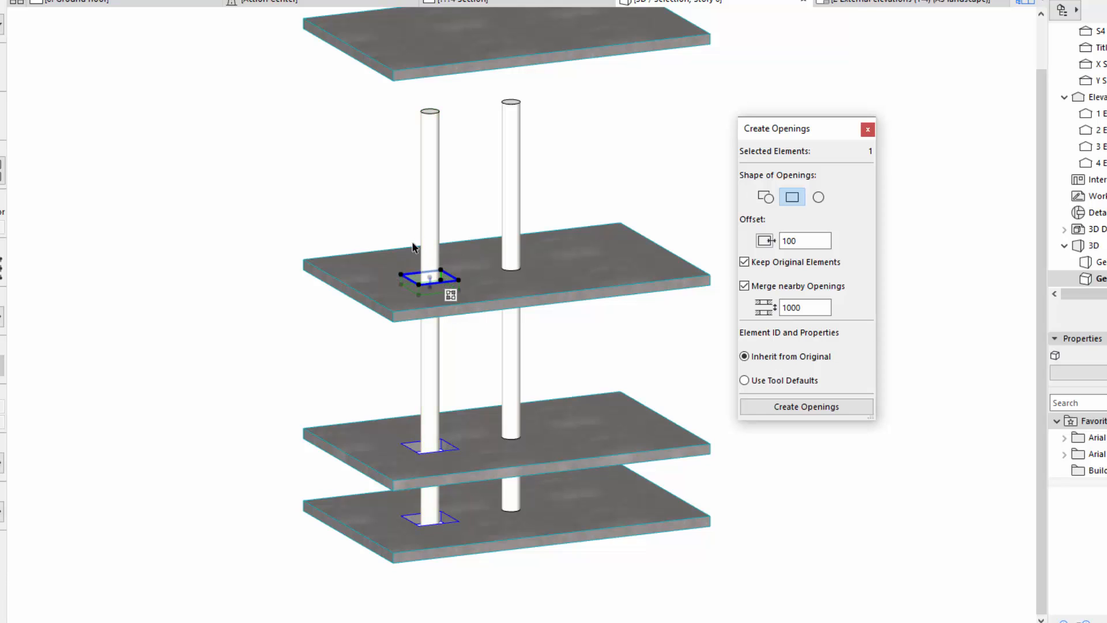
click(460, 449)
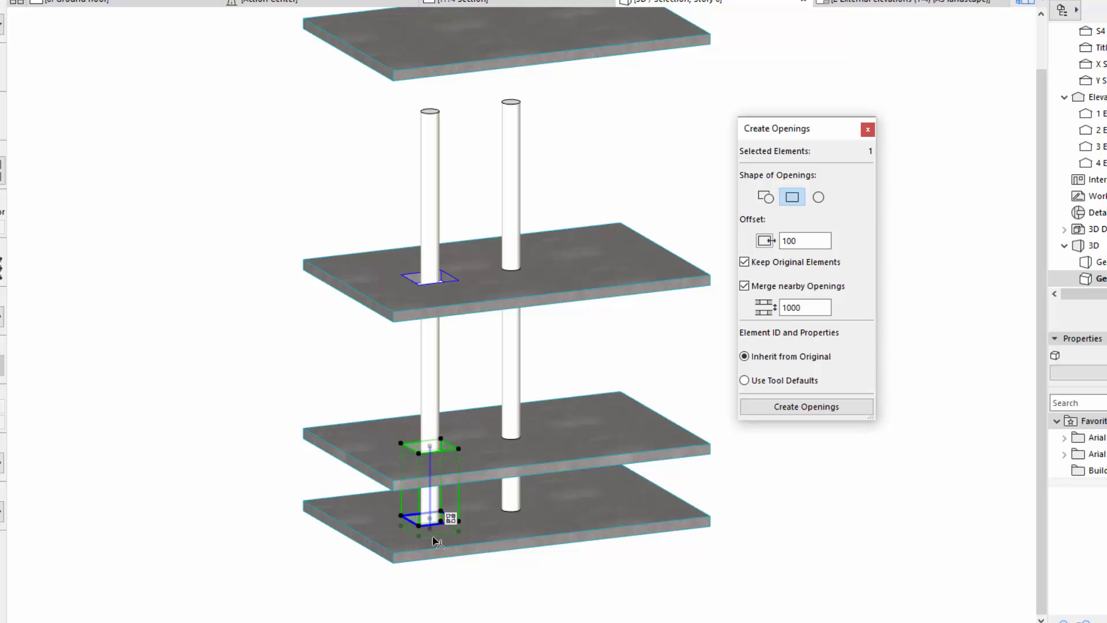
click(451, 519)
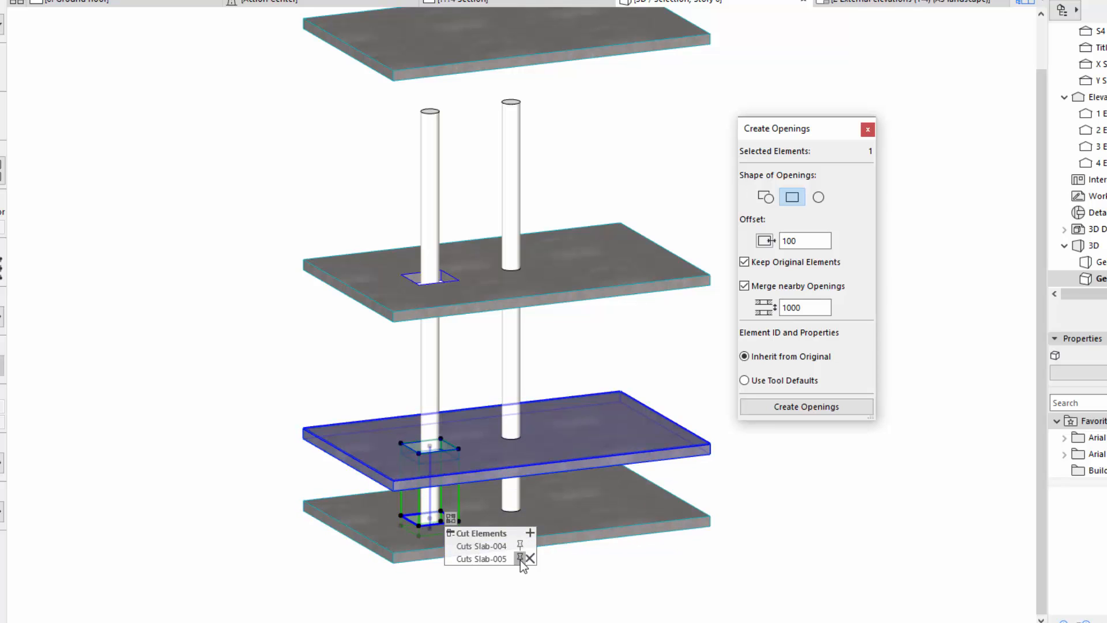
click(614, 571)
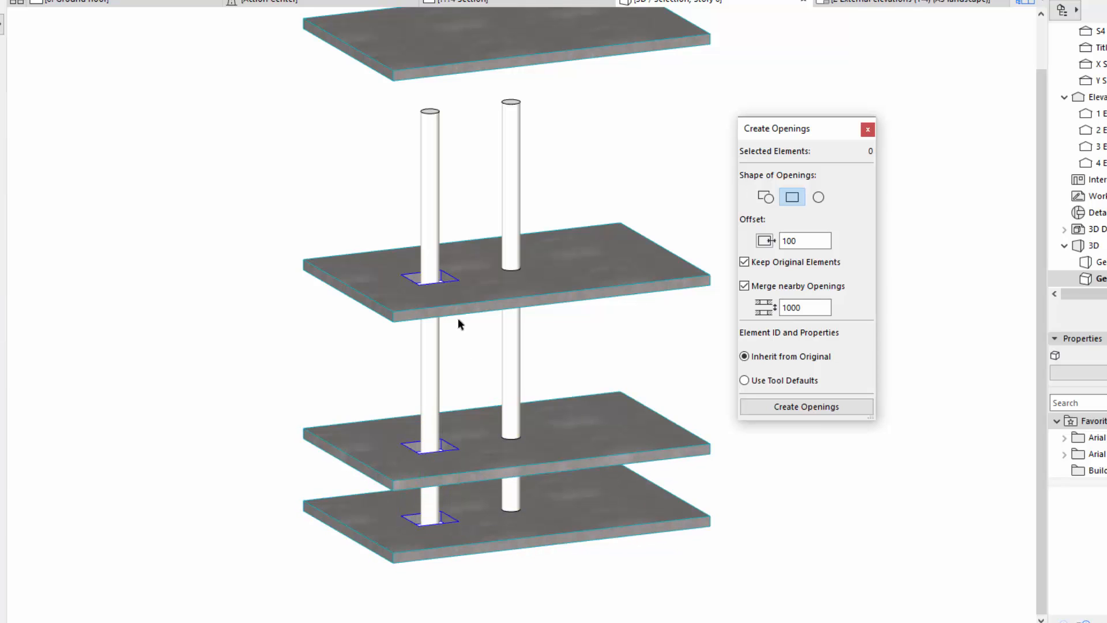
- Compare the upper slab's opening with the merge tolerance setting, and select the column pipe
click(455, 280)
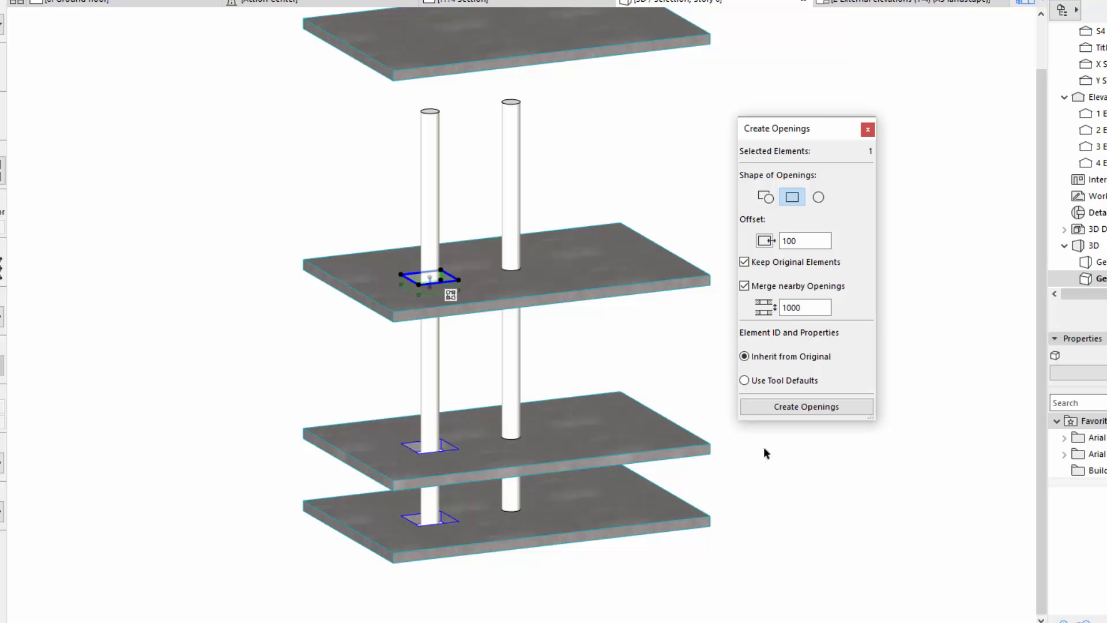
click(805, 308)
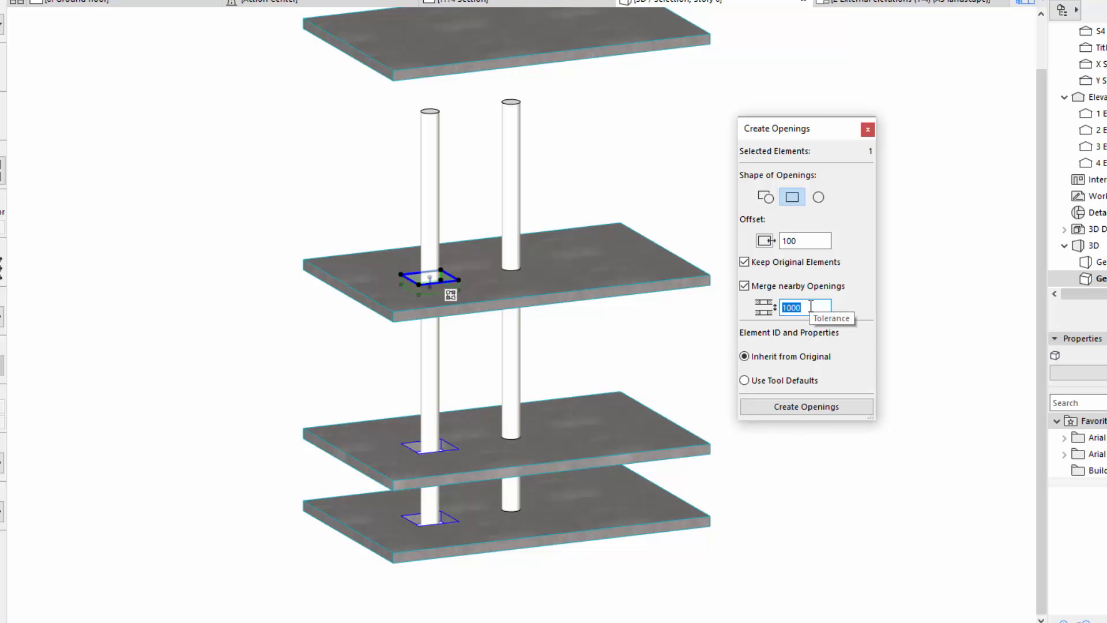
middle_drag(292, 184, 307, 241)
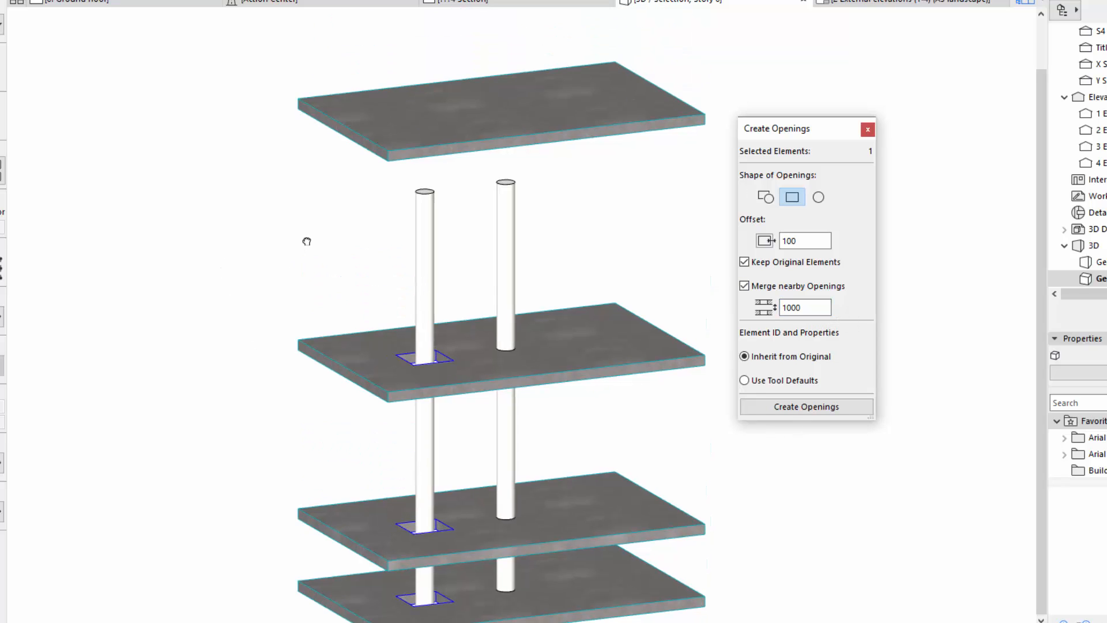
click(338, 224)
middle_drag(339, 249, 346, 180)
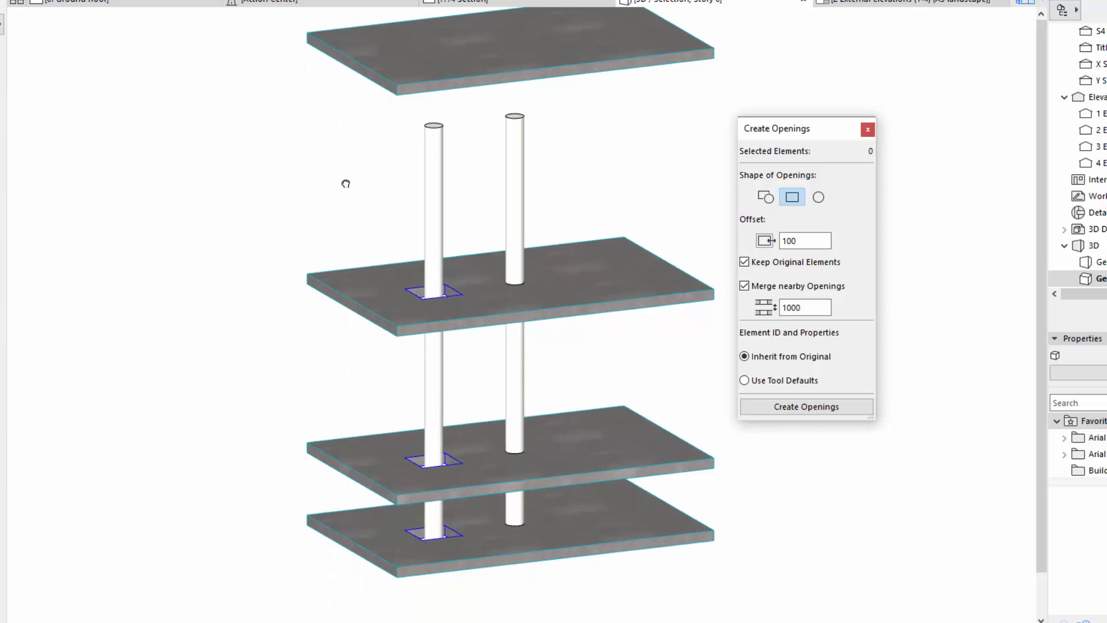
click(515, 115)
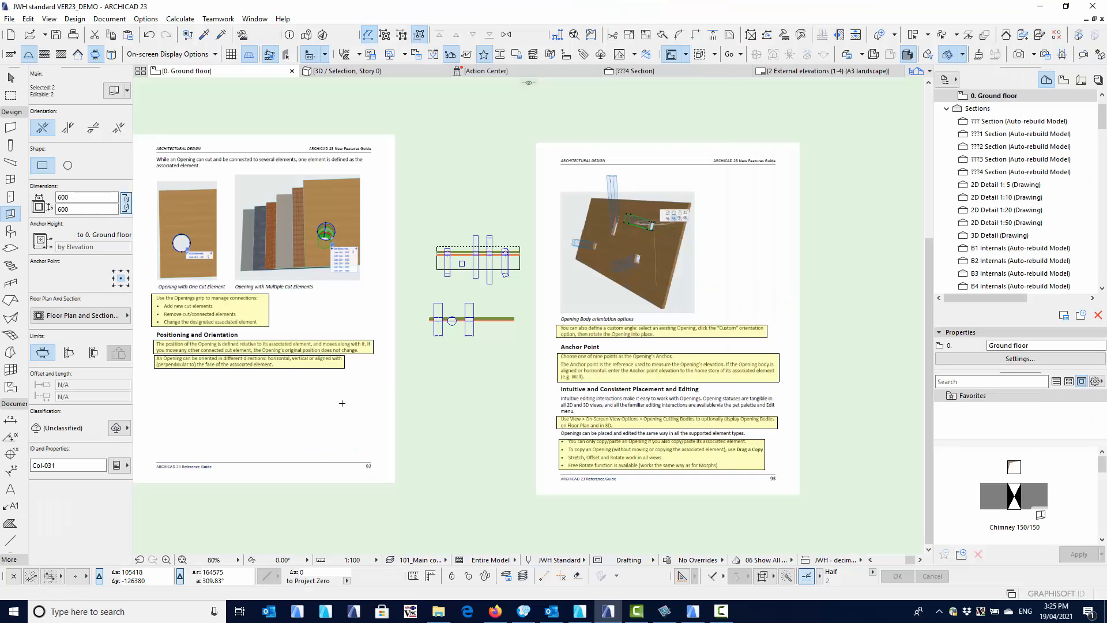
- Select the upper sloping roof element and its openings on the ground floor plan and show only that selection in 3D
scroll(515, 285, up, 4)
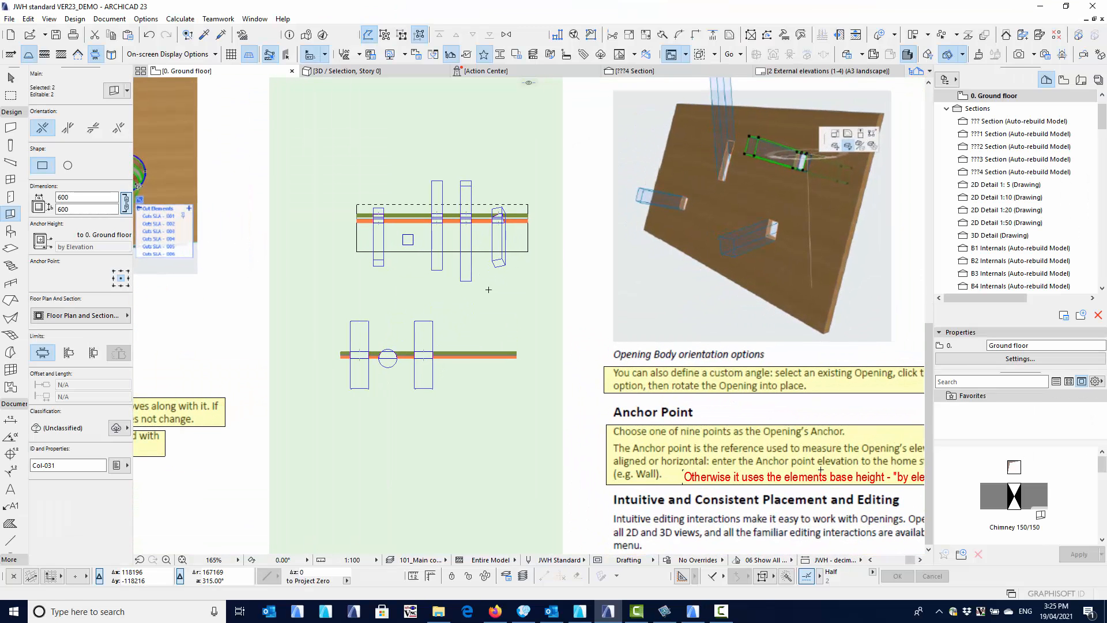
click(10, 79)
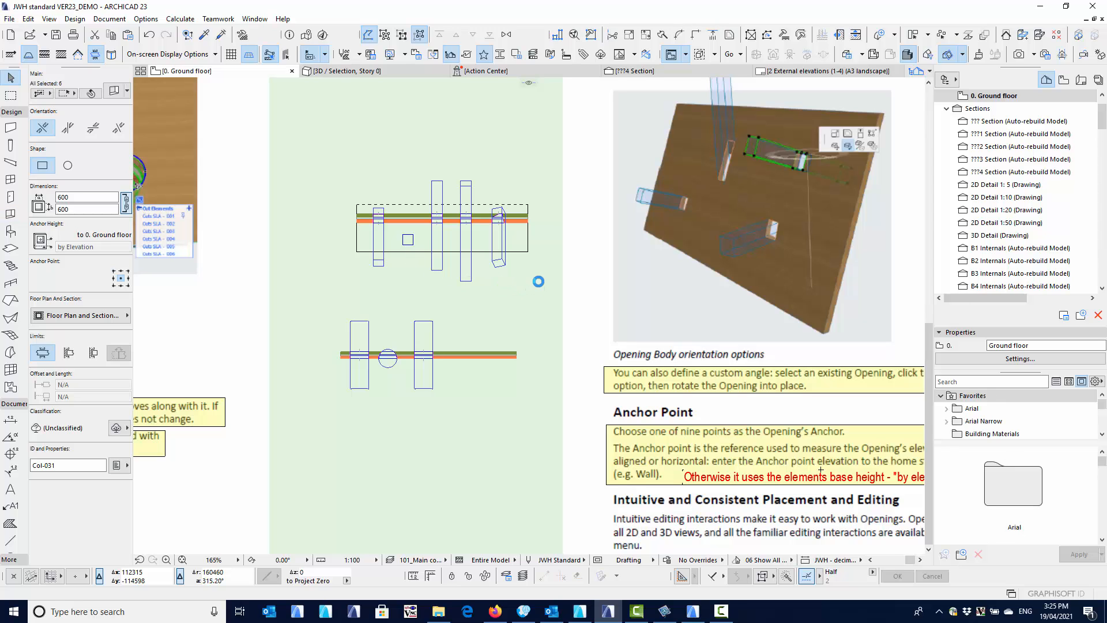
click(341, 194)
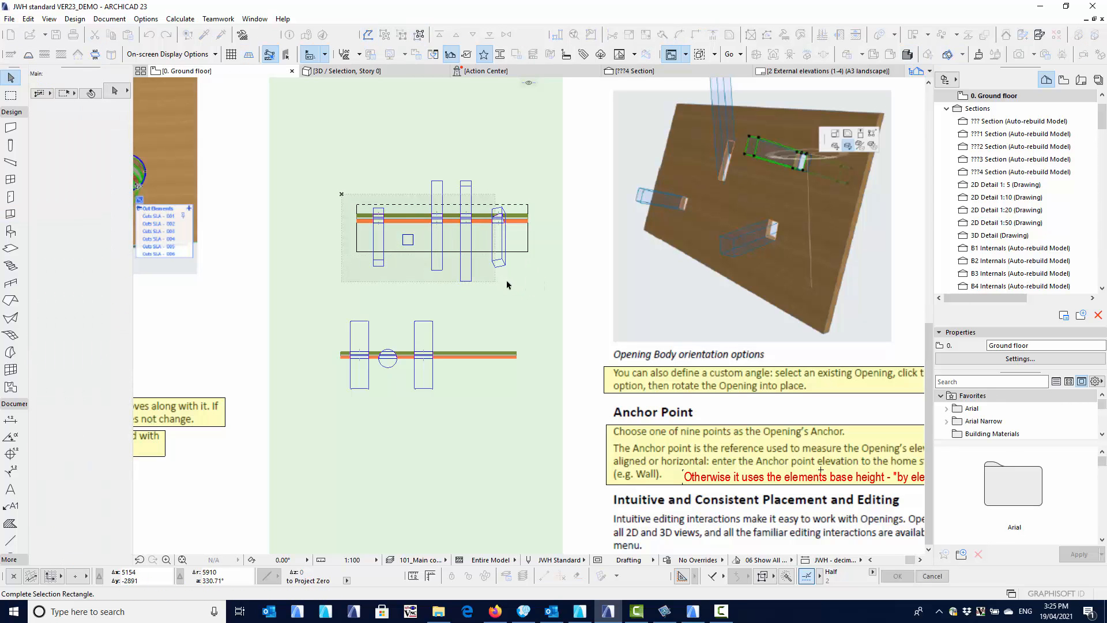
click(507, 285)
right_click(513, 281)
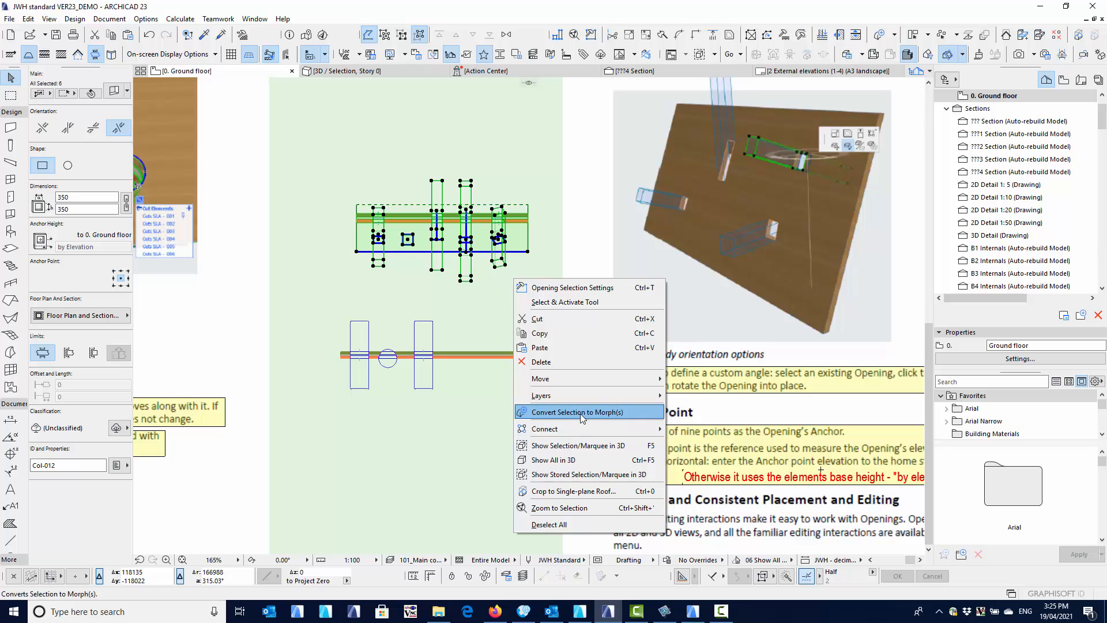
click(584, 446)
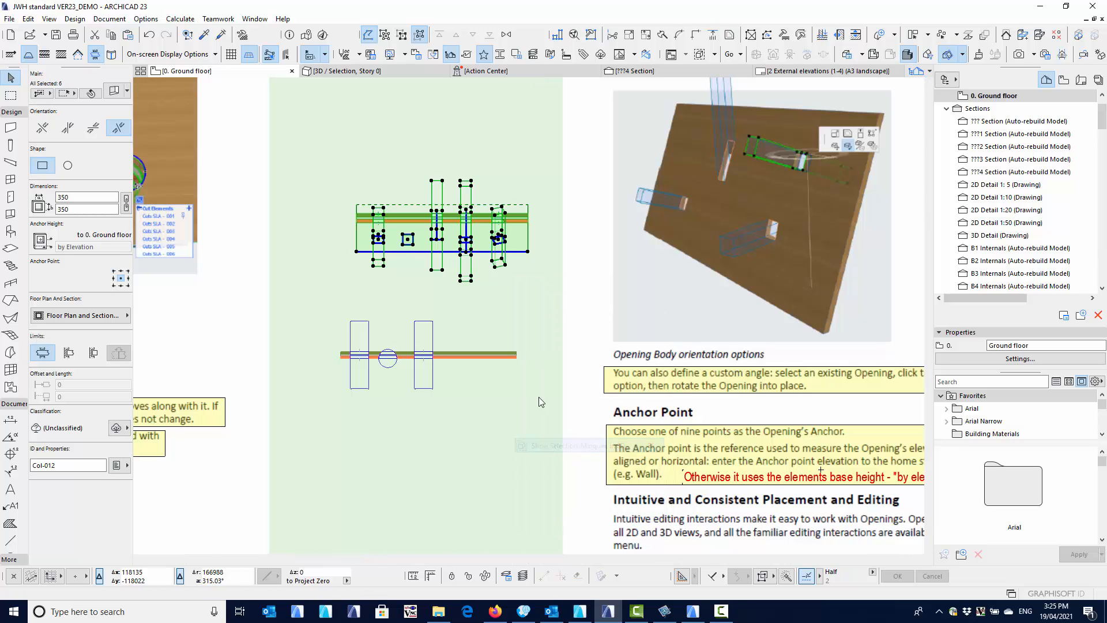
scroll(381, 415, down, 5)
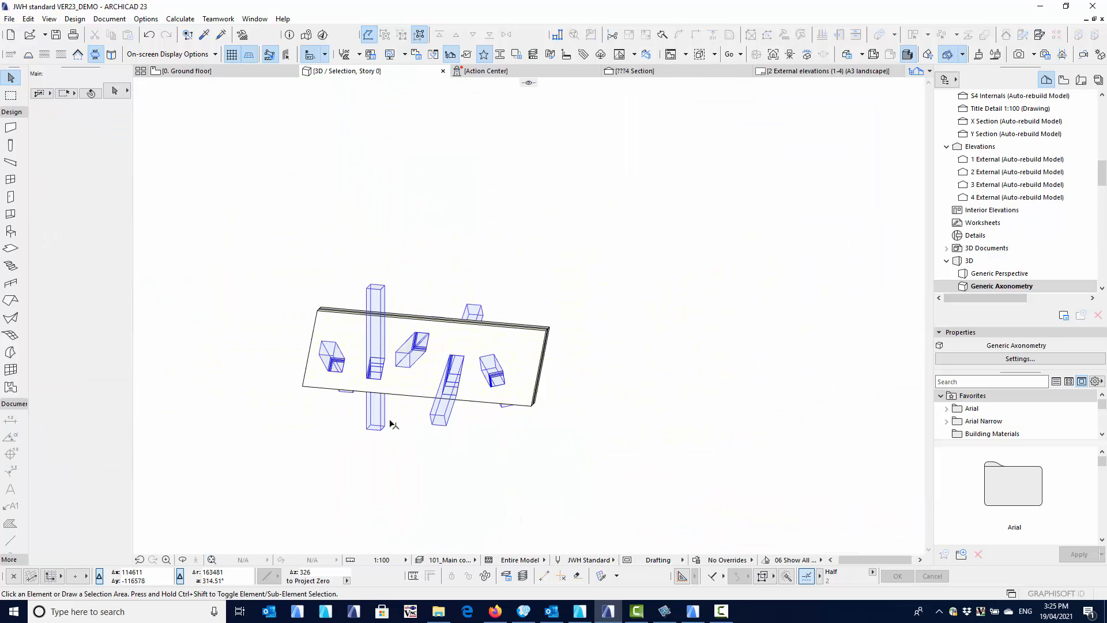
- Select the openings at the two ends of the sloping roof in turn and examine their orientation settings
shift+middle_drag(502, 426, 496, 385)
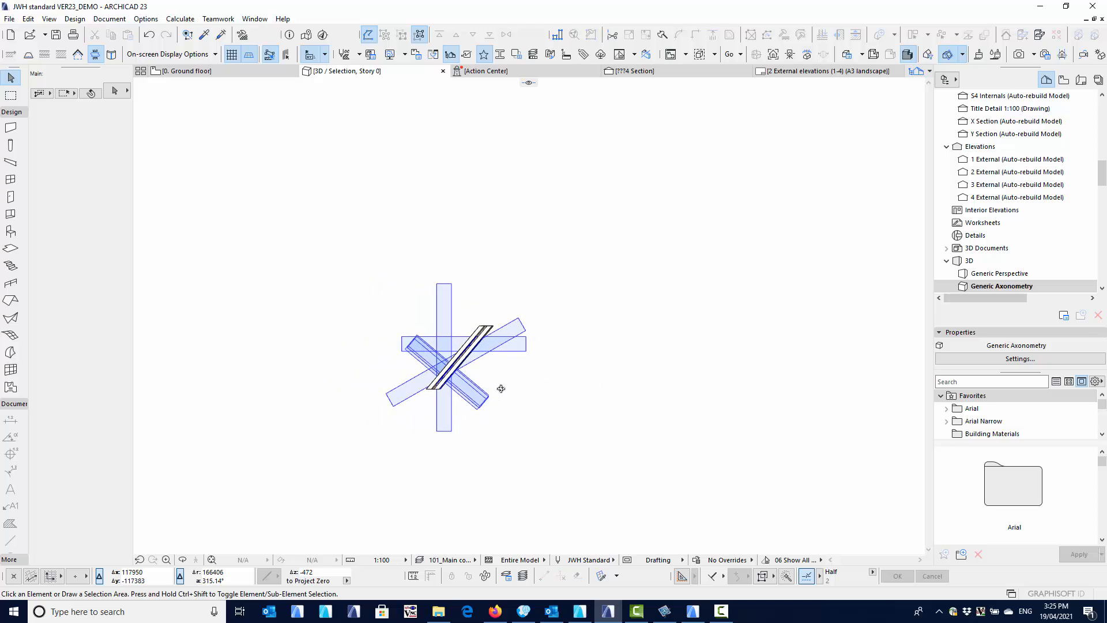
click(488, 399)
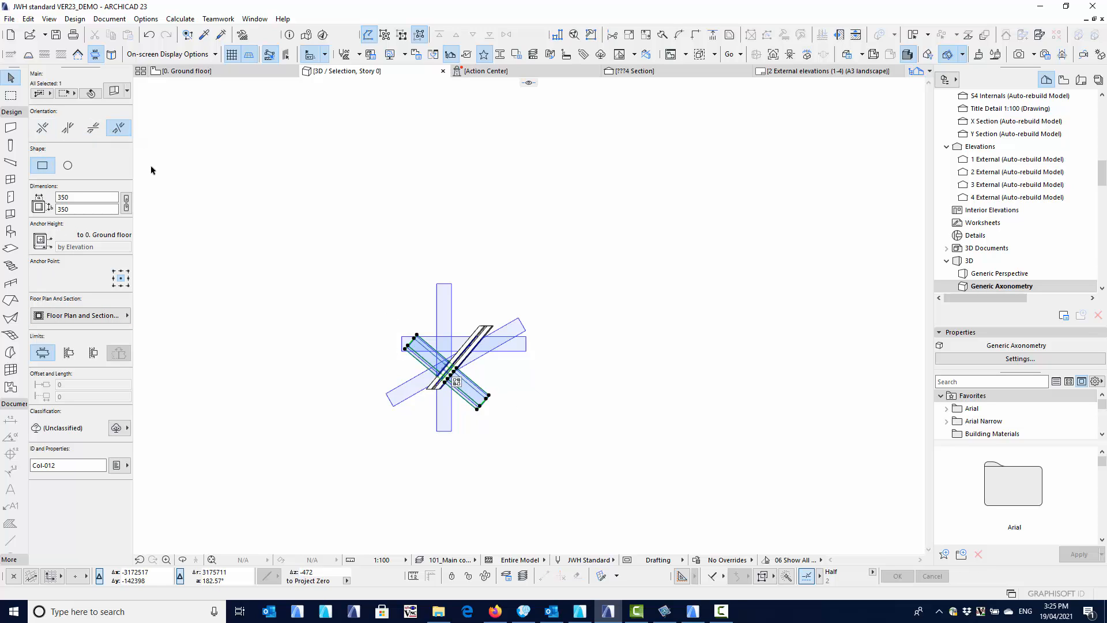
shift+middle_drag(151, 170, 365, 330)
click(391, 324)
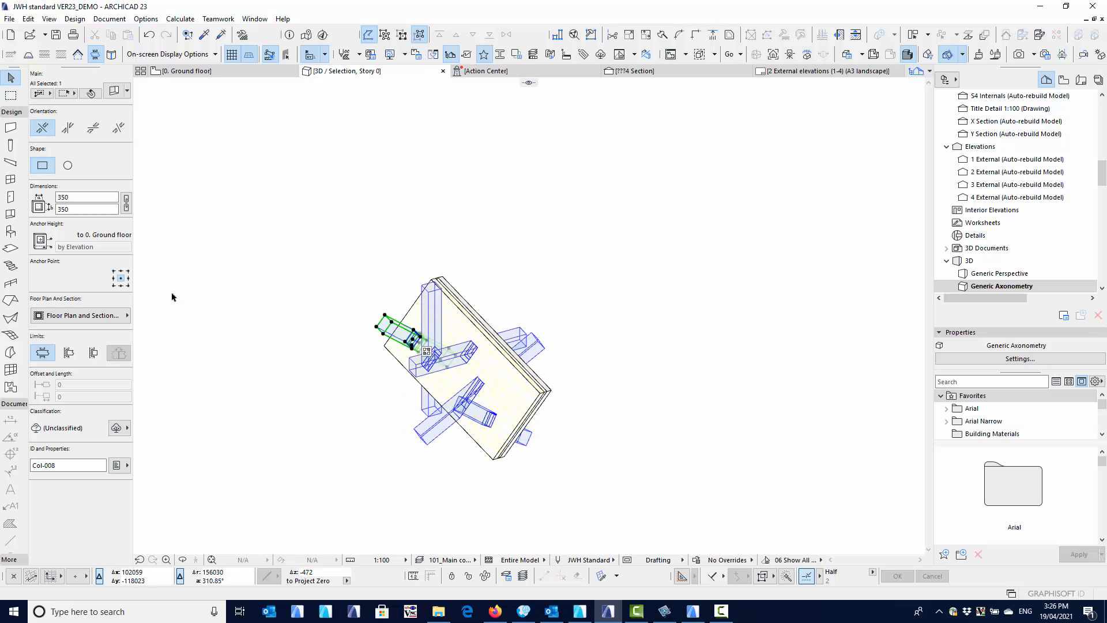
shift+middle_drag(271, 314, 369, 323)
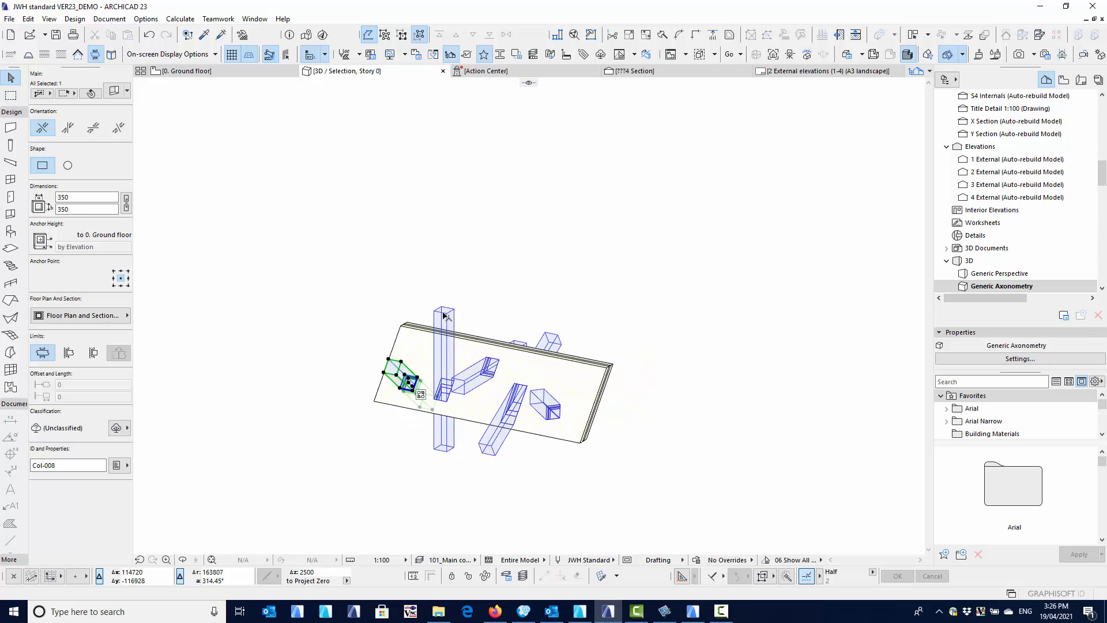
- Select the vertical, horizontal and slanted openings in the sloping roof in turn and compare their orientation options from several angles
click(444, 315)
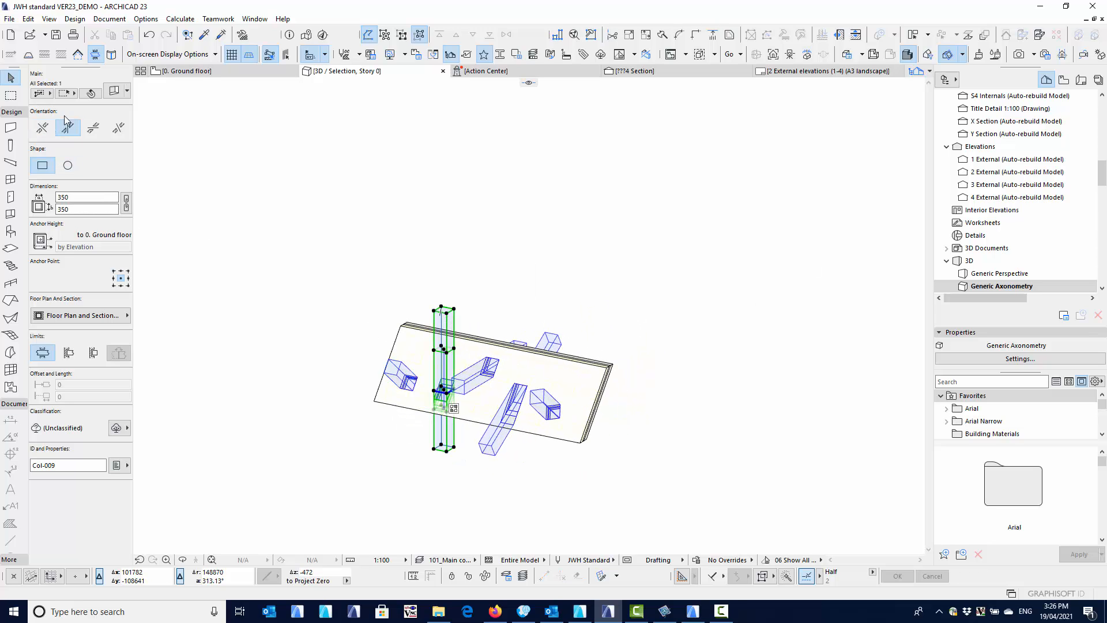
click(501, 373)
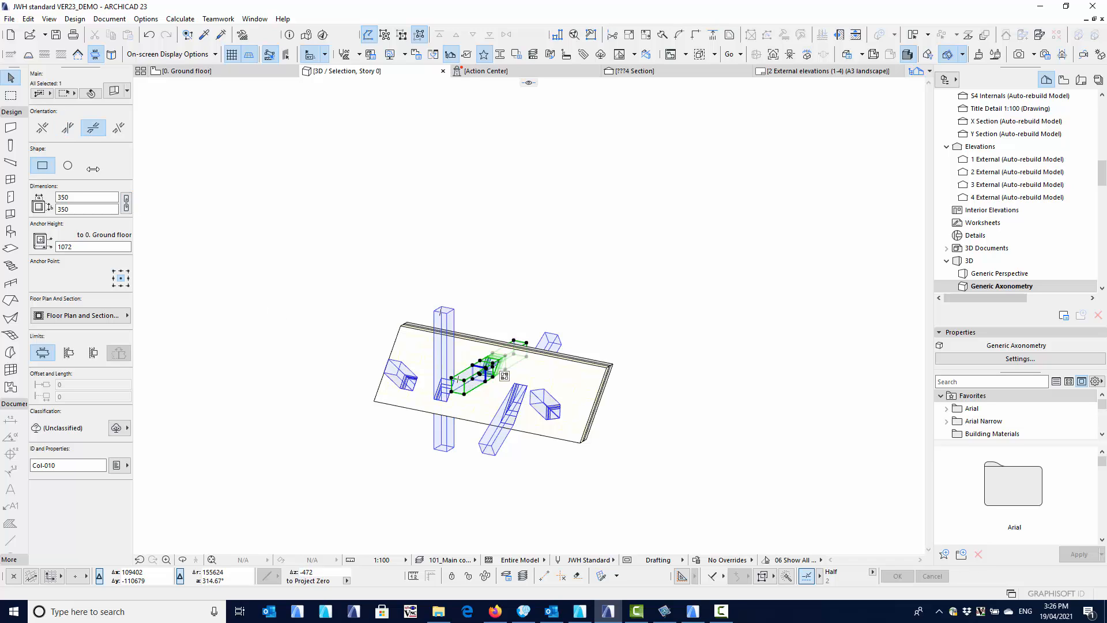
middle_drag(443, 321, 381, 282)
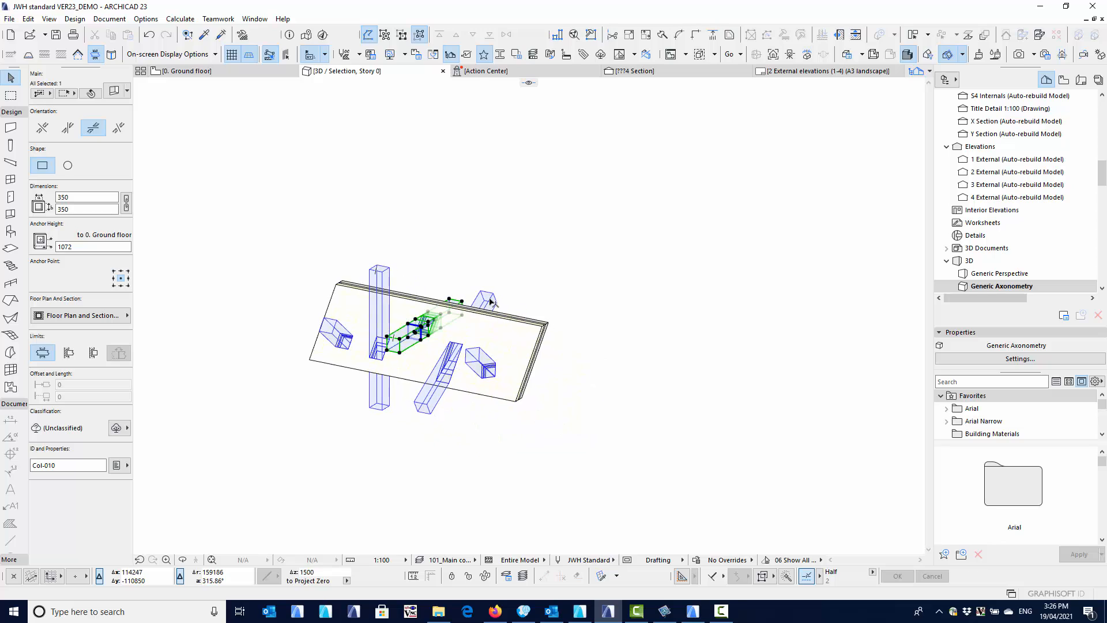
click(485, 358)
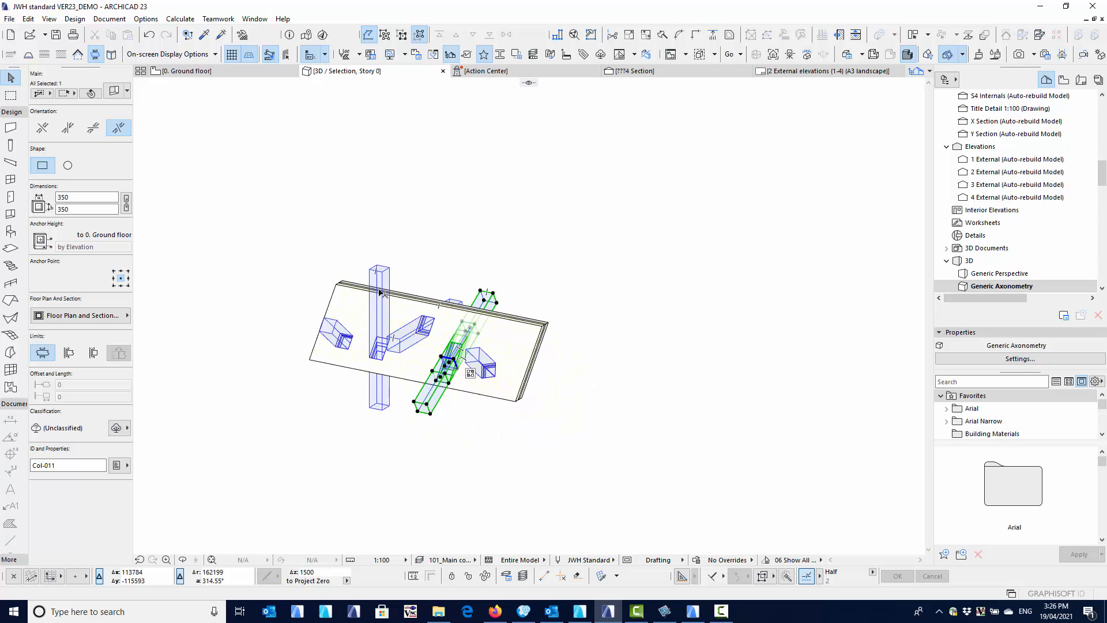
shift+middle_drag(302, 341, 523, 405)
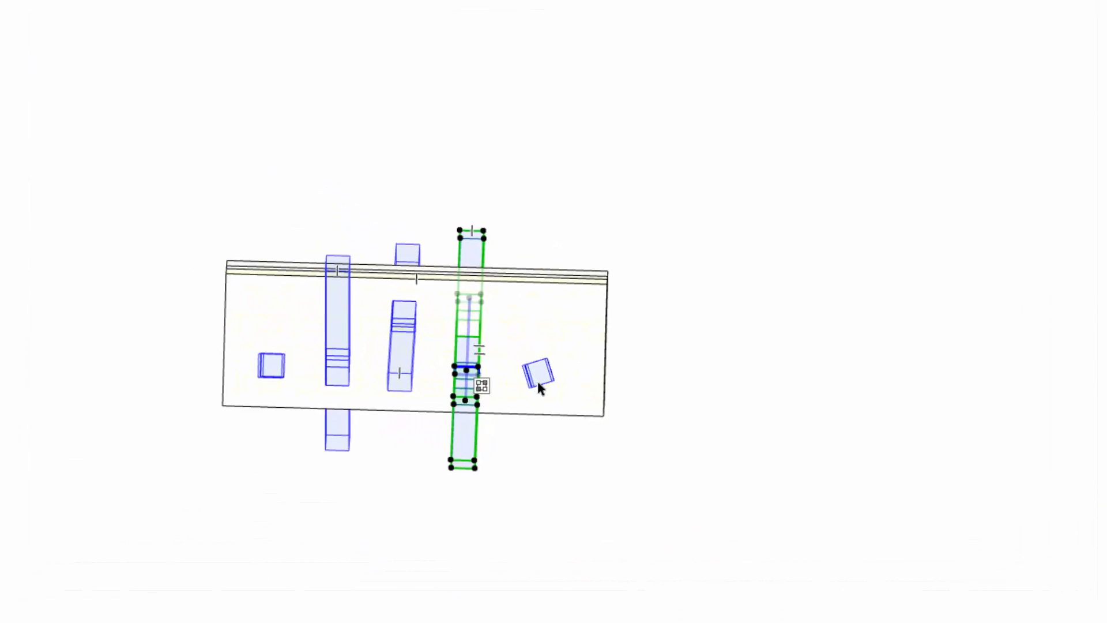
click(569, 372)
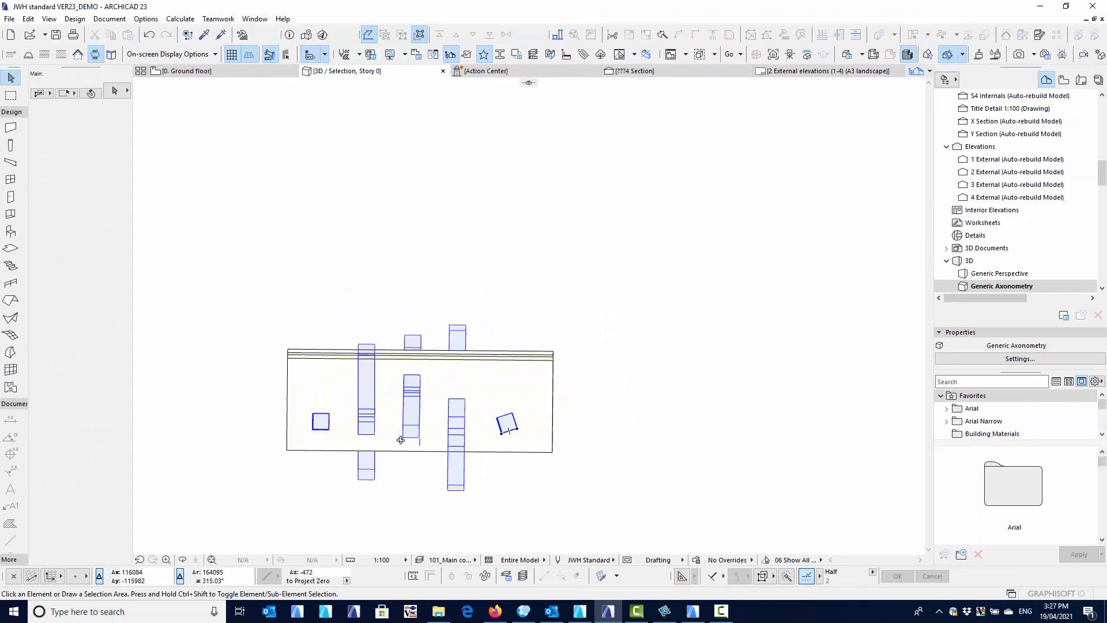
shift+middle_drag(401, 440, 322, 410)
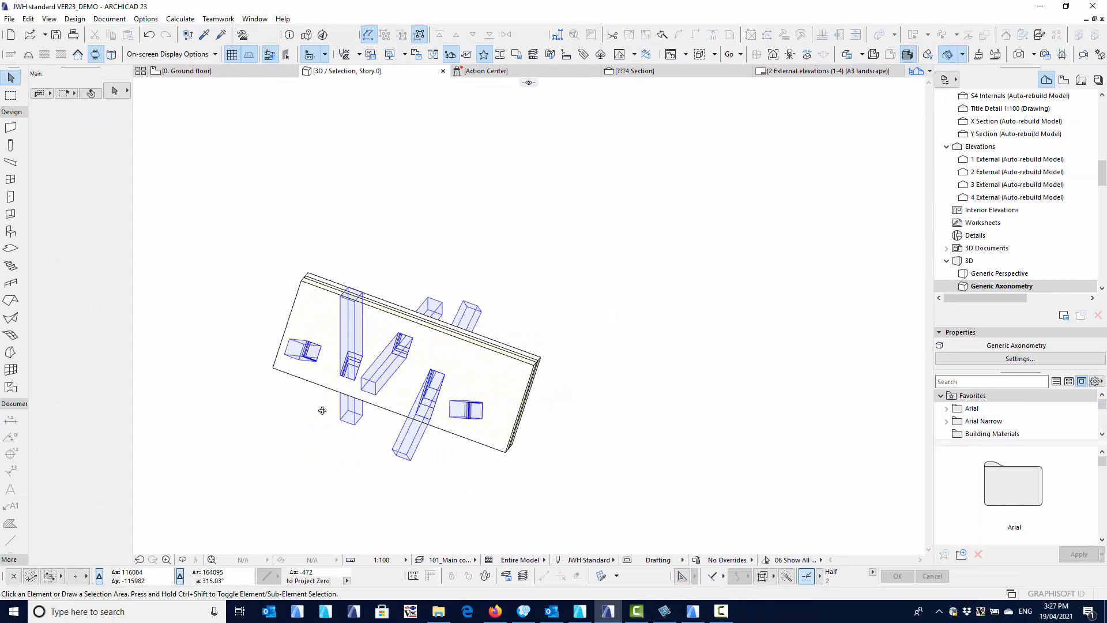
- Set the wall's vertical opening to horizontal orientation and make the neighbouring horizontal opening perpendicular to the wall surface
click(356, 304)
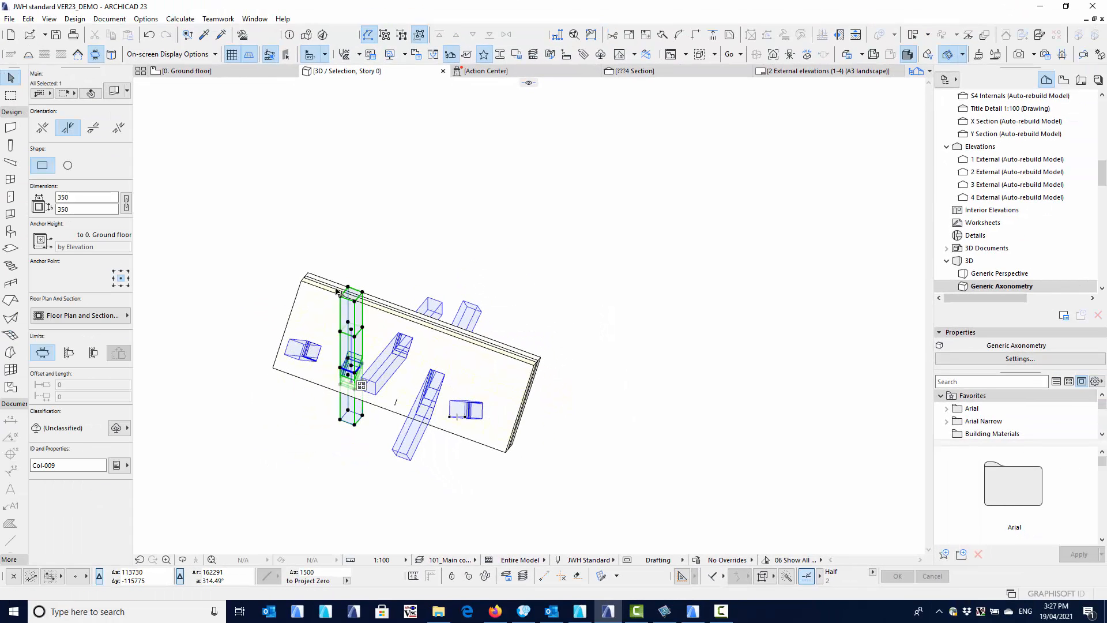
click(93, 128)
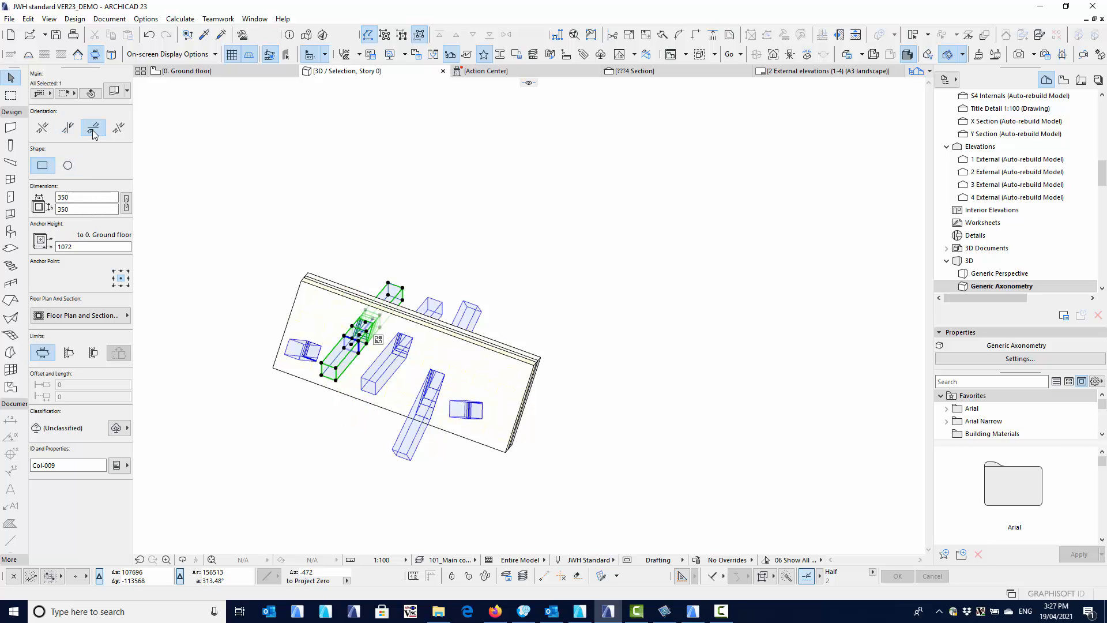
click(375, 385)
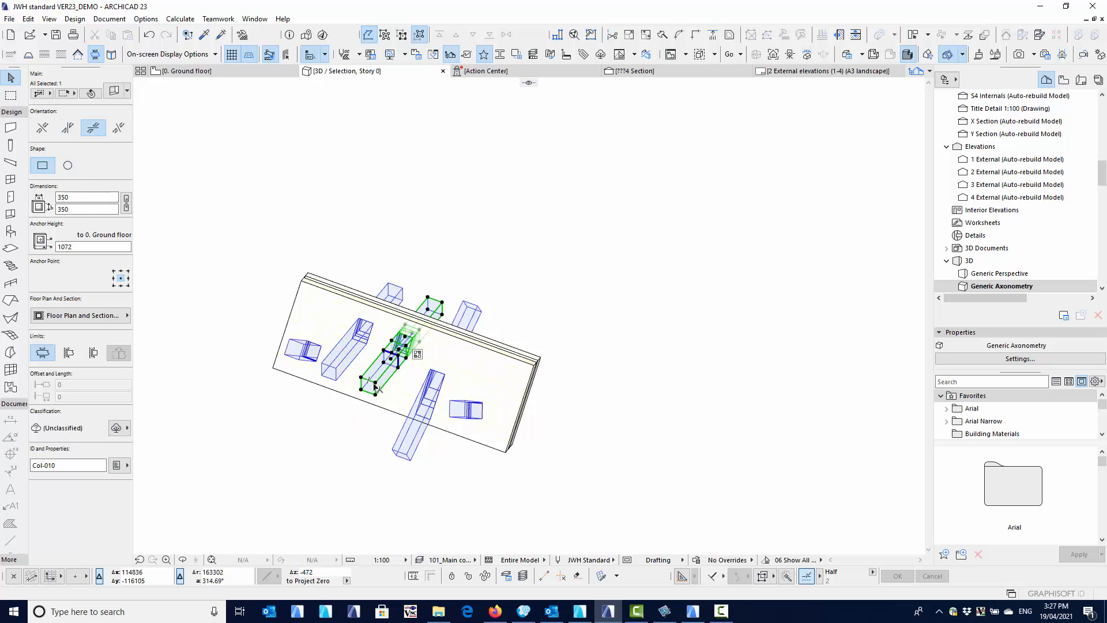
click(43, 127)
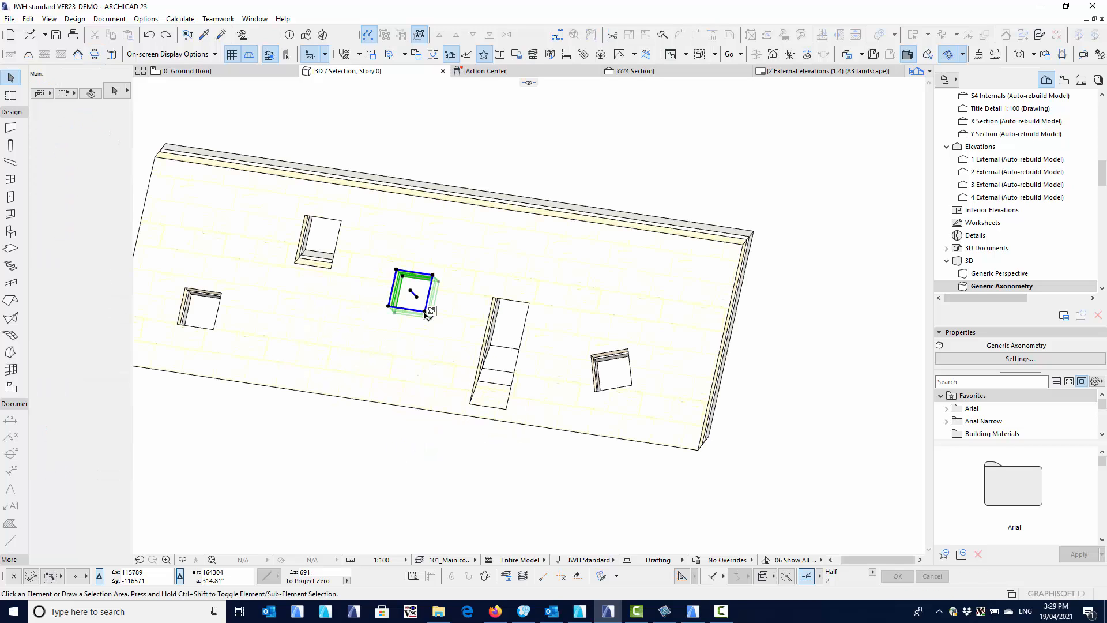
- Stretch the middle square opening to about 541 wide by 668 high, and offset all its edges outward to about 852 by 979
click(428, 314)
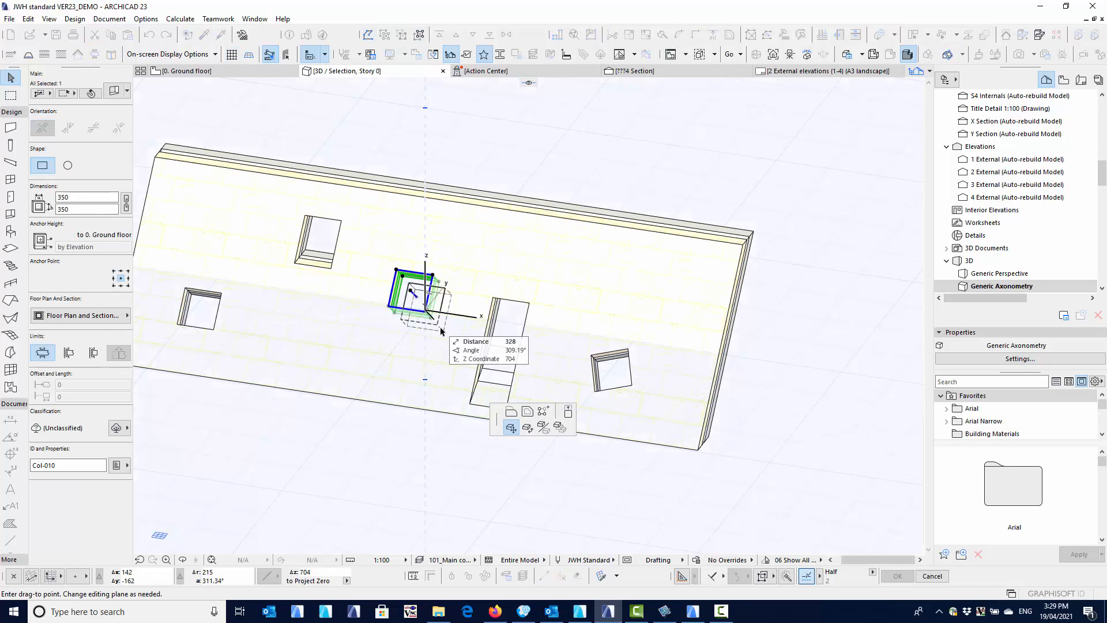
click(512, 413)
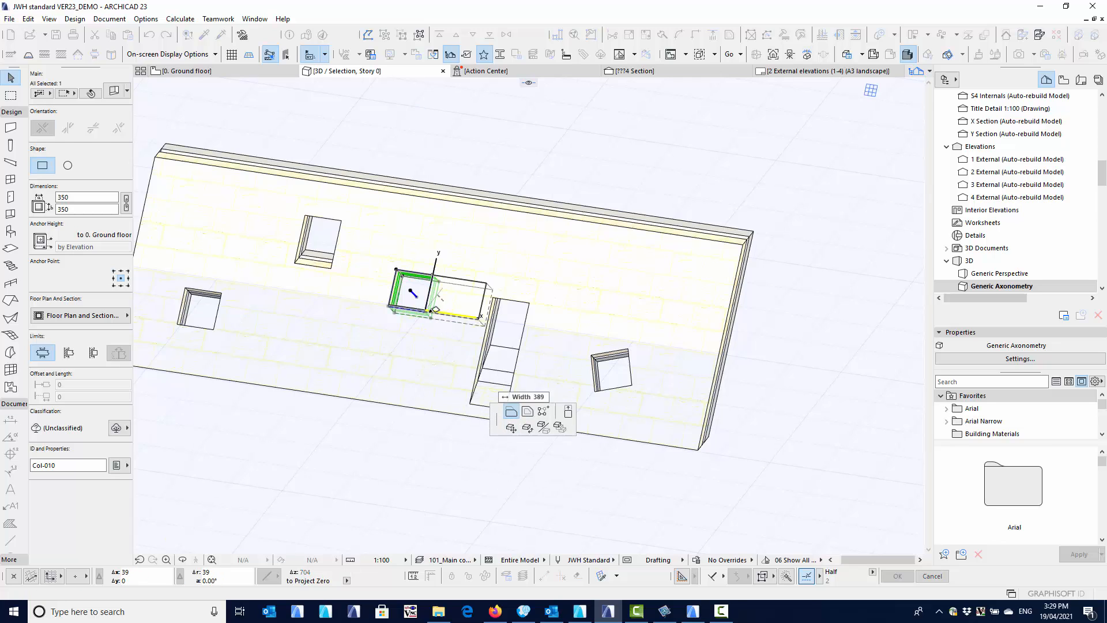
click(450, 311)
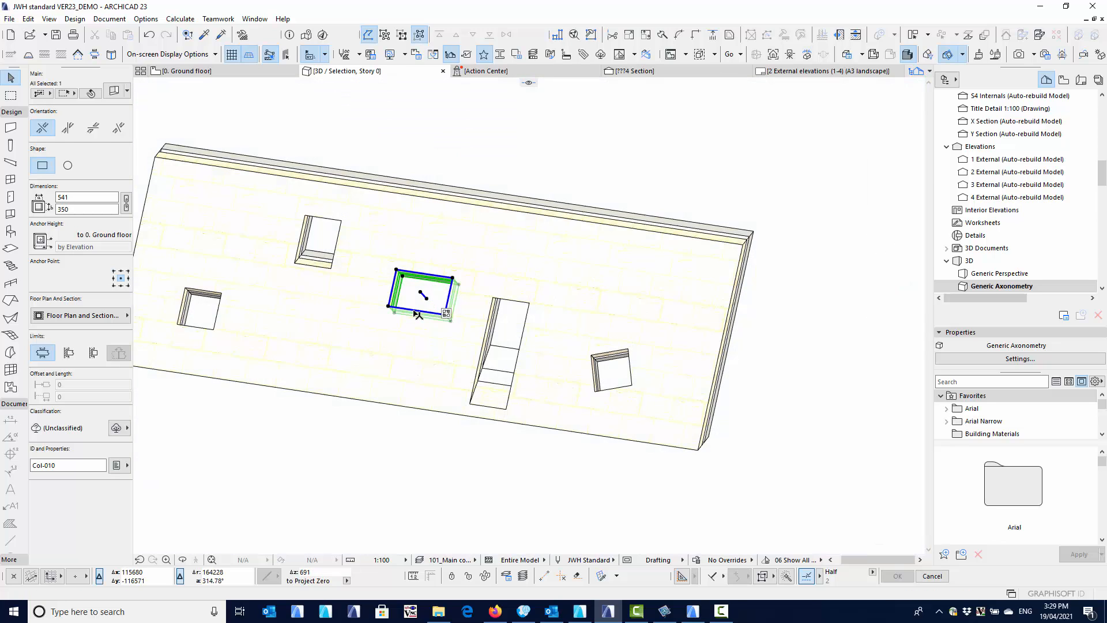
click(415, 314)
click(396, 271)
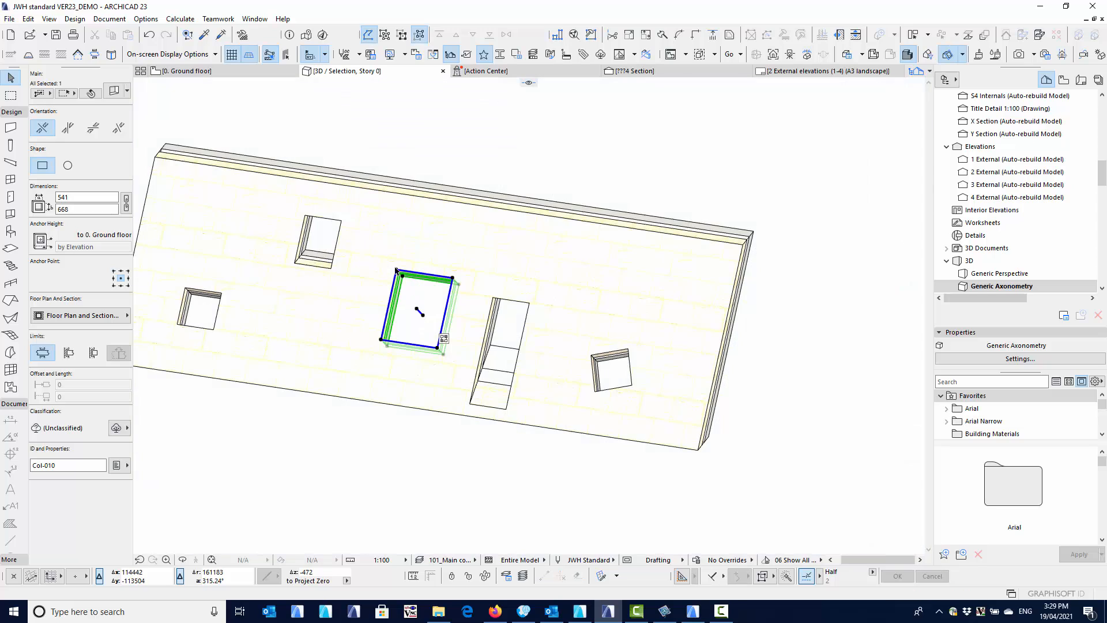
click(396, 271)
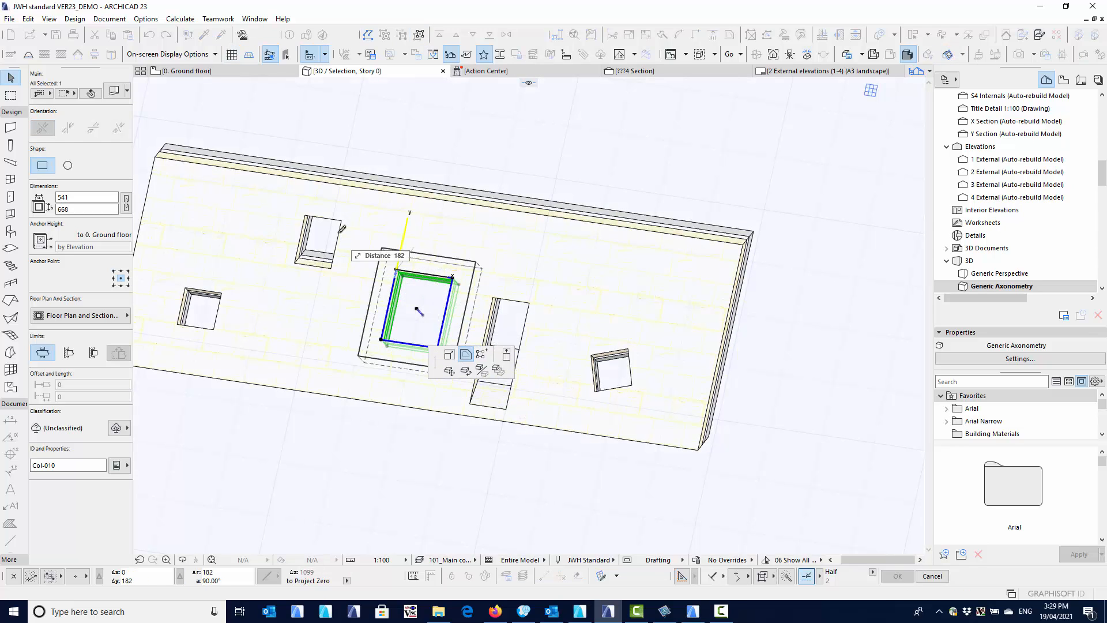
click(384, 249)
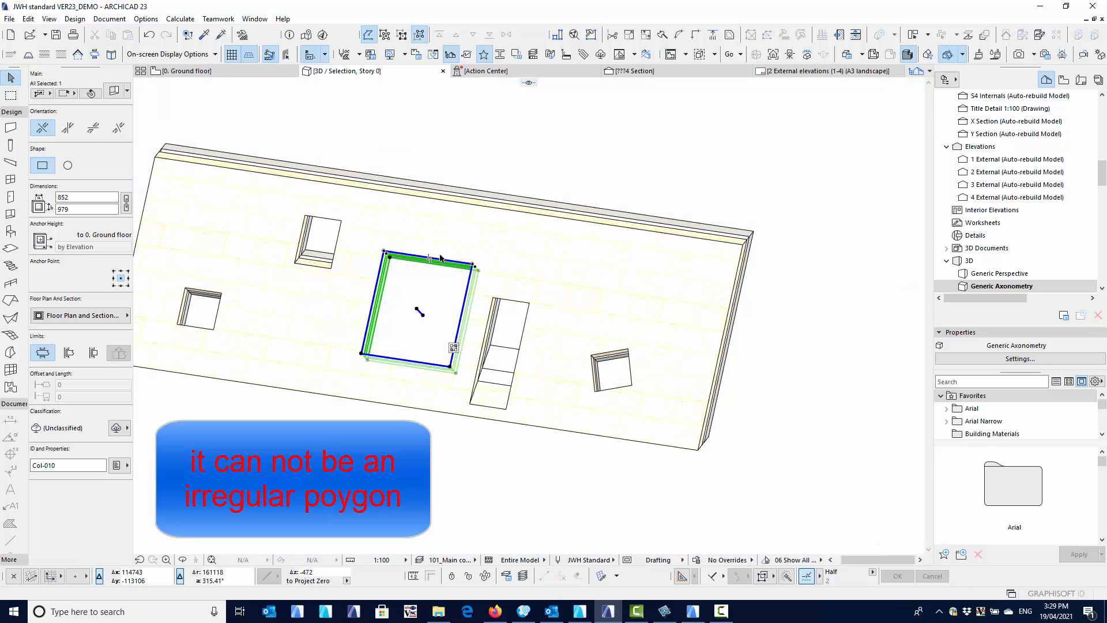
click(440, 258)
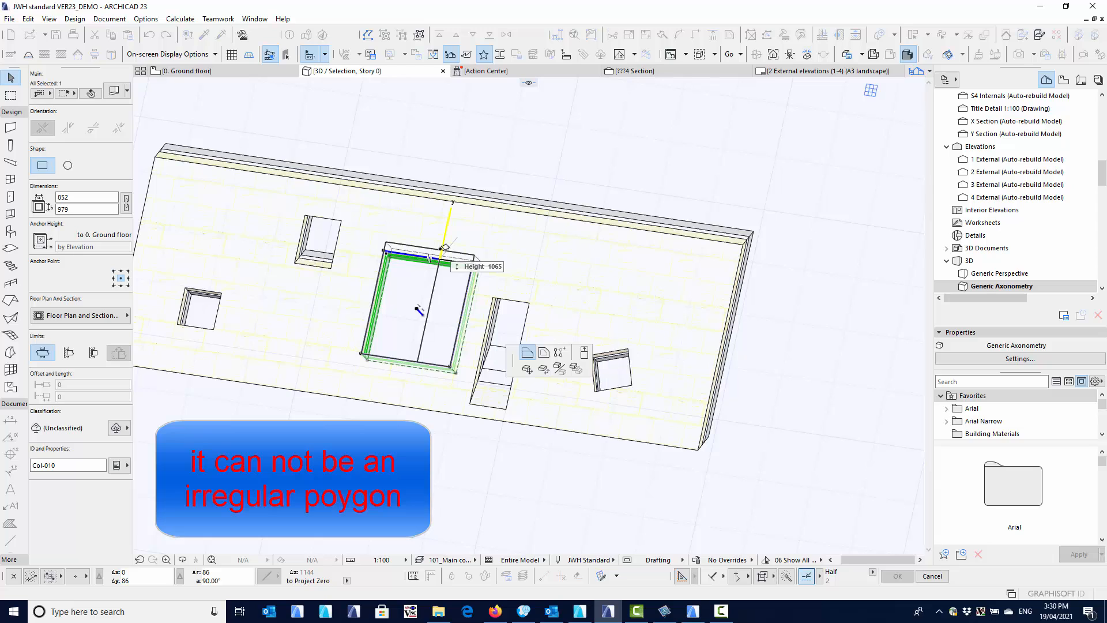
right_click(443, 275)
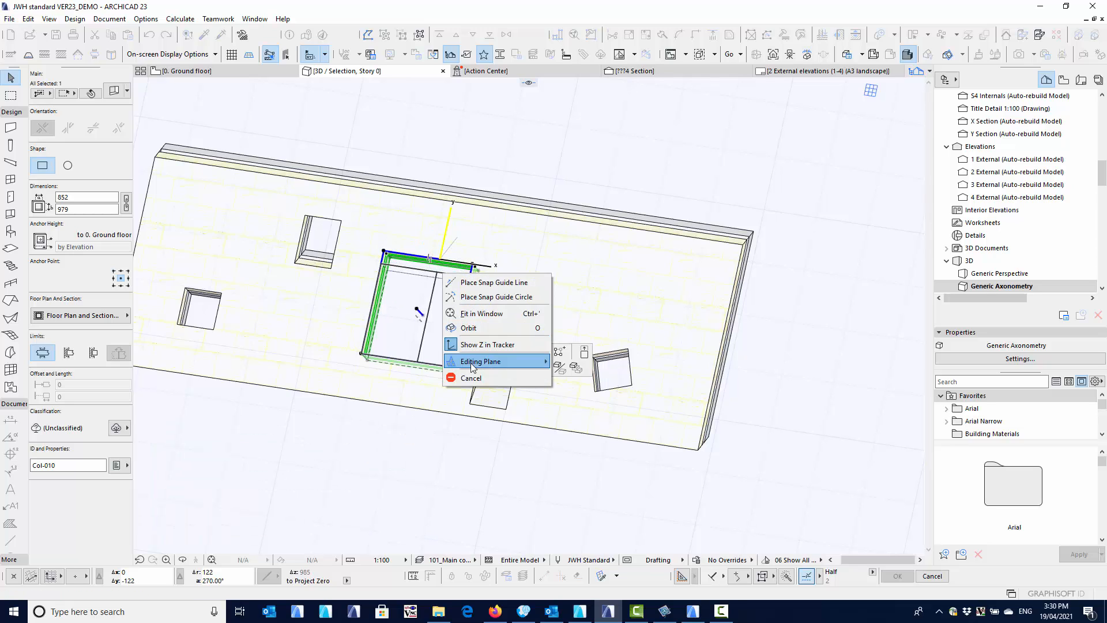
click(471, 378)
click(397, 268)
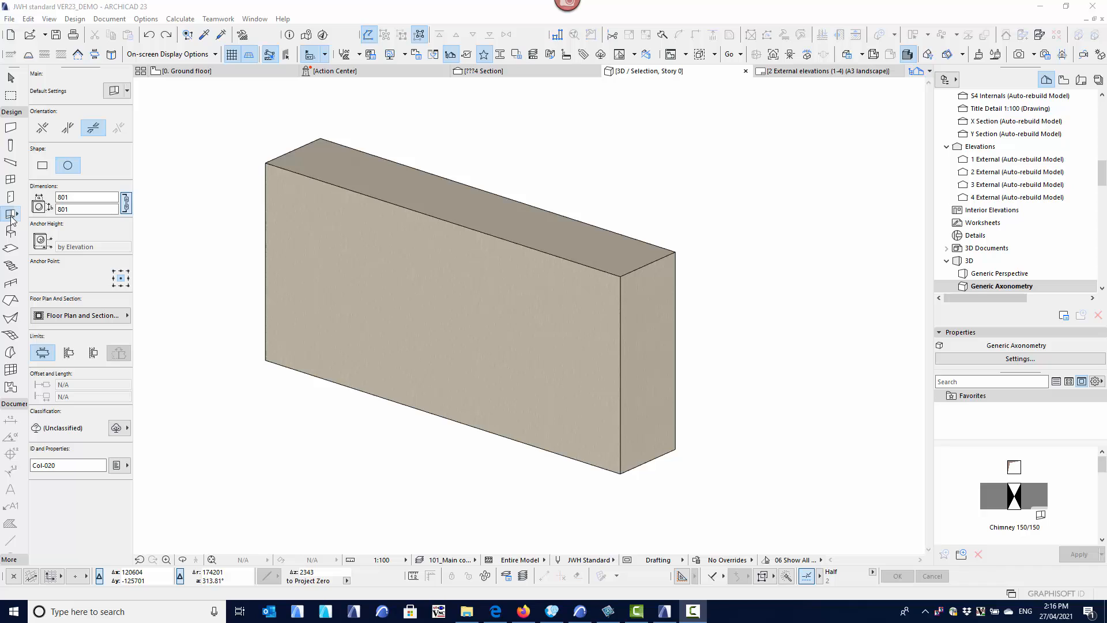
- Place a circular opening 801 in diameter, perpendicular to the front face of the thick wall, and select it
click(44, 129)
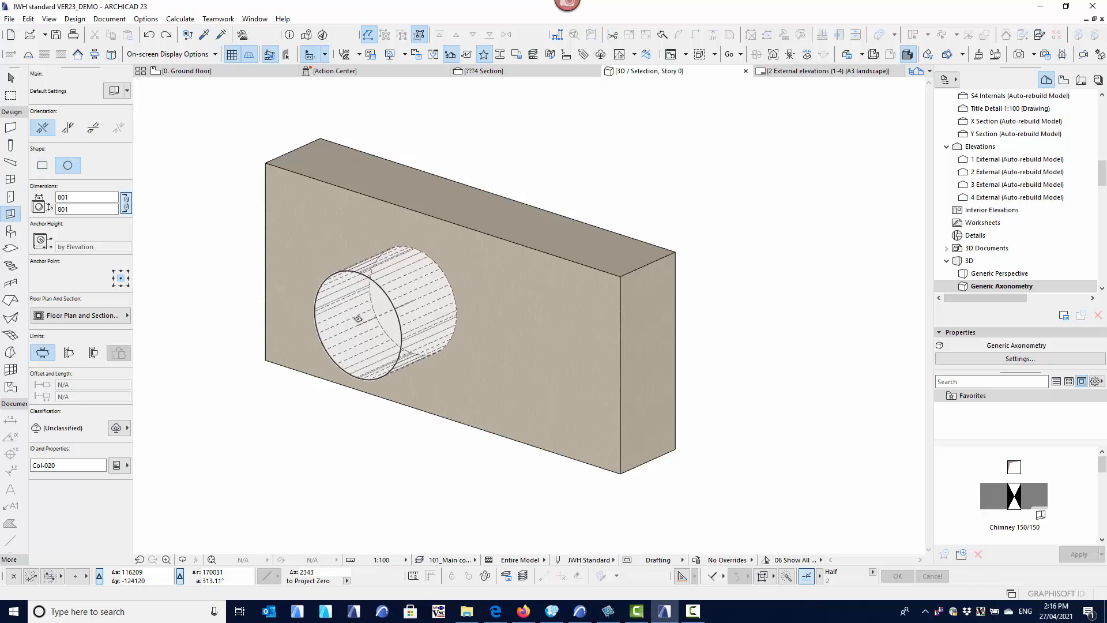
click(344, 305)
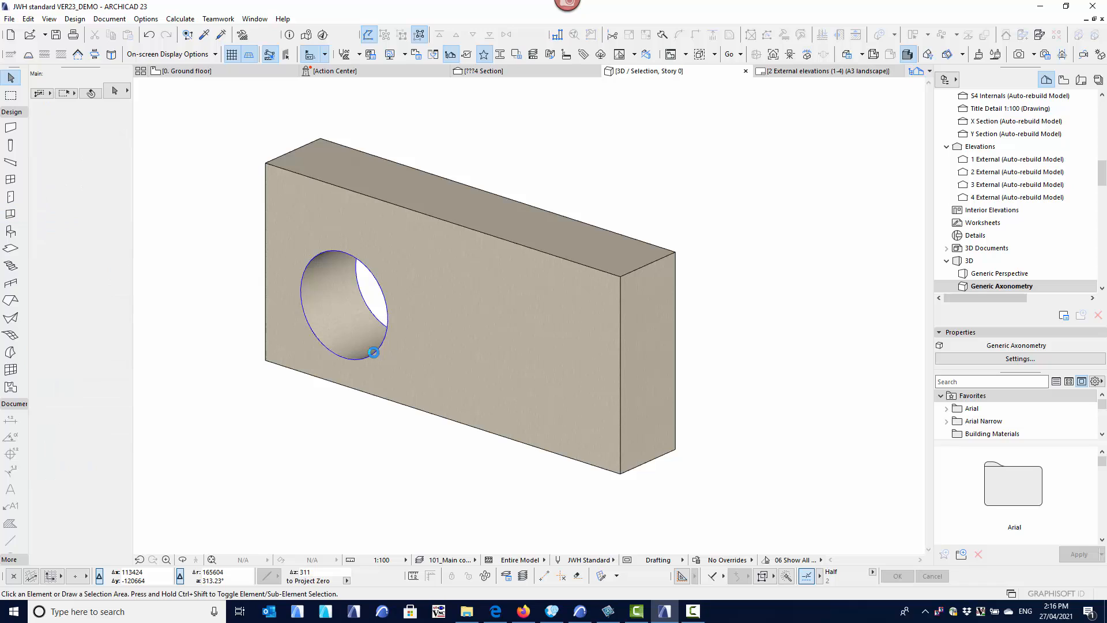
click(373, 351)
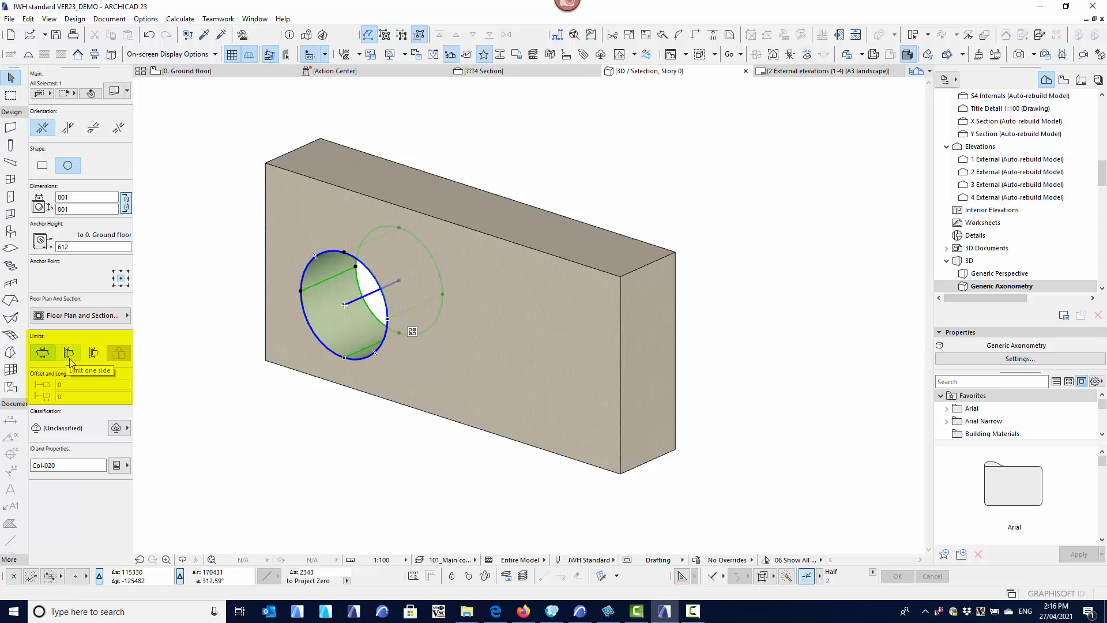
- Try the one-side and both-sides limits on the circular opening, and return it to unlimited
click(70, 354)
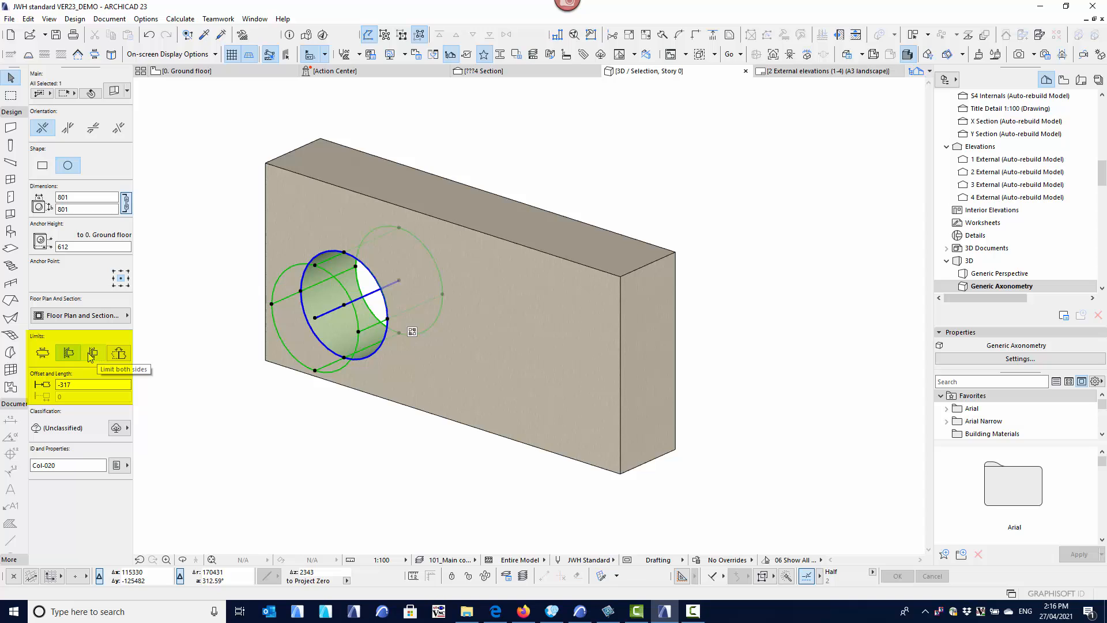
click(97, 358)
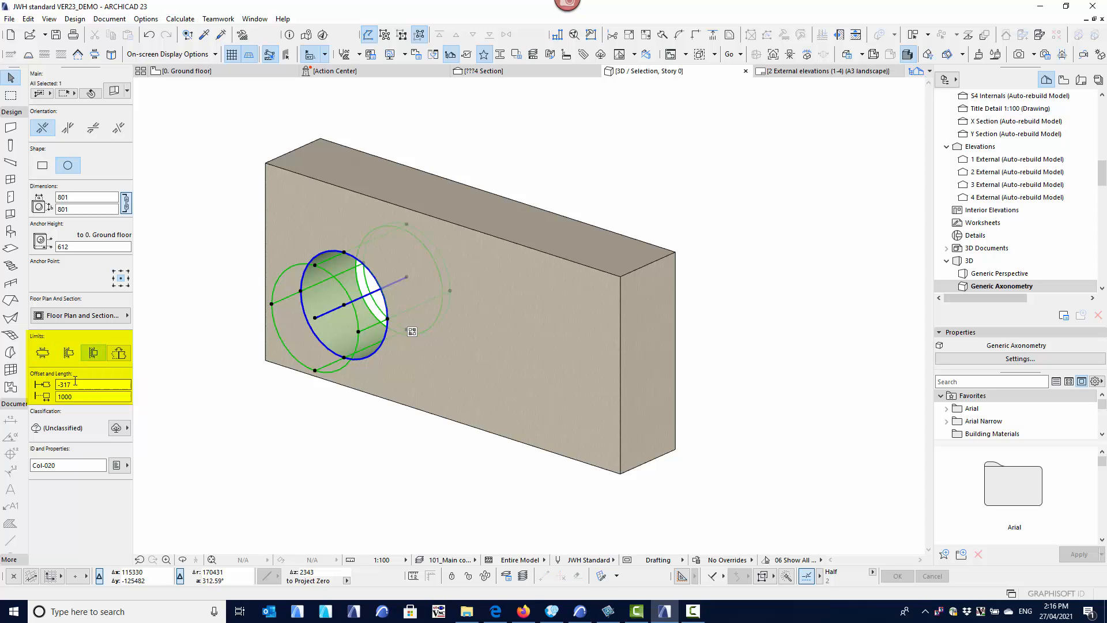
click(42, 355)
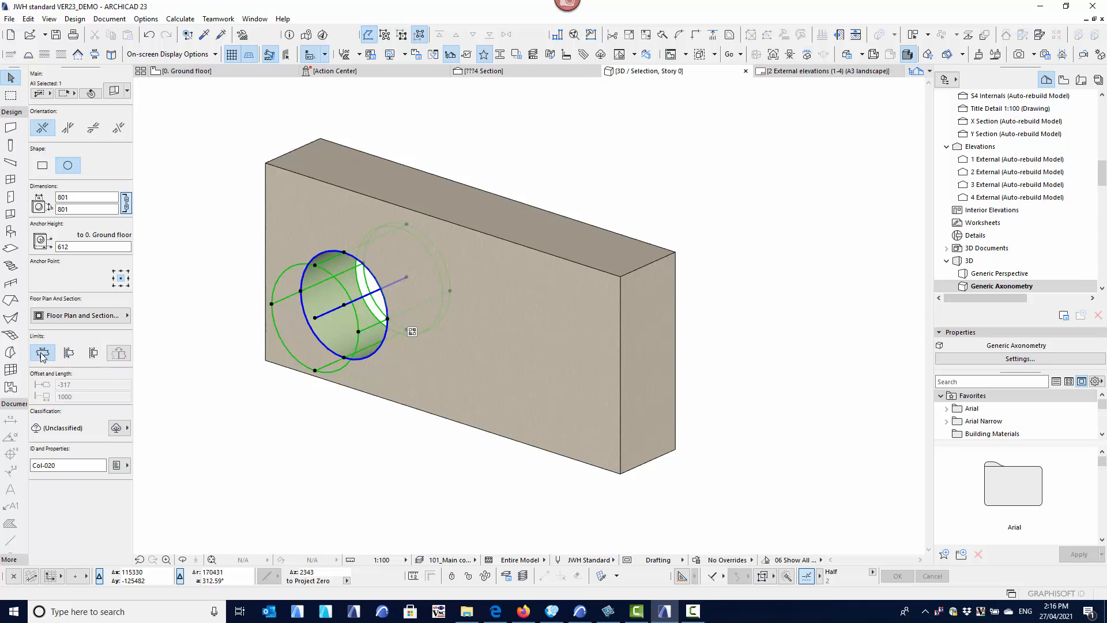
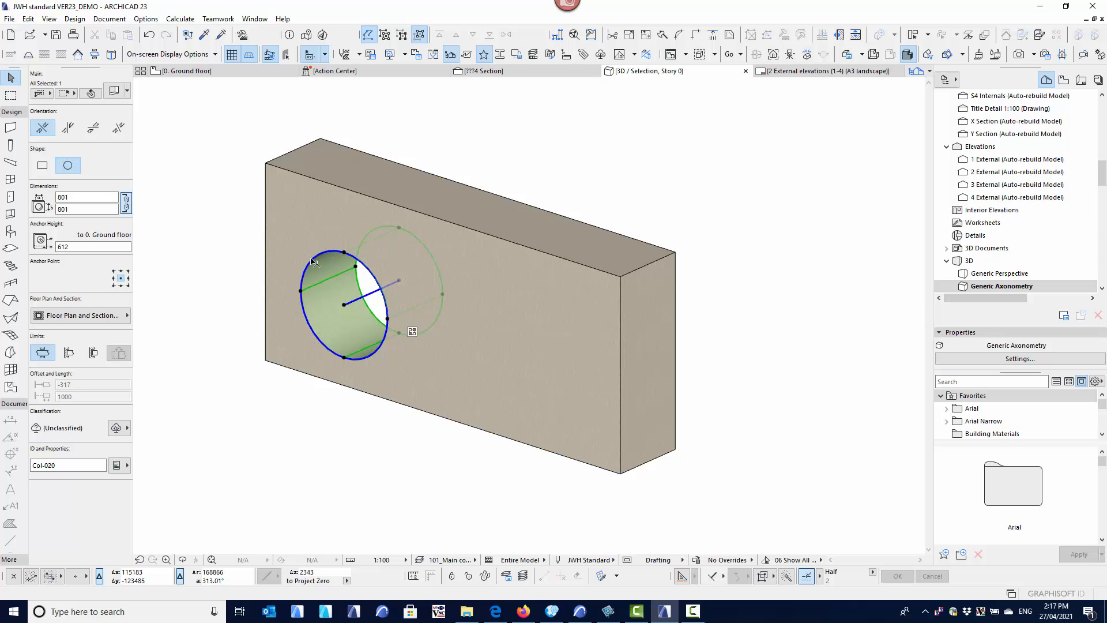
- Limit the circular opening's depth from the wall's front face graphically, and set its offset to -250
click(401, 283)
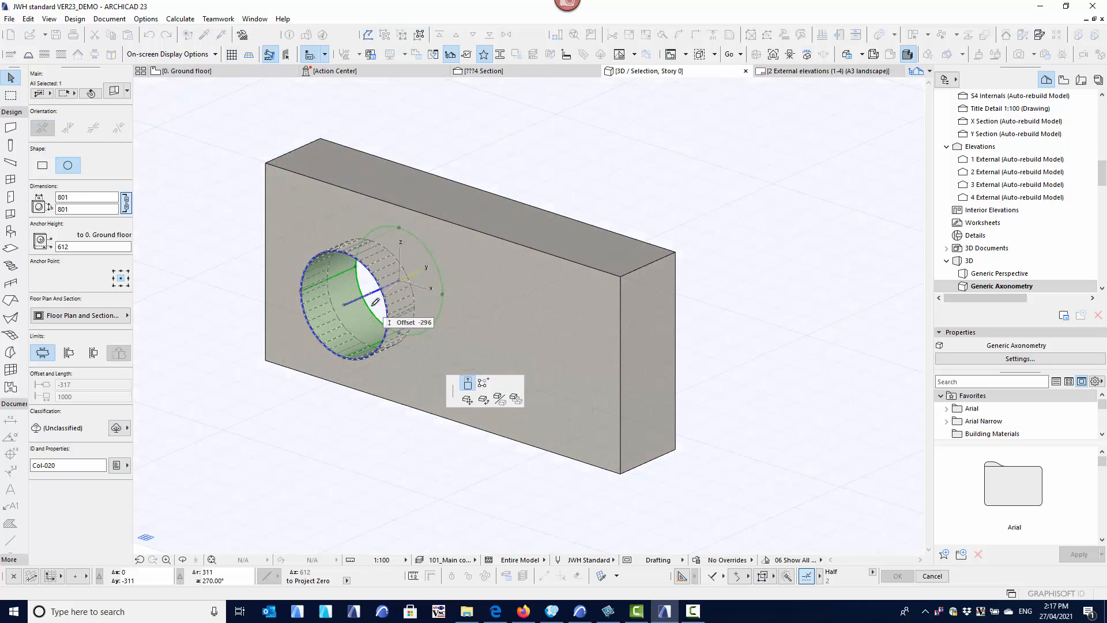
click(361, 321)
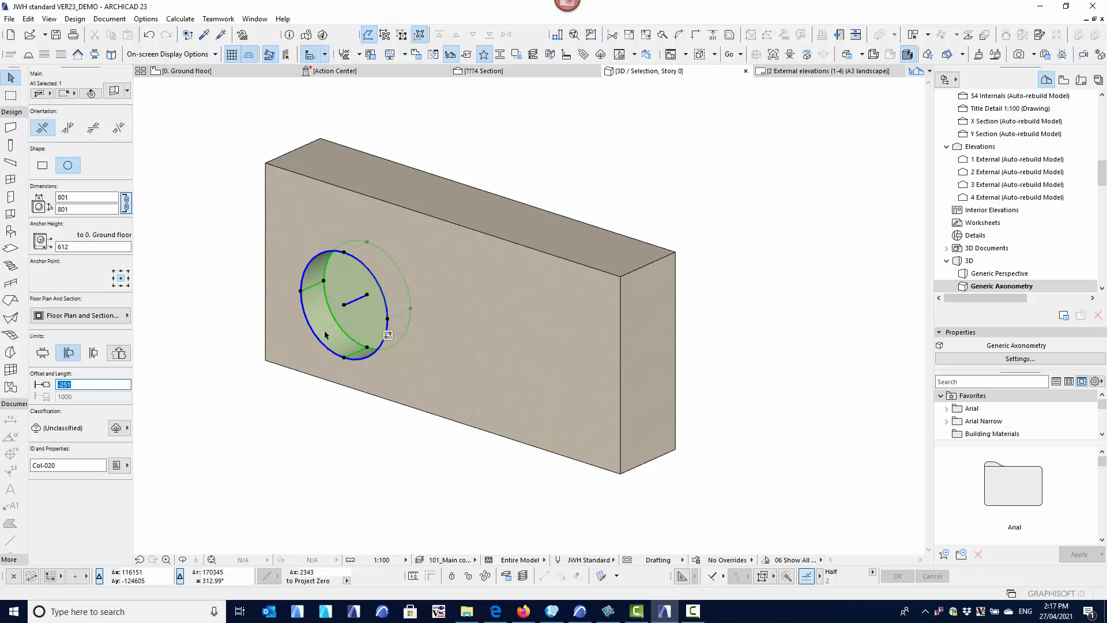
click(368, 301)
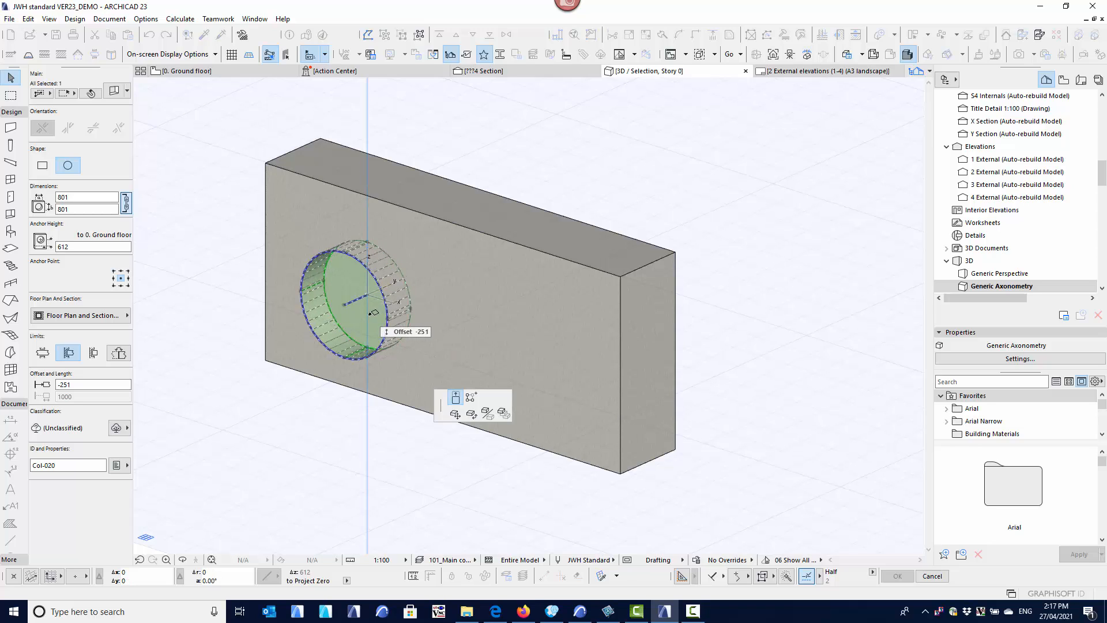
text(-)
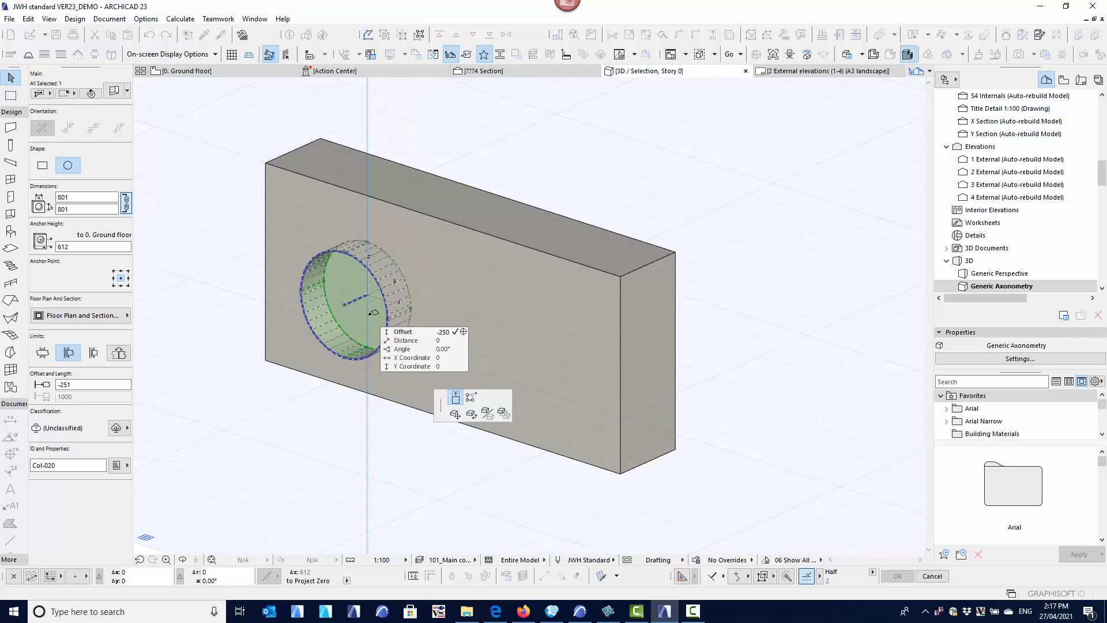
text(250)
key(Return)
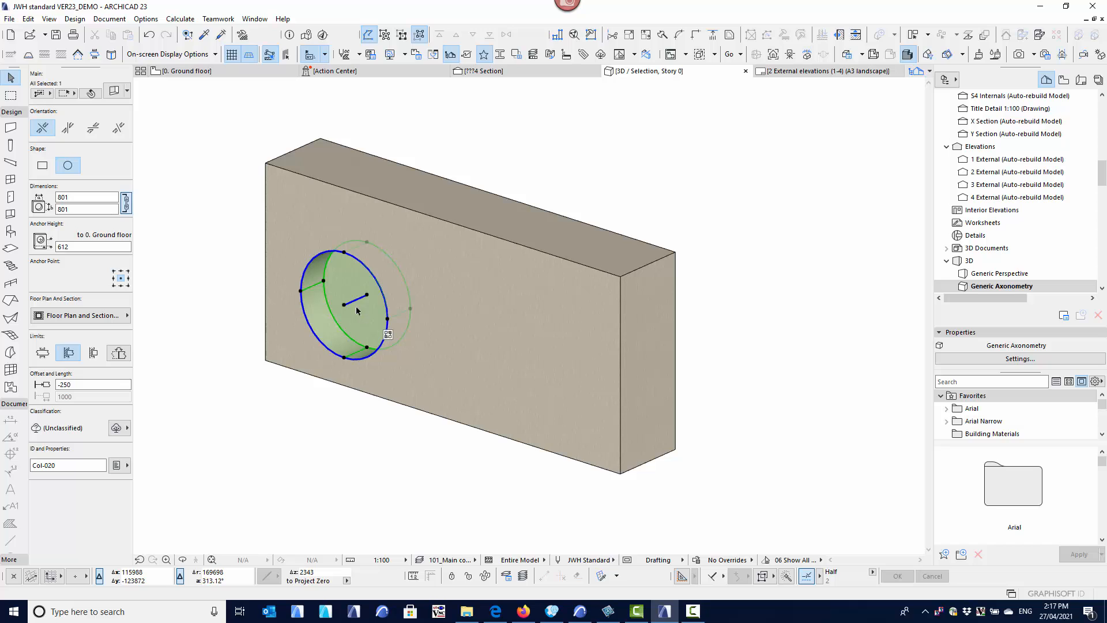
- Make the circular opening unlimited again and limit it from its front end with an offset of about 207
click(42, 354)
click(317, 326)
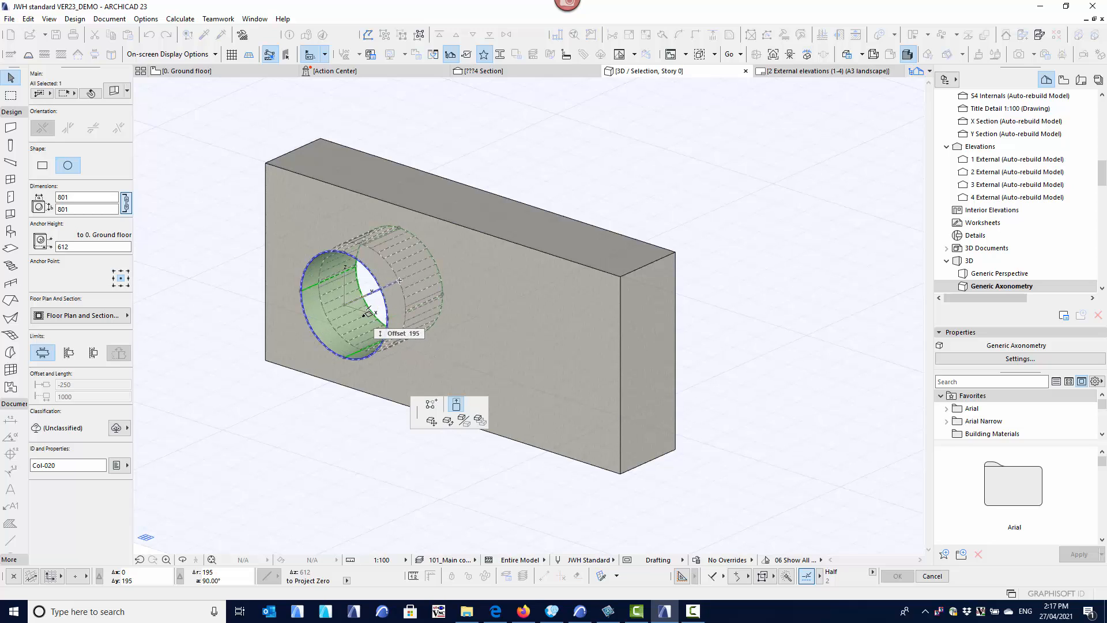
click(369, 311)
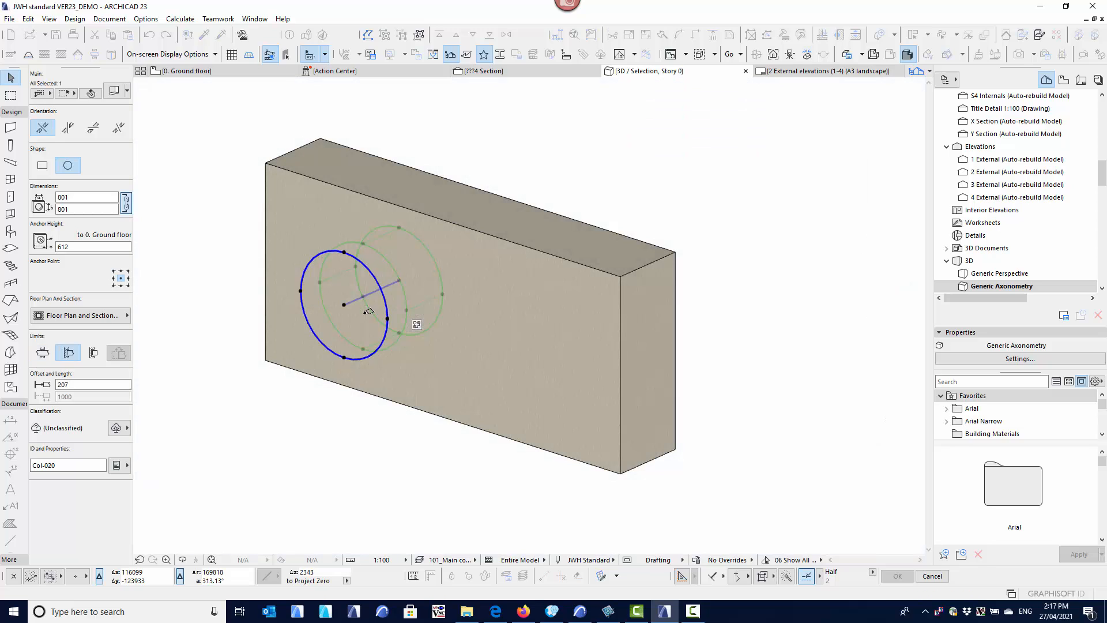
- Flip the limited circular opening's direction so that it extends out of the wall's front side
shift+middle_drag(551, 364, 153, 298)
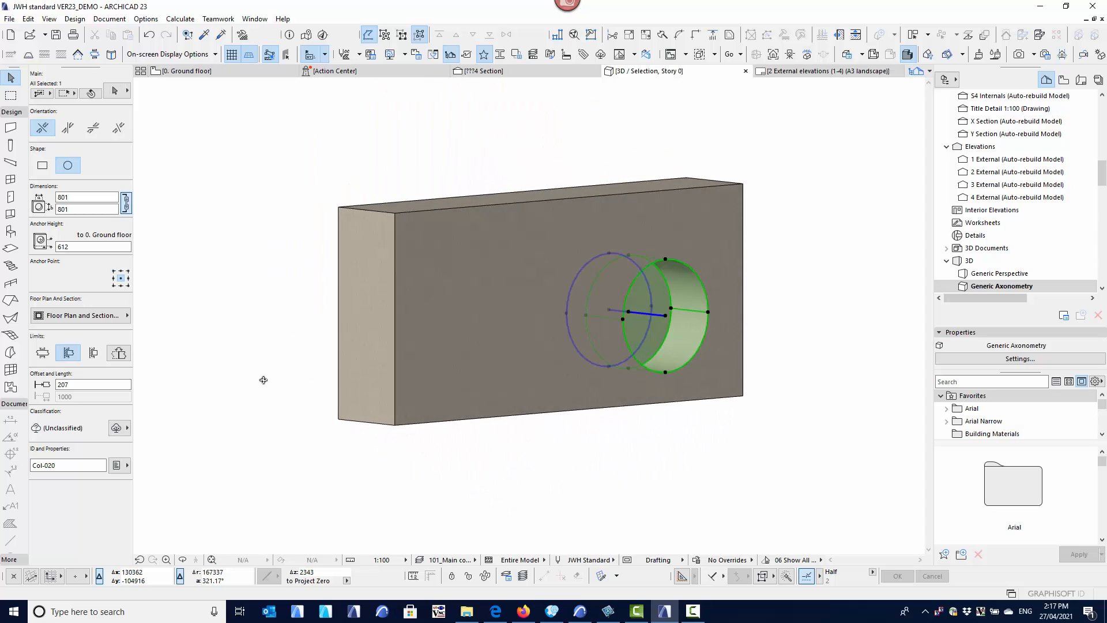
shift+middle_drag(264, 379, 421, 405)
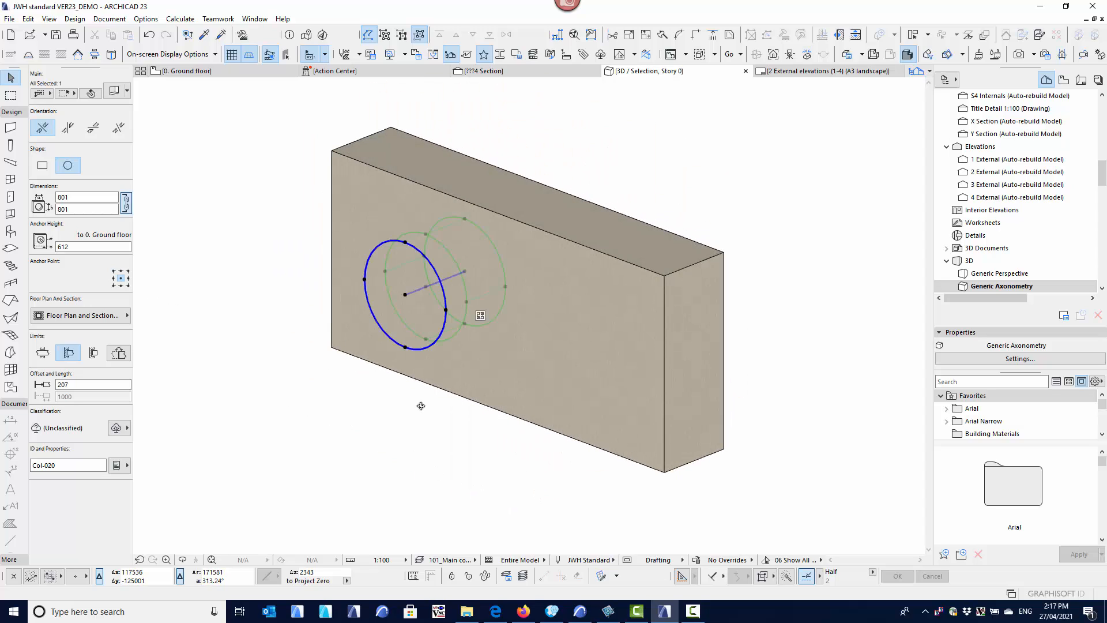
mouse_move(404, 272)
shift+middle_down()
mouse_move(441, 297)
mouse_move(408, 255)
shift+middle_up()
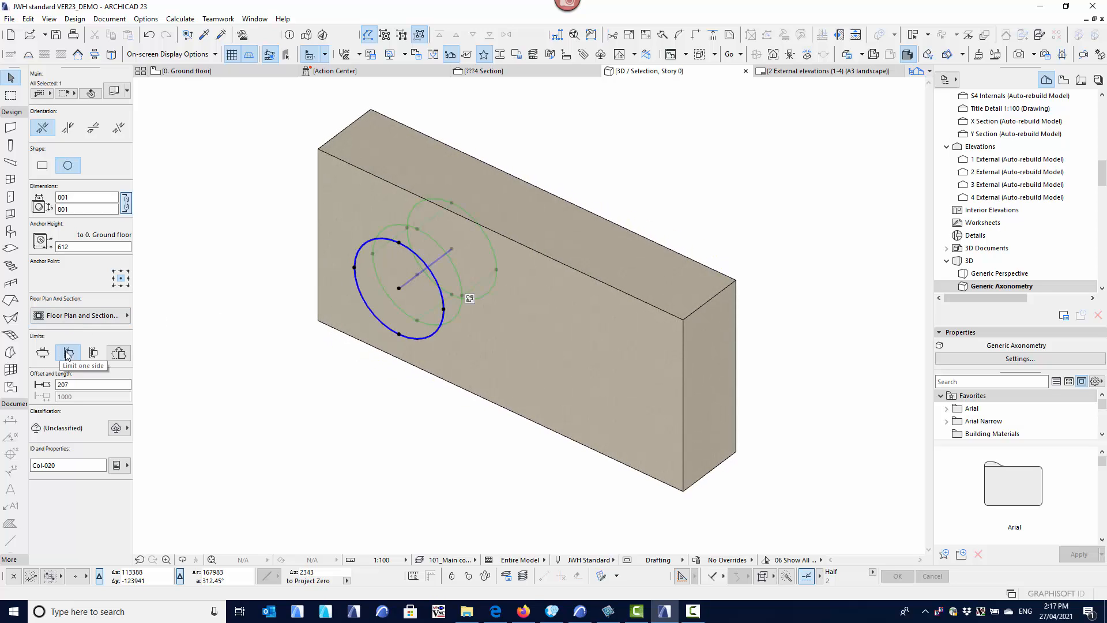
click(119, 354)
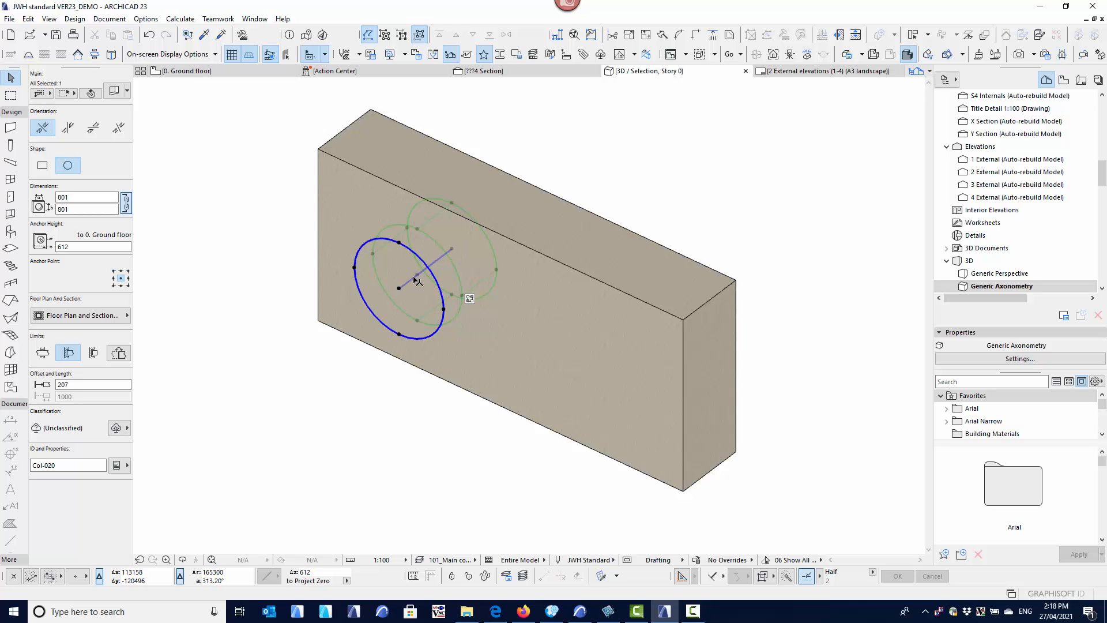
click(119, 353)
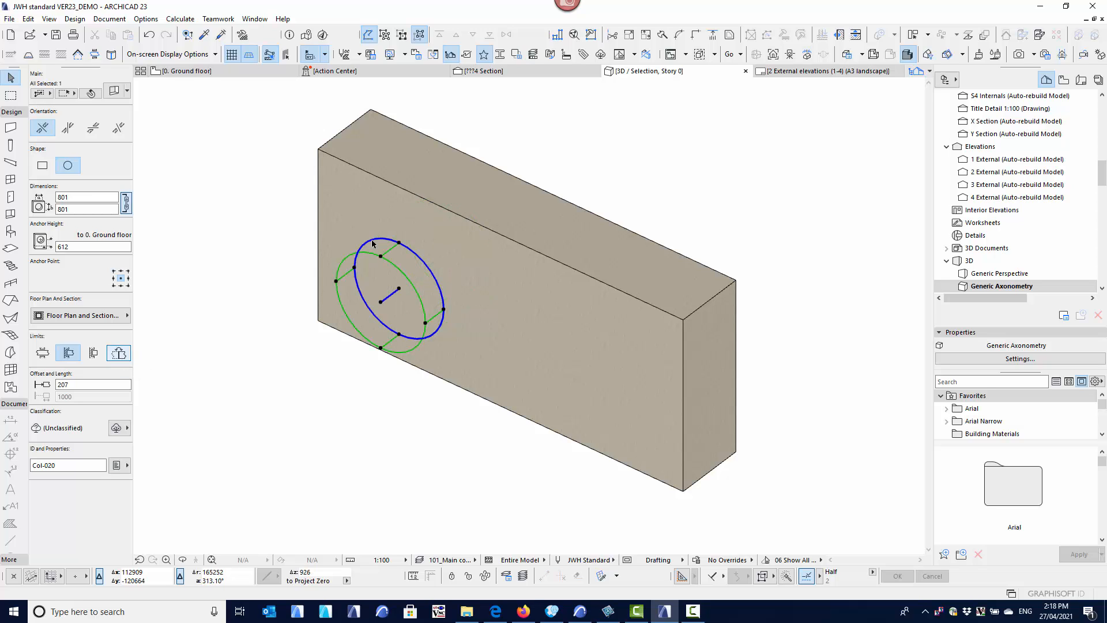
- Turn on the display of opening bodies in 3D and examine the circular opening's volume against the wall
shift+middle_drag(418, 370, 375, 367)
shift+middle_drag(407, 386, 460, 395)
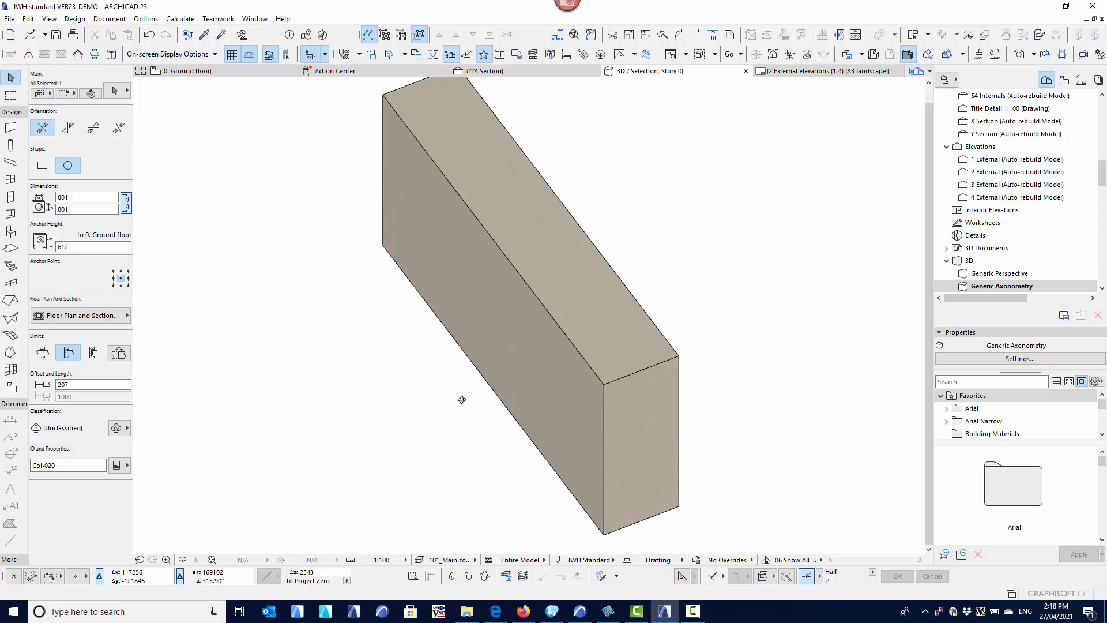
click(96, 55)
shift+middle_drag(465, 402, 427, 388)
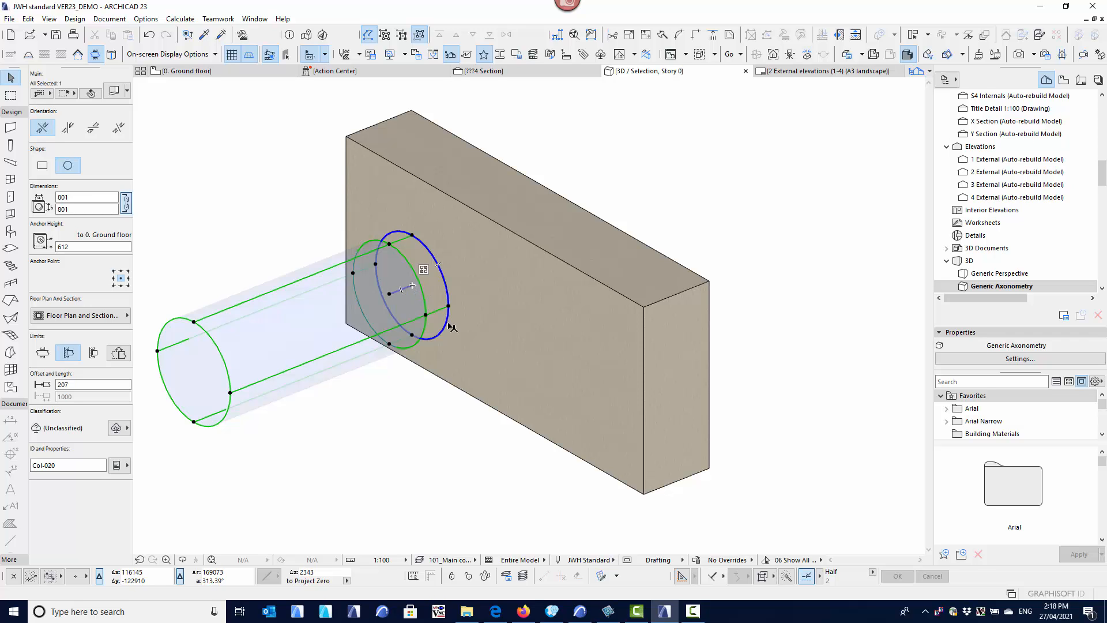
shift+middle_drag(452, 327, 331, 410)
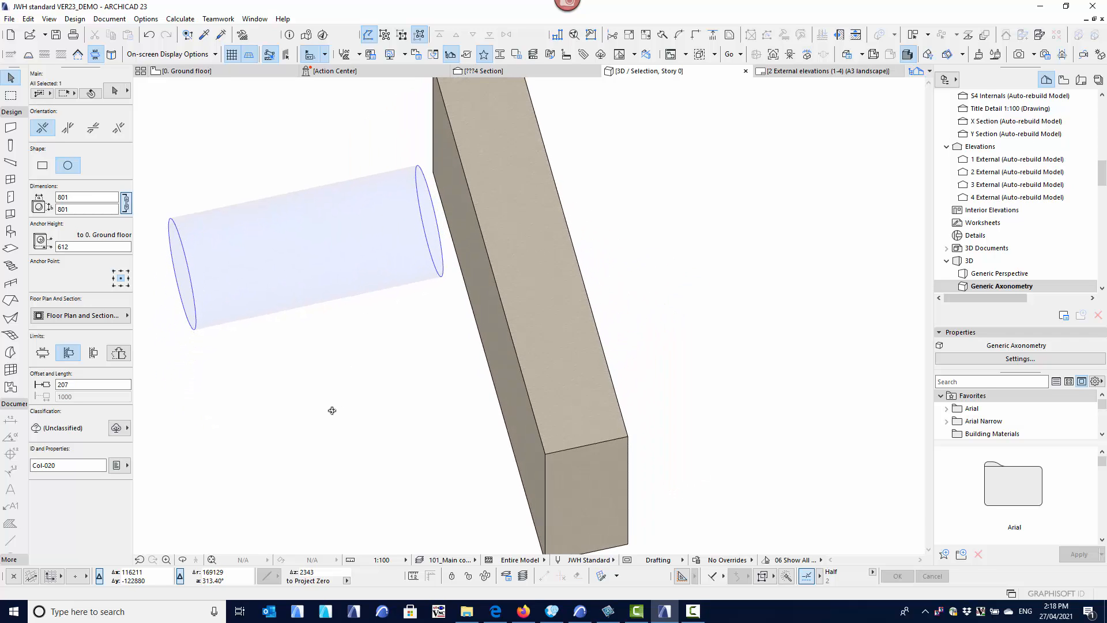
- Move the circular opening's limited end back into the wall to an offset of about -312, and deselect the opening
click(430, 220)
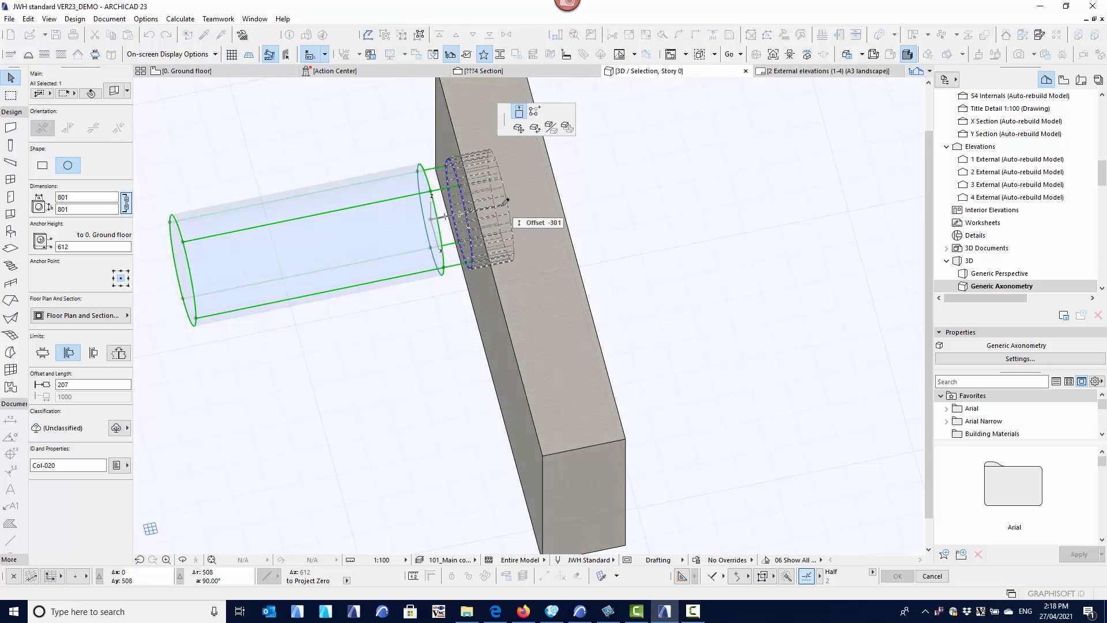
click(507, 203)
shift+middle_drag(474, 344, 460, 414)
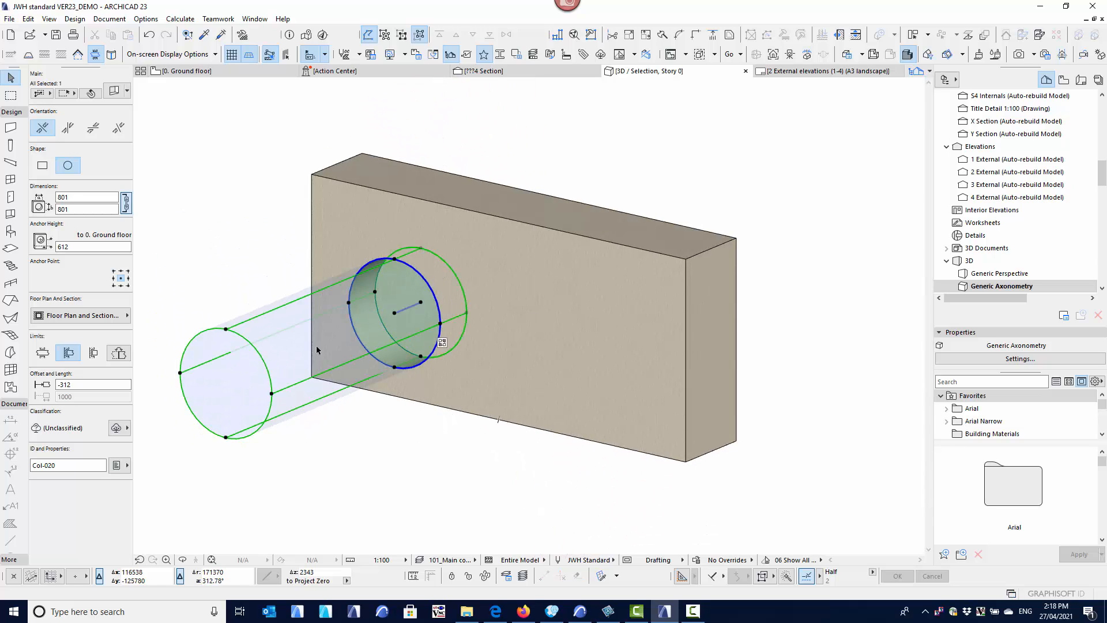
click(75, 384)
click(270, 444)
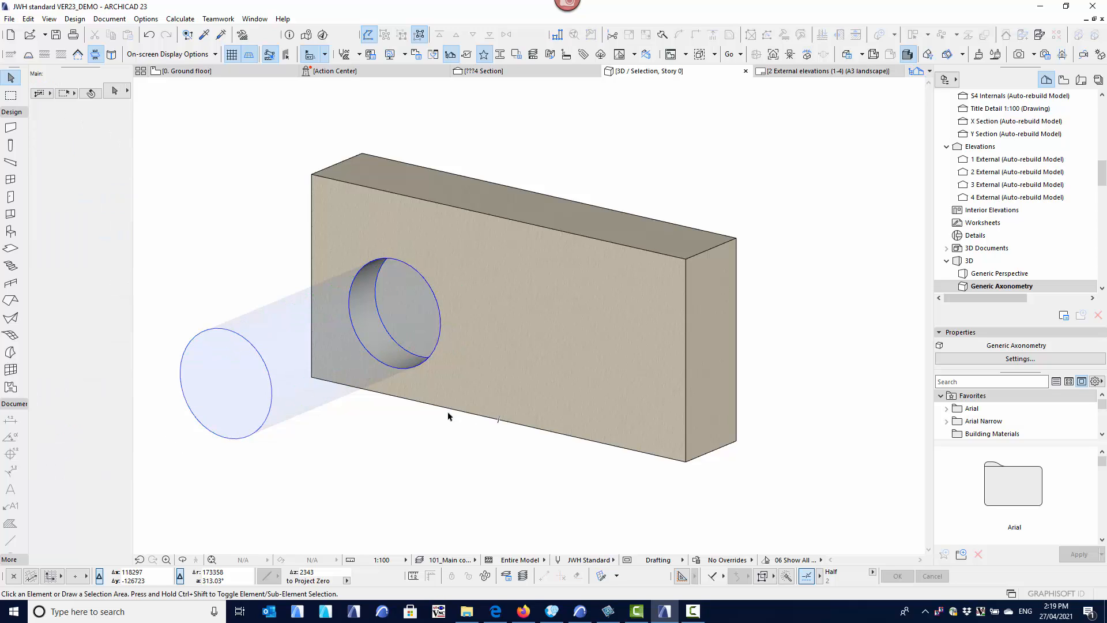
- Place a vertical, unlimited circular opening of size 801 on the lower front edge of the wall, beside the existing opening
click(10, 217)
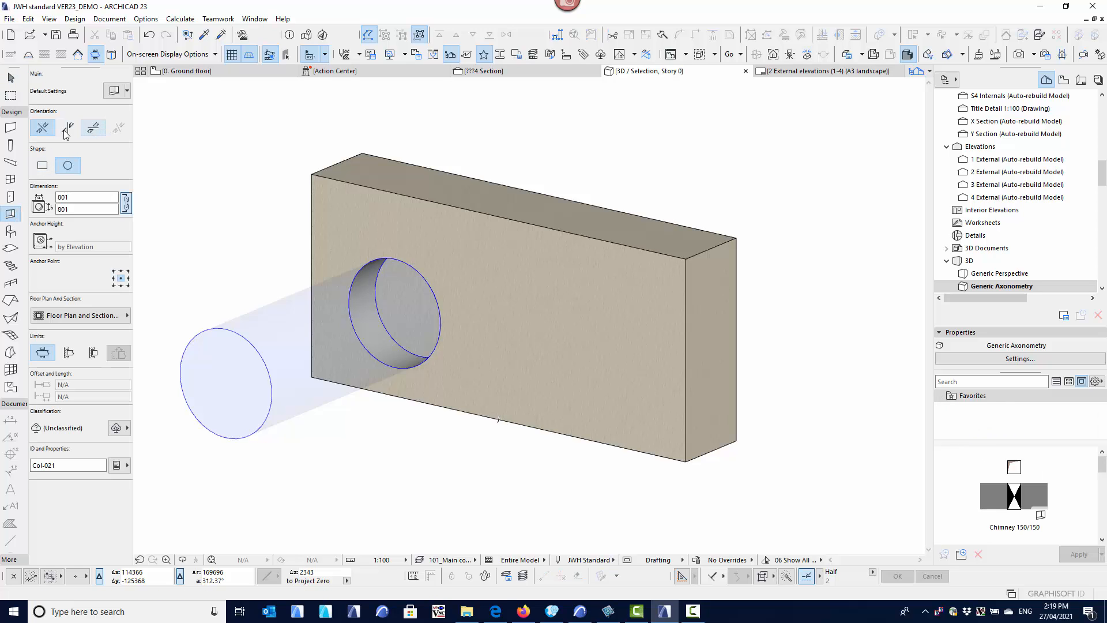
click(67, 128)
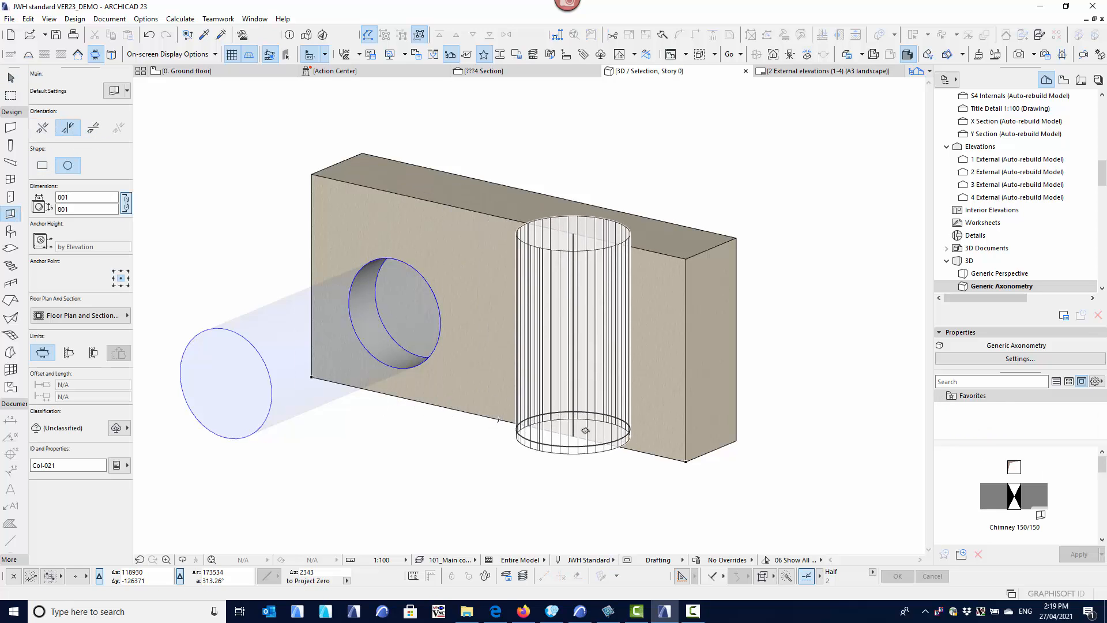
click(569, 436)
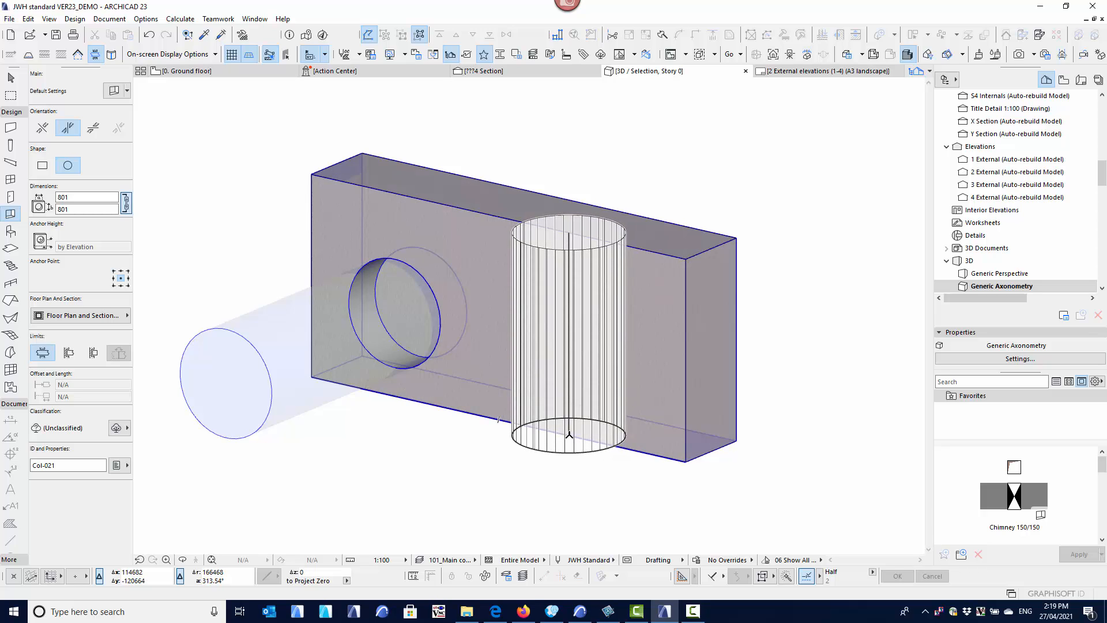
click(569, 437)
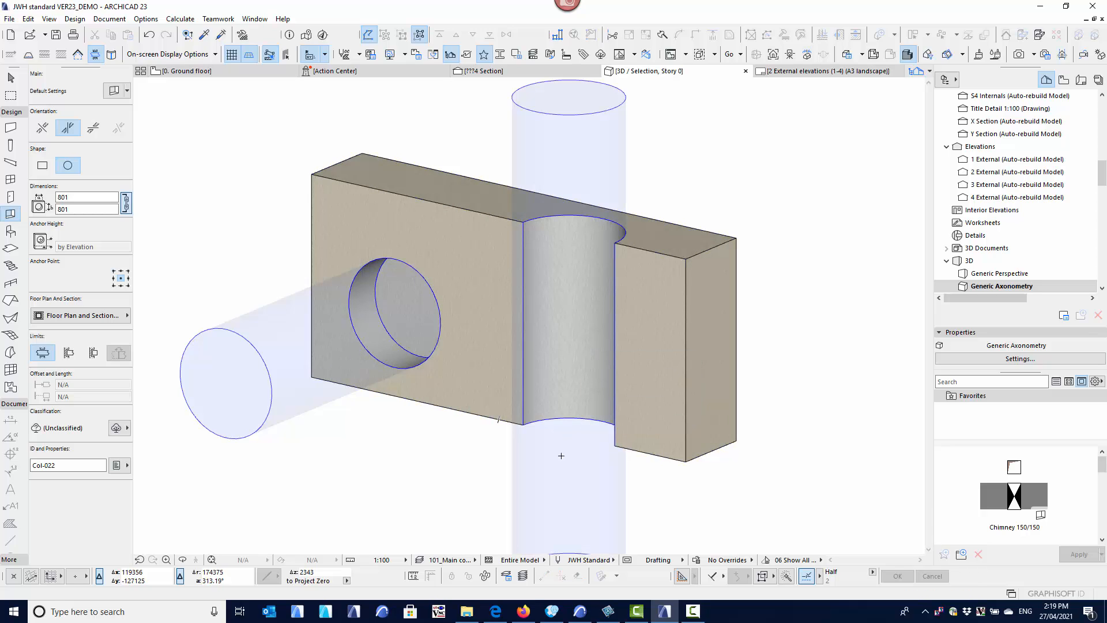
scroll(569, 451, down, 2)
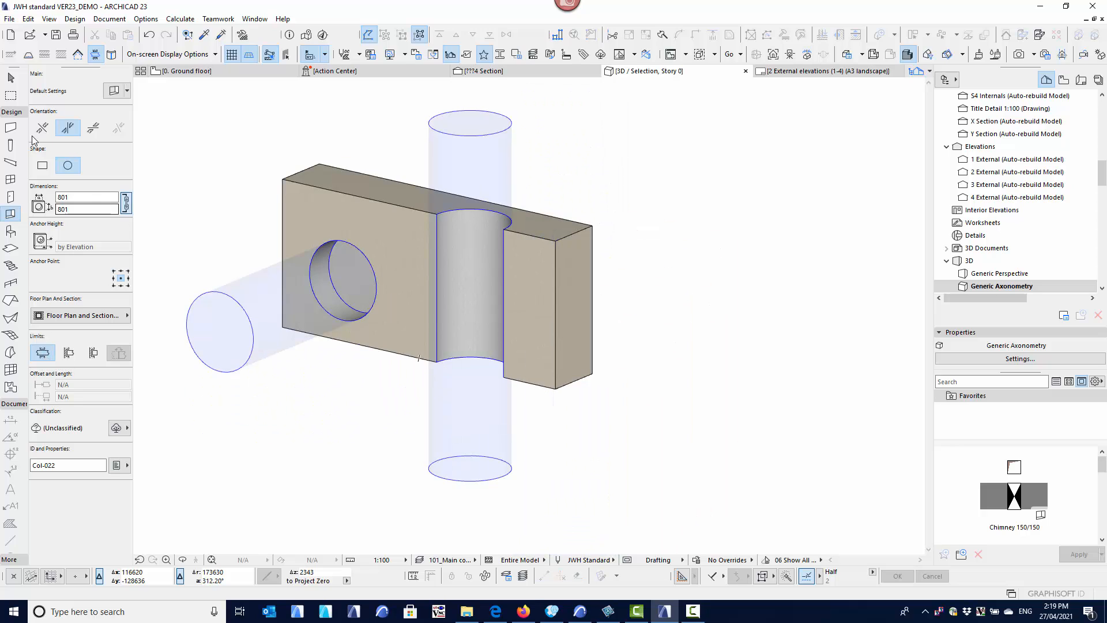
- Limit the vertical opening graphically at both ends, with an offset of about -1032 and a length of about 499
click(10, 78)
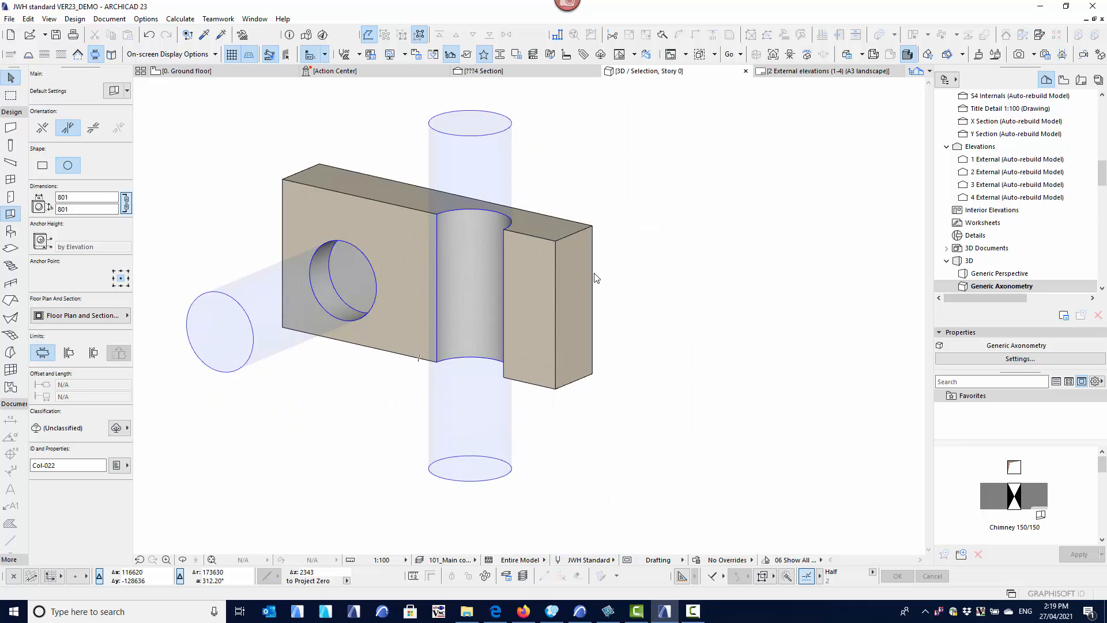
click(505, 233)
click(471, 223)
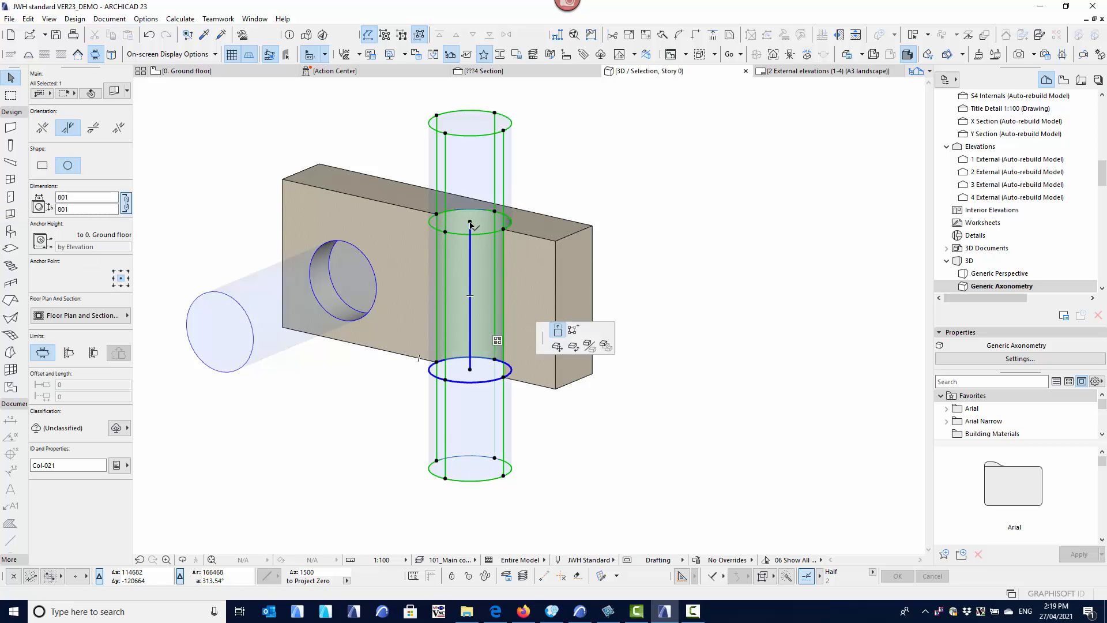
click(470, 369)
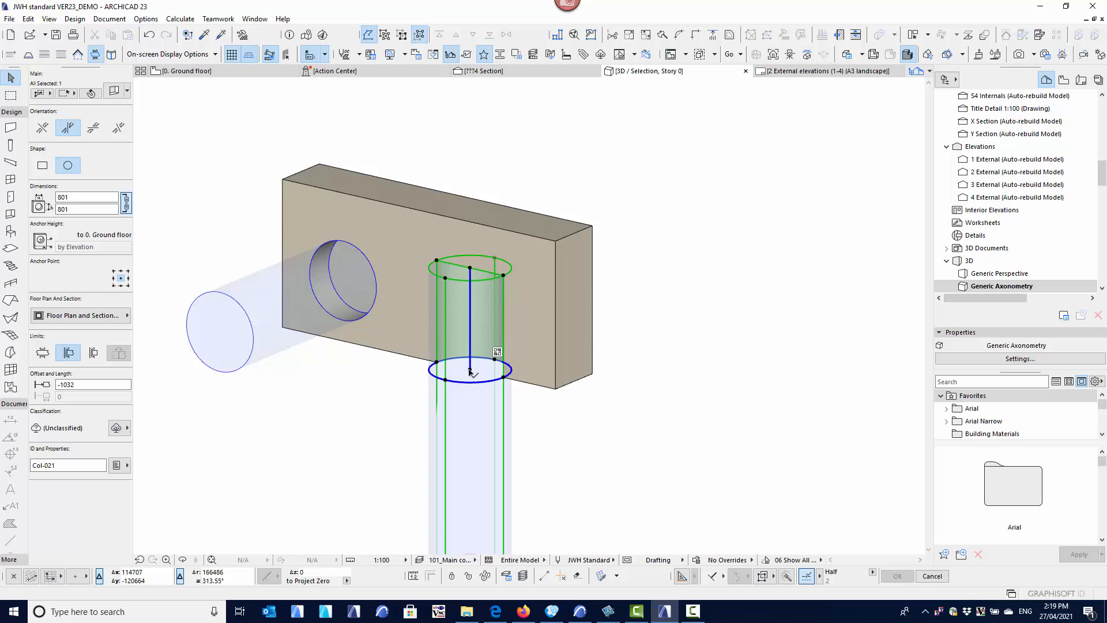
click(470, 370)
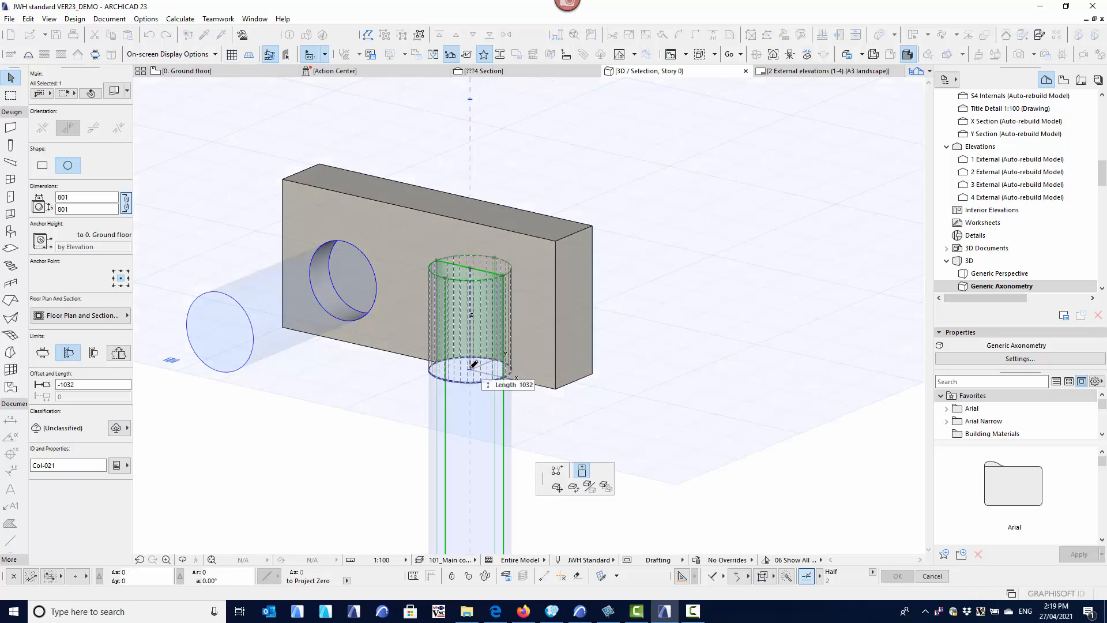
click(473, 313)
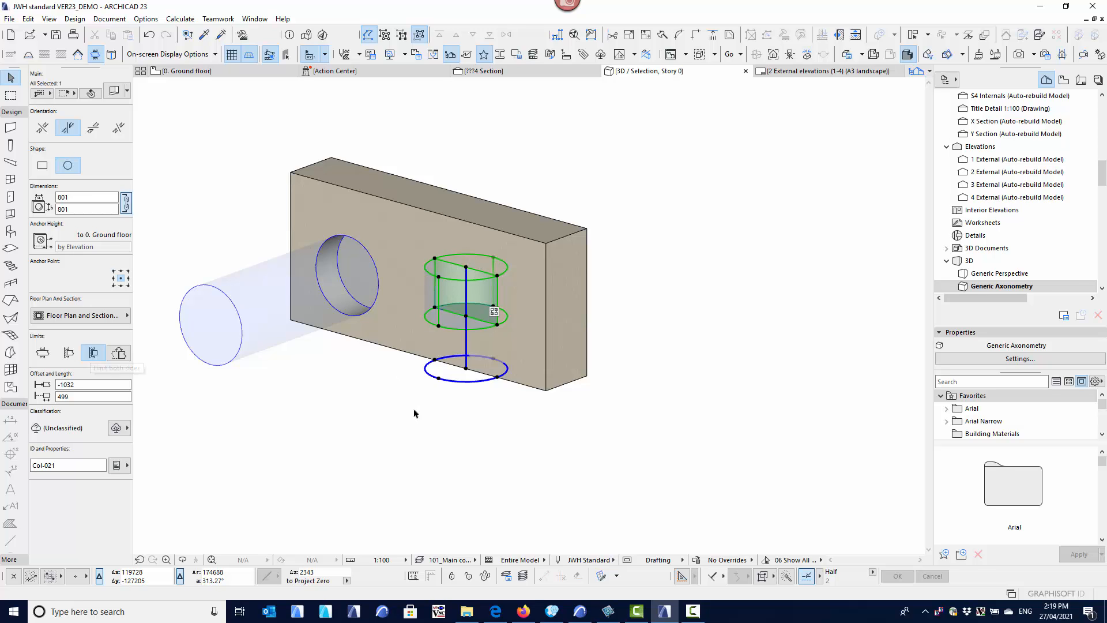
shift+middle_drag(413, 410, 366, 457)
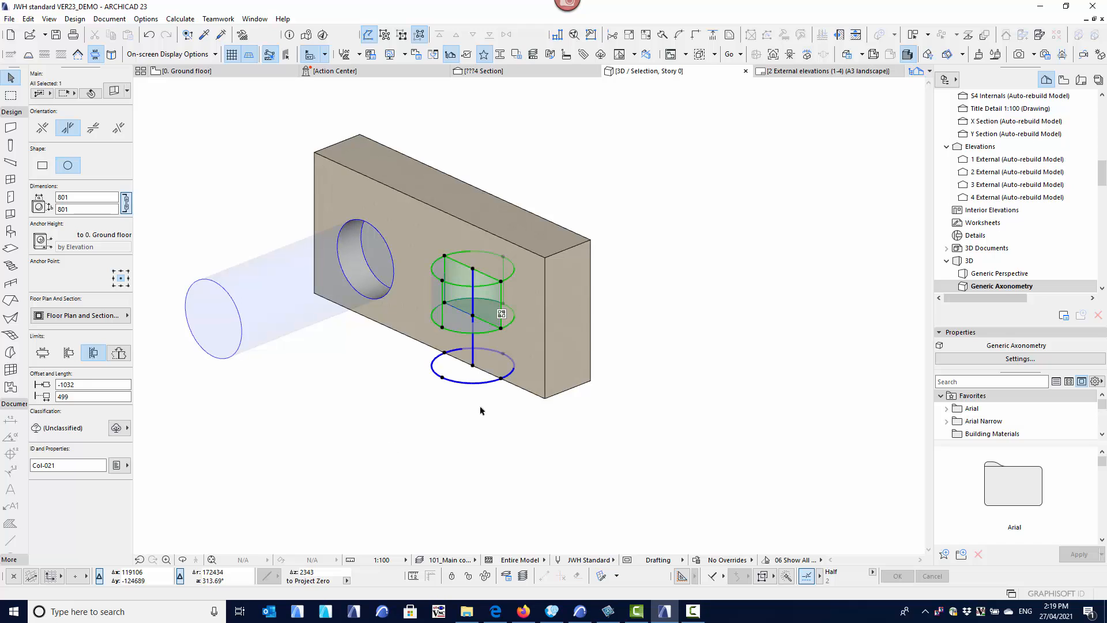
click(449, 429)
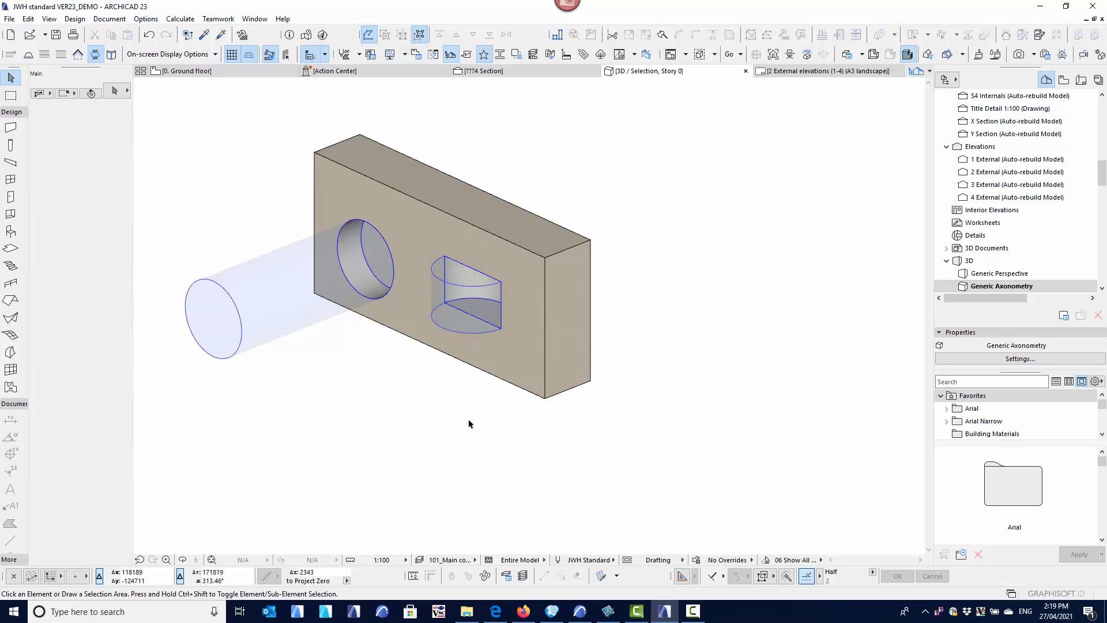
- Delete the limited vertical opening from the wall
mouse_move(411, 439)
shift+middle_down()
mouse_move(440, 388)
mouse_move(430, 435)
shift+middle_up()
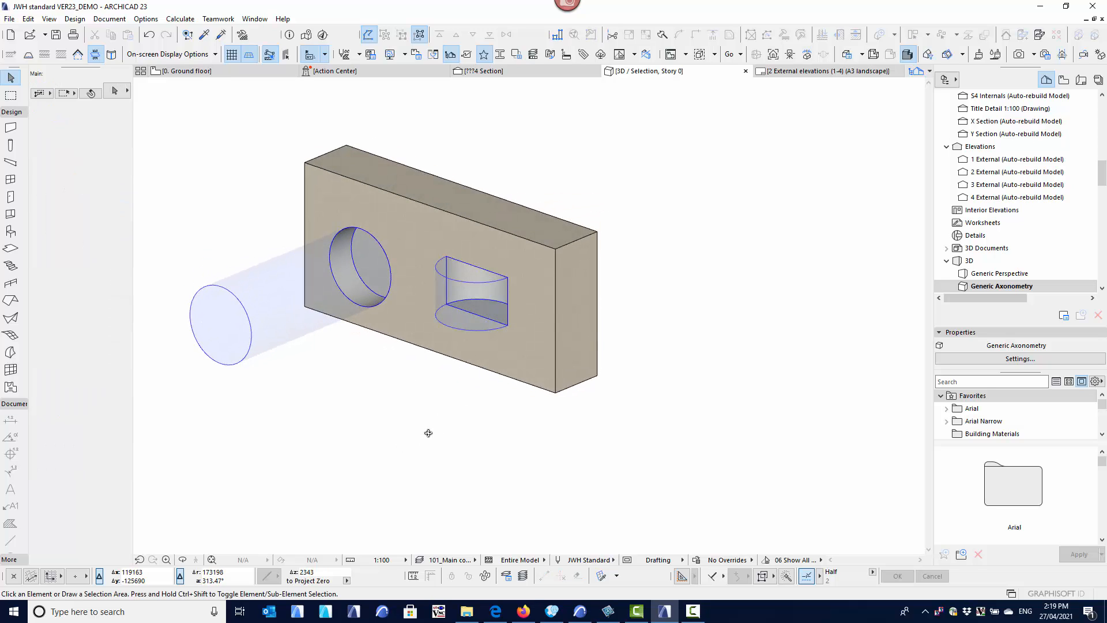
click(508, 314)
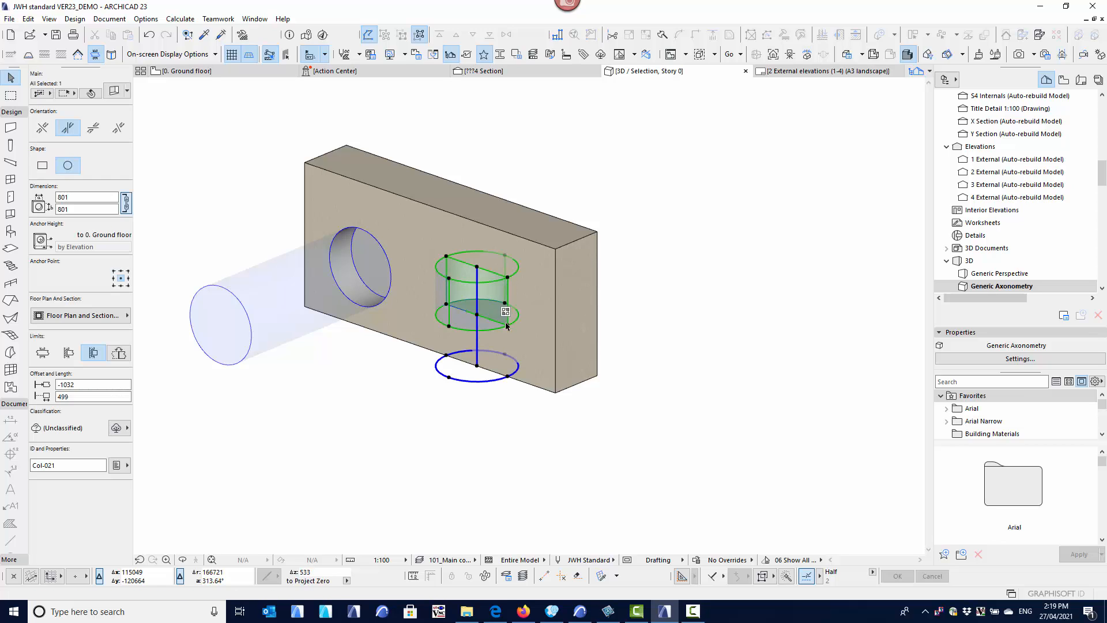
key(Delete)
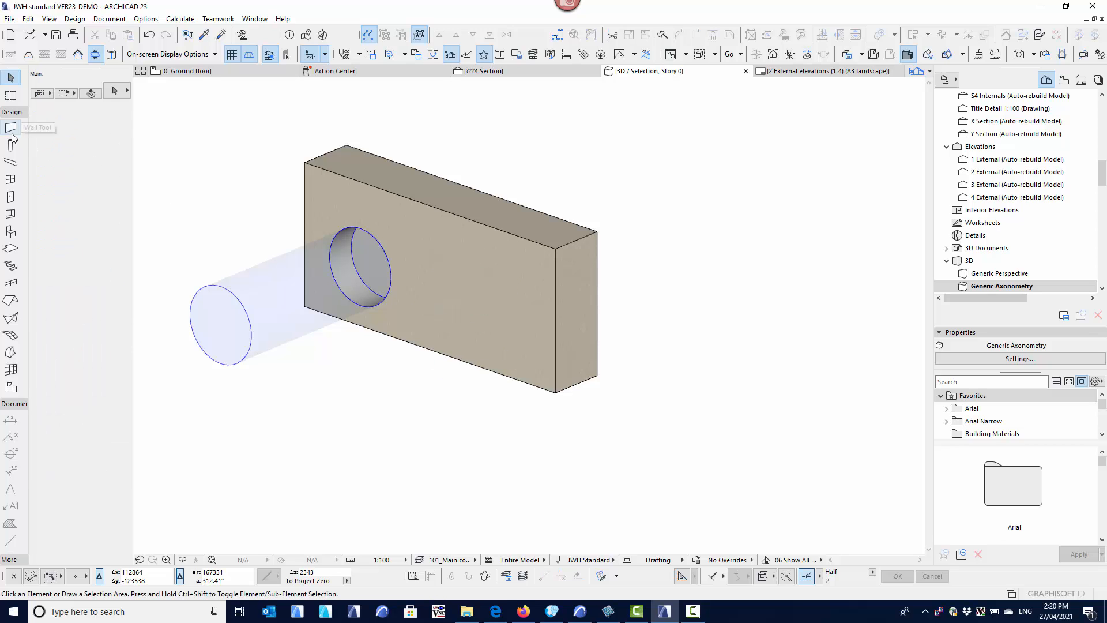
- Place a horizontal circular opening of size 801 in the wall's front face, running through it at a direction angle of about 53.86°
click(11, 214)
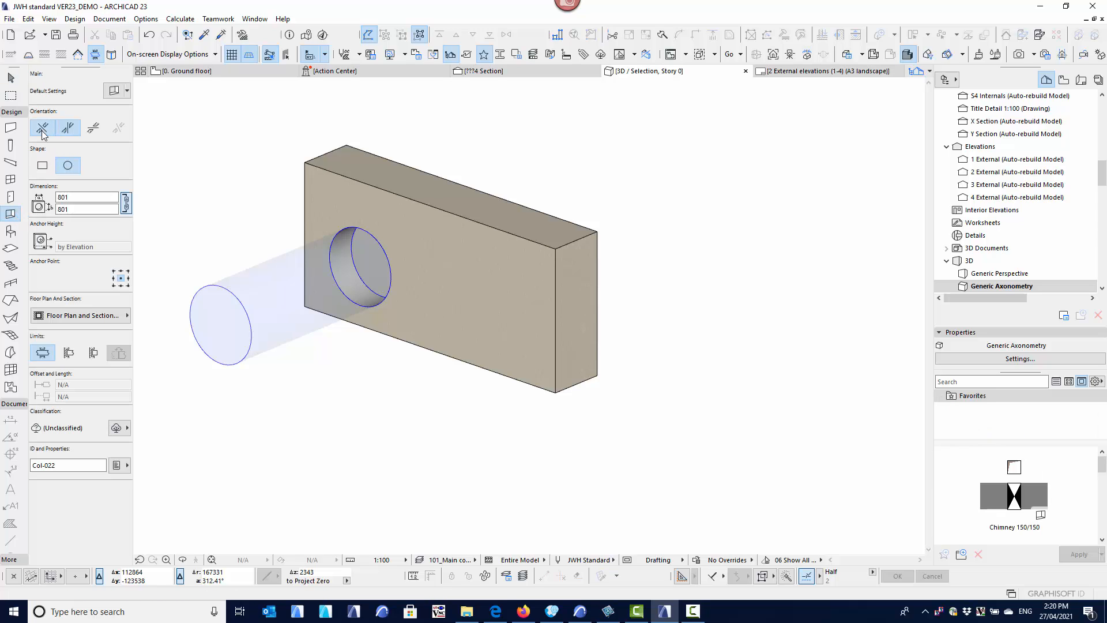
click(44, 126)
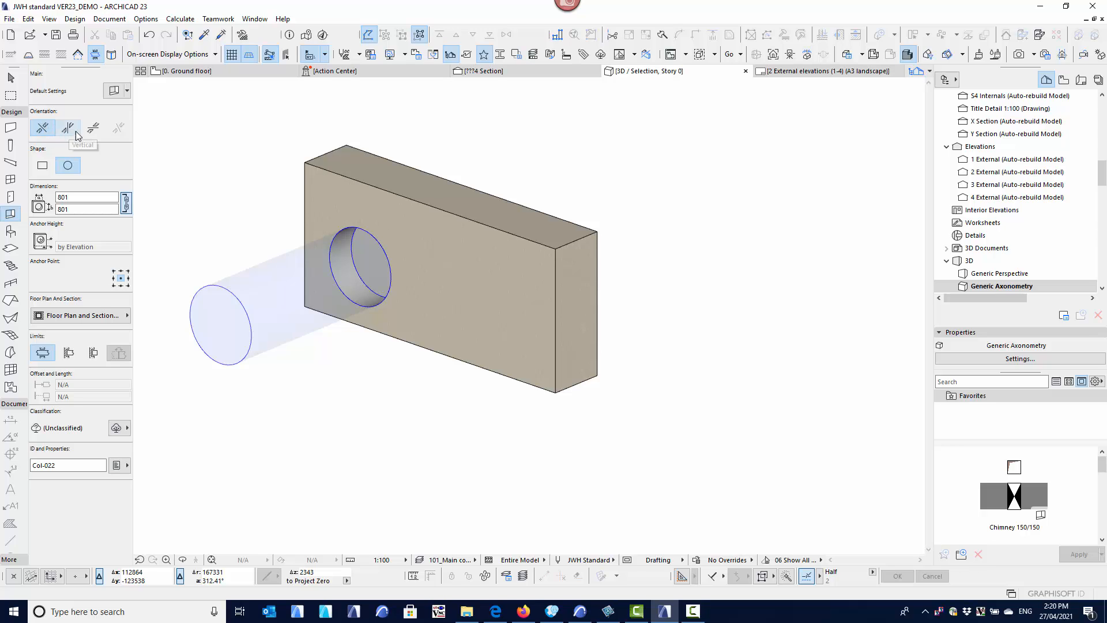
click(93, 128)
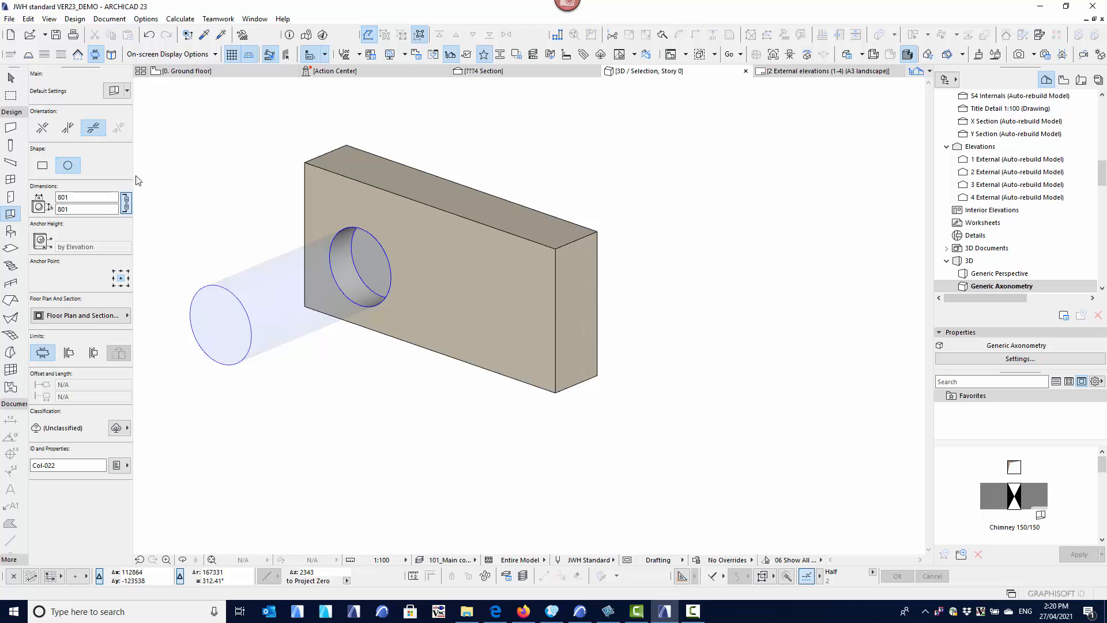
click(460, 299)
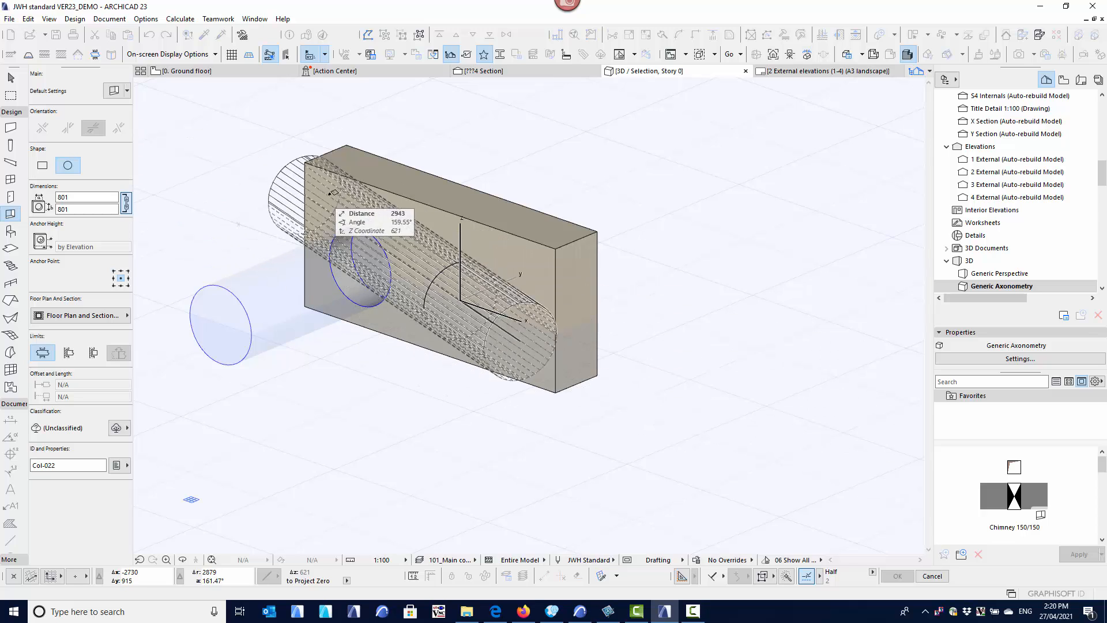
shift+middle_drag(468, 208, 554, 277)
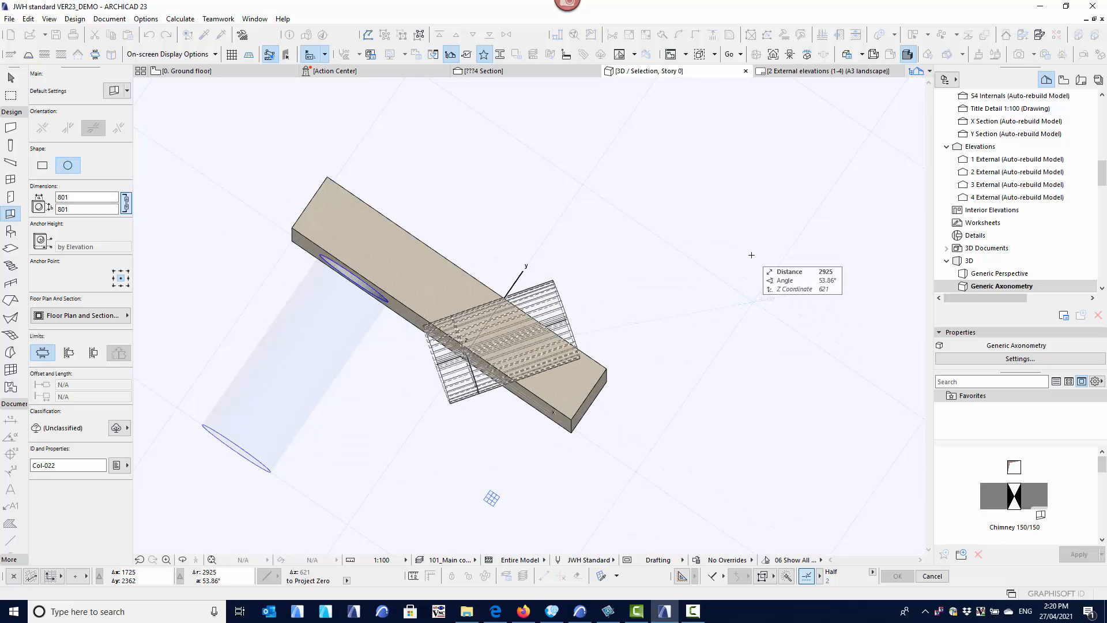
click(751, 255)
shift+middle_drag(668, 383, 414, 470)
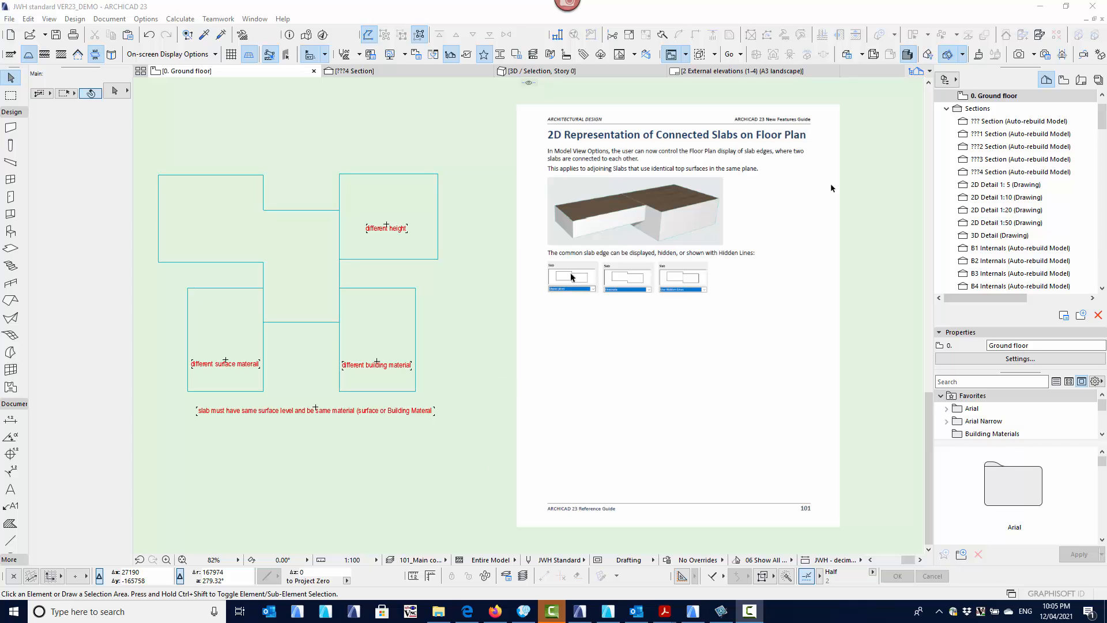
- Review the connected slab edge examples, and set the Slab display of the Drafting model view options to Show Lines
scroll(562, 291, up, 5)
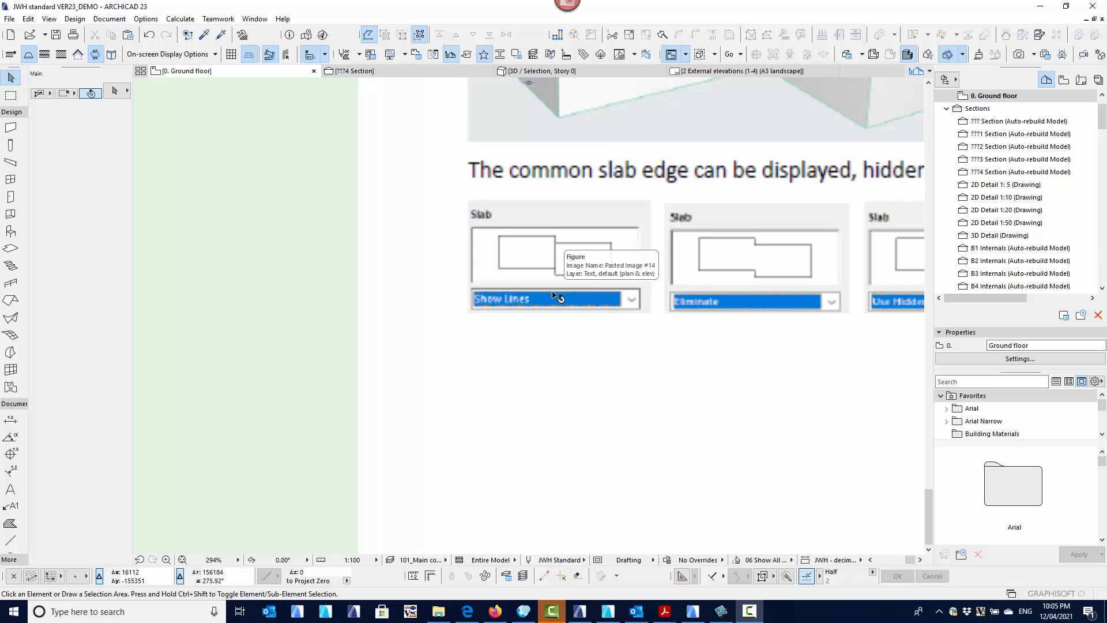
click(557, 298)
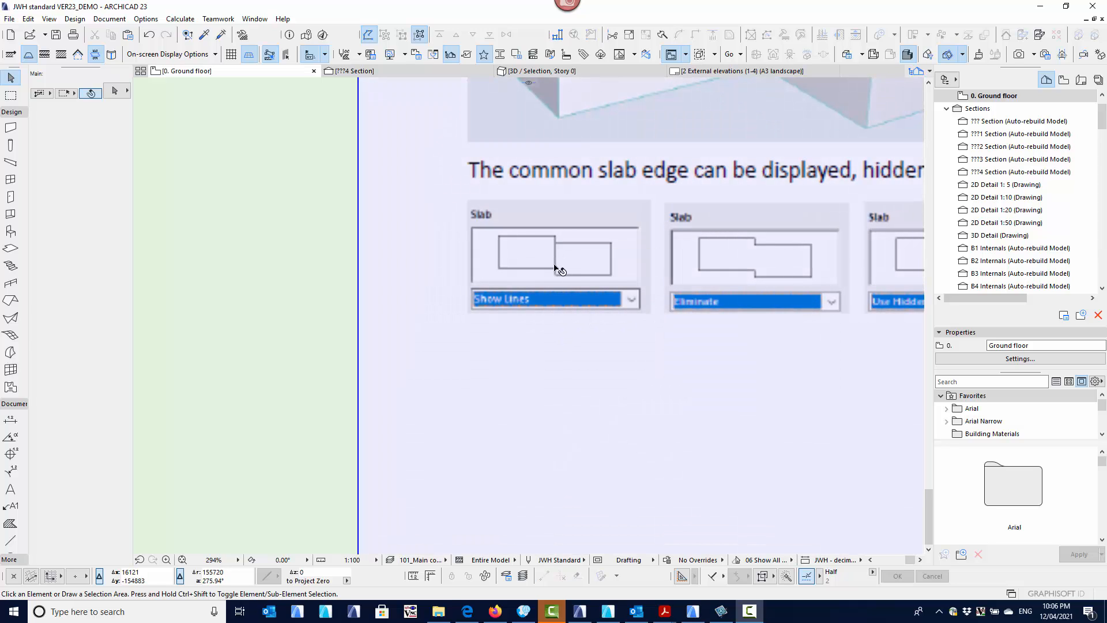
middle_drag(563, 272, 450, 282)
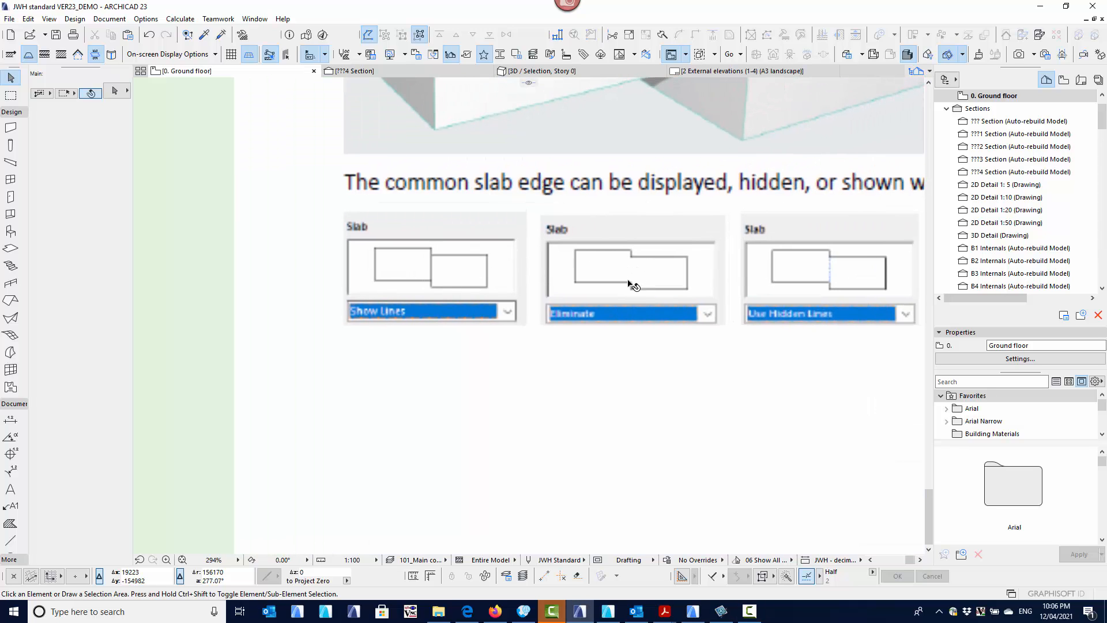
scroll(729, 332, down, 3)
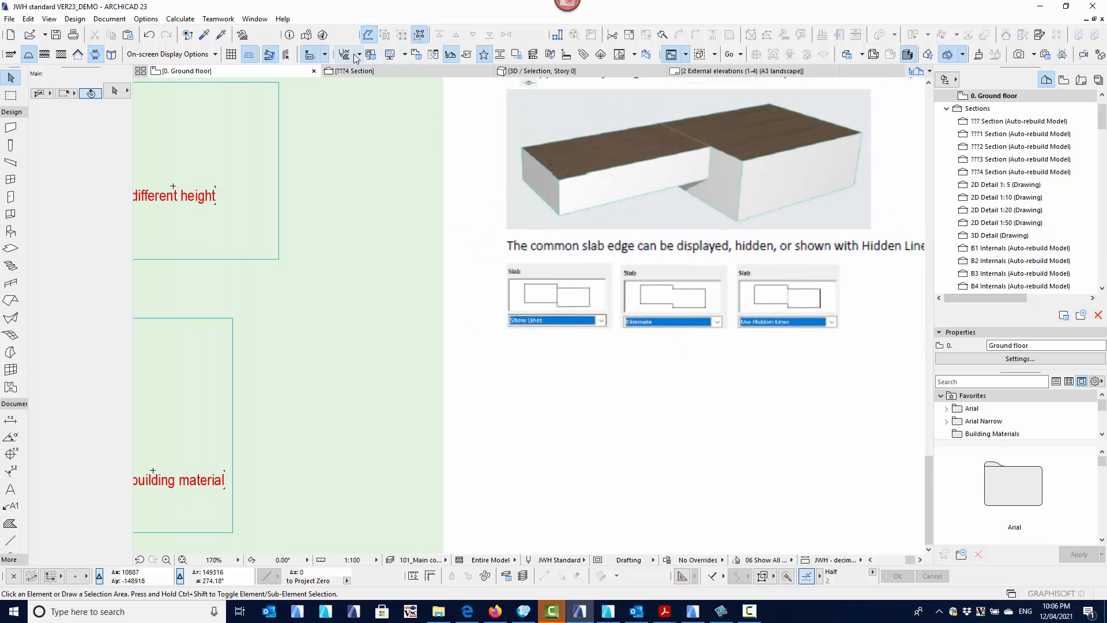
click(372, 55)
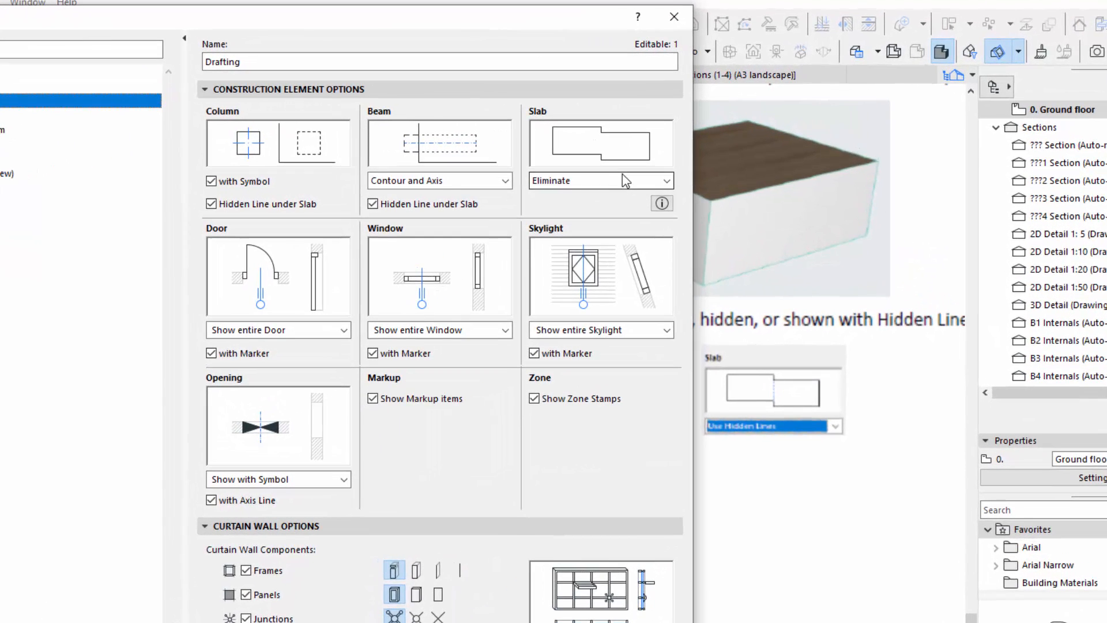
click(626, 181)
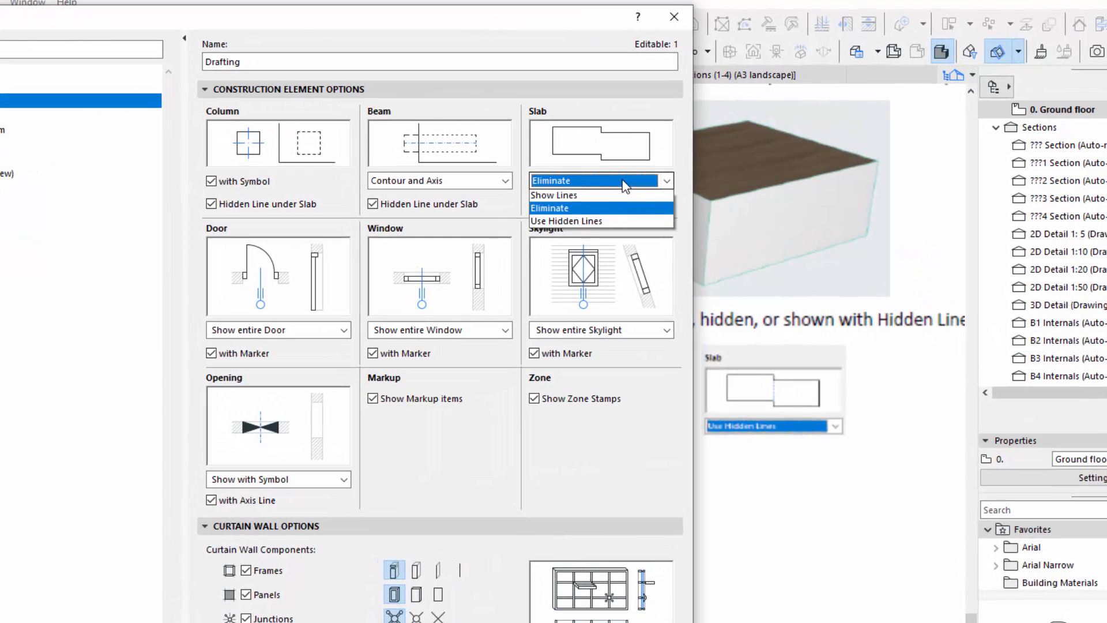
click(578, 199)
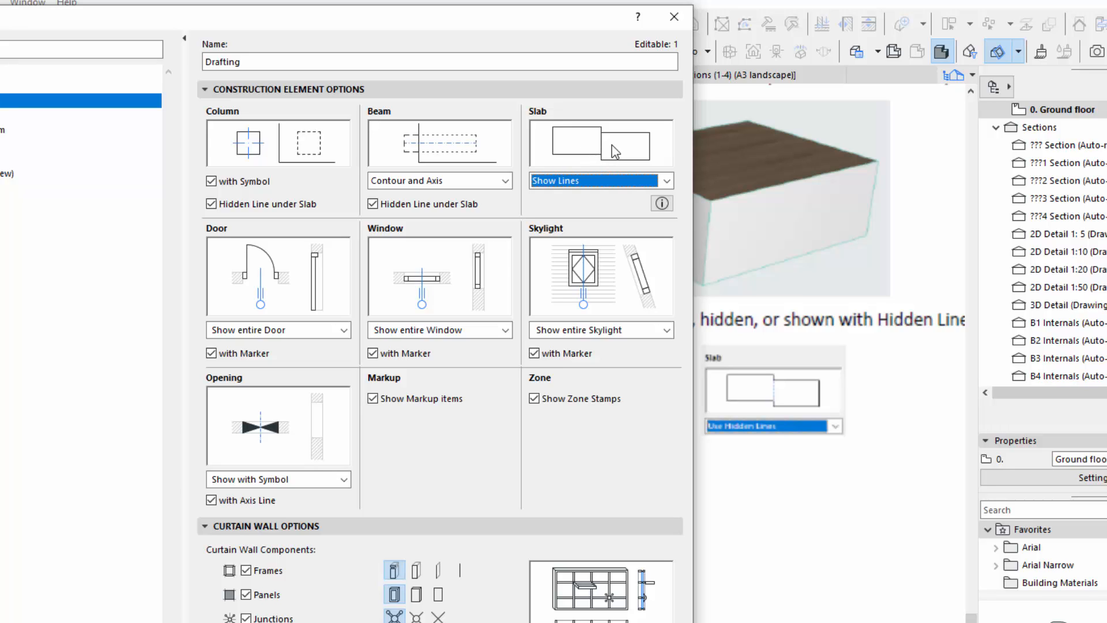
- Switch the Slab display option to Eliminate and finally to Use Hidden Lines
click(591, 183)
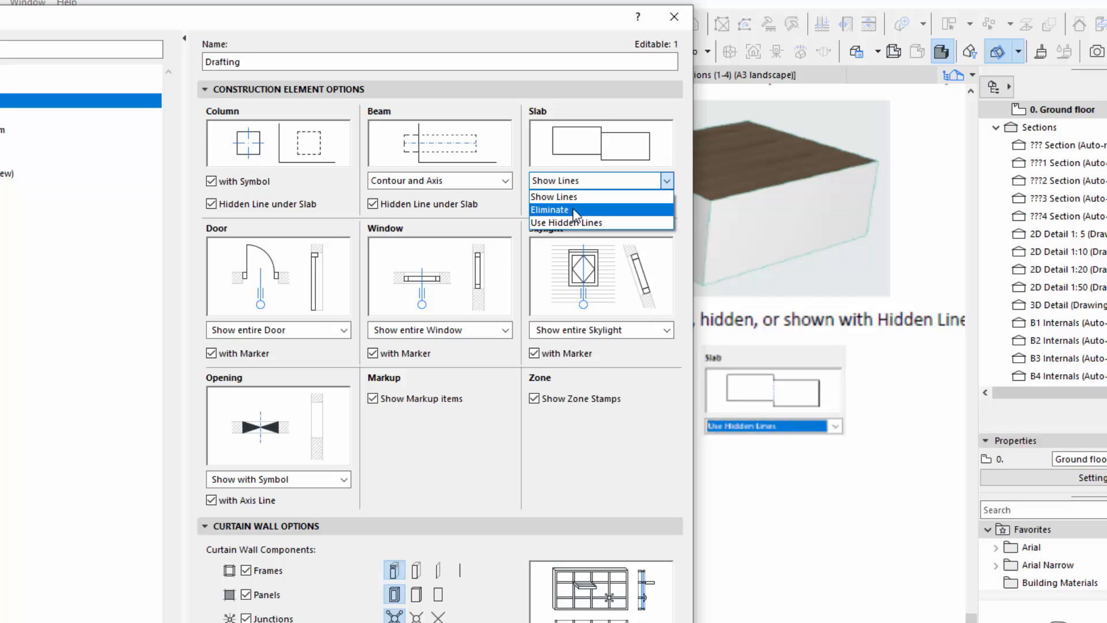
click(575, 211)
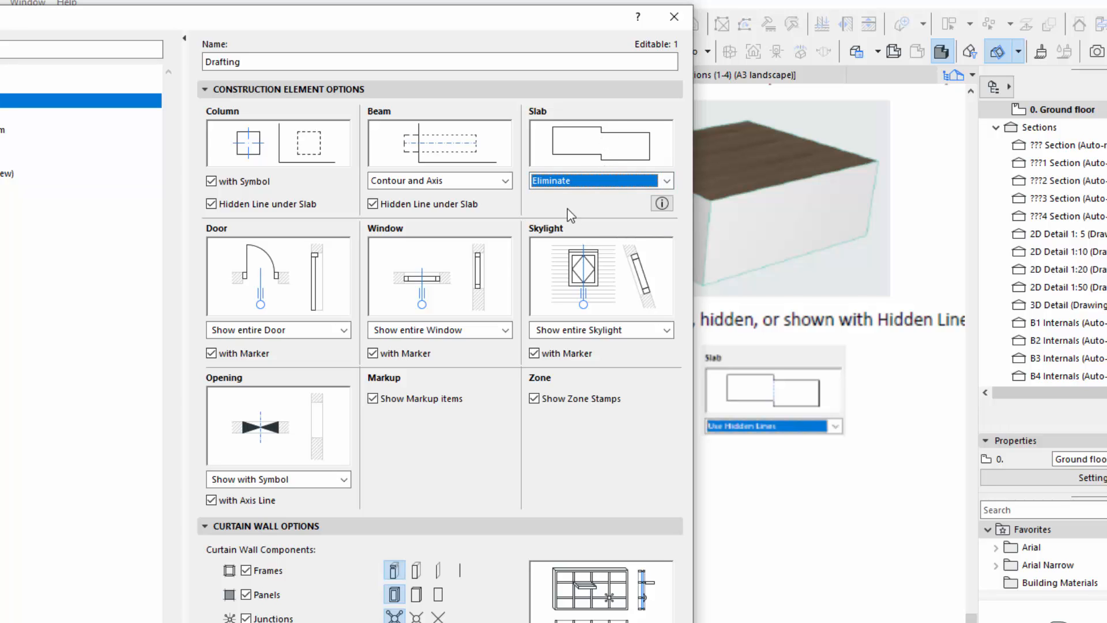
click(574, 181)
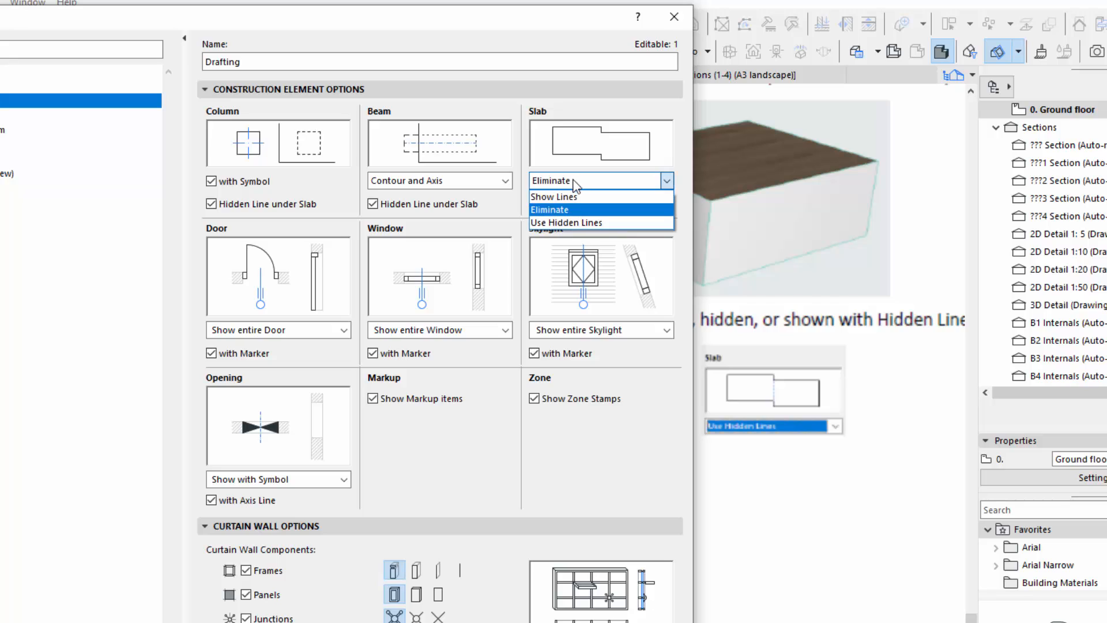
click(574, 224)
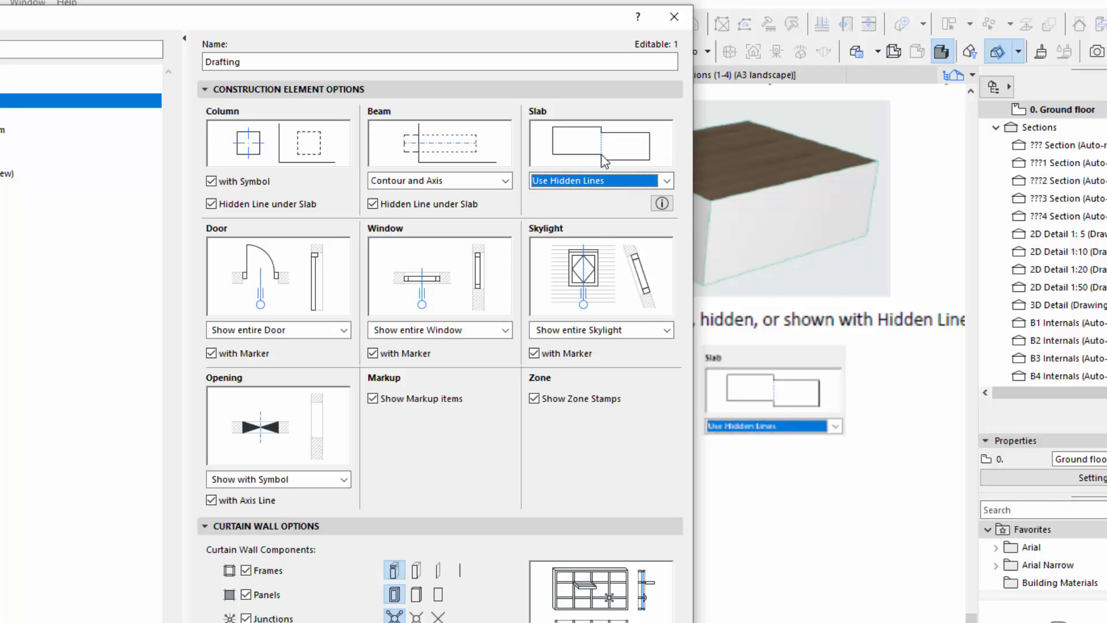
- Set the Slab display of the Drafting model view options to Eliminate and apply it to the floor plan
click(597, 181)
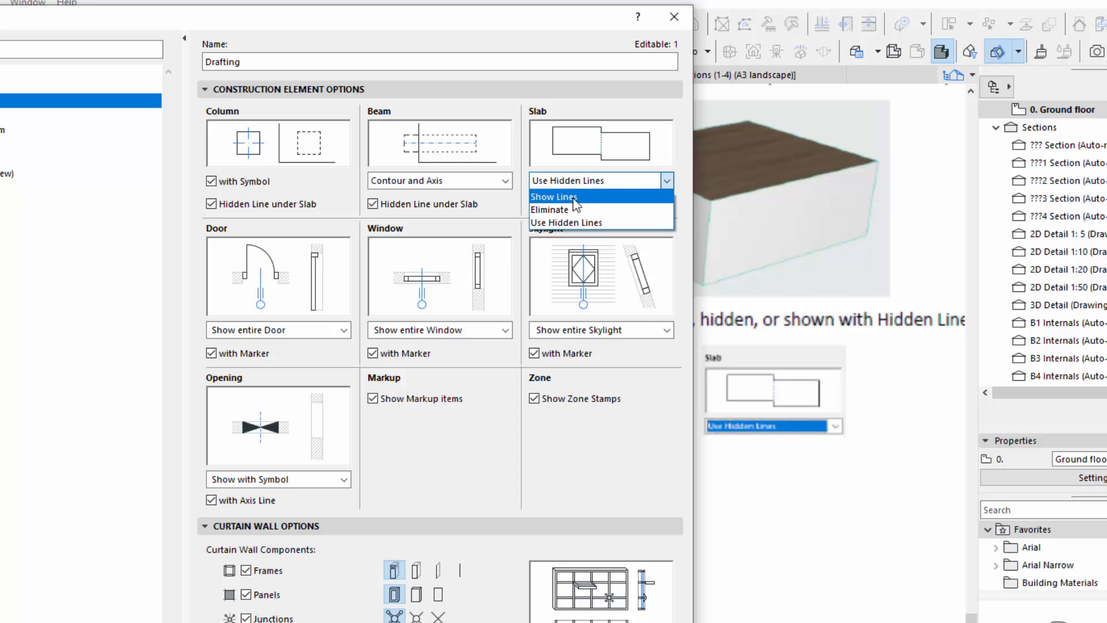
click(572, 196)
key(Down)
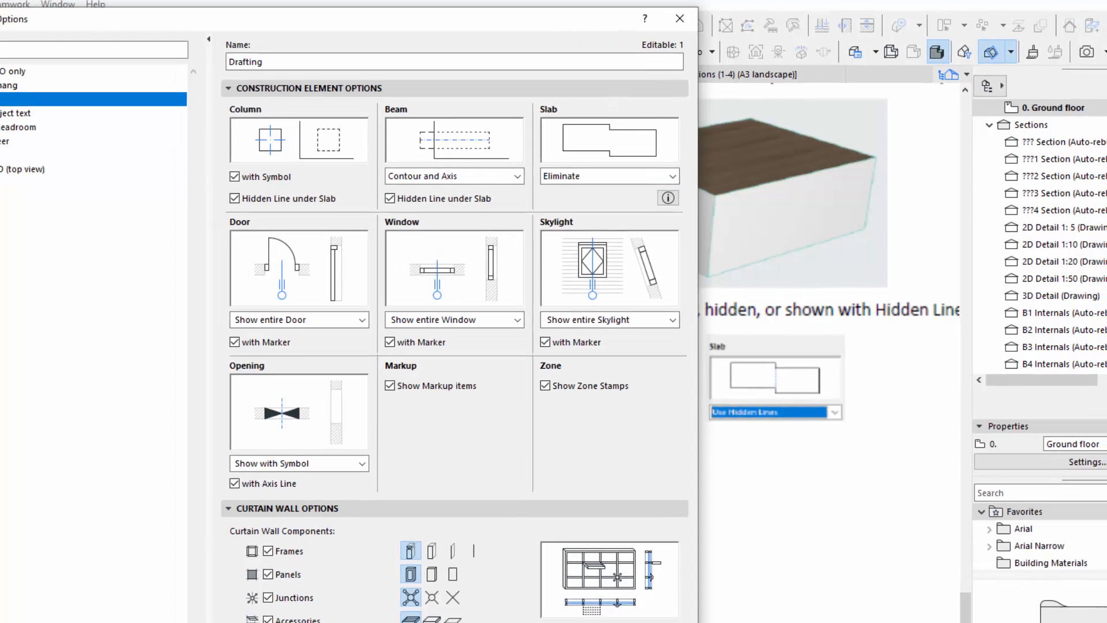
key(Return)
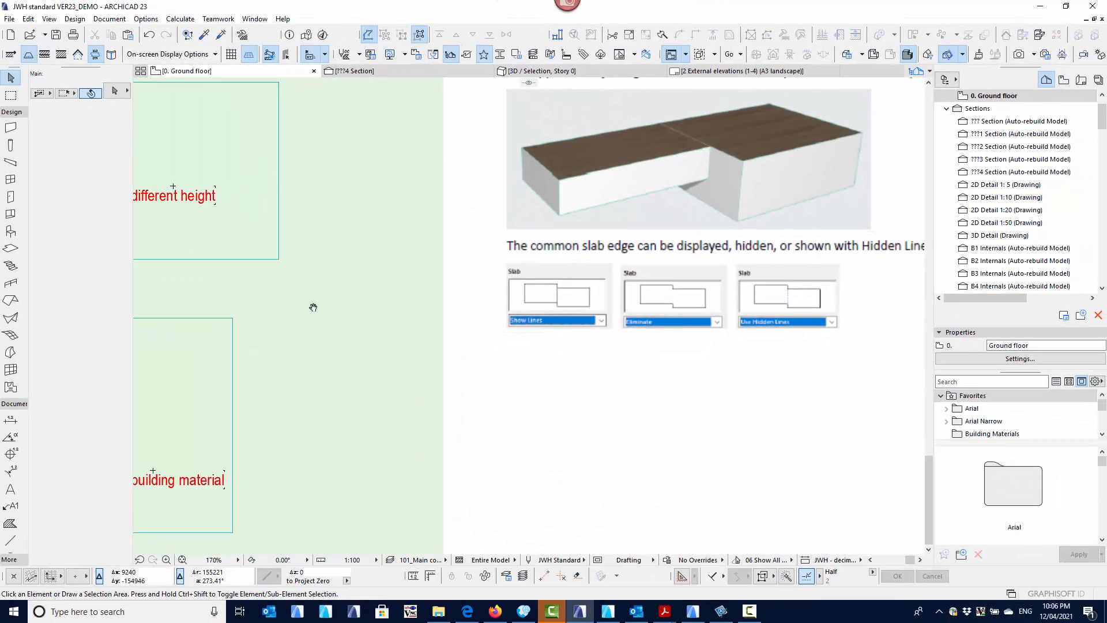
scroll(421, 325, down, 5)
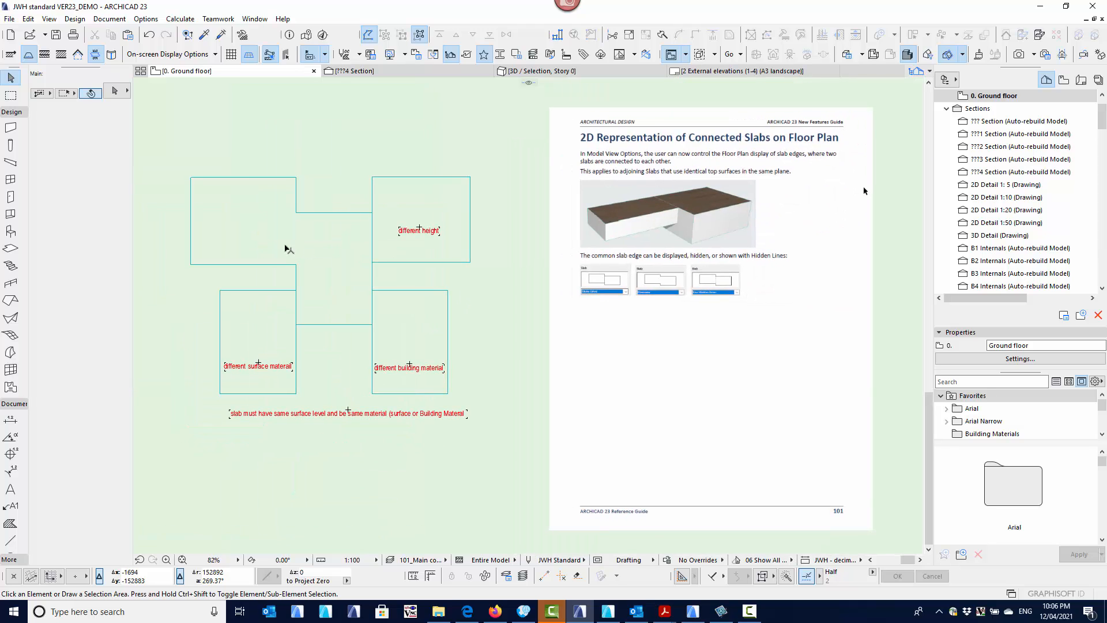
- Inspect the two upper slabs and the middle connecting slab one after another on the ground floor plan
drag(234, 166, 425, 349)
click(261, 176)
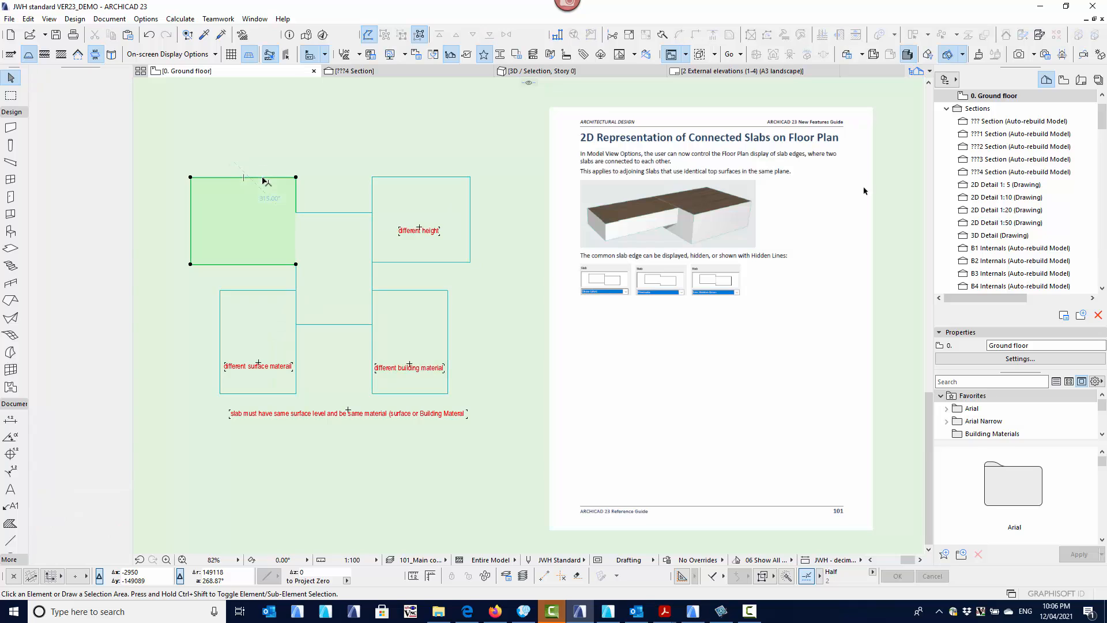
click(402, 178)
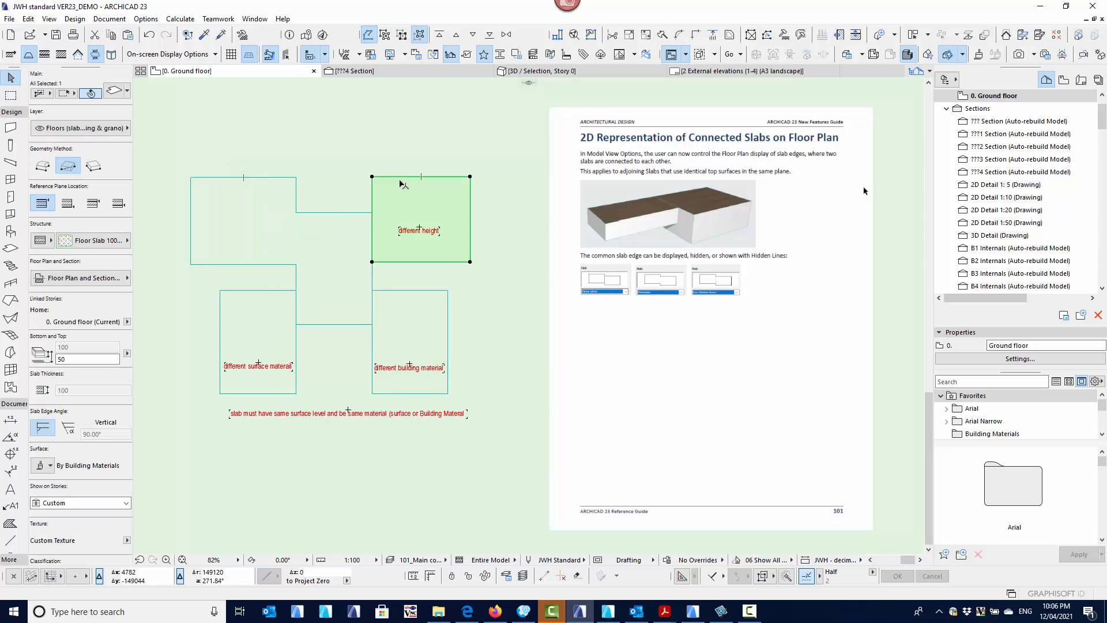
click(342, 325)
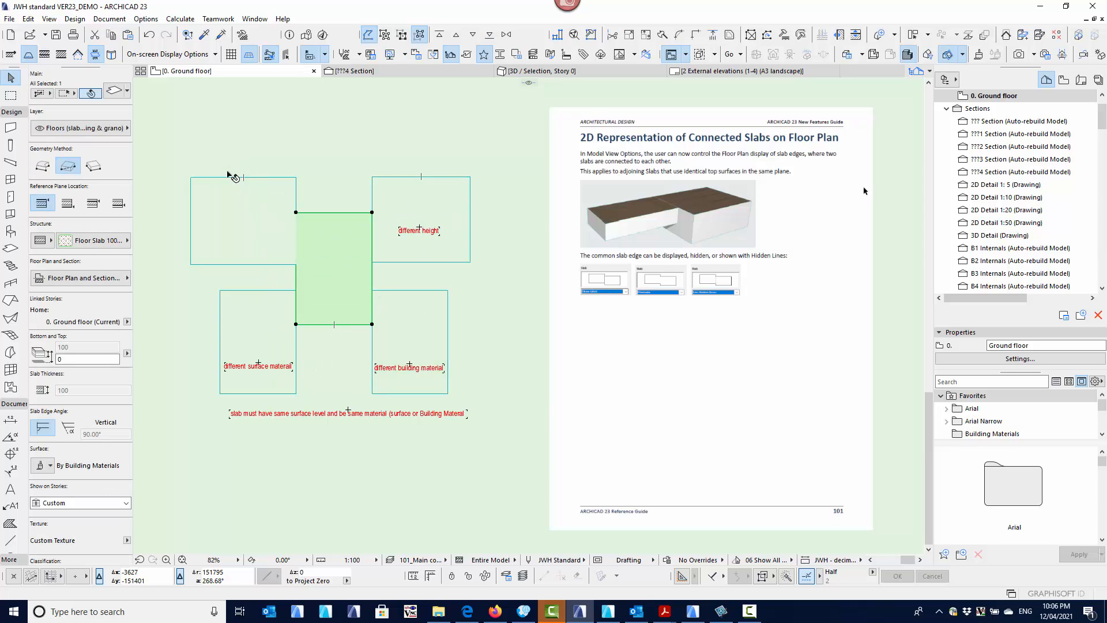
- Select all five example slabs on the floor plan and show only that selection in 3D
click(252, 149)
click(437, 334)
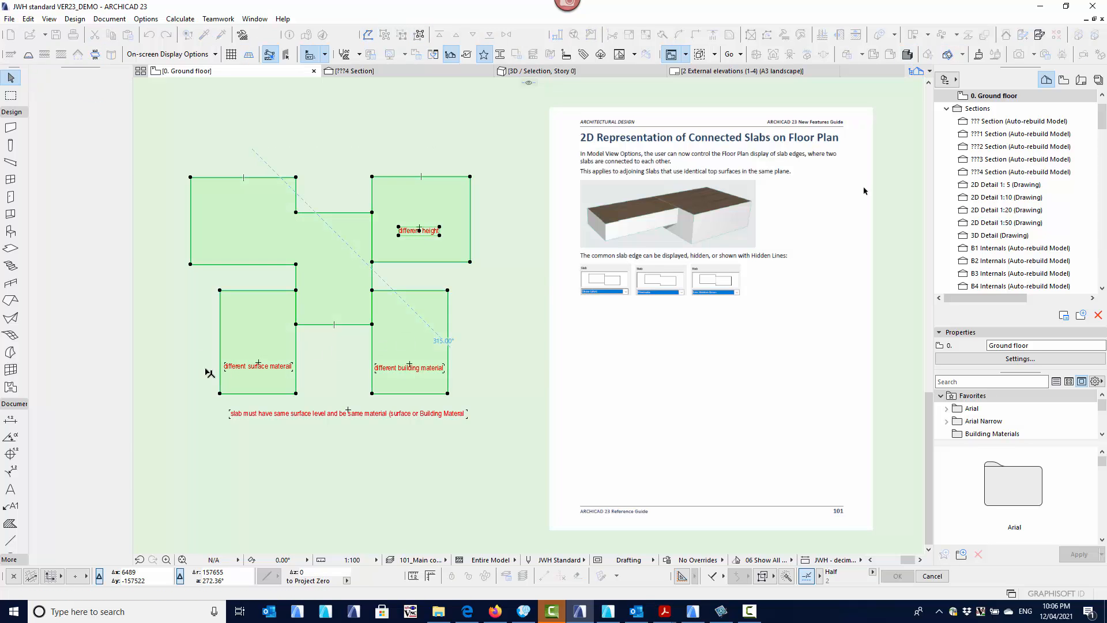
right_click(195, 339)
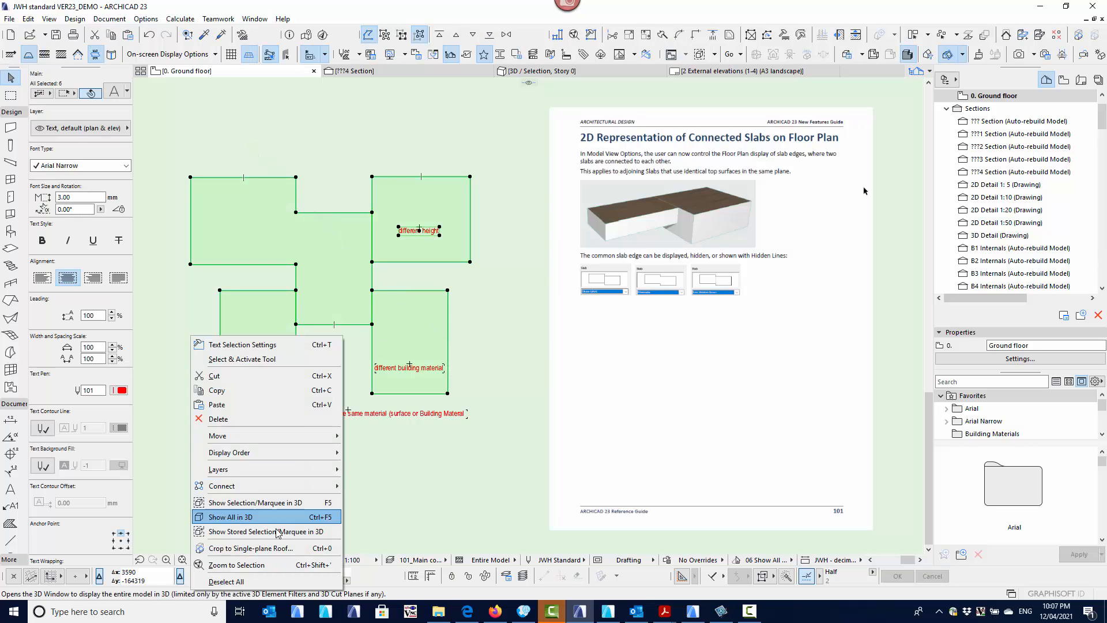
click(276, 504)
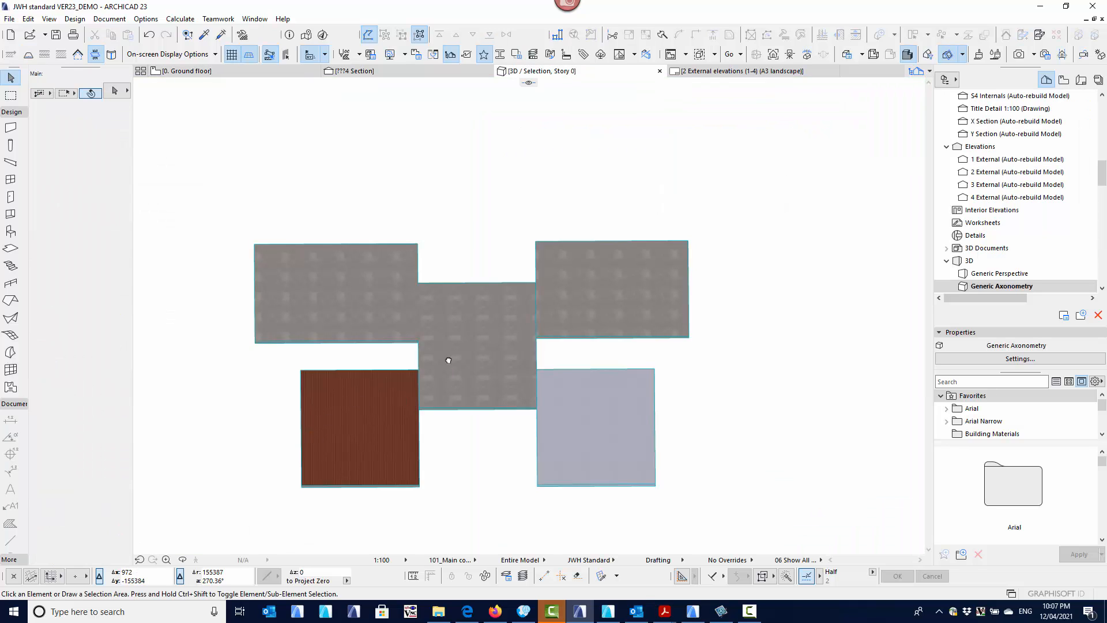
- Compare the slabs' heights, surfaces and building materials in 3D, and return to the ground floor plan with nothing selected
middle_drag(449, 359, 429, 315)
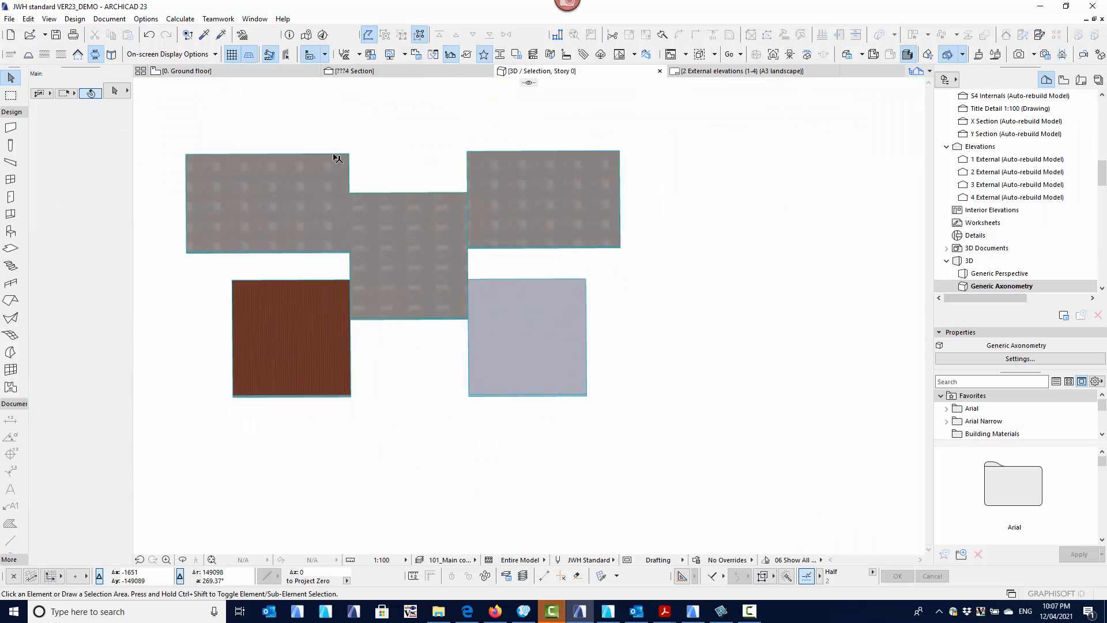
click(338, 157)
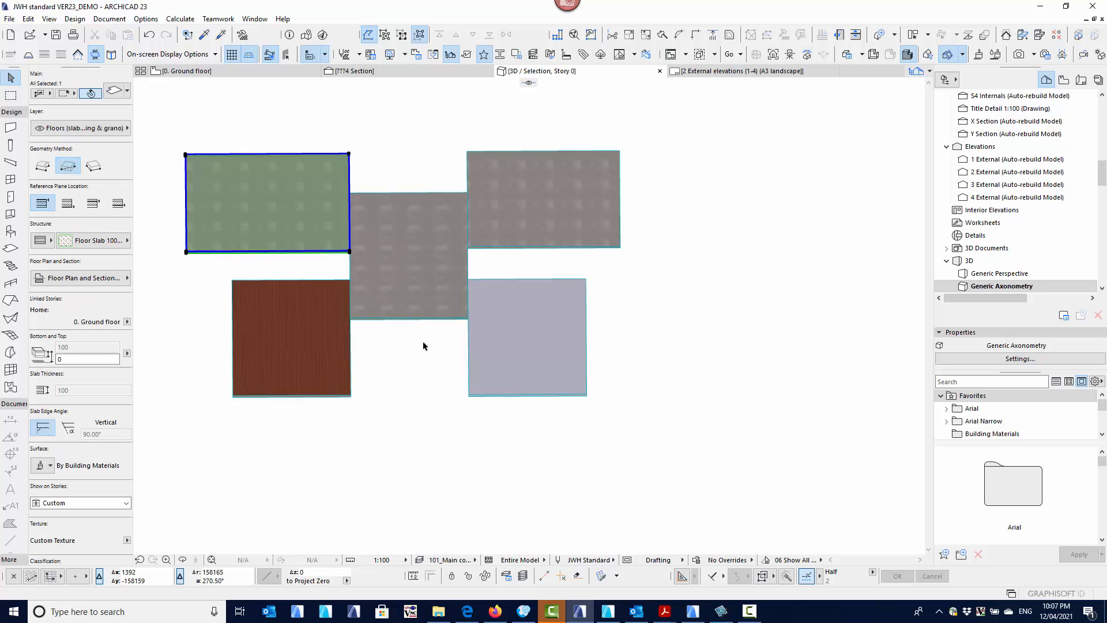
shift+middle_drag(423, 346, 417, 221)
scroll(425, 321, up, 6)
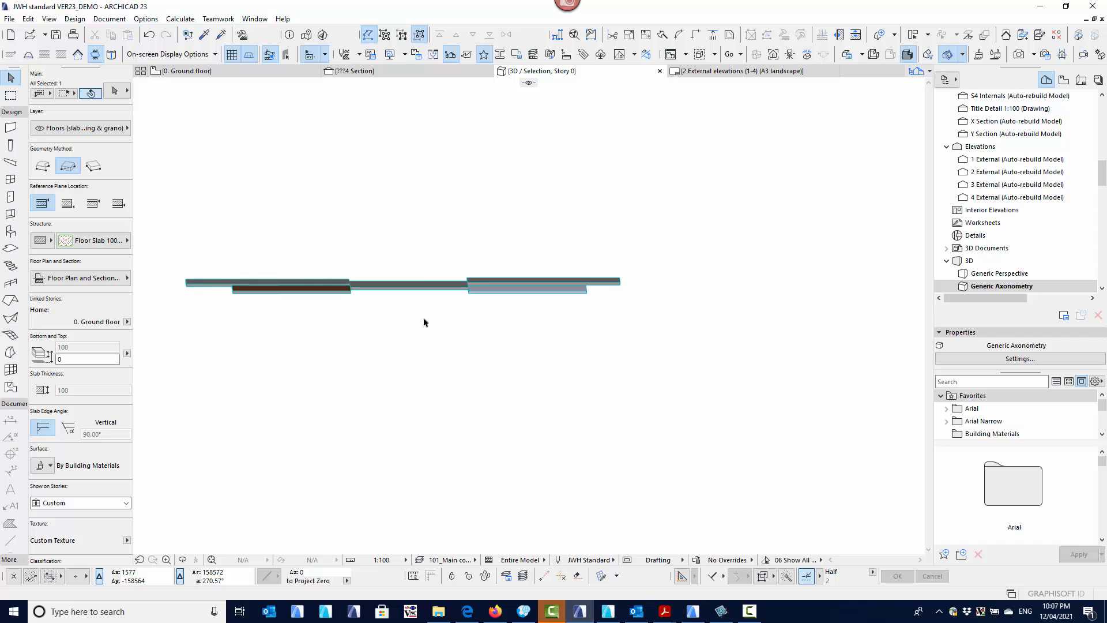
scroll(498, 270, down, 8)
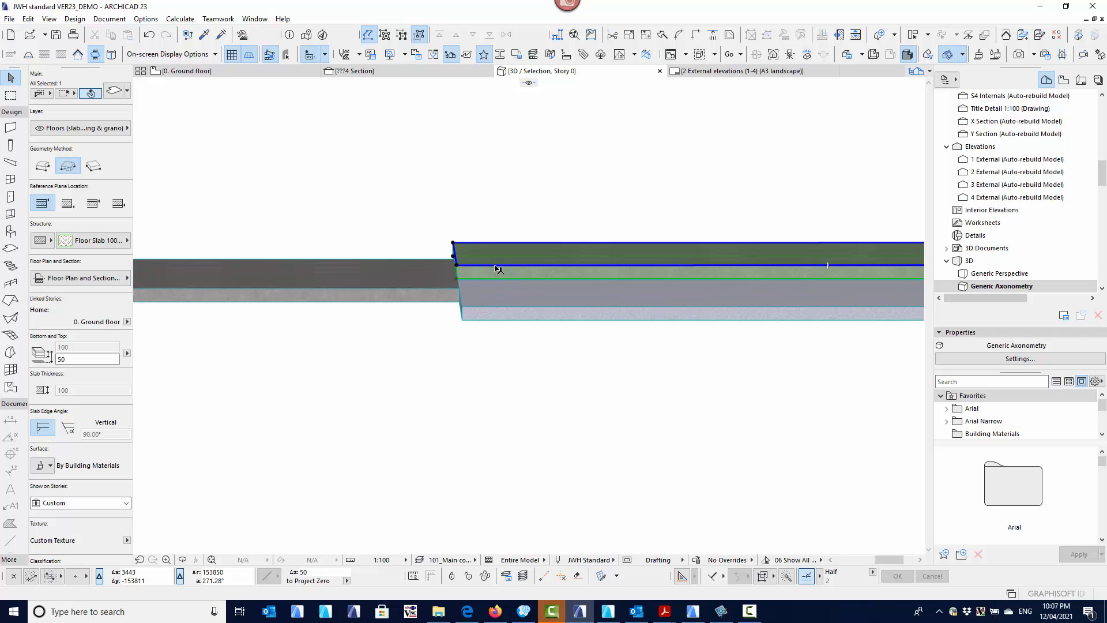
shift+middle_drag(458, 366, 456, 300)
scroll(450, 278, up, 5)
scroll(452, 276, up, 2)
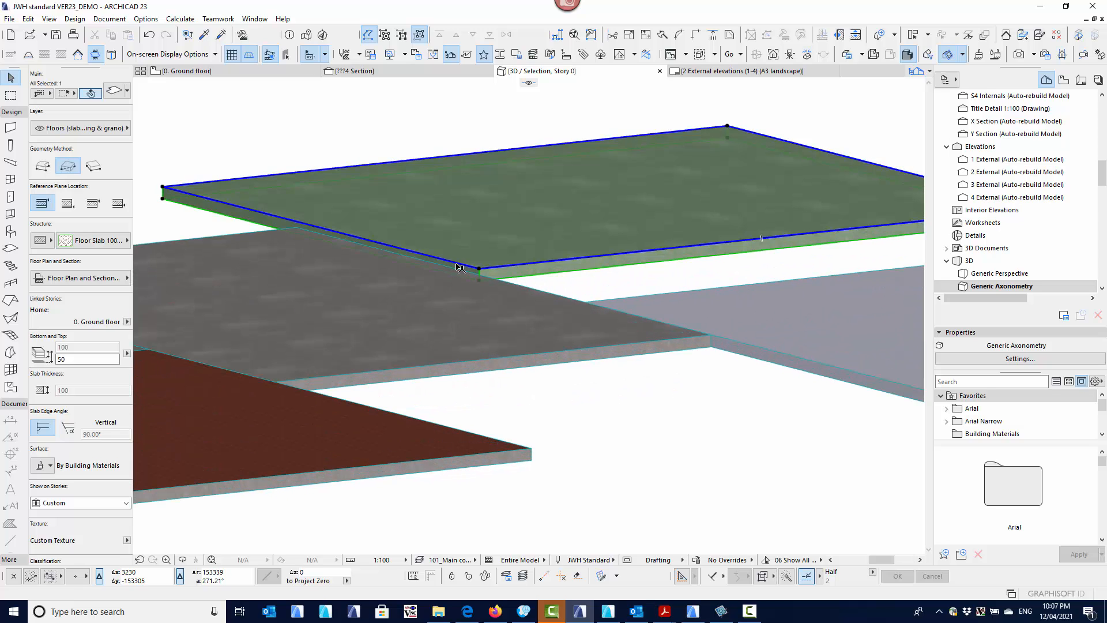
scroll(492, 323, down, 6)
shift+middle_drag(539, 370, 402, 462)
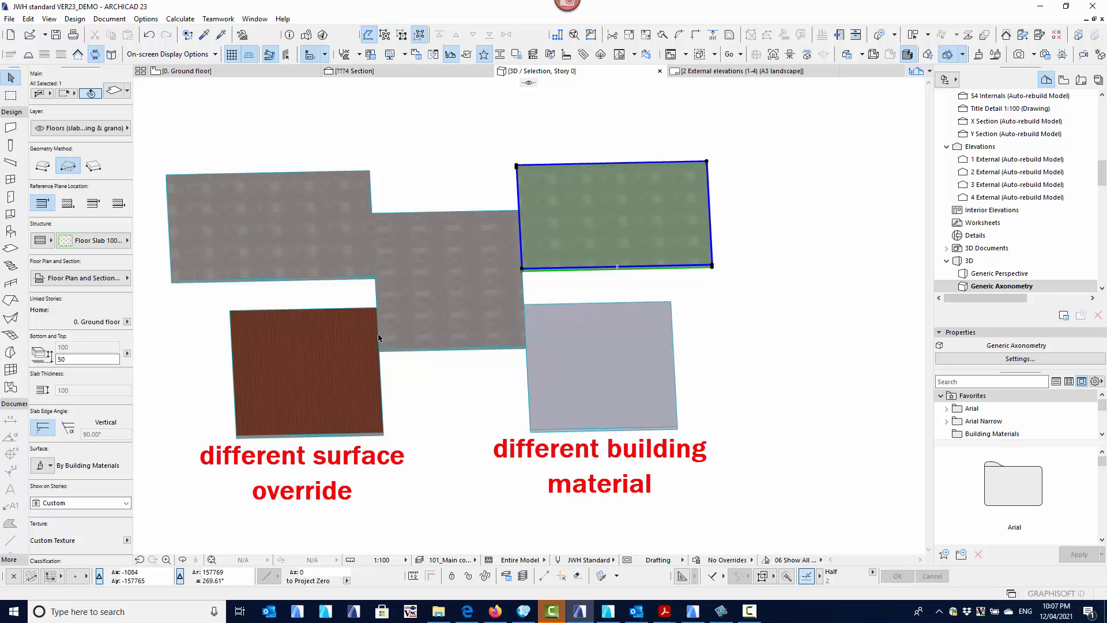
click(265, 70)
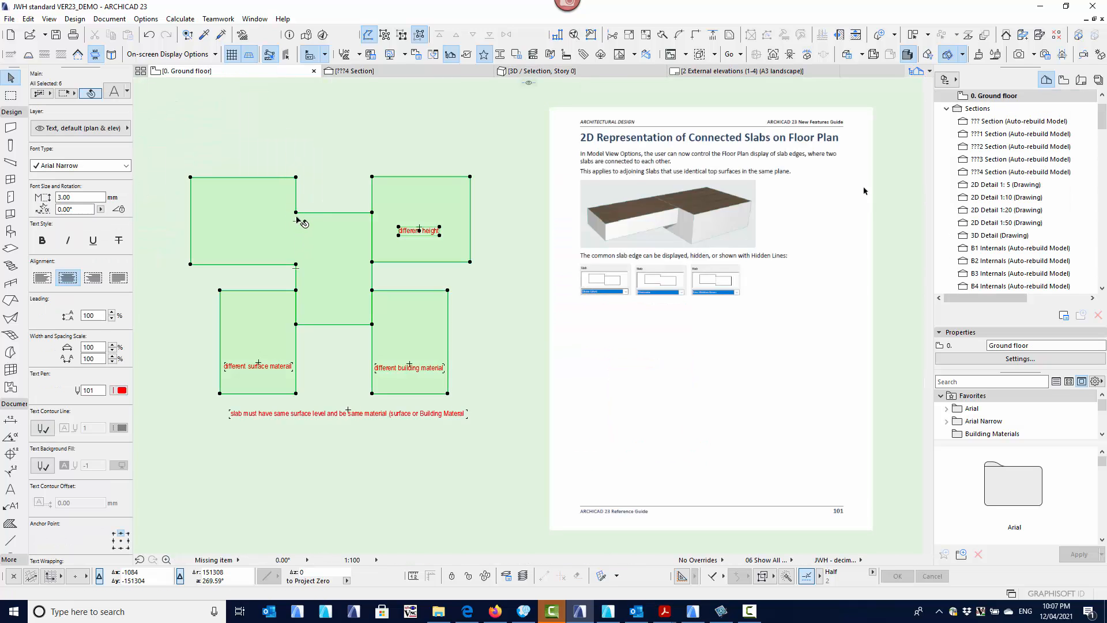
click(328, 176)
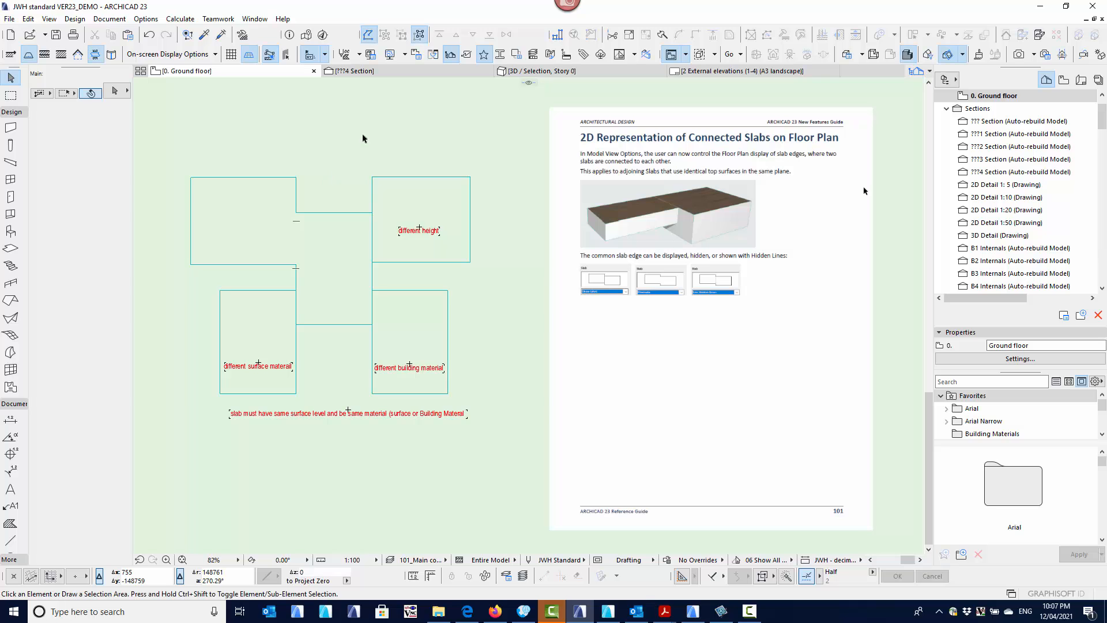
- Change the Drafting model view options' Slab display to Show Lines and apply it
key(ctrl+shift+m)
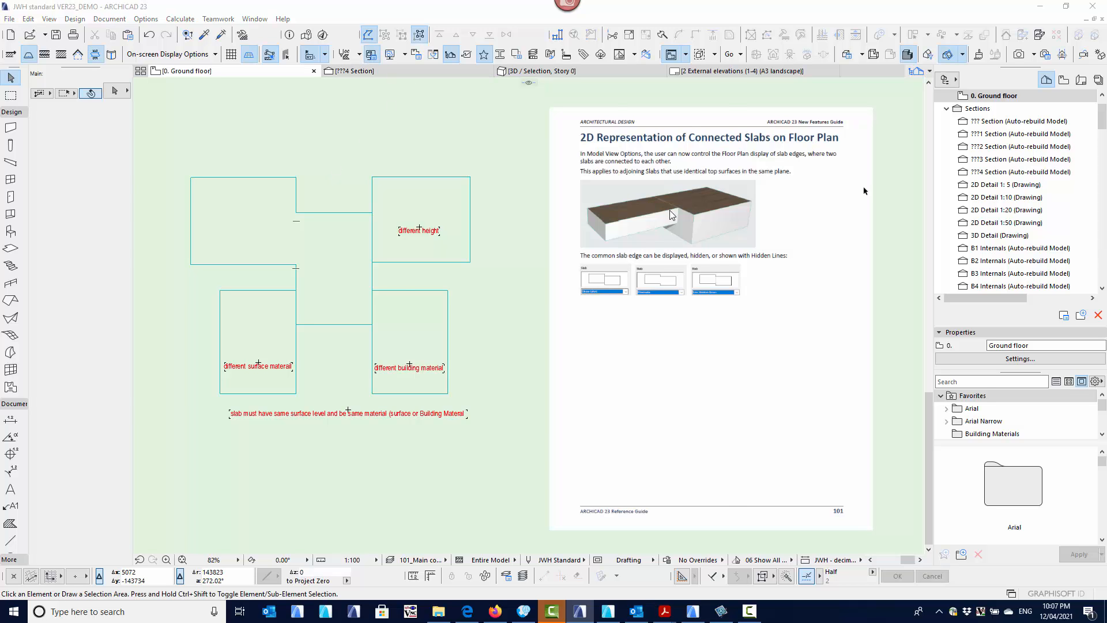
click(681, 147)
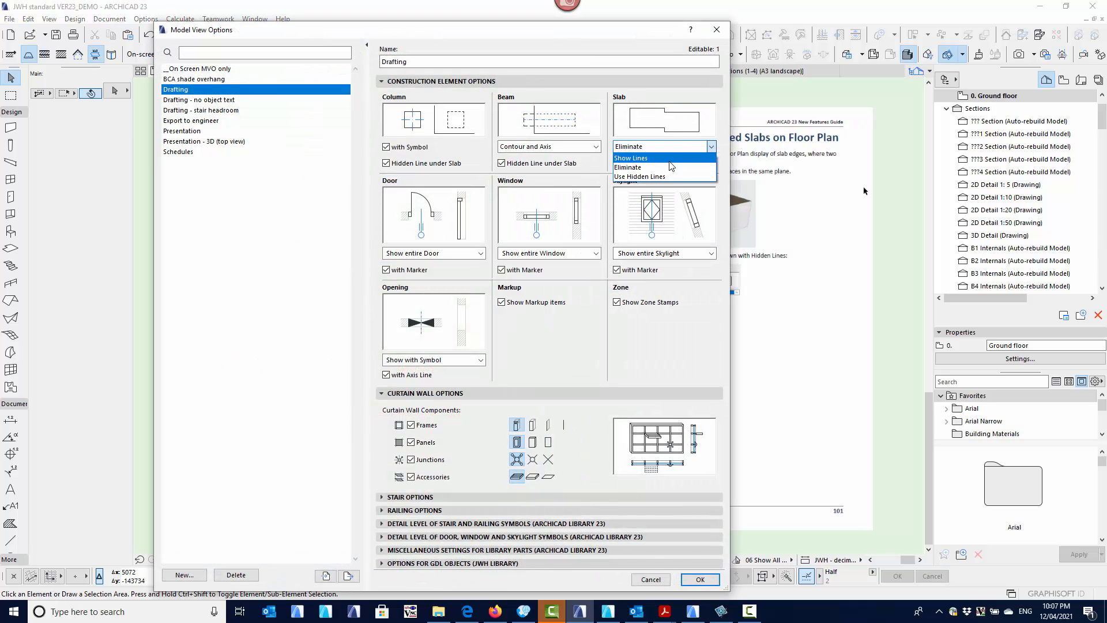
click(668, 158)
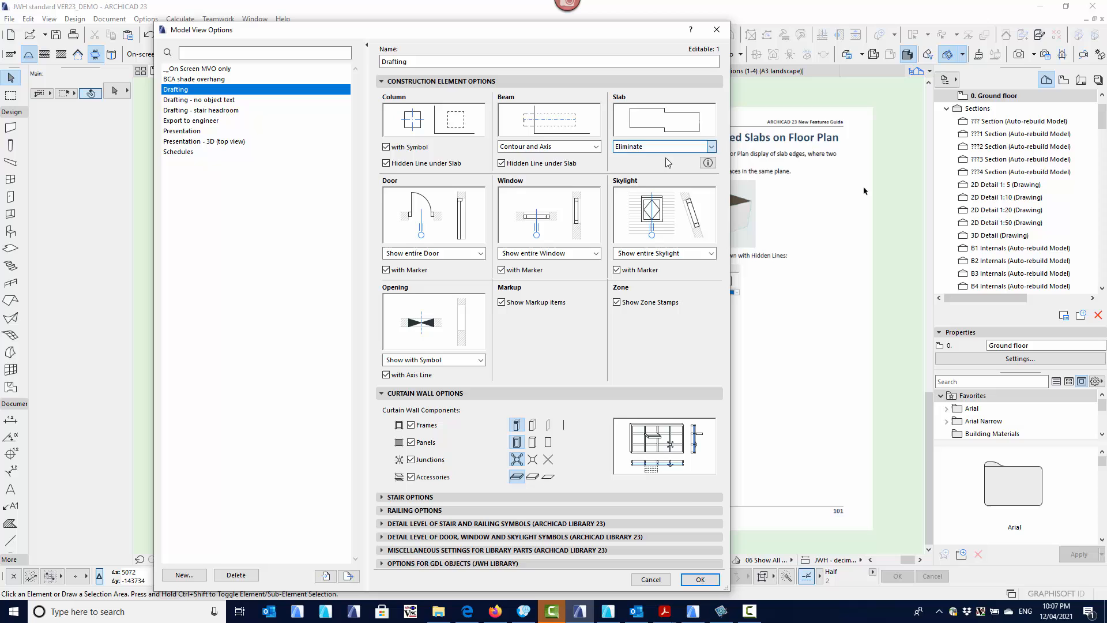
click(701, 579)
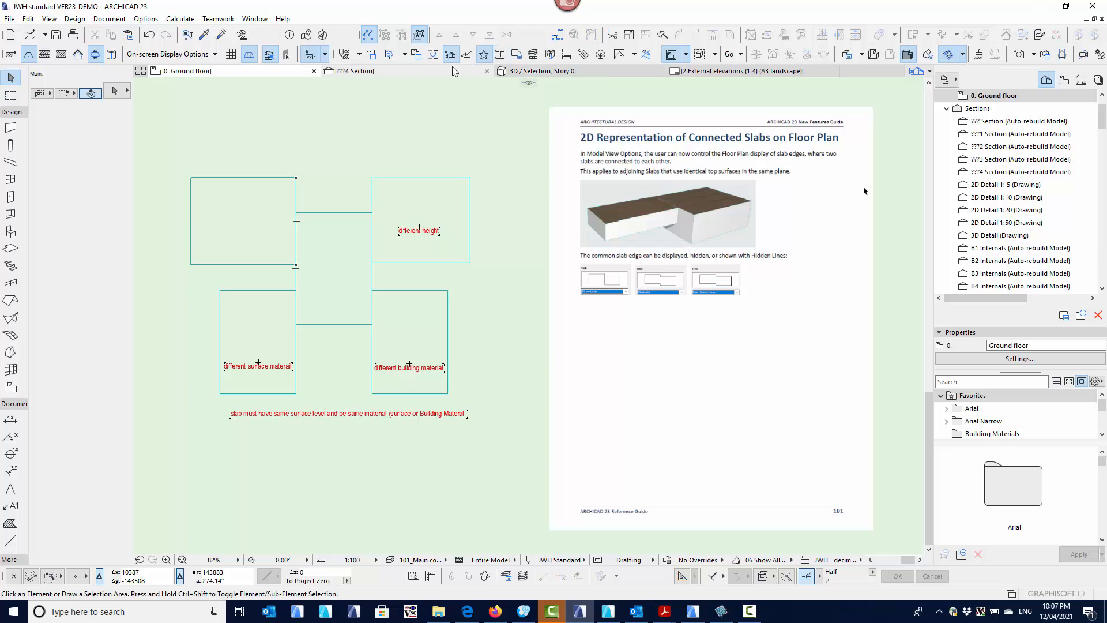
- Set the Drafting model view options' Slab display to Use Hidden Lines, apply it, and check the shared slab edges
click(370, 54)
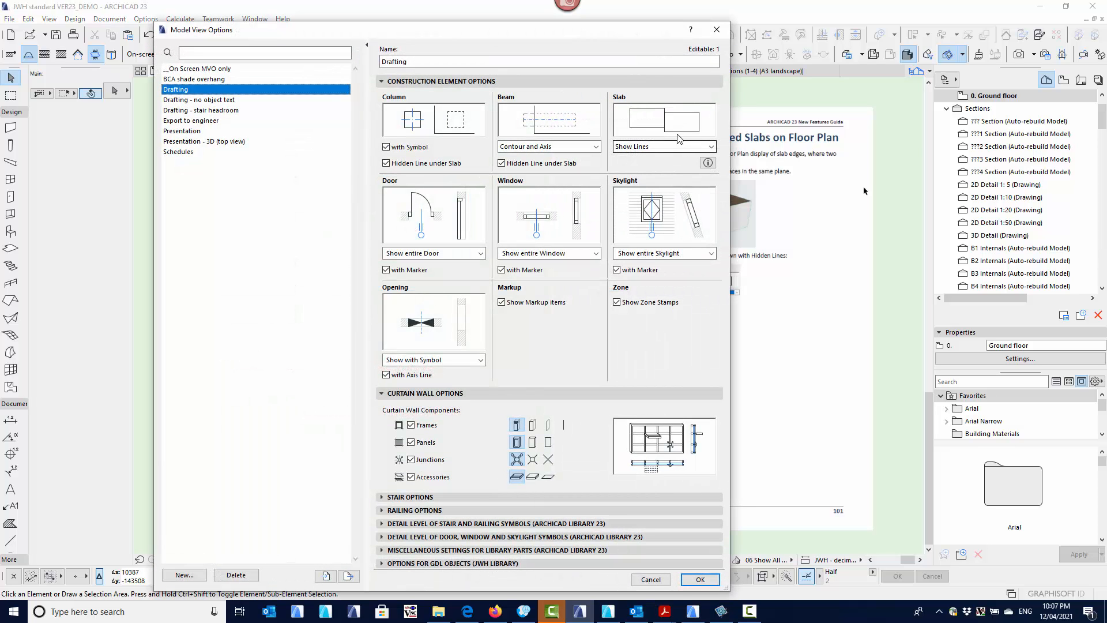
click(687, 146)
click(652, 179)
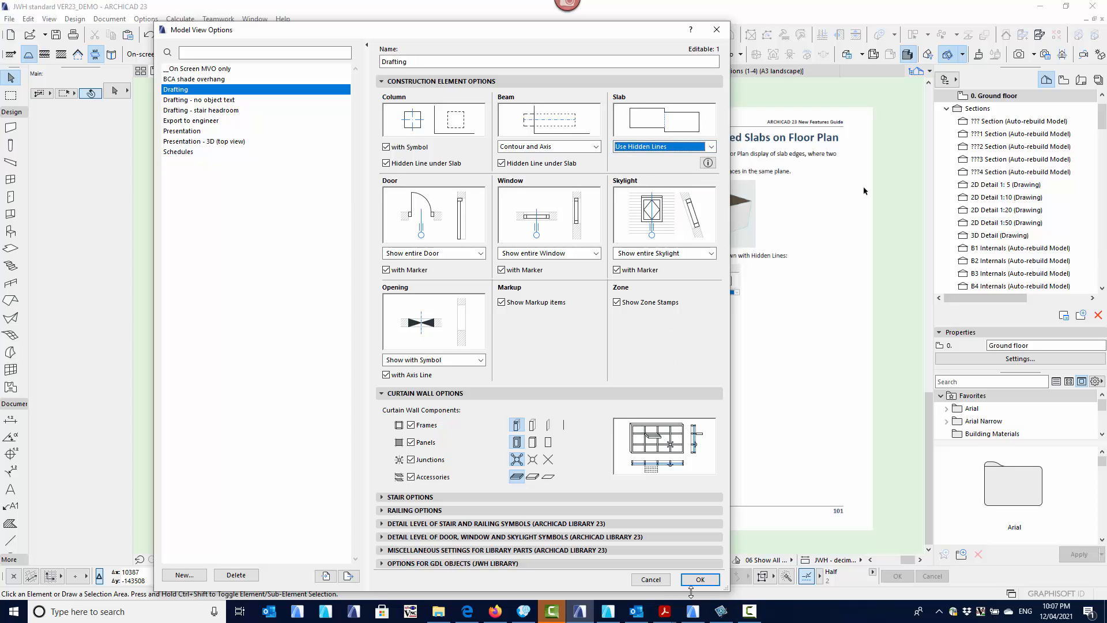
click(698, 581)
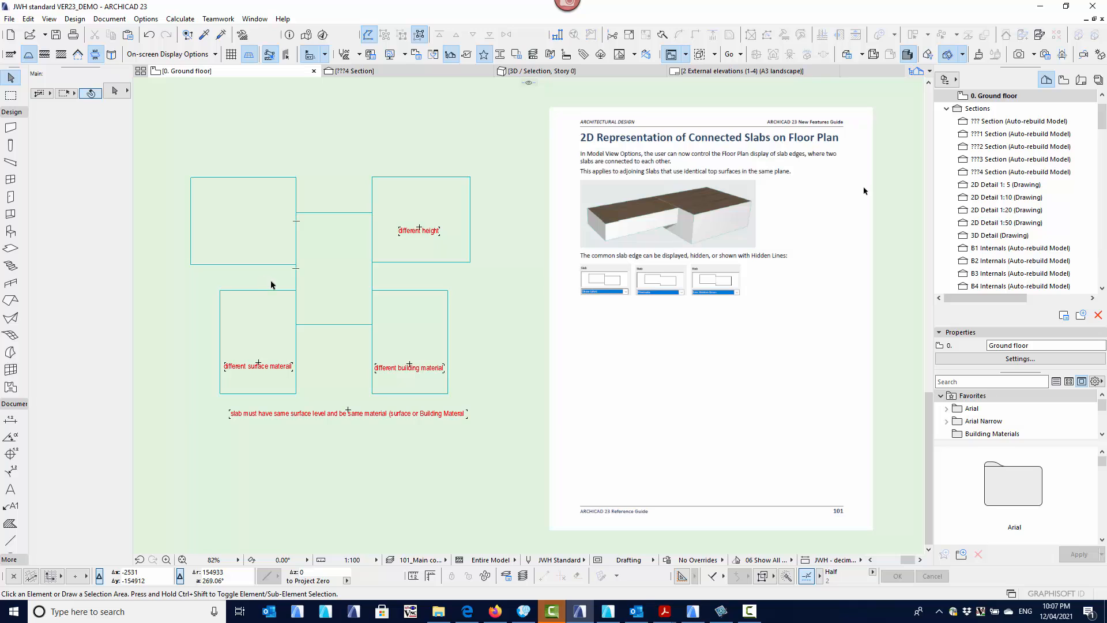
scroll(266, 283, up, 5)
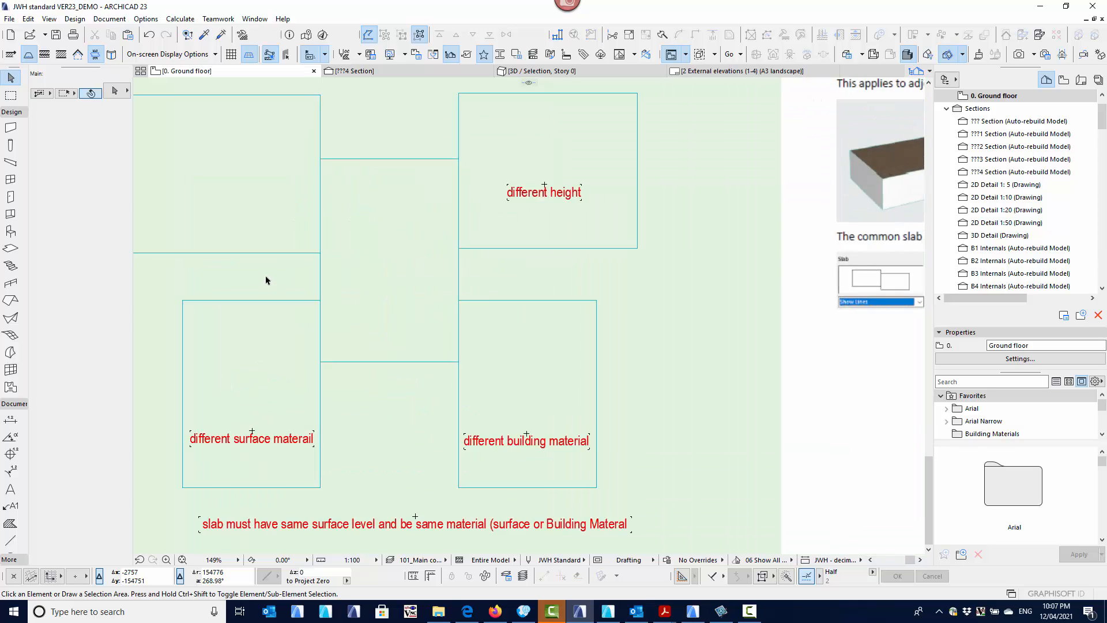
- Assign a dashed line type to the Hidden Lines outline of the slab adjoining the middle slab's upper left side
click(323, 231)
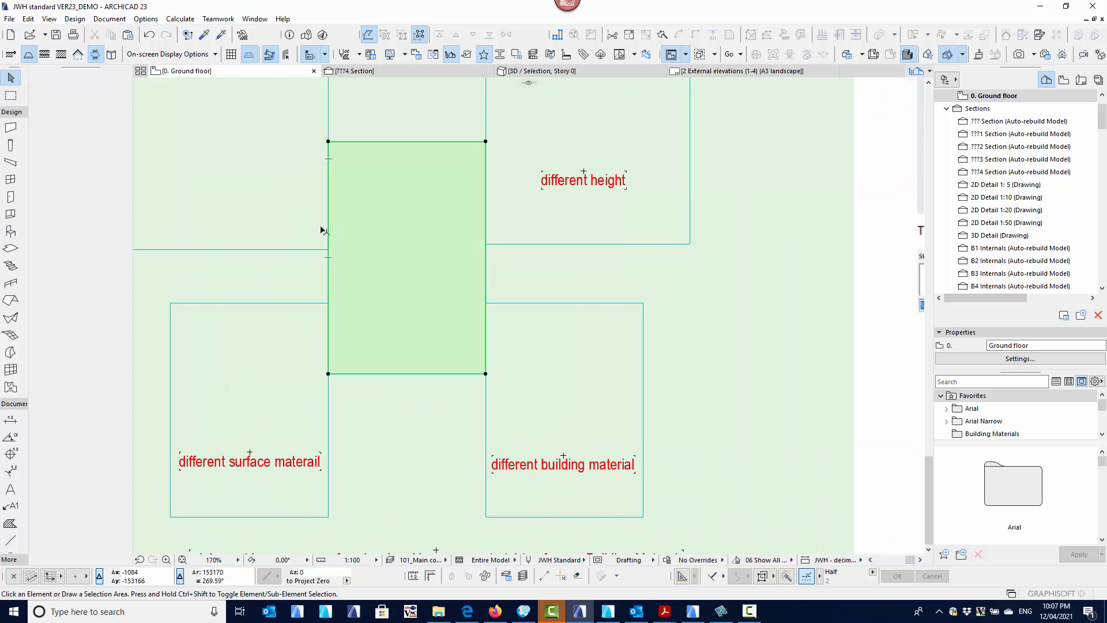
click(294, 275)
click(293, 249)
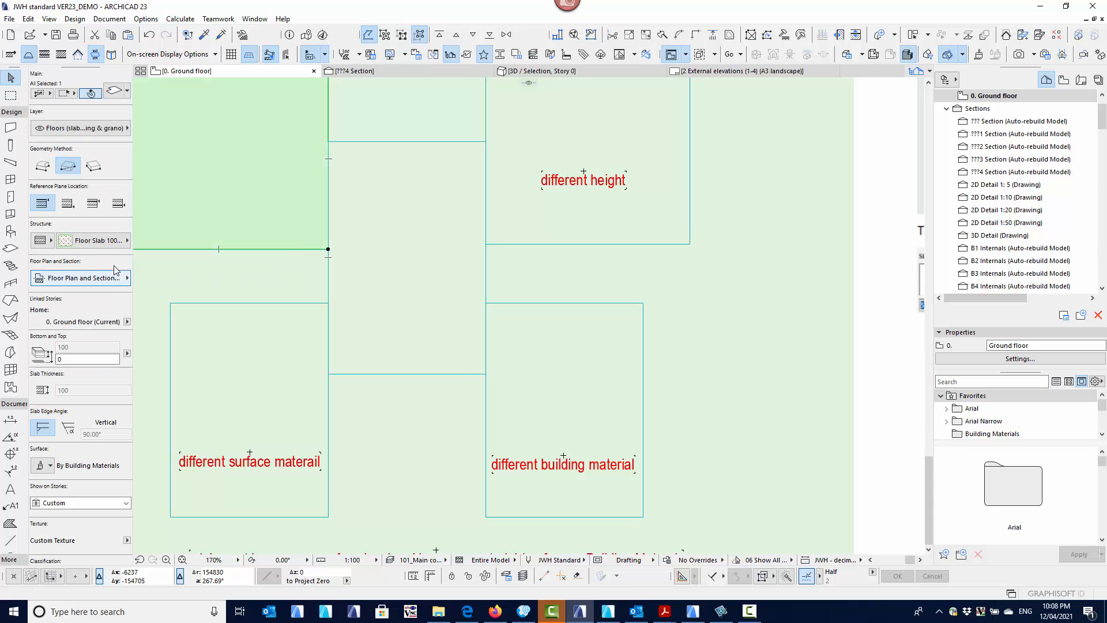
click(100, 241)
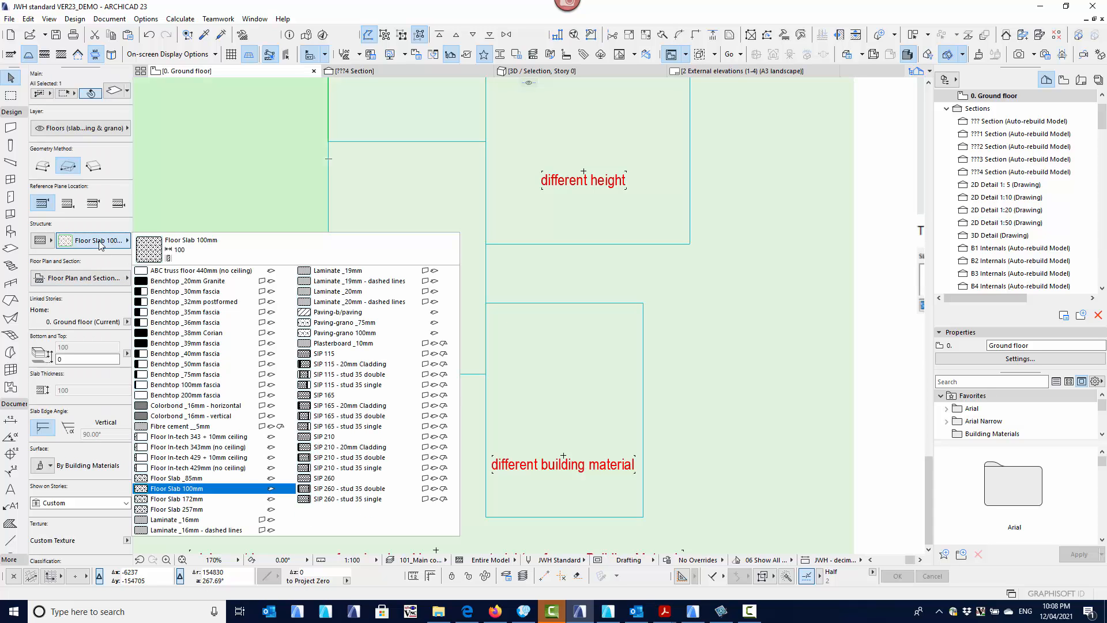
click(91, 278)
click(90, 279)
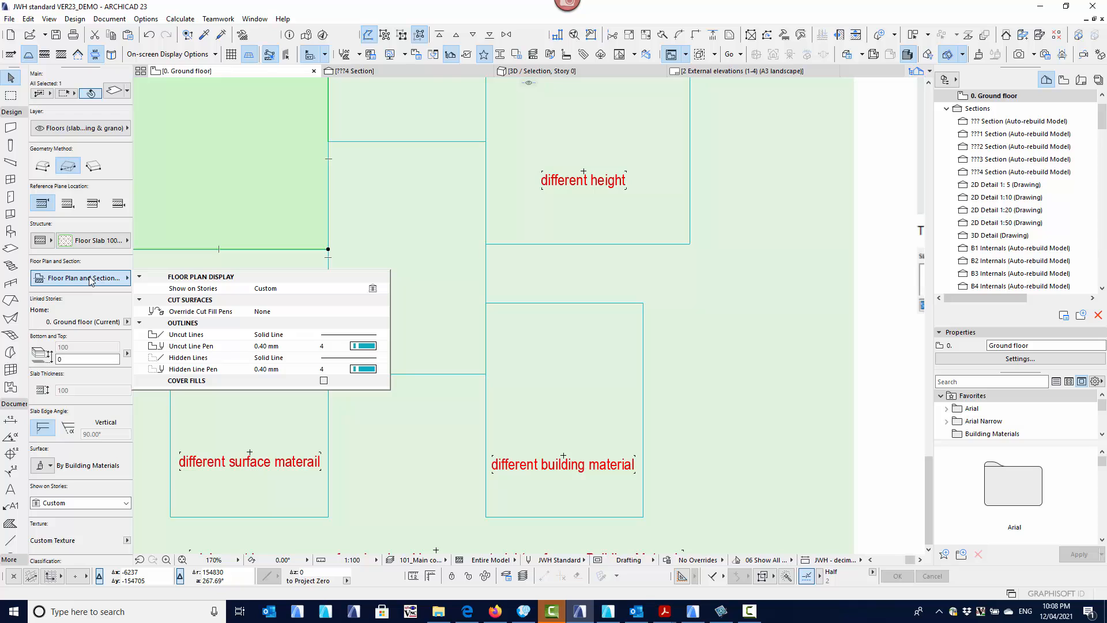
click(349, 358)
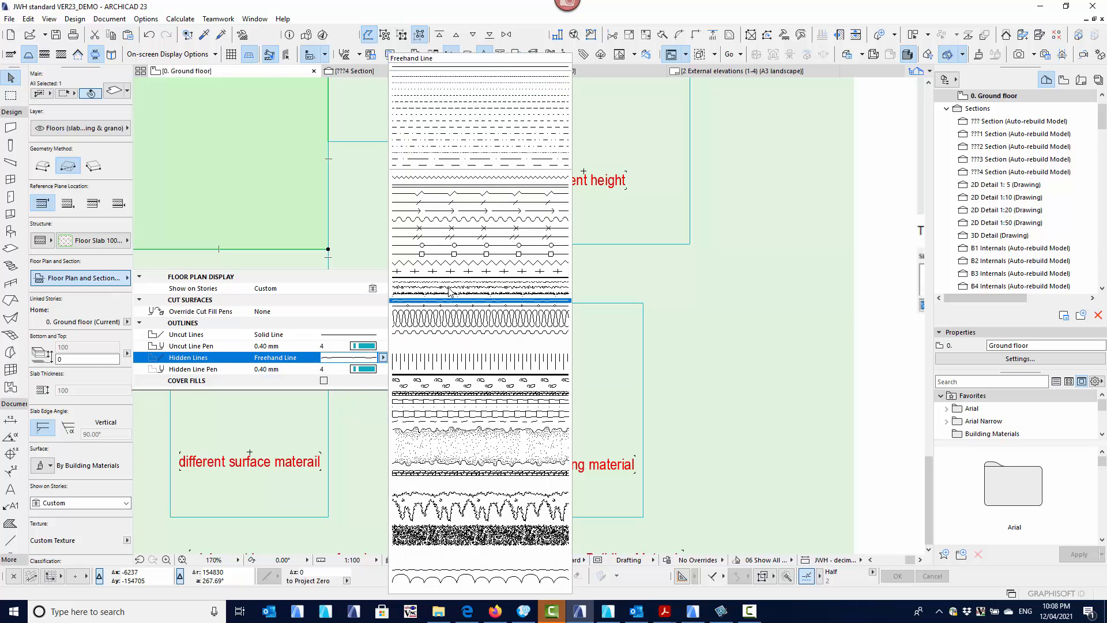
click(415, 105)
click(372, 229)
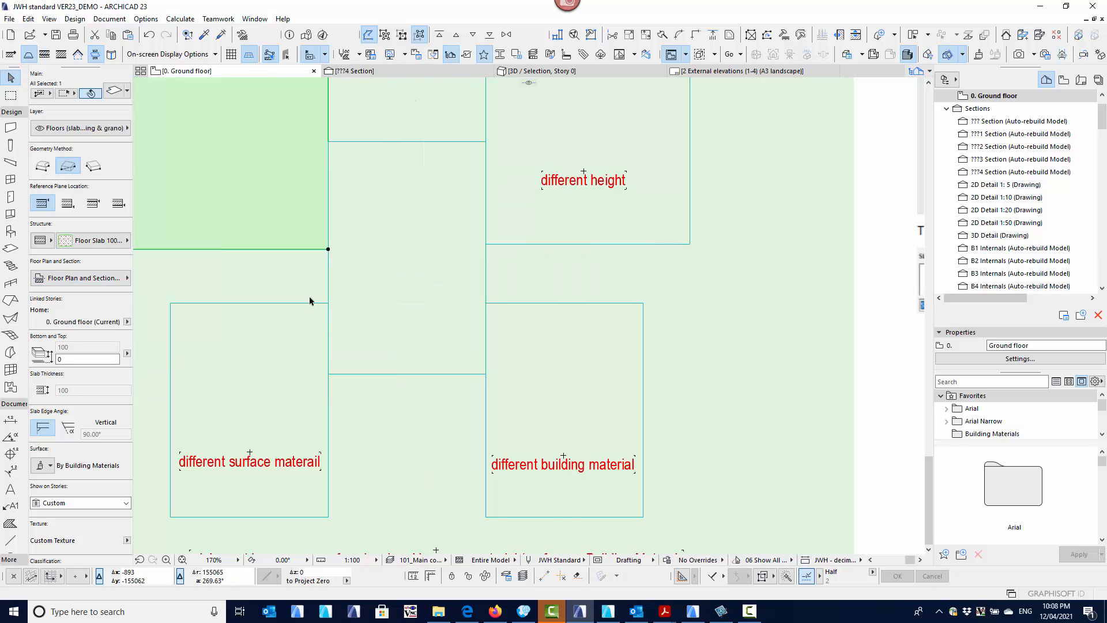
- Set the middle slab's Hidden Lines outline to the Dash short line type and clear the selection
click(316, 272)
click(329, 272)
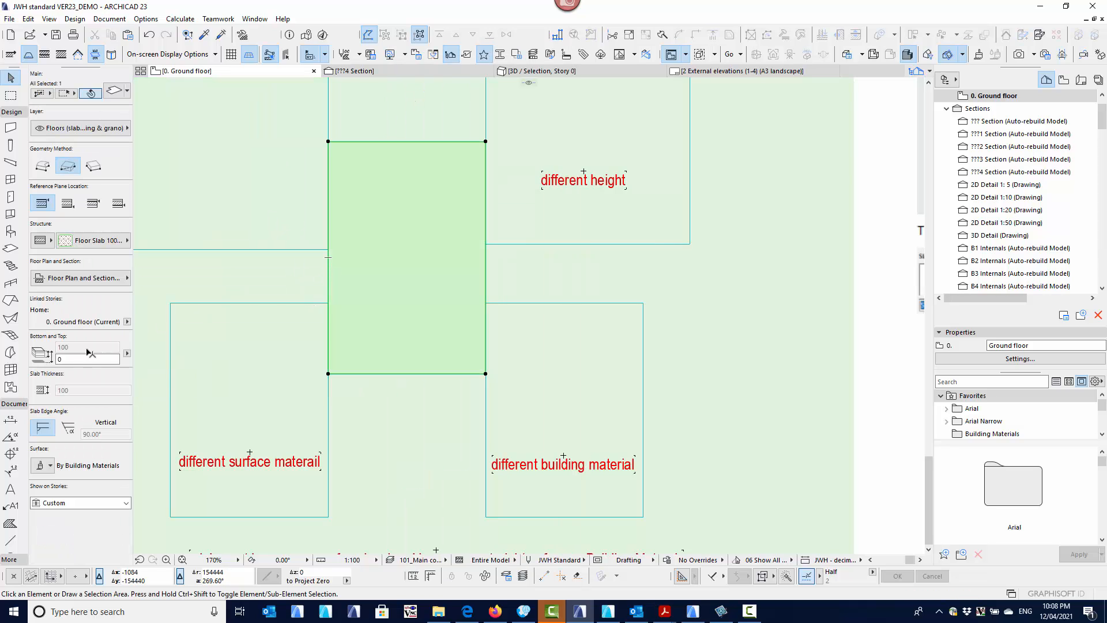
click(90, 279)
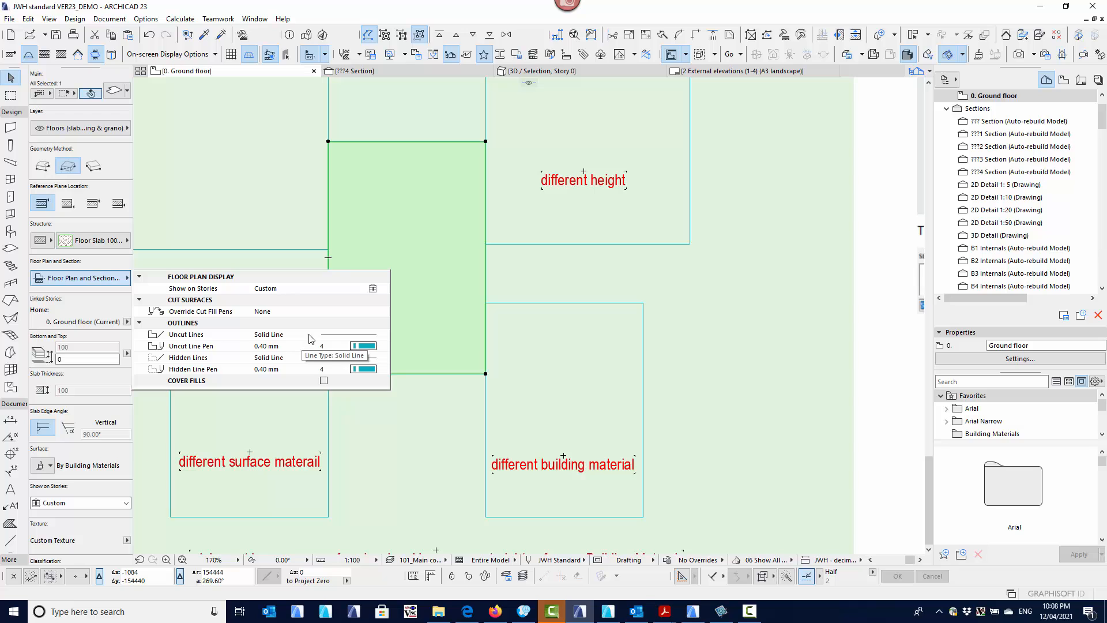
click(346, 358)
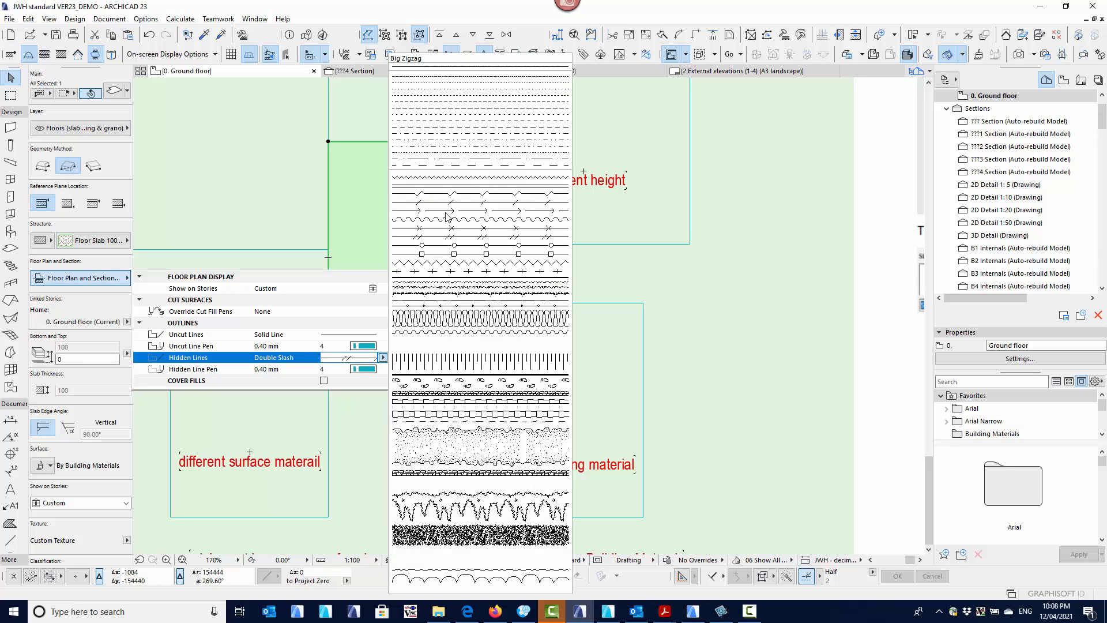
click(429, 98)
click(389, 126)
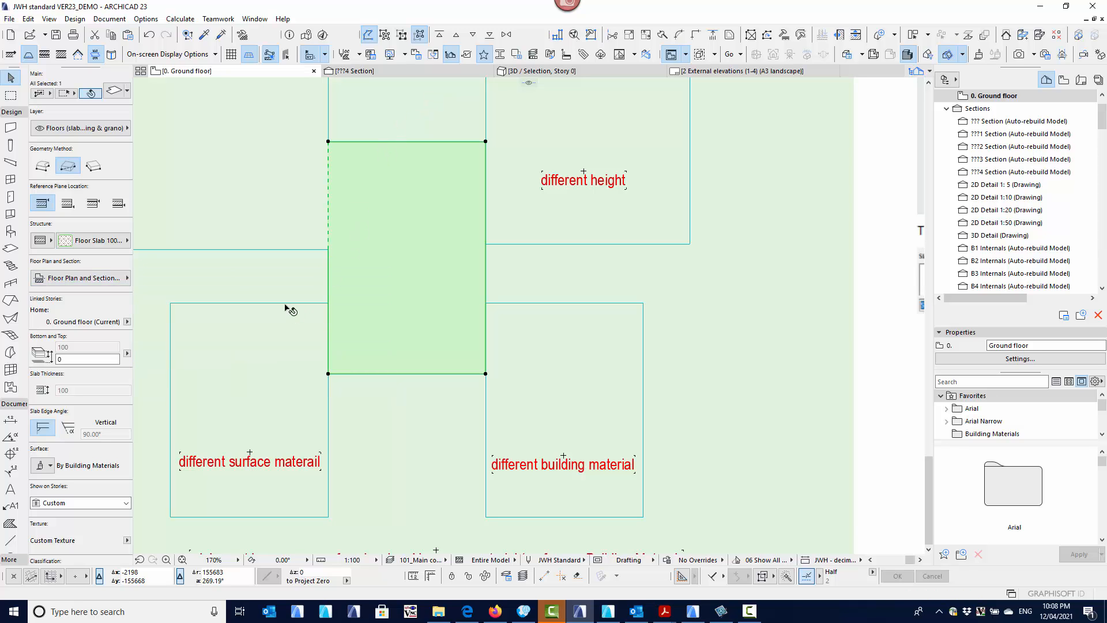
click(308, 277)
scroll(309, 281, down, 4)
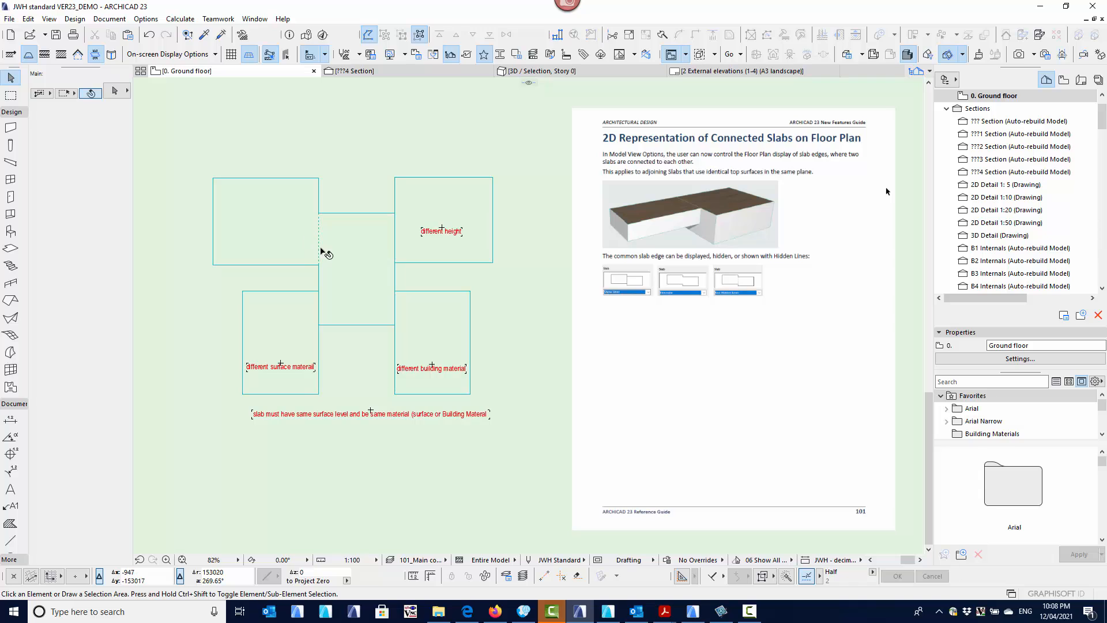
- Change the middle slab's Hidden Lines outline to a longer dashed line type and check its shared edge with the upper-left slab
drag(298, 158, 328, 230)
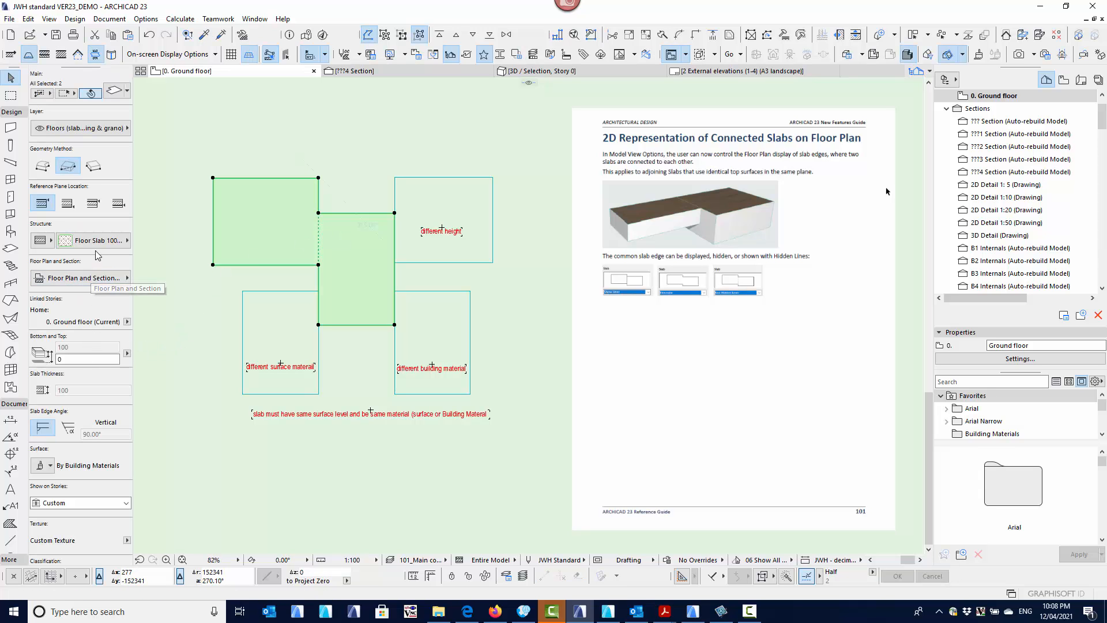
click(98, 282)
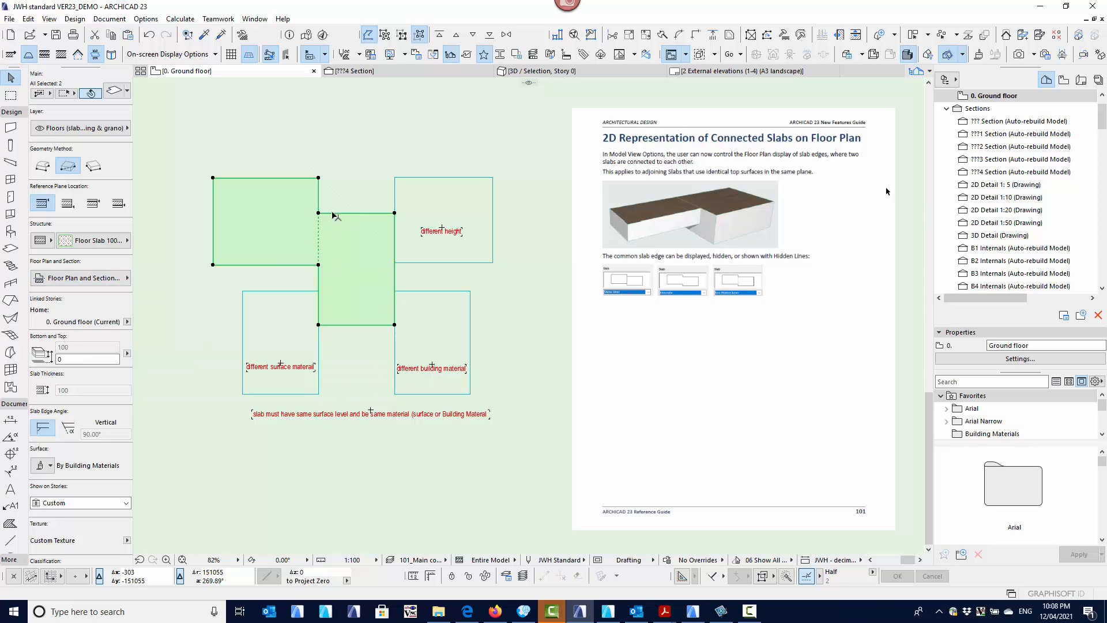
click(346, 185)
click(332, 214)
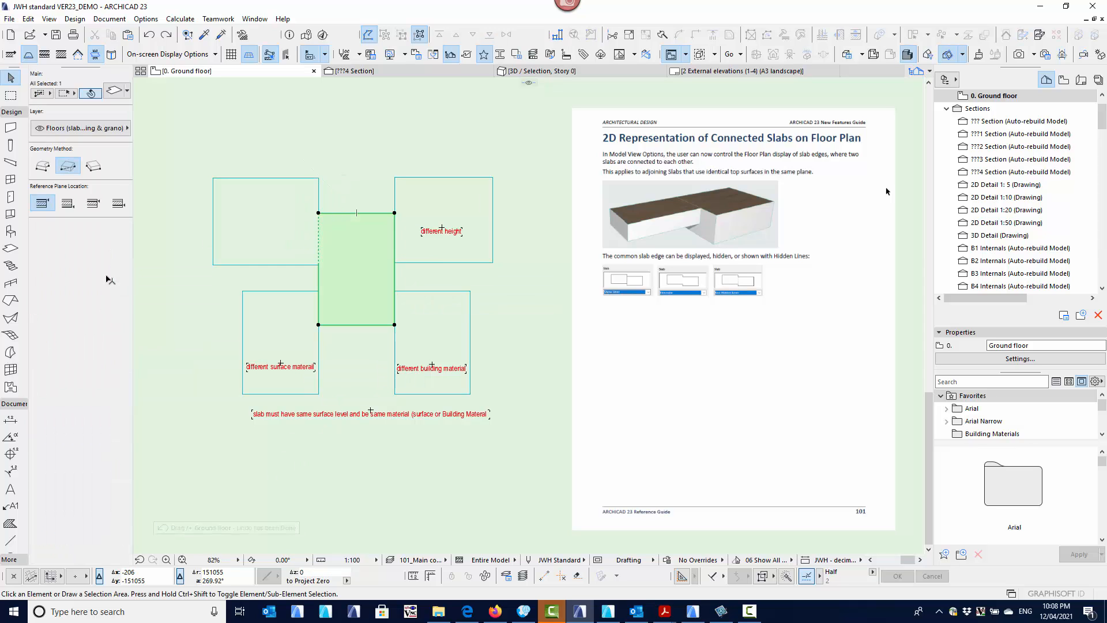
click(99, 280)
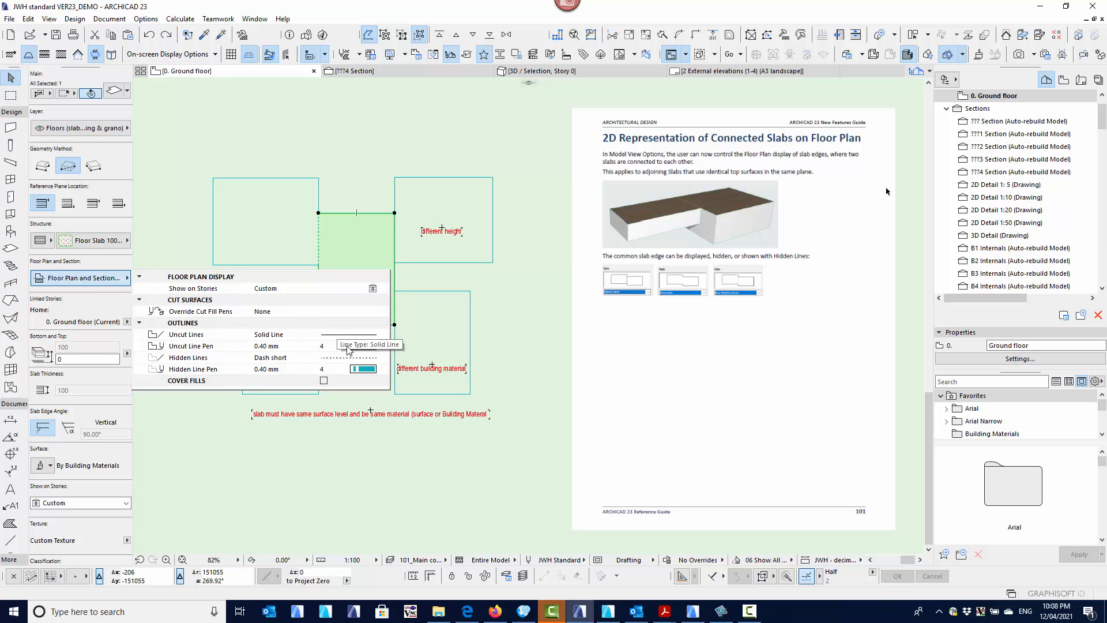
click(348, 364)
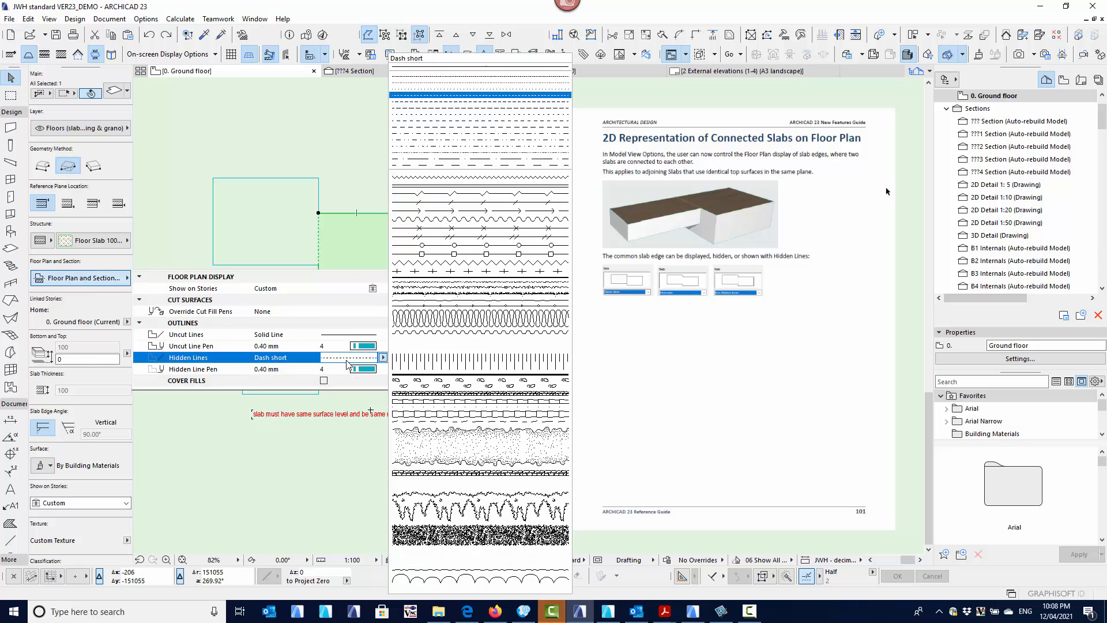
click(417, 121)
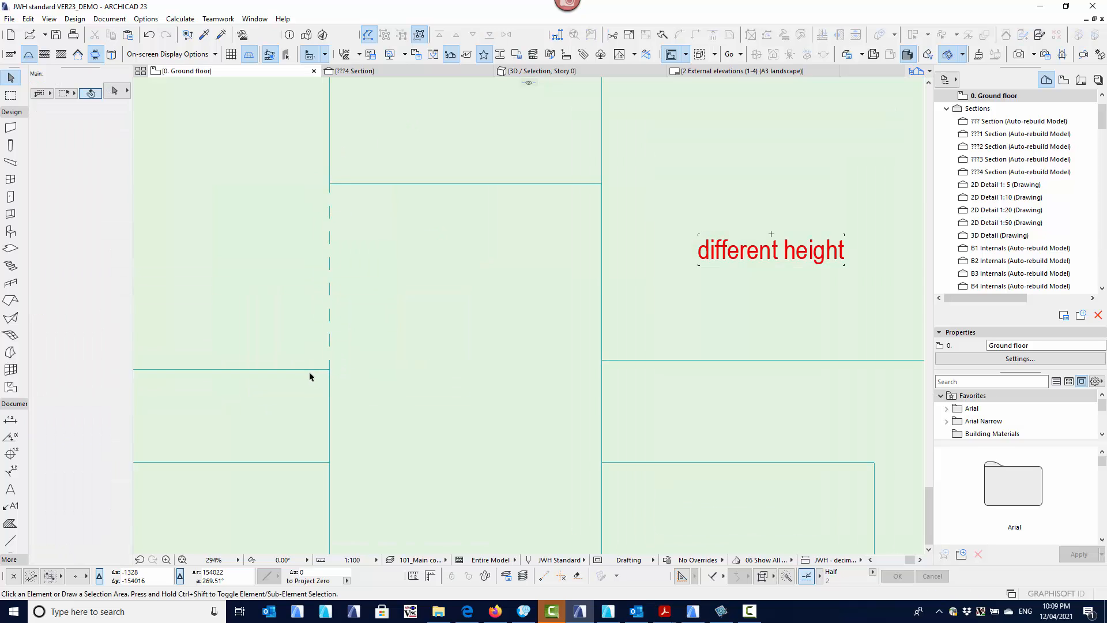
click(291, 366)
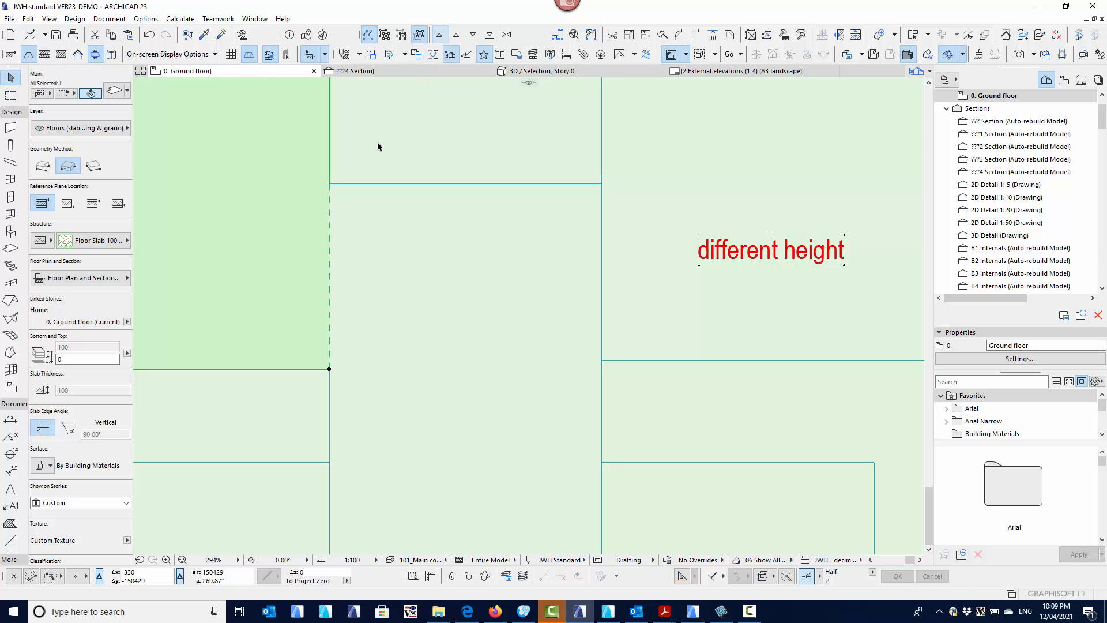
key(Escape)
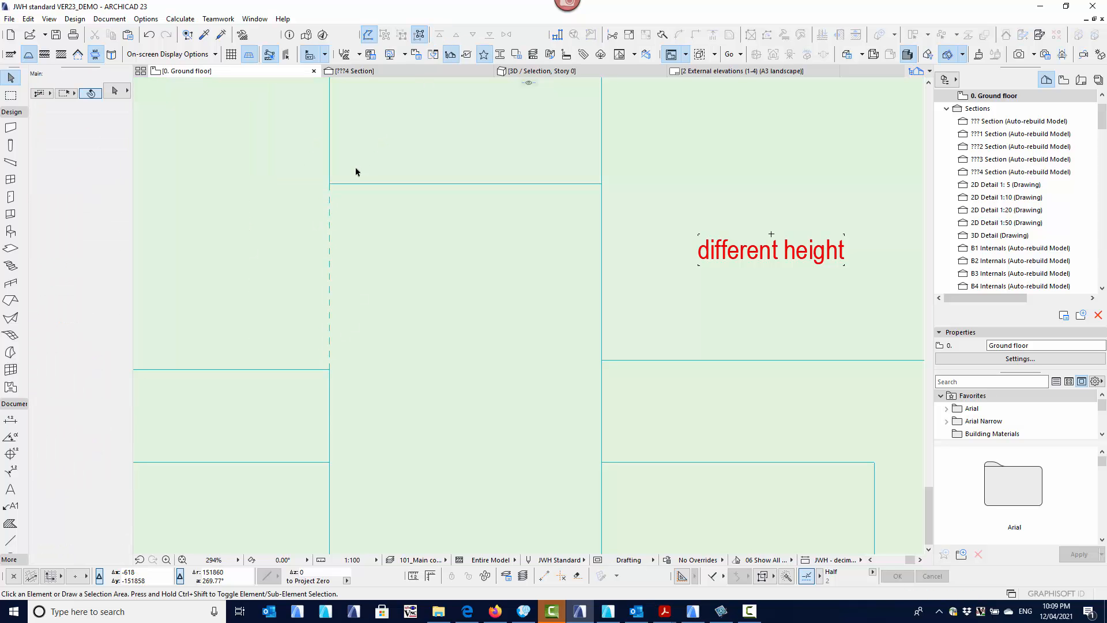
- Examine the connected slabs overview and the guide pages on visualization and renamed view settings
scroll(356, 171, down, 6)
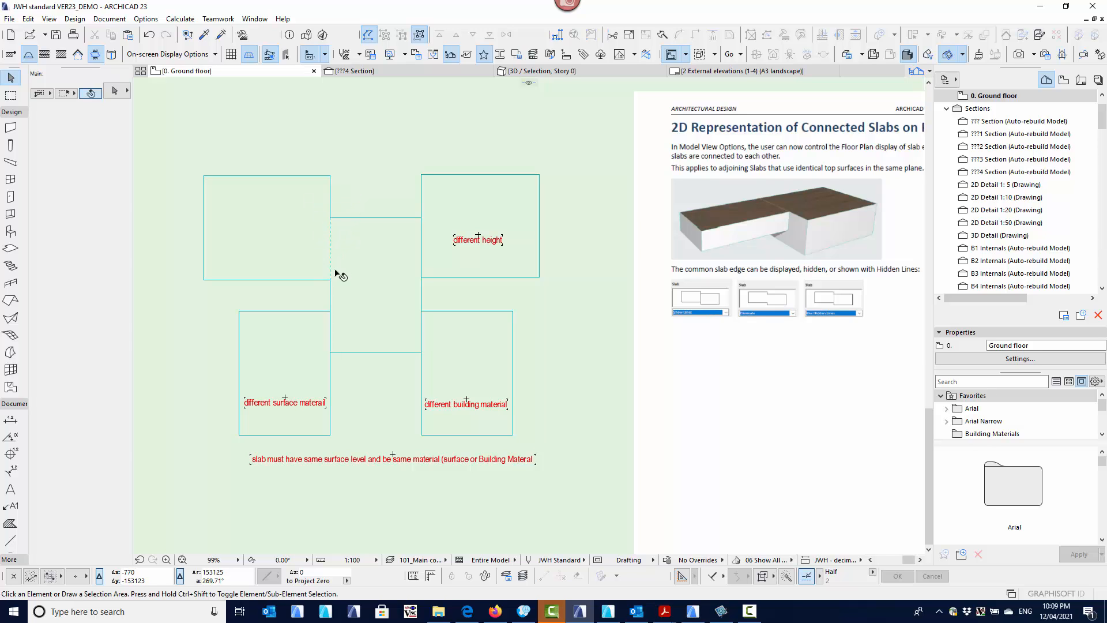
scroll(376, 159, down, 2)
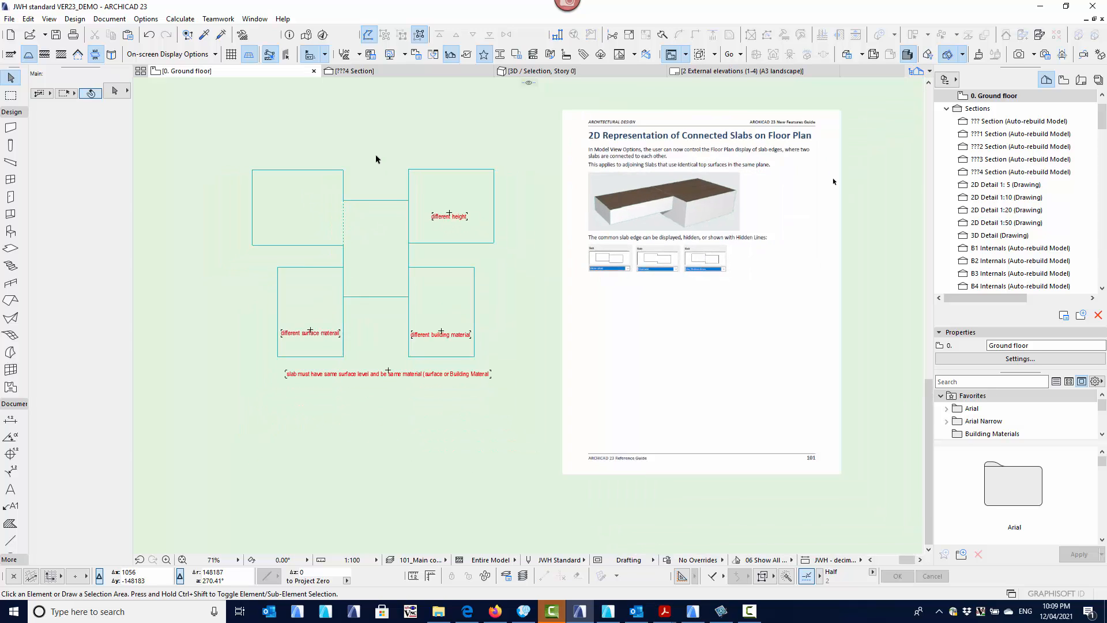
middle_drag(487, 240, 355, 182)
scroll(271, 150, up, 2)
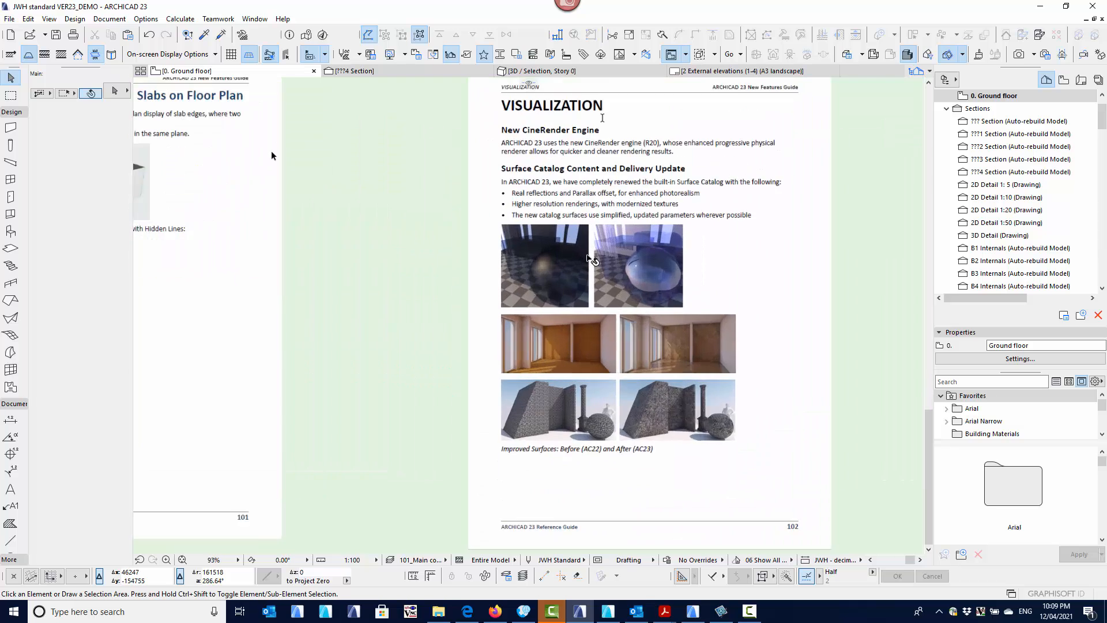
middle_drag(214, 156, 143, 156)
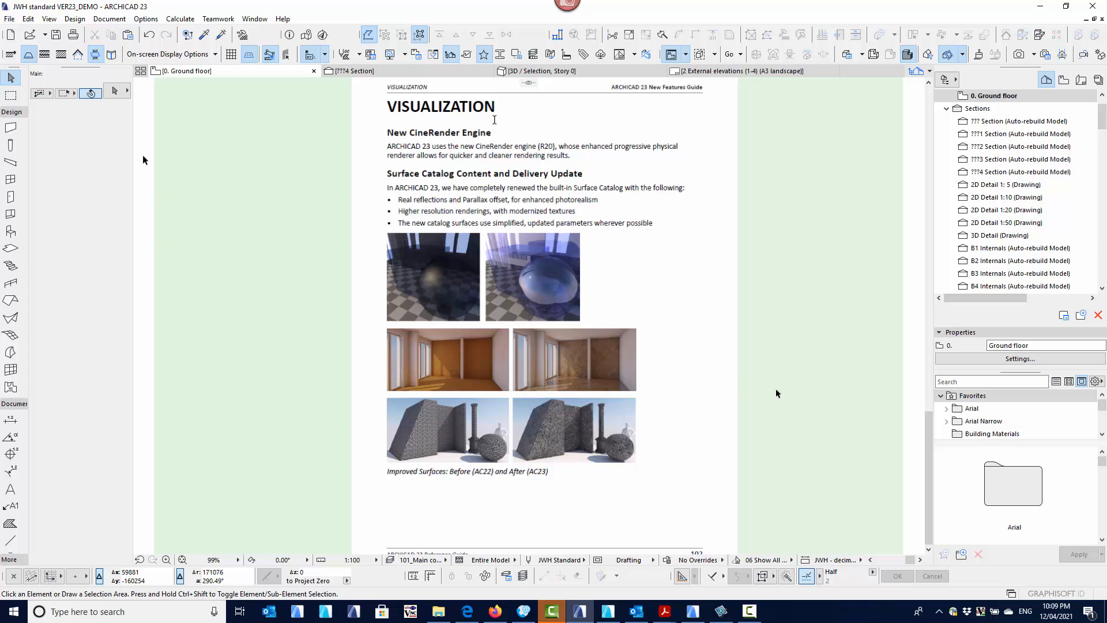
middle_drag(779, 384, 635, 390)
scroll(655, 400, down, 2)
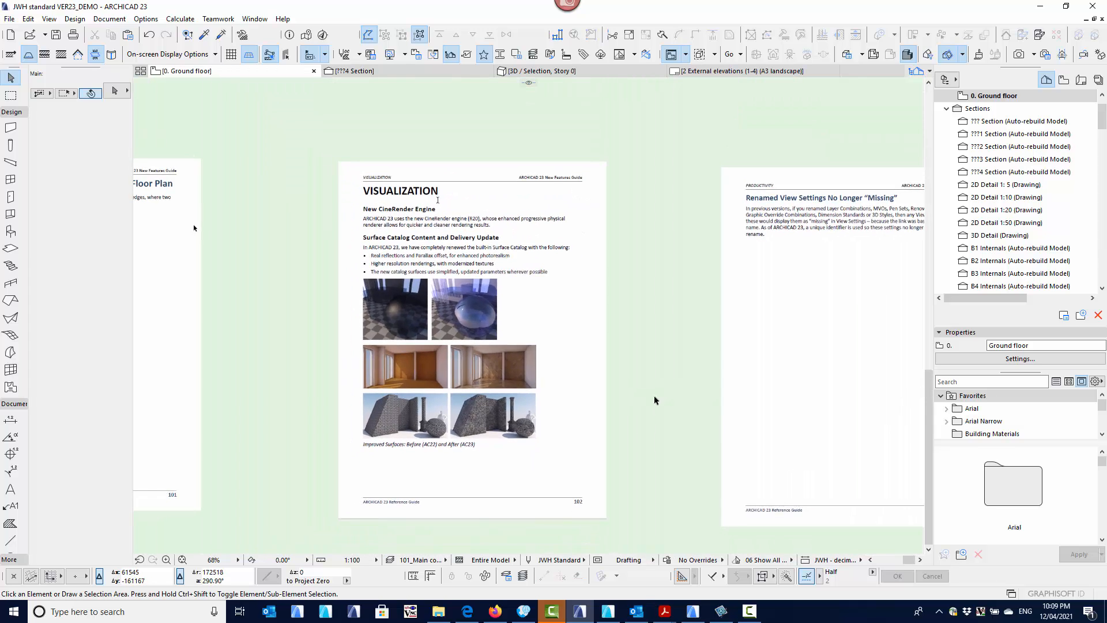
scroll(714, 403, up, 1)
middle_drag(714, 402, 566, 396)
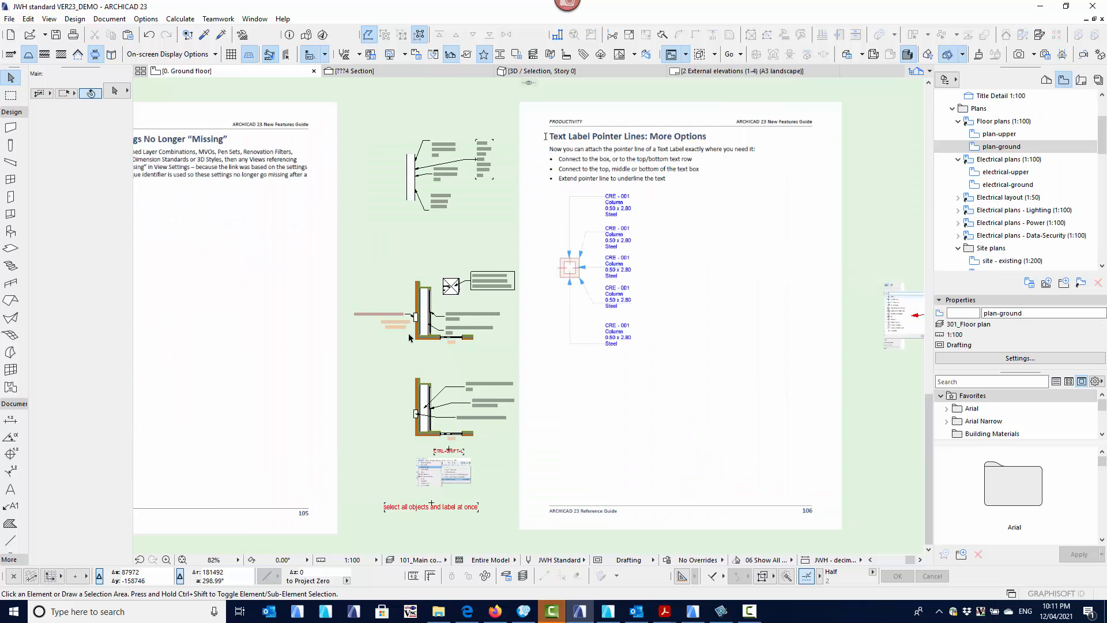
- Extend the pointer line of the uppermost 450 SHELF & RAIL label along the top edge of its text box
scroll(574, 225, up, 3)
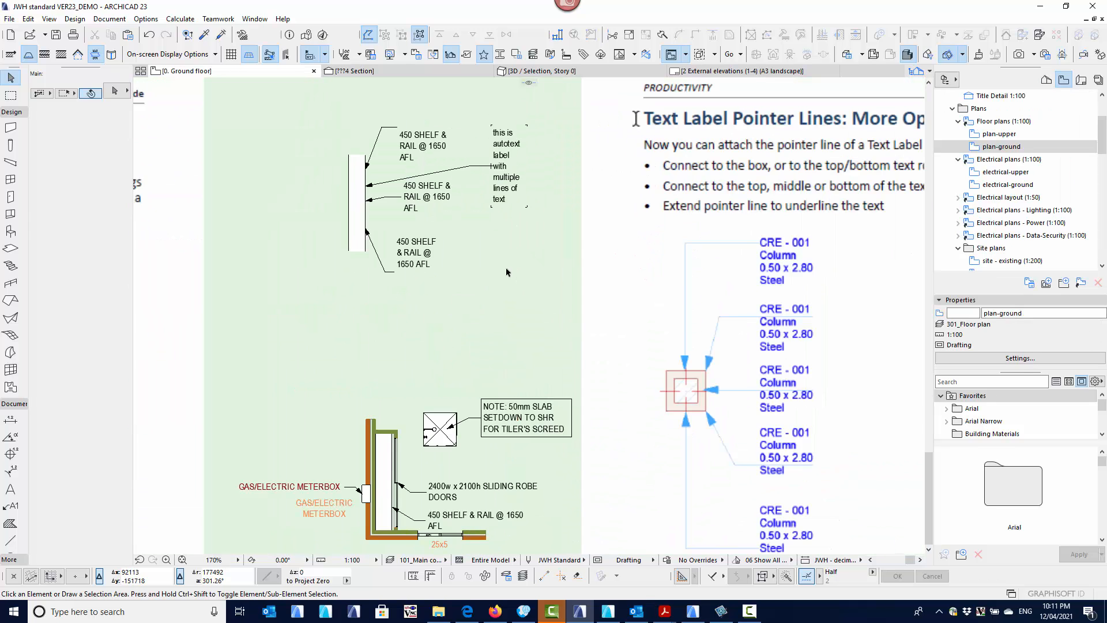
middle_drag(512, 270, 444, 291)
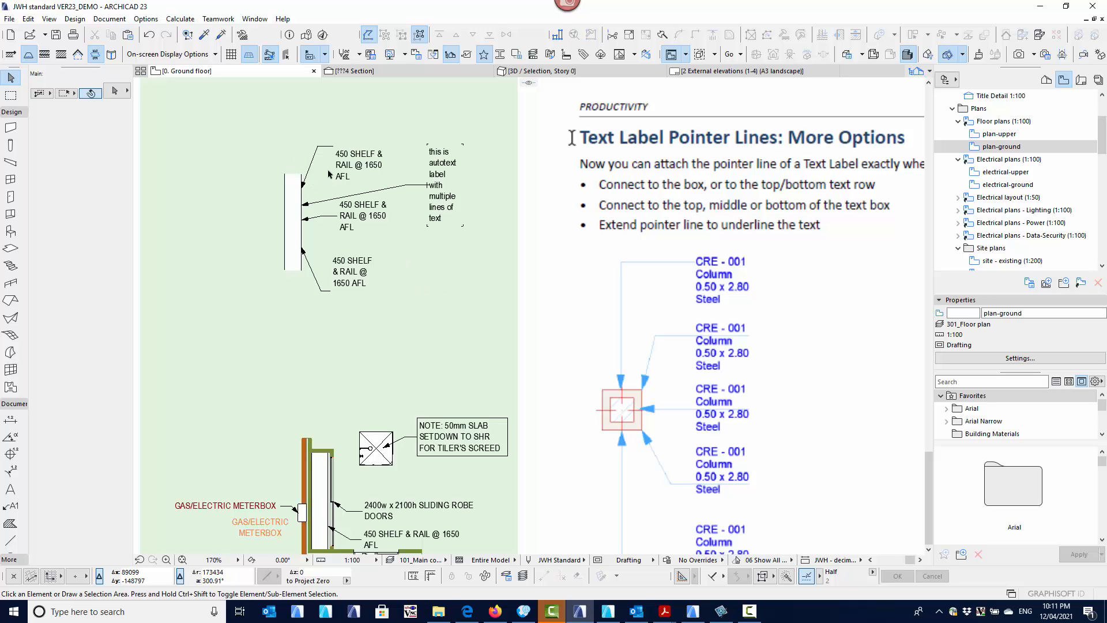
scroll(317, 173, up, 3)
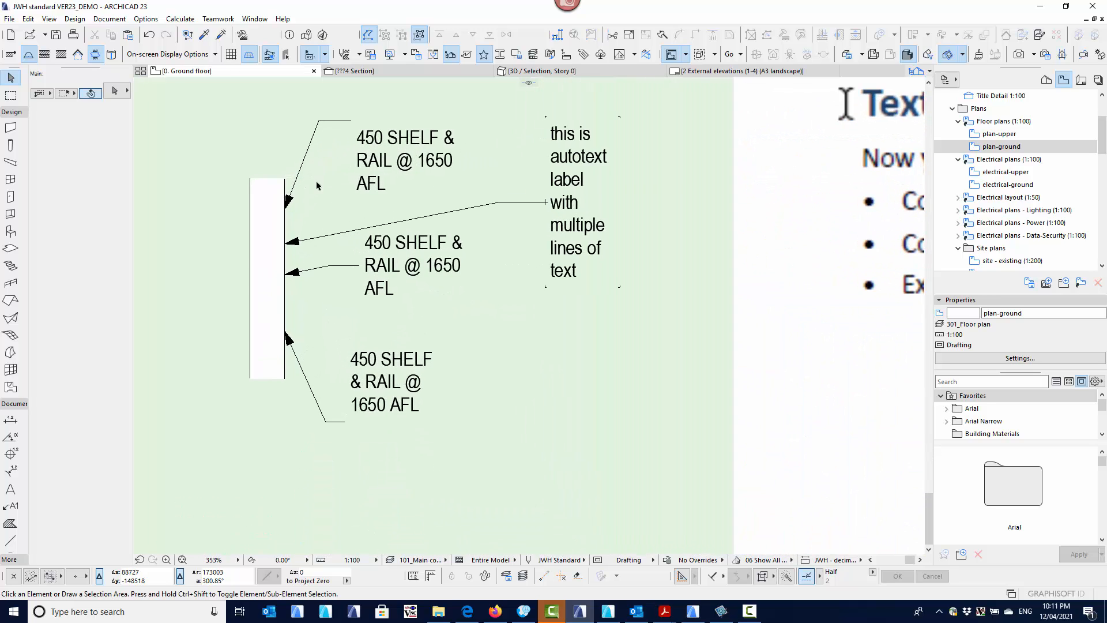
click(322, 123)
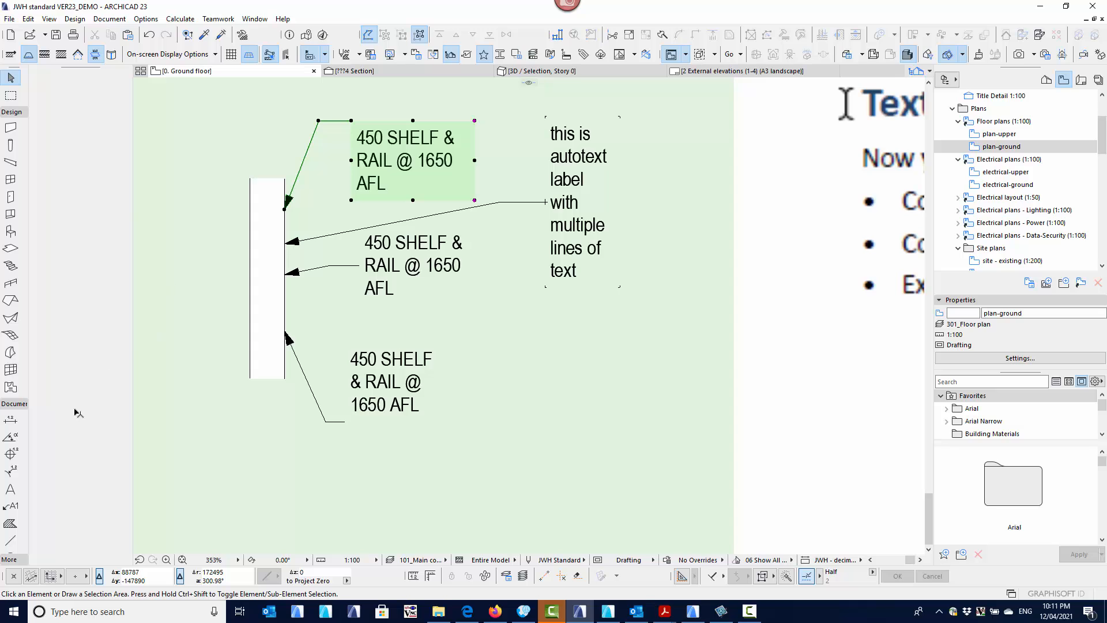
scroll(77, 412, down, 10)
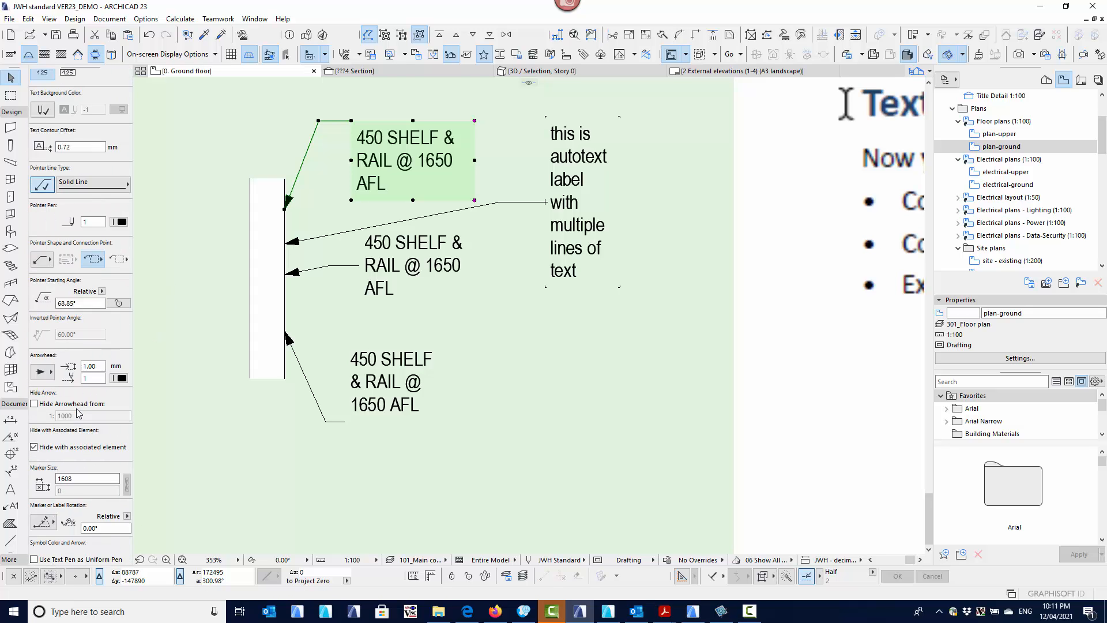
scroll(79, 413, down, 4)
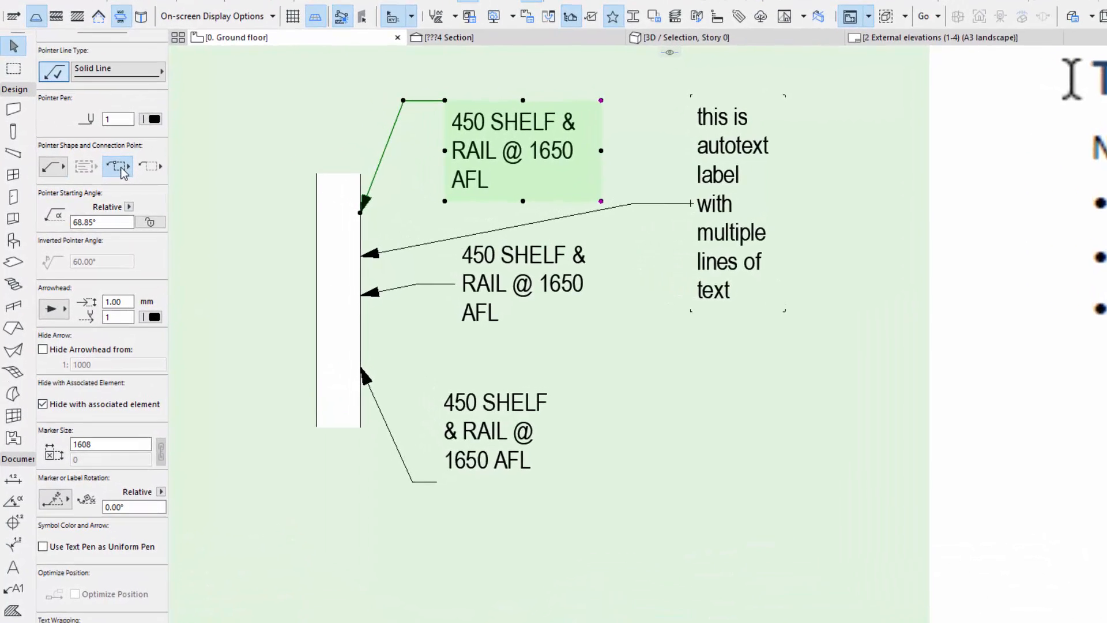
click(122, 169)
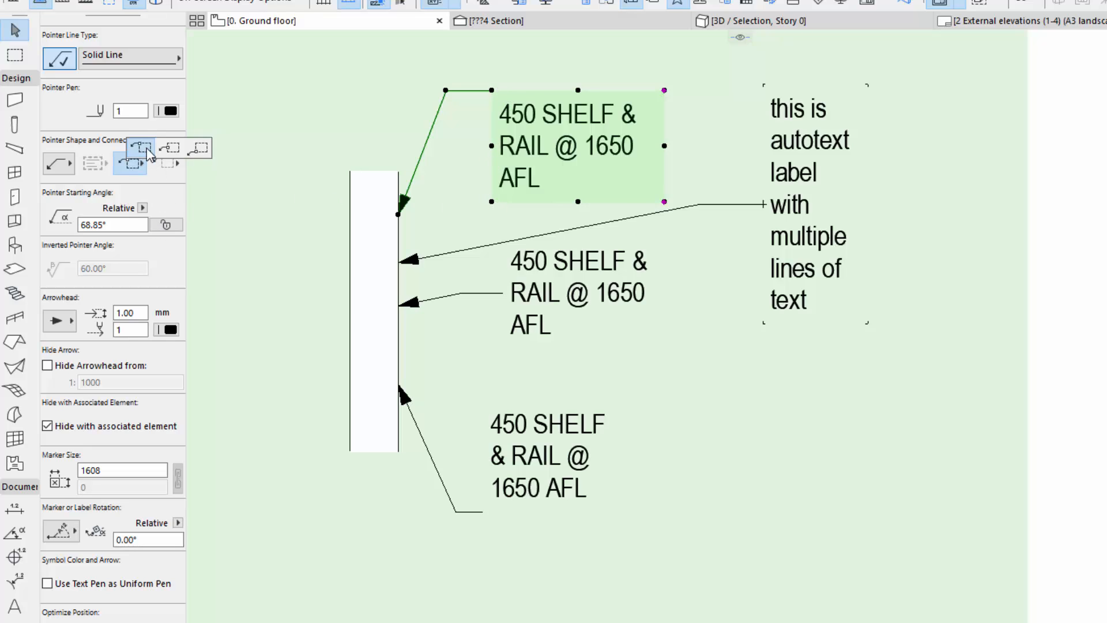
click(129, 164)
click(167, 164)
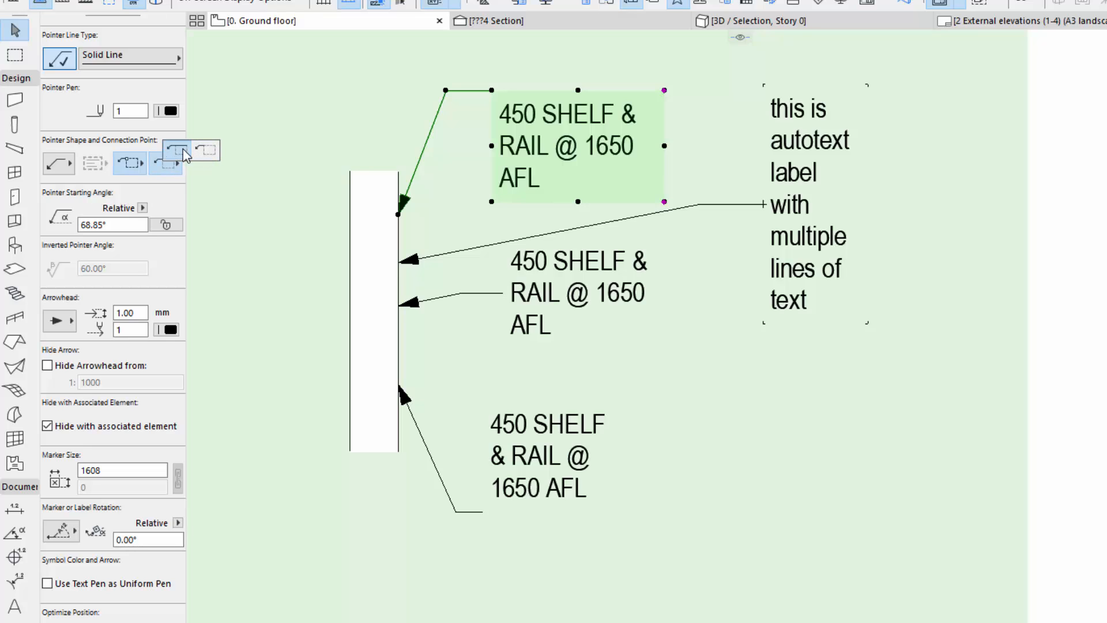
click(183, 149)
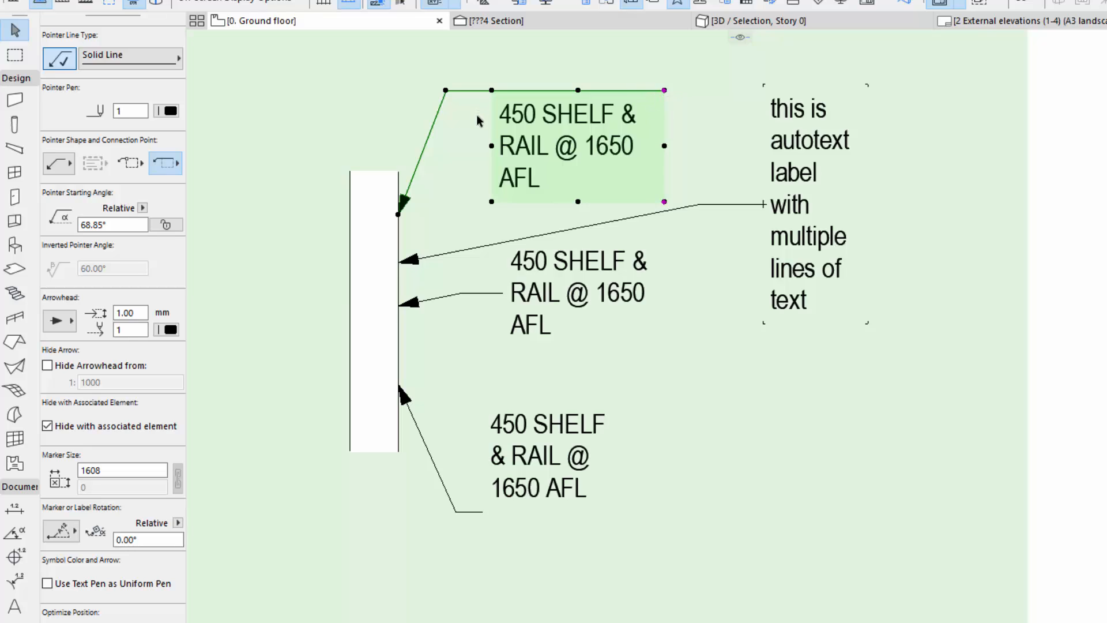
- Connect the uppermost shelf label's pointer line to the middle of its text box
click(131, 165)
click(166, 148)
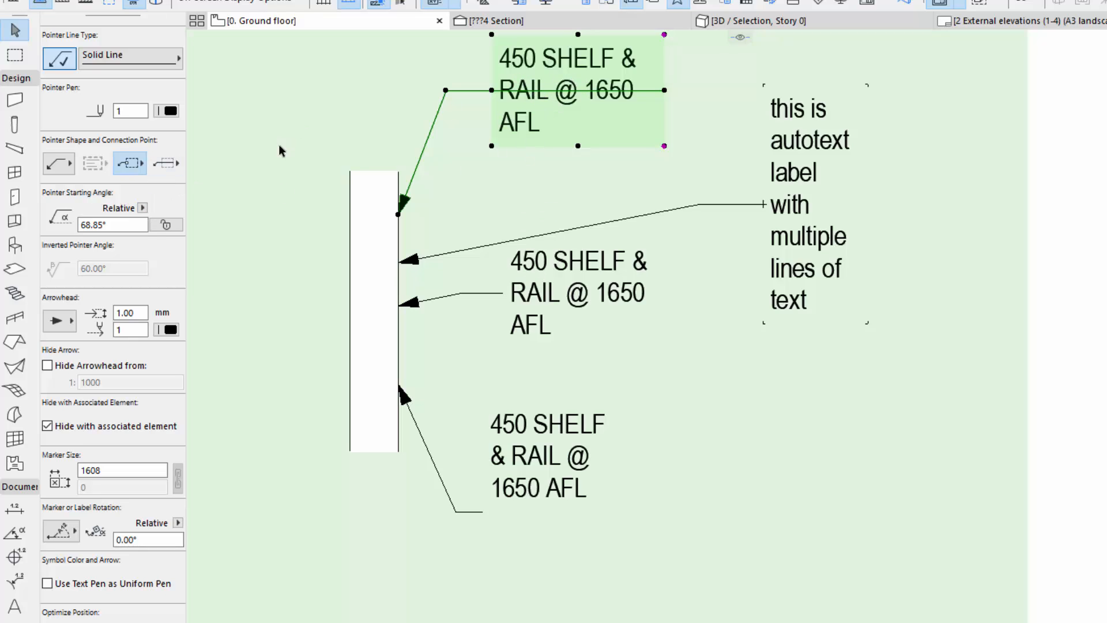
click(165, 168)
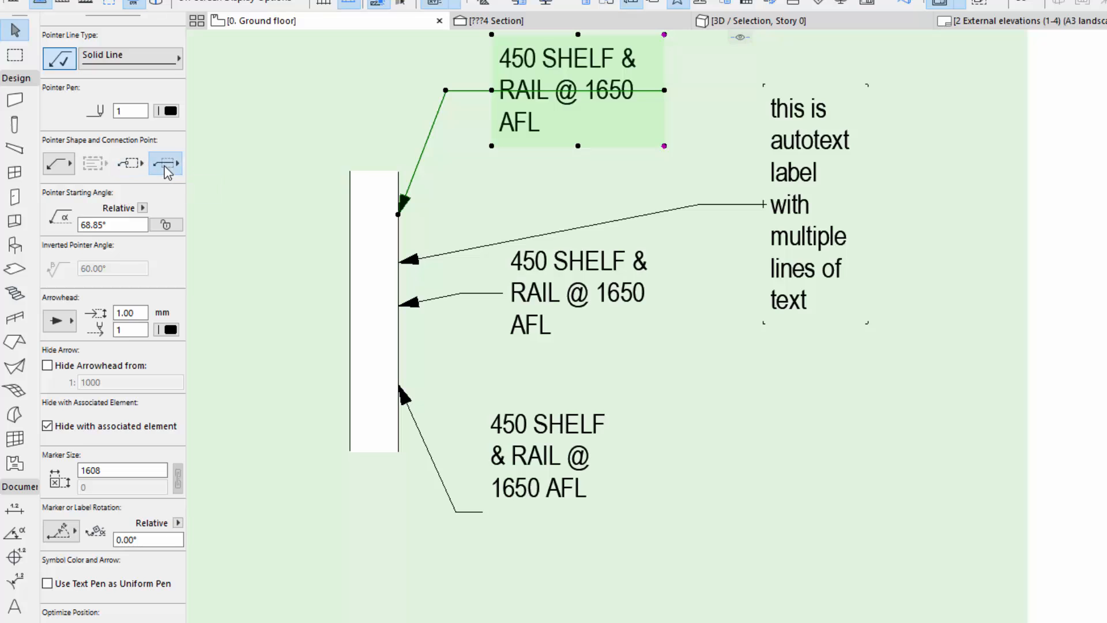
- Connect the uppermost shelf label's extended pointer line to the bottom of its text box, underlining the text, and deselect the label
click(132, 165)
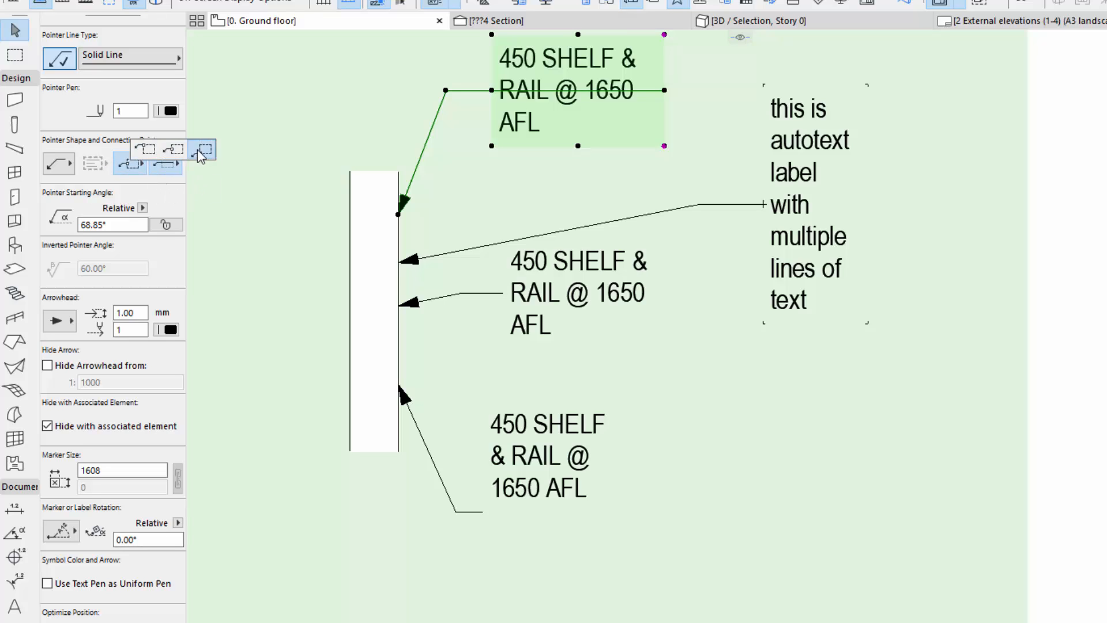
click(201, 152)
middle_drag(504, 144, 506, 323)
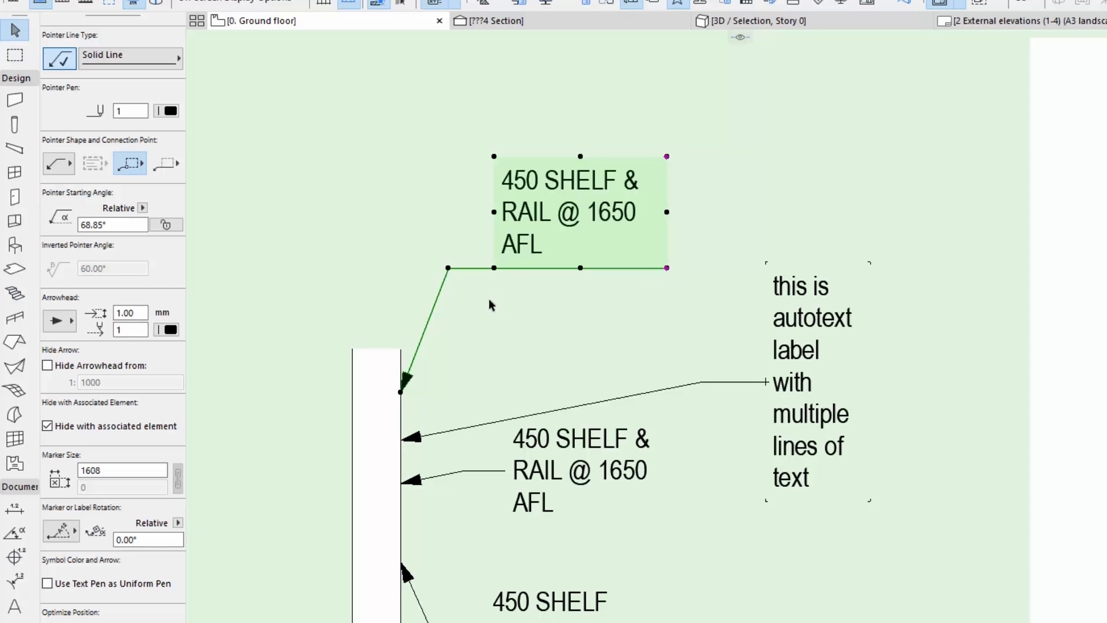
middle_drag(483, 305, 486, 238)
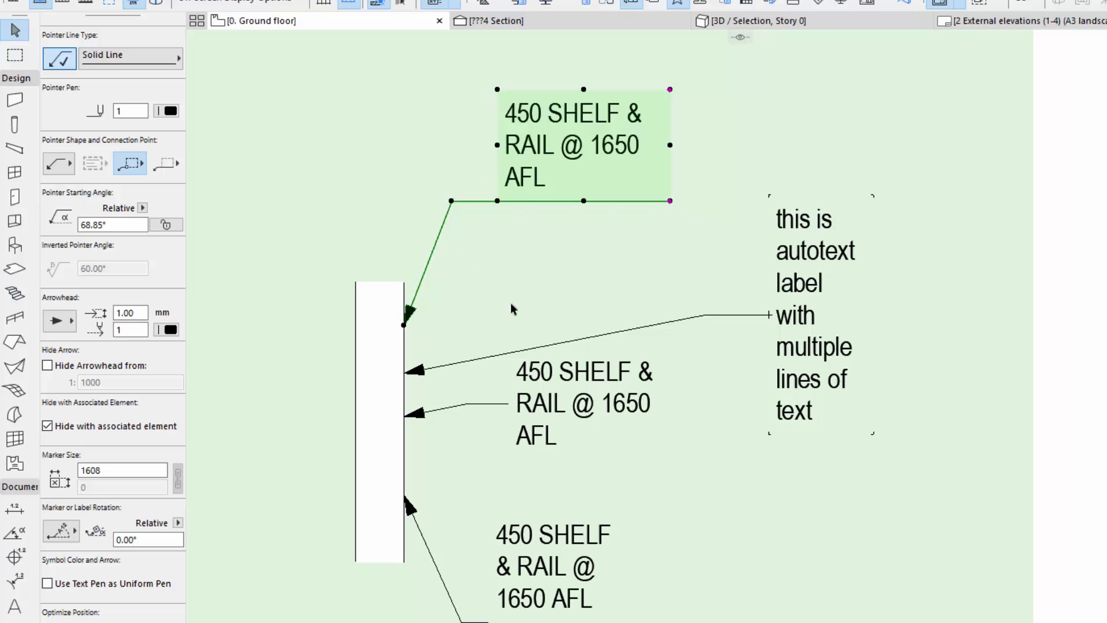
middle_drag(513, 312, 547, 255)
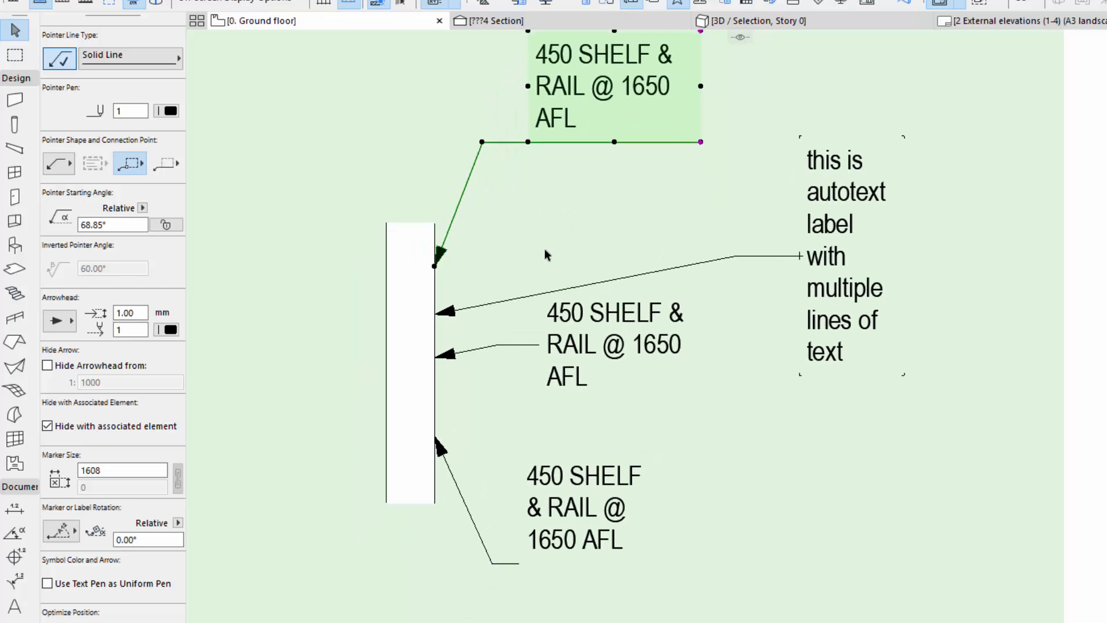
click(672, 246)
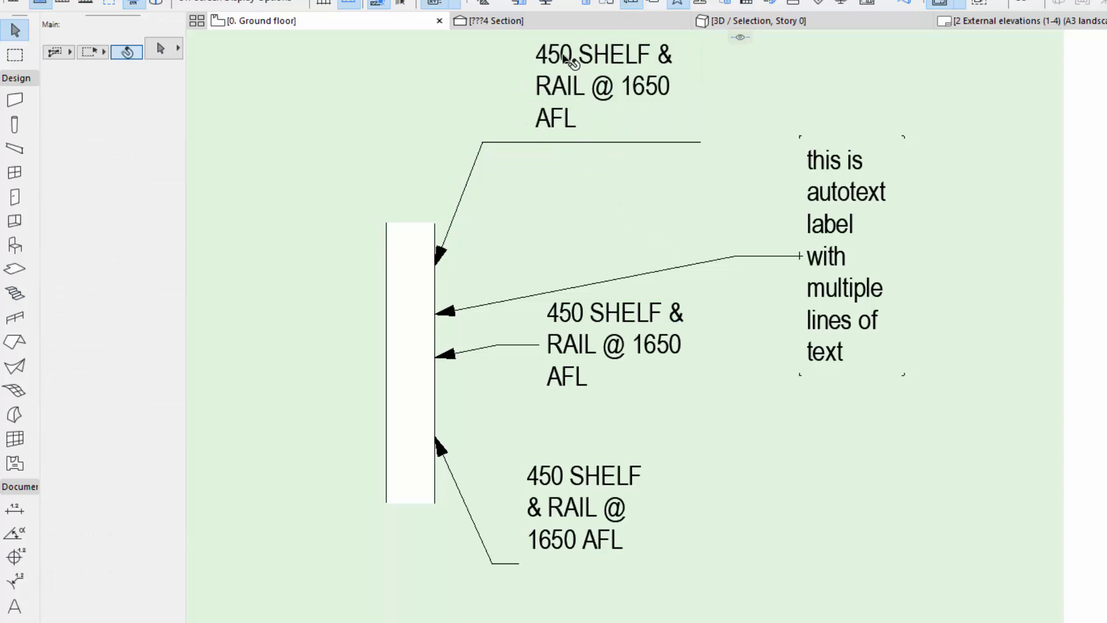
- Select the multi-line autotext label and review the available pointer line connection and extension options for its text box
click(729, 260)
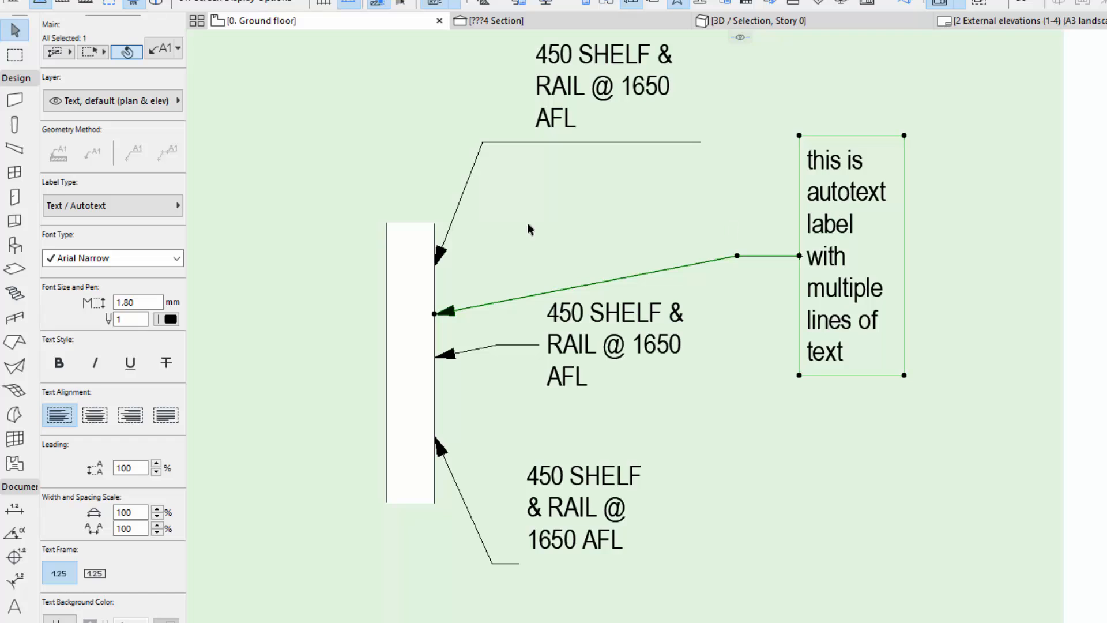
scroll(112, 430, down, 8)
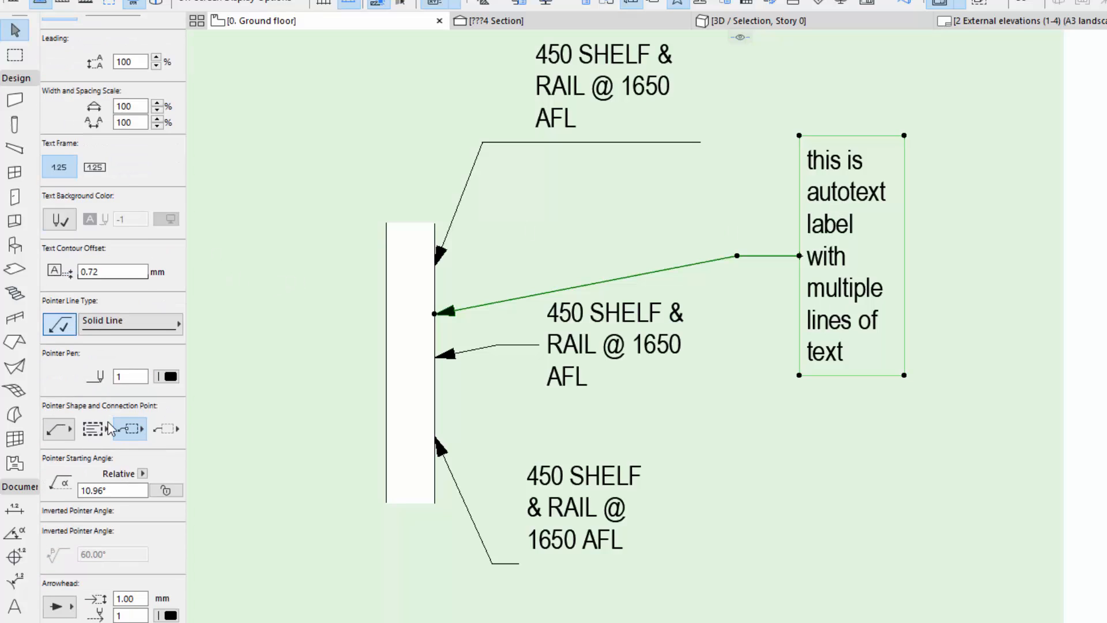
scroll(111, 429, down, 1)
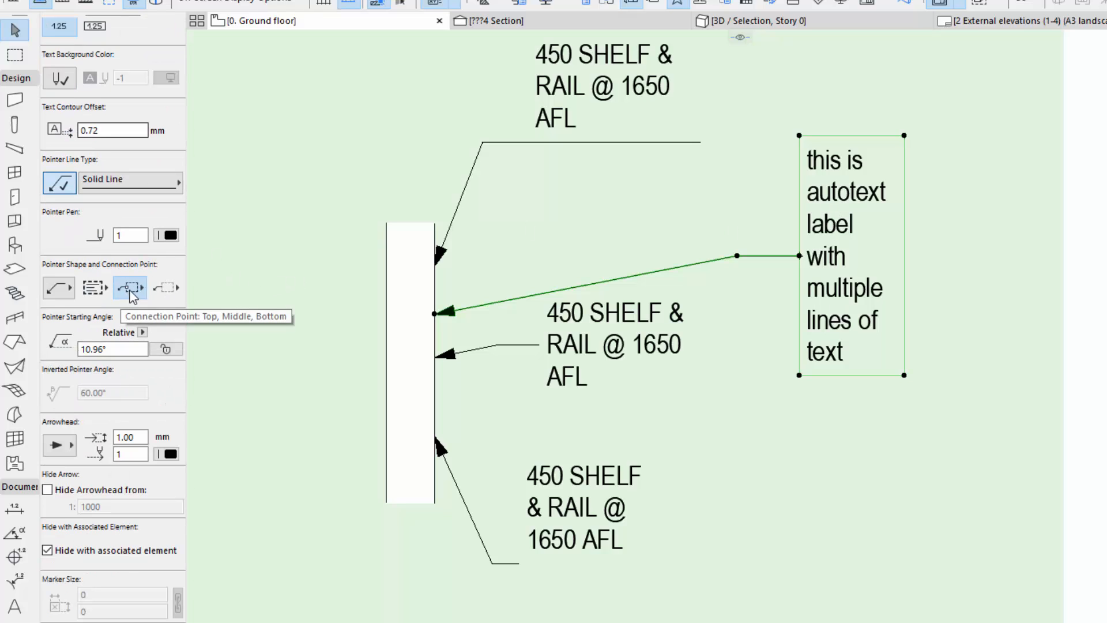
click(134, 288)
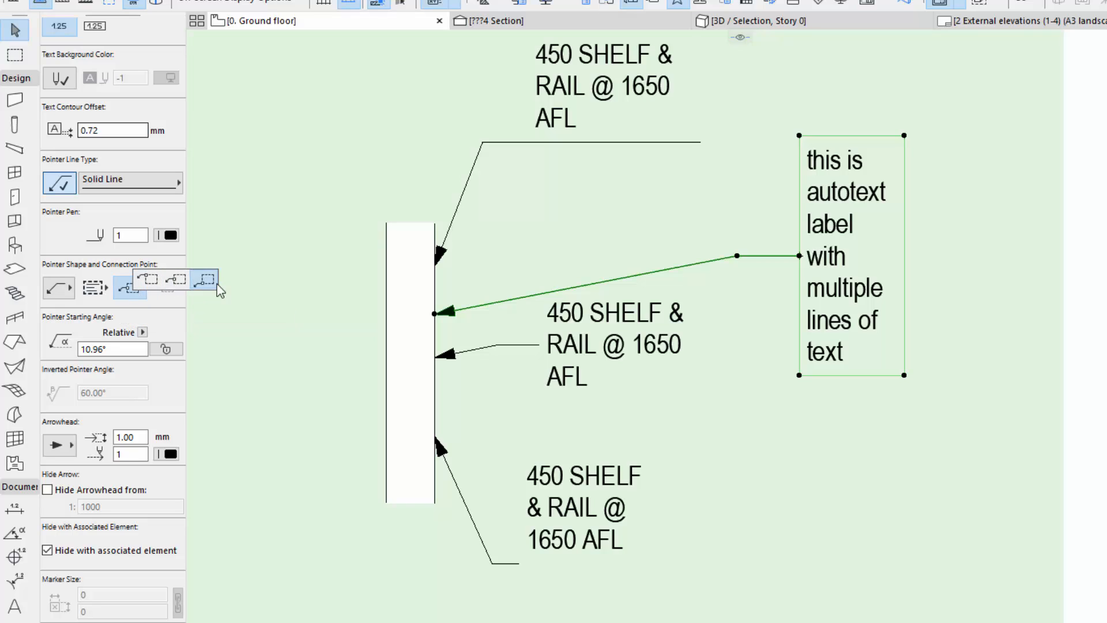
click(122, 296)
click(165, 291)
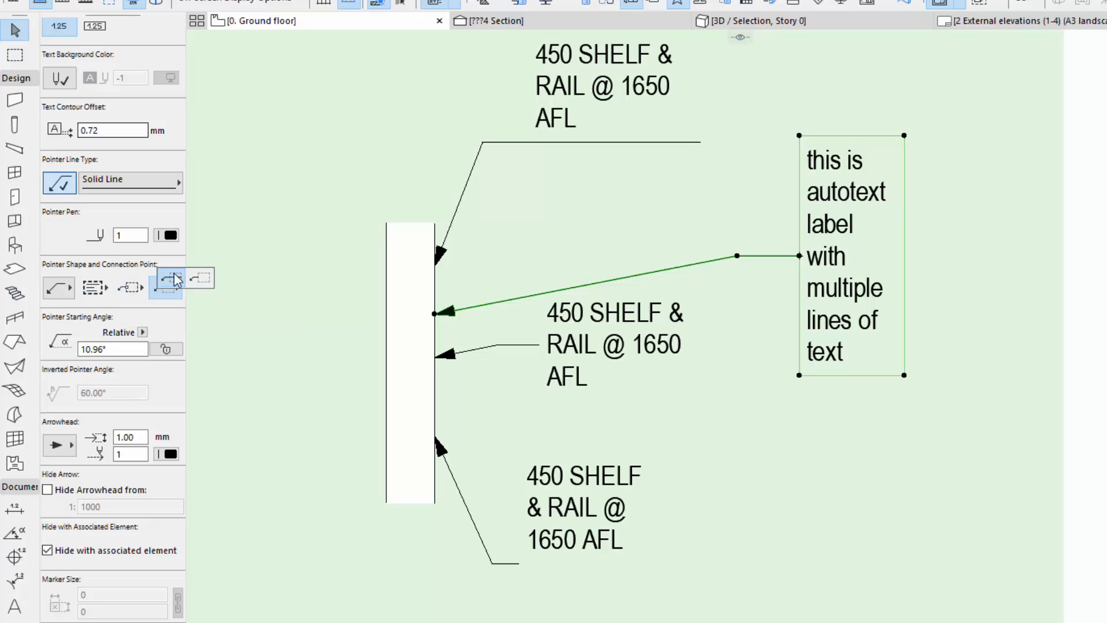
click(157, 291)
click(98, 293)
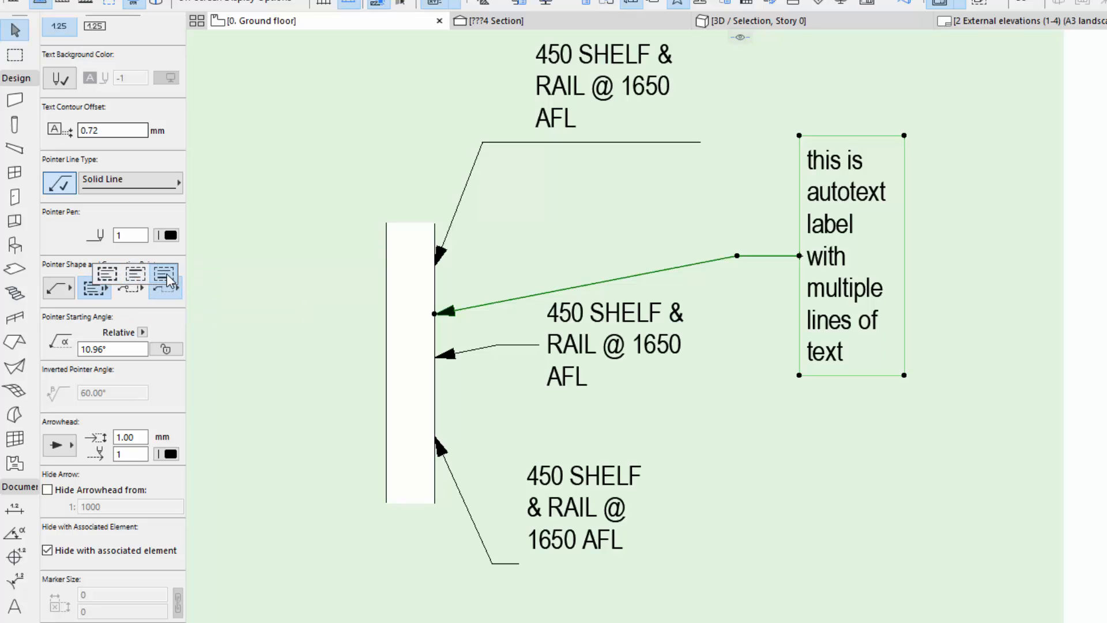
click(109, 273)
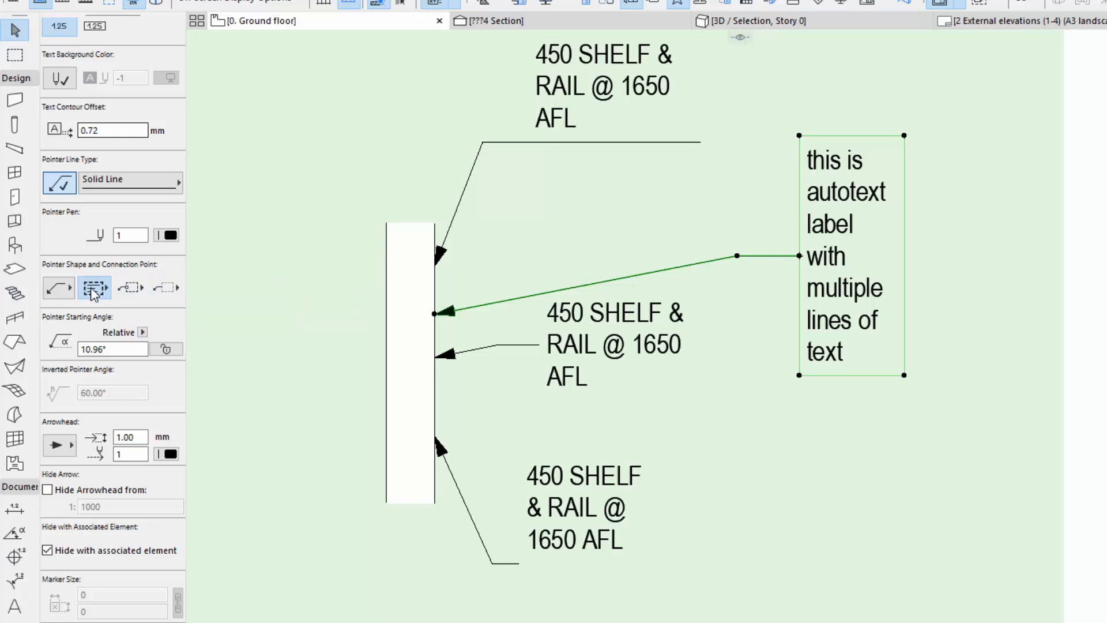
- Connect the autotext label's pointer line to the middle of its first text line
click(132, 289)
click(132, 276)
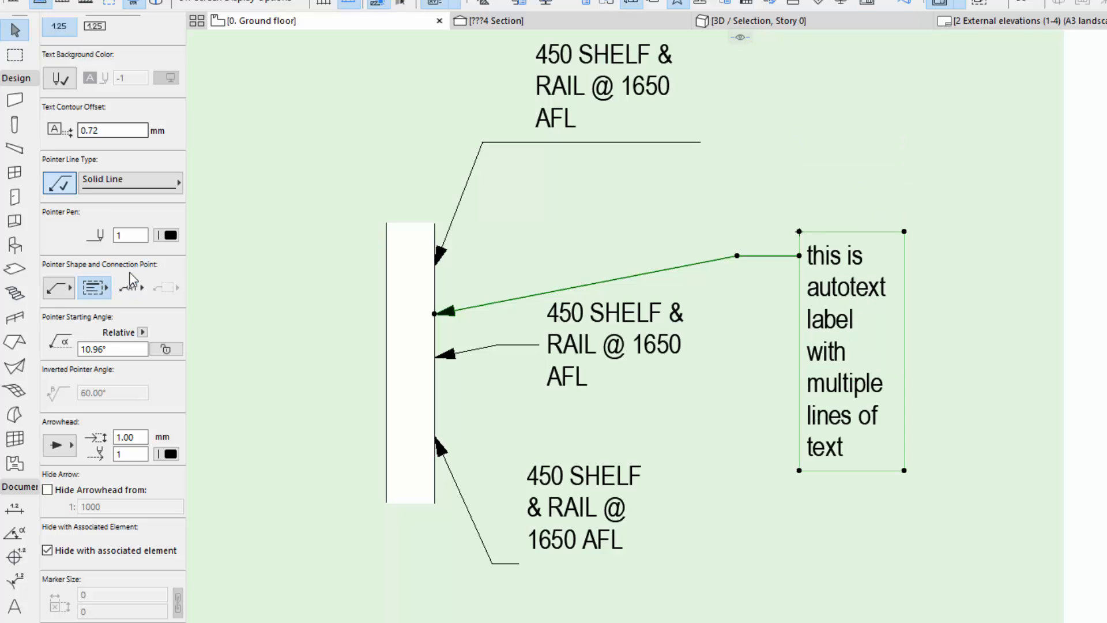
click(132, 297)
click(175, 275)
click(132, 287)
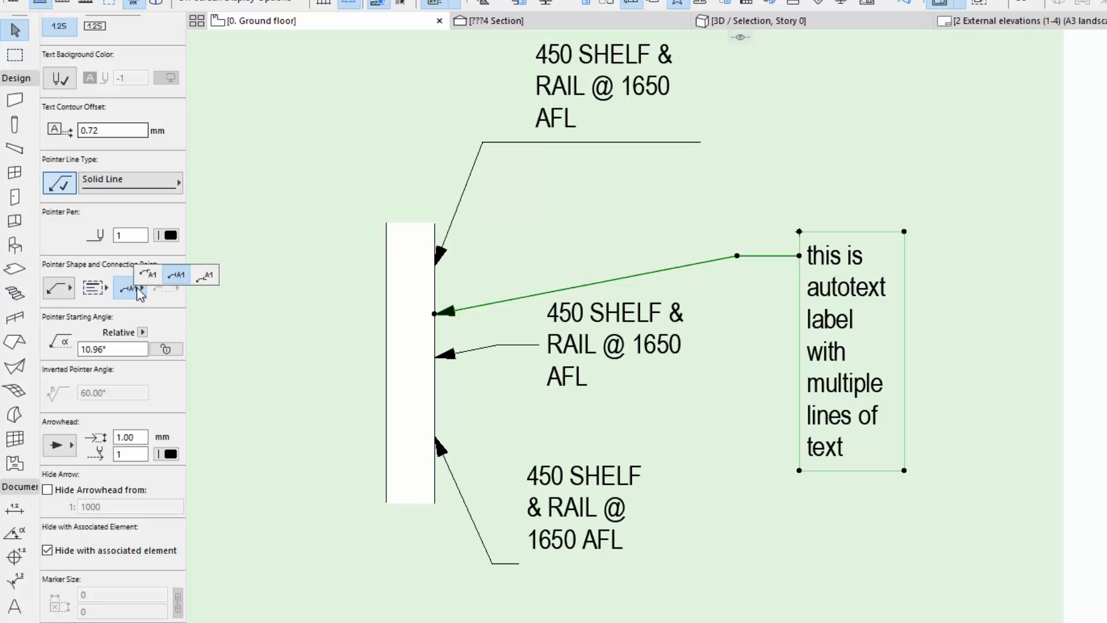
click(204, 277)
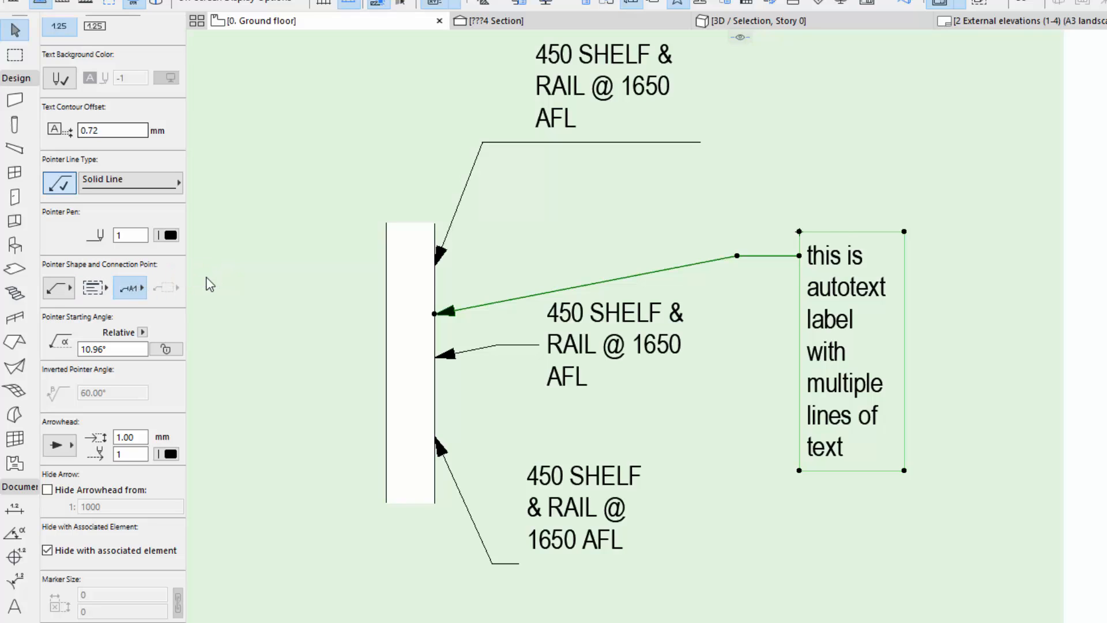
- Connect the autotext label's pointer line to the top of its first text line, and return it to the middle
click(143, 284)
click(147, 270)
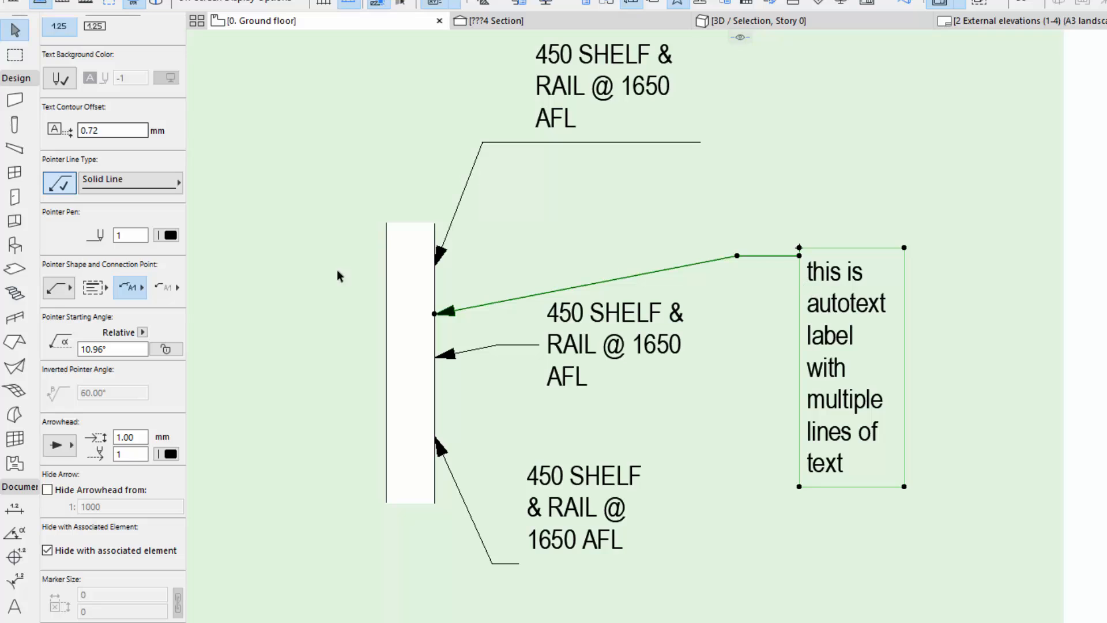
click(138, 287)
click(173, 280)
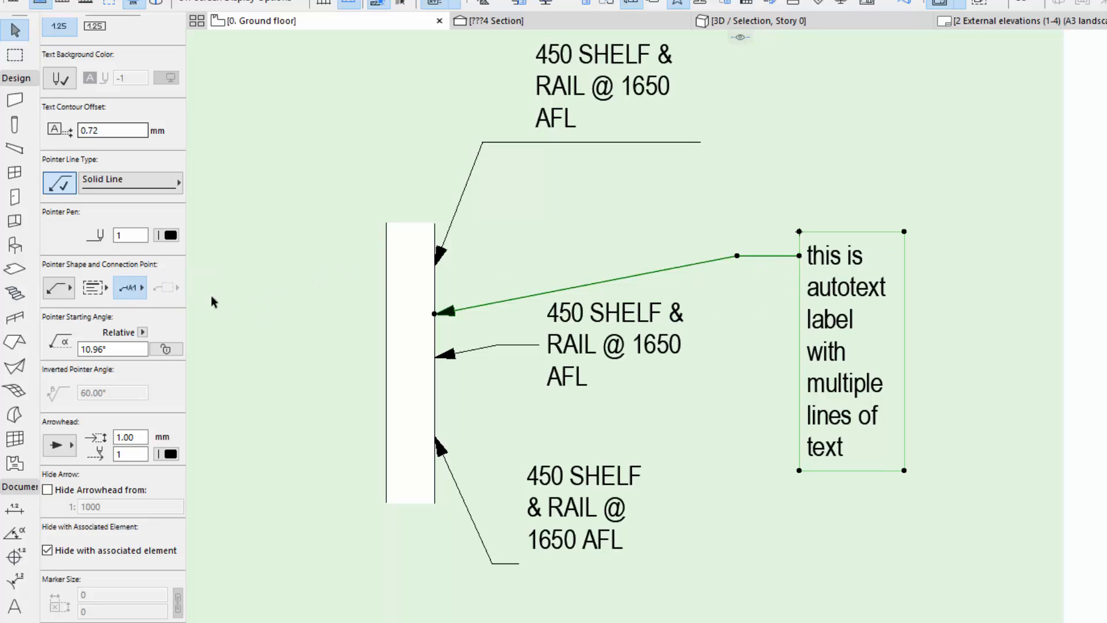
- Set the autotext label's pointer line connection to the bottom and attach it to the last text line instead of the first
click(139, 290)
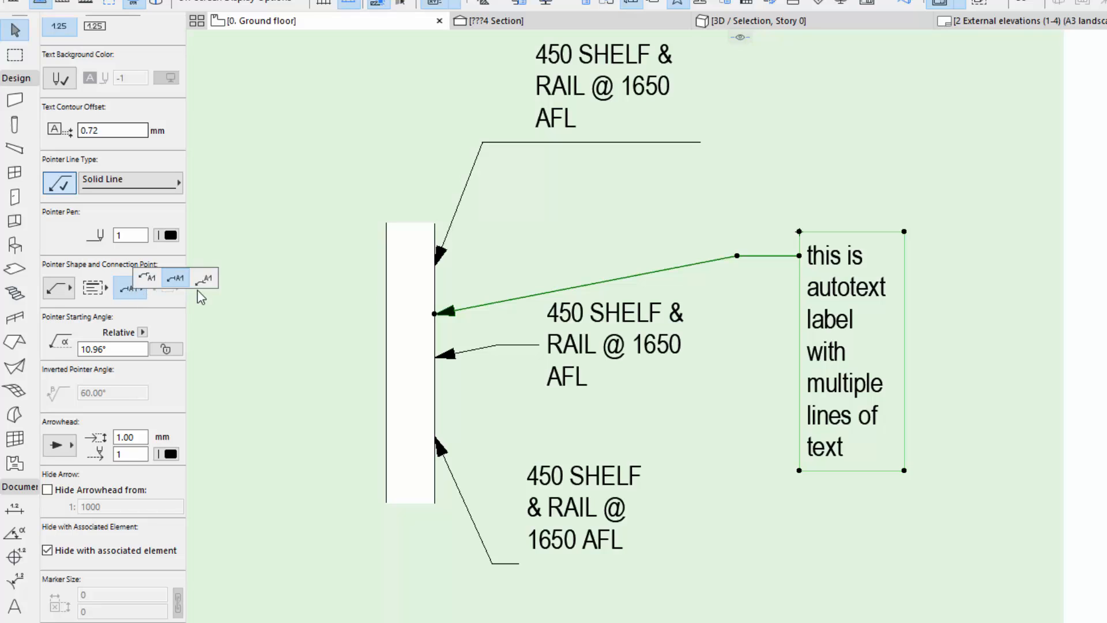
click(205, 286)
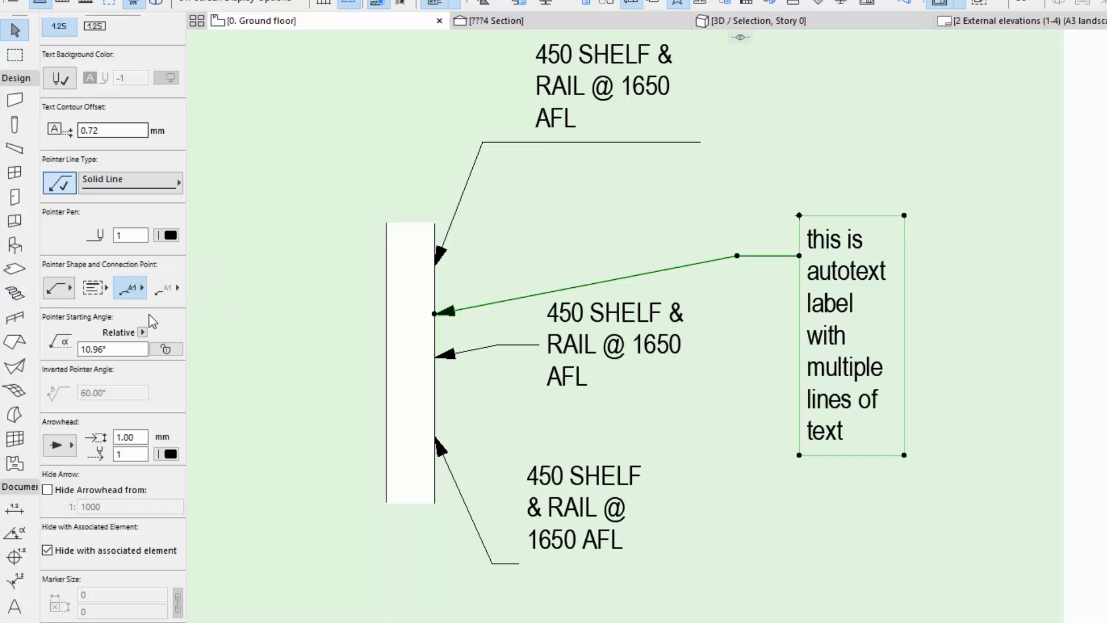
click(93, 287)
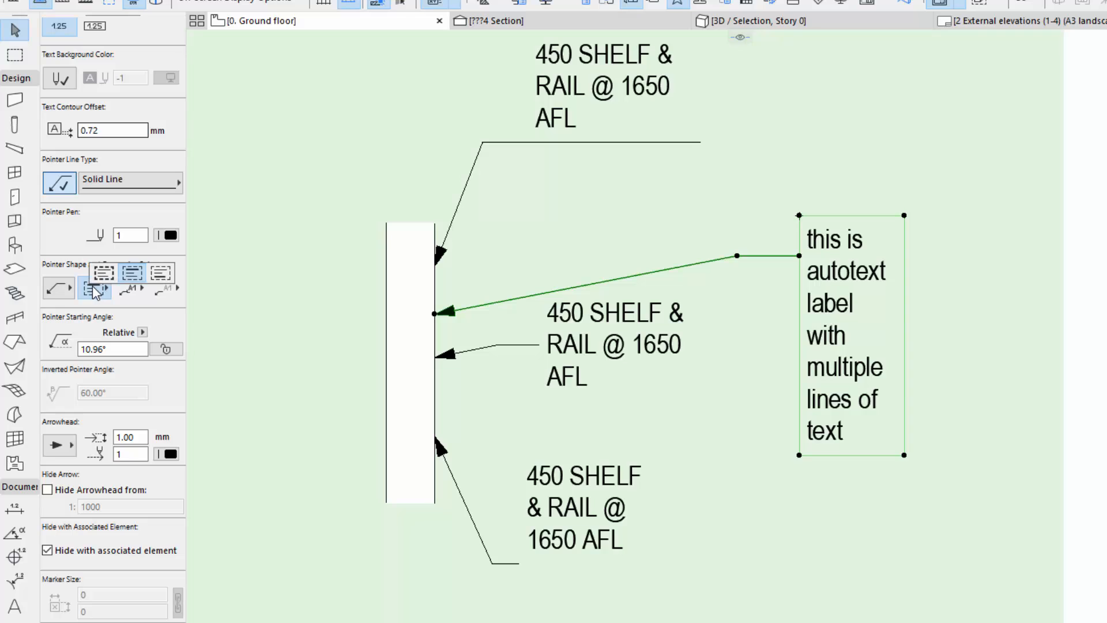
click(170, 283)
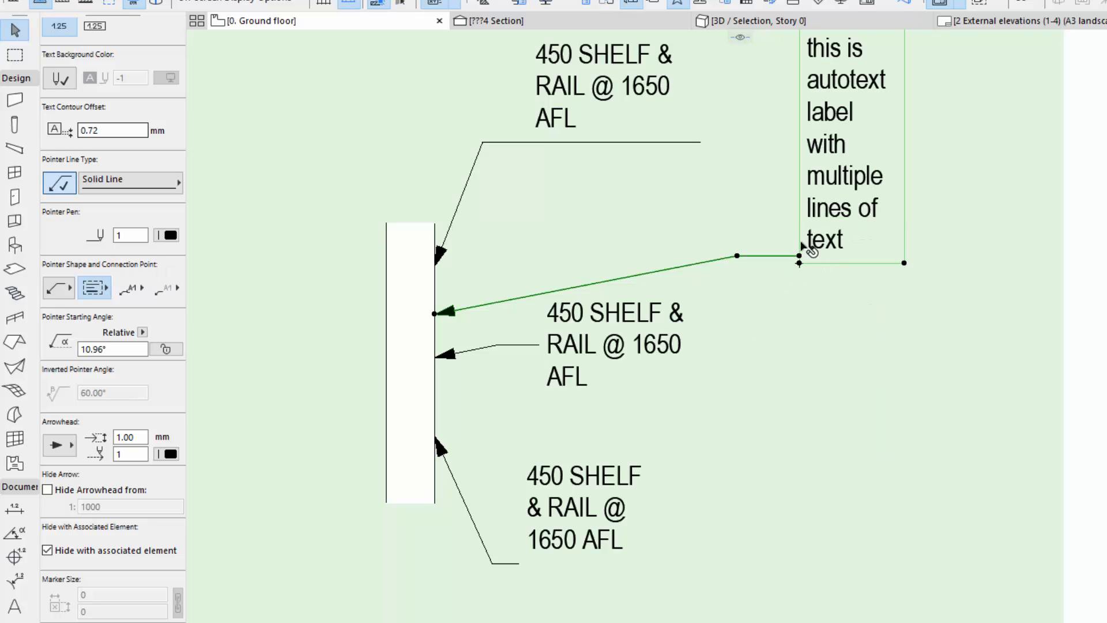
click(129, 289)
click(130, 290)
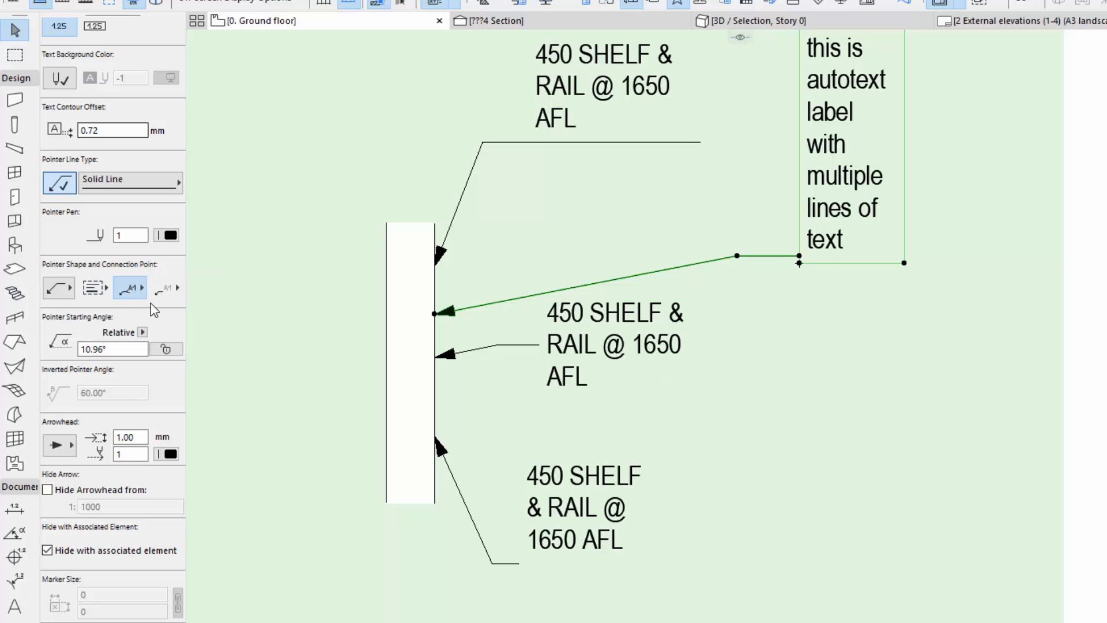
- Extend the autotext label's pointer line along its last text line and move the connection to the top of that line
click(169, 288)
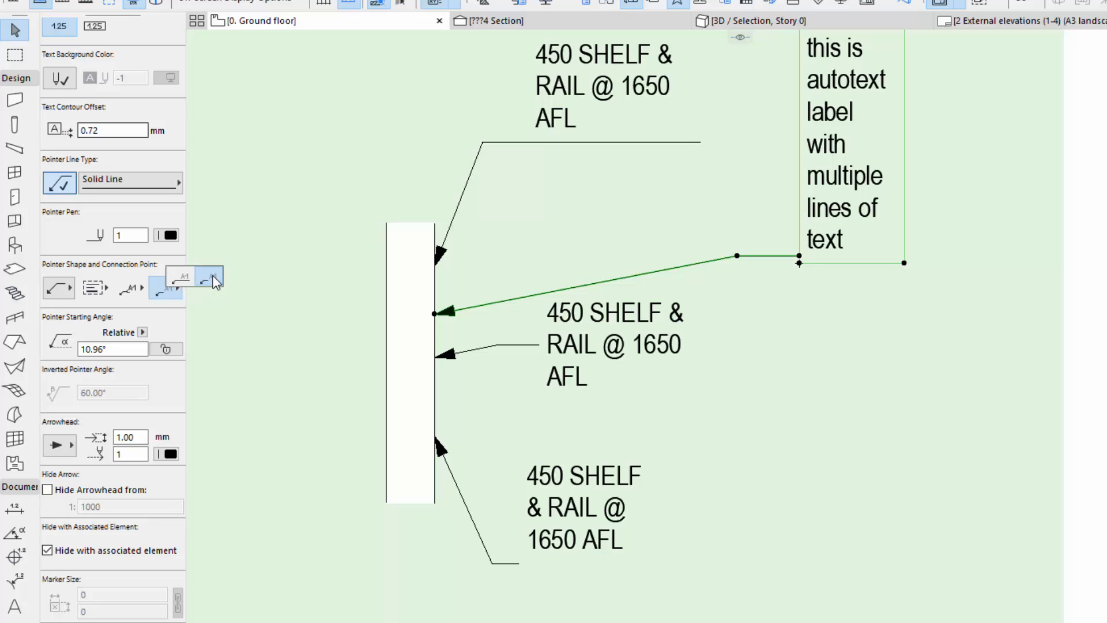
click(215, 281)
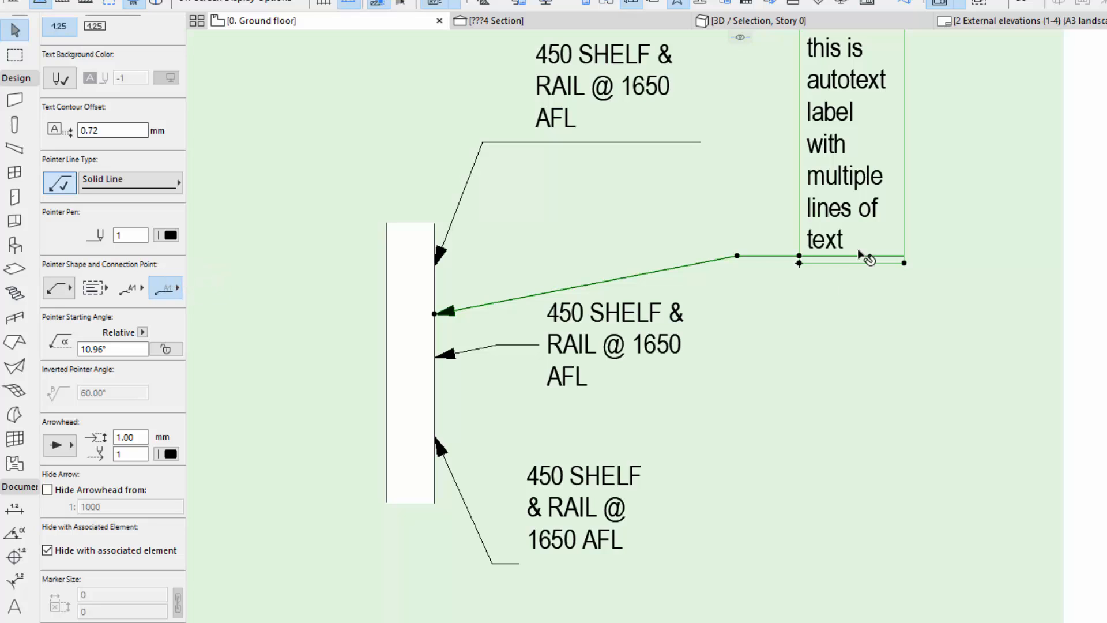
click(176, 291)
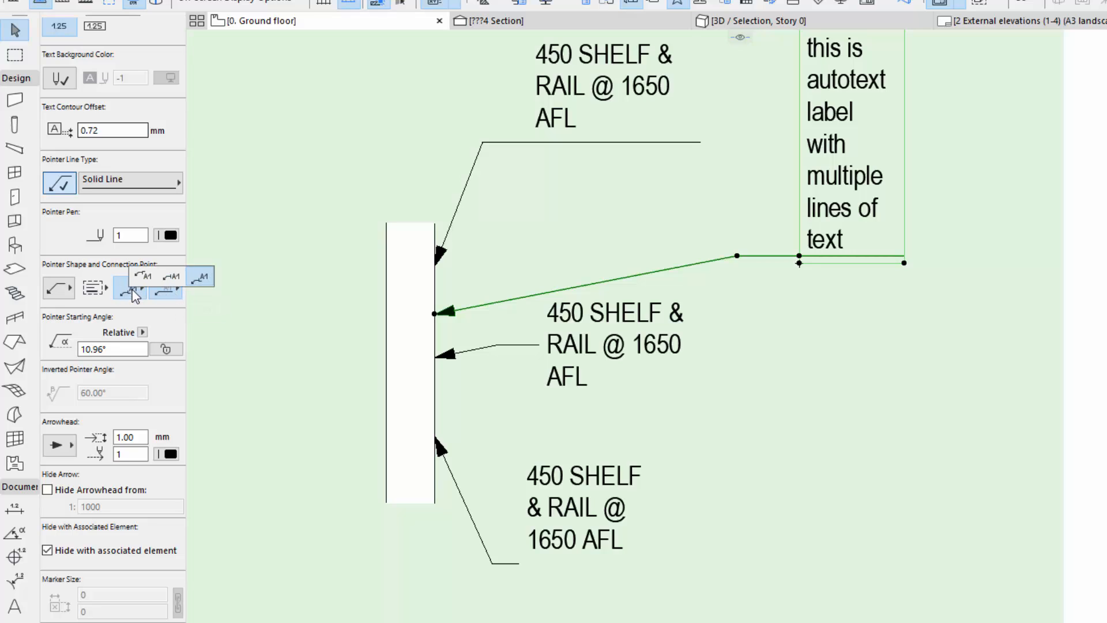
click(174, 276)
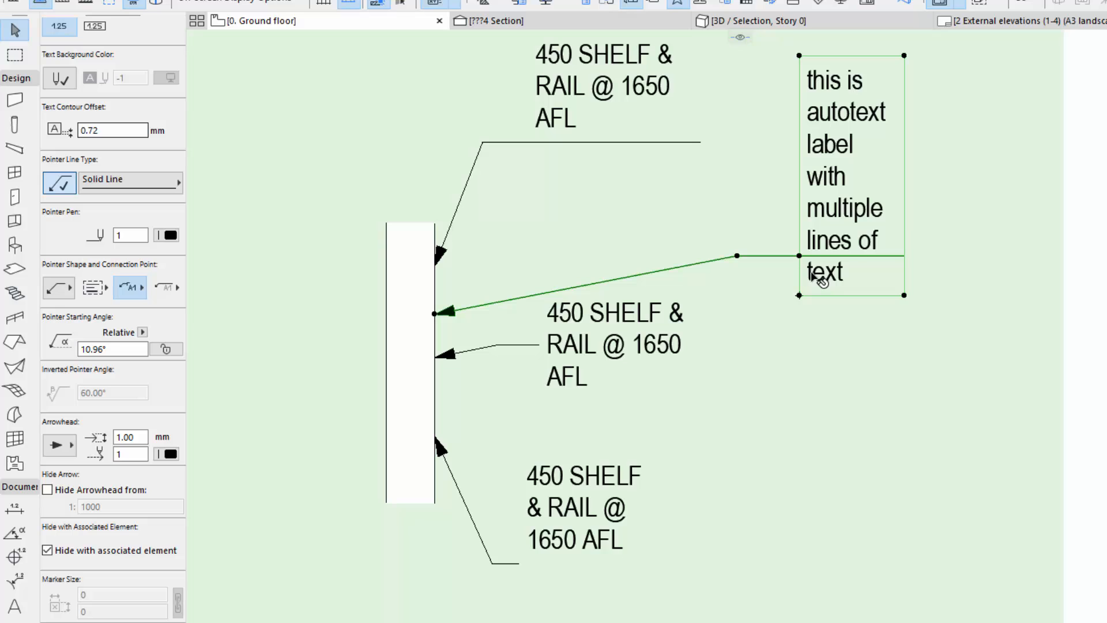
- Deselect the label and examine the Small Improvements guide page, from the Publisher palette note to the railing reference line offset figure
scroll(663, 292, down, 2)
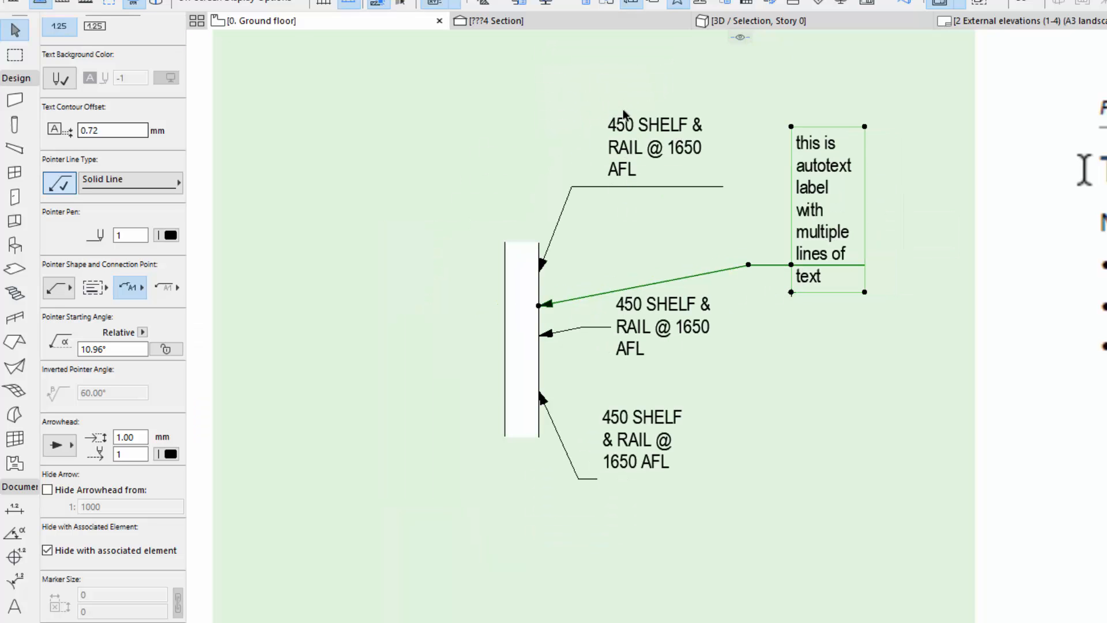
middle_drag(632, 218, 540, 228)
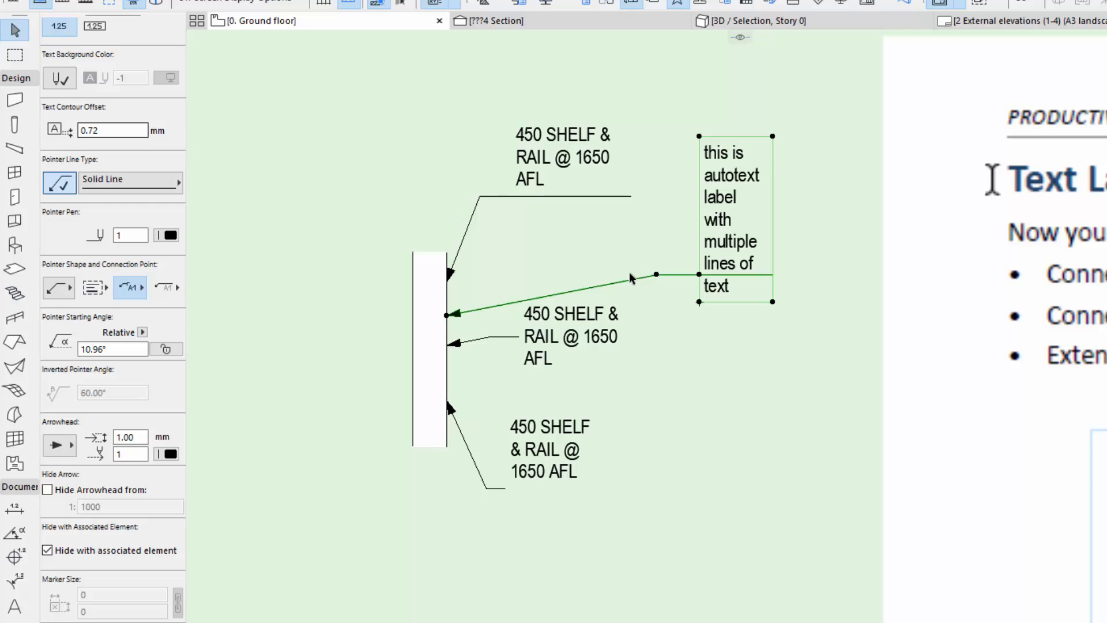
middle_drag(692, 299, 591, 303)
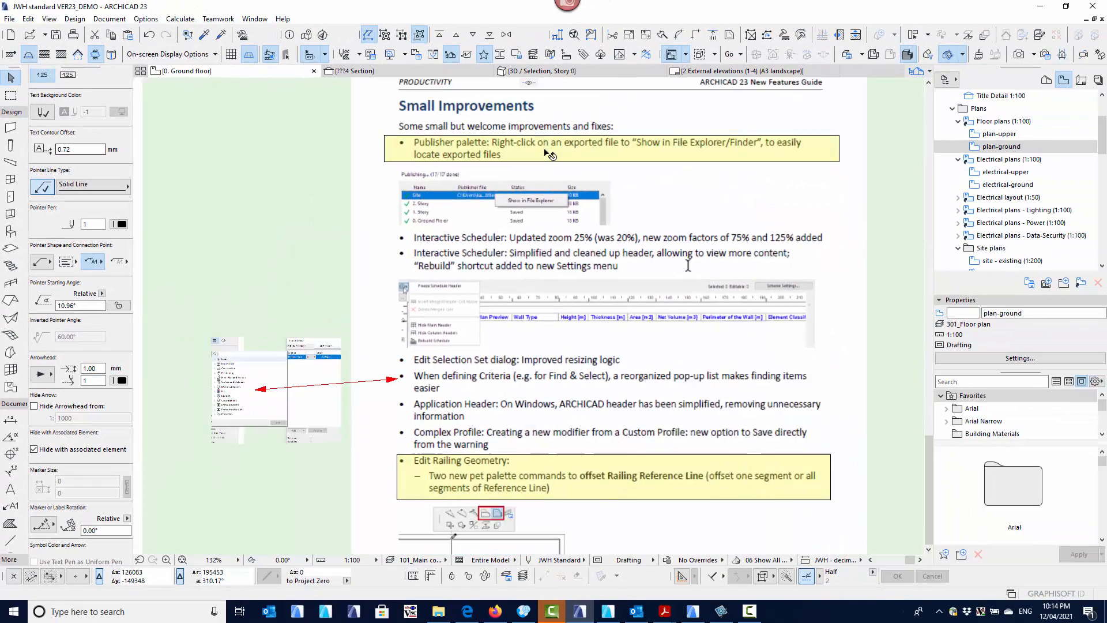
scroll(548, 154, up, 1)
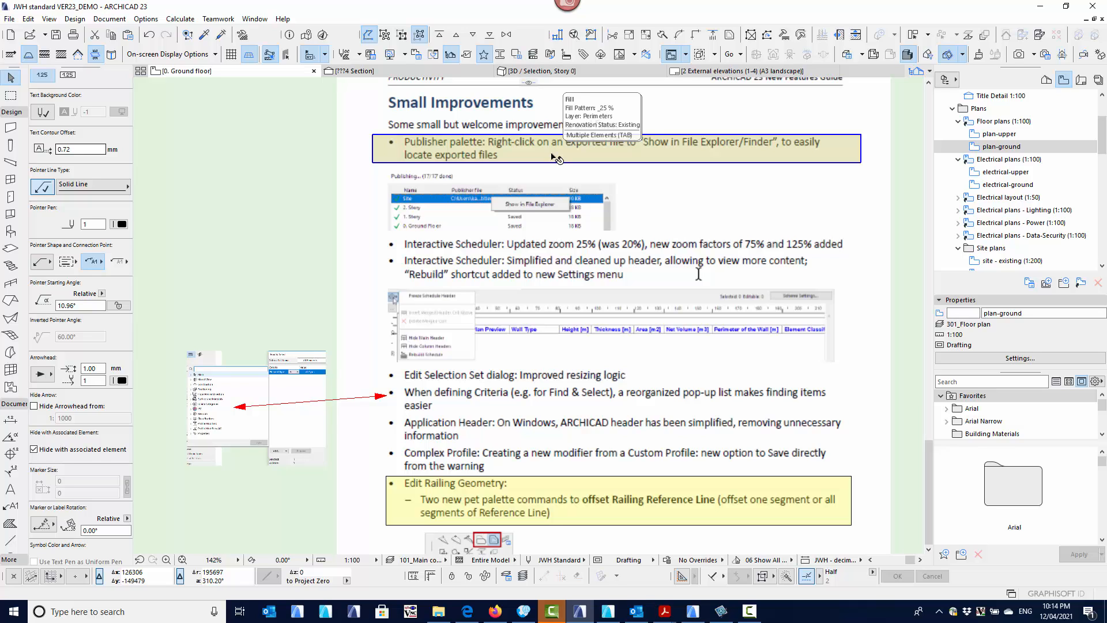
scroll(519, 168, up, 5)
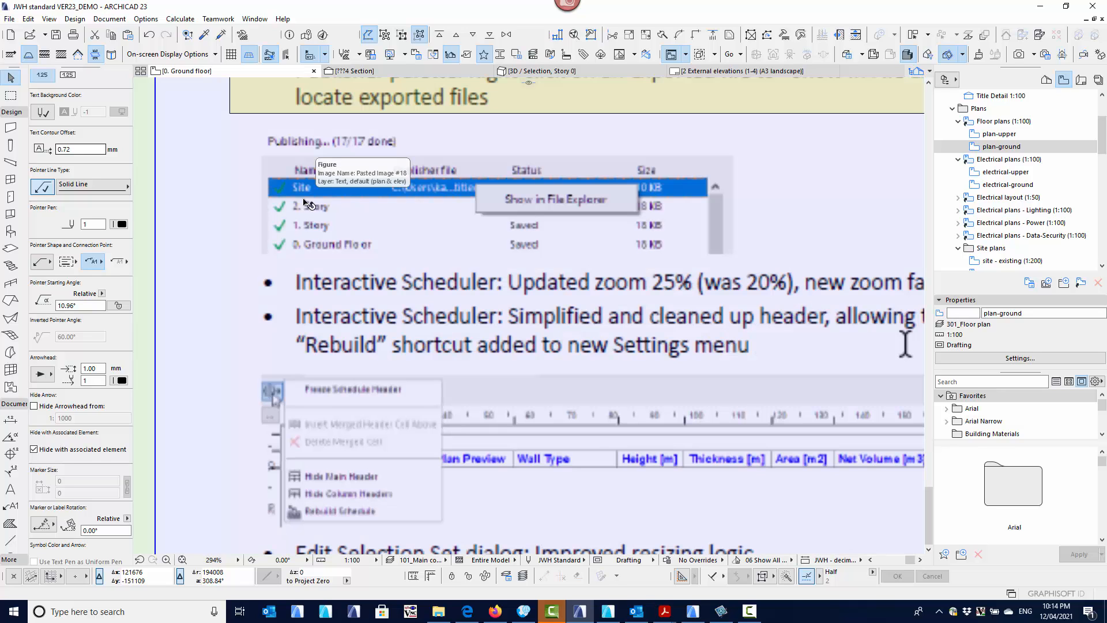
click(168, 202)
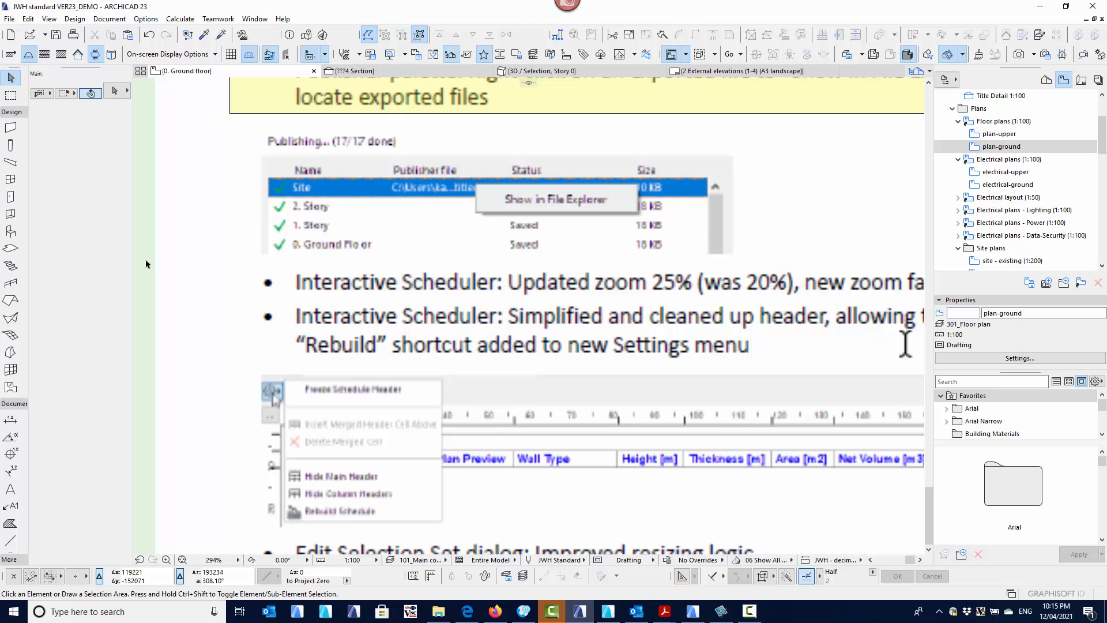
scroll(167, 268, down, 3)
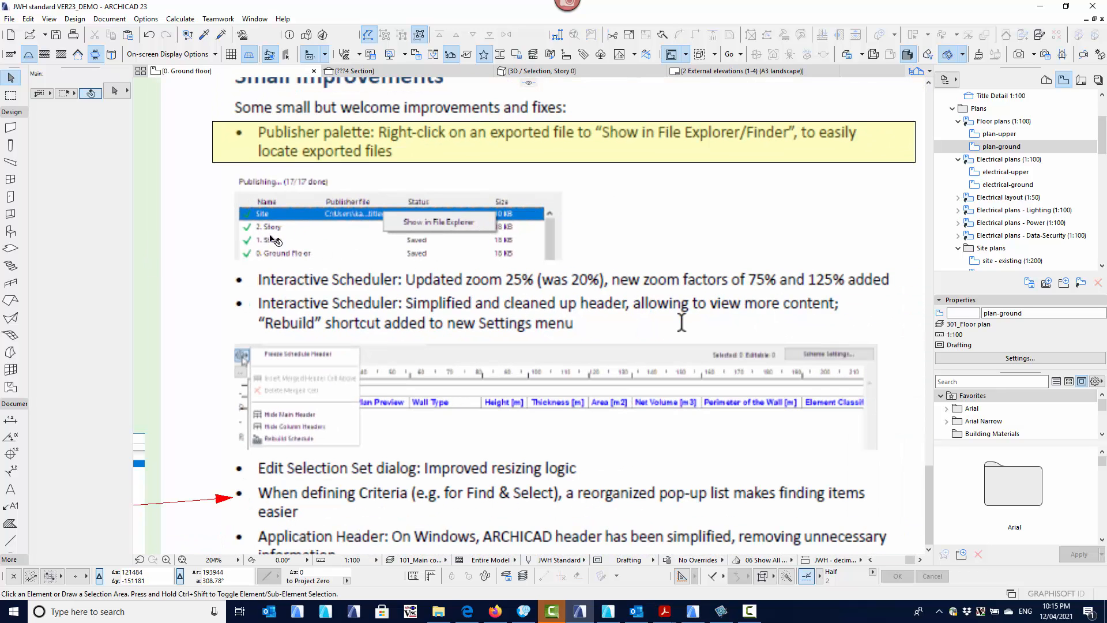
scroll(297, 272, down, 5)
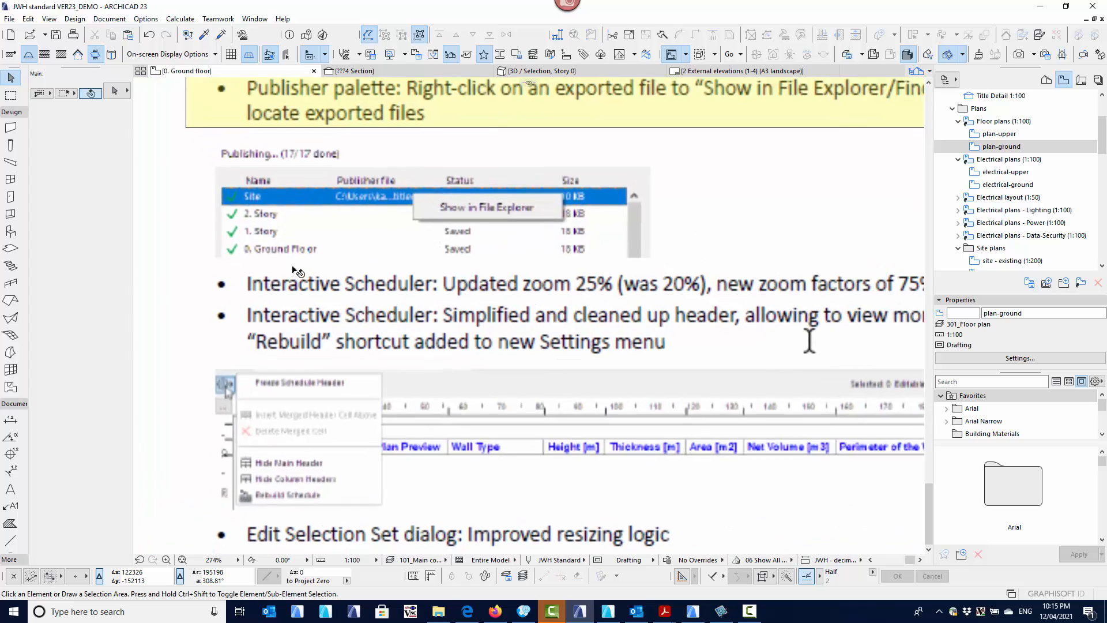
scroll(297, 275, up, 3)
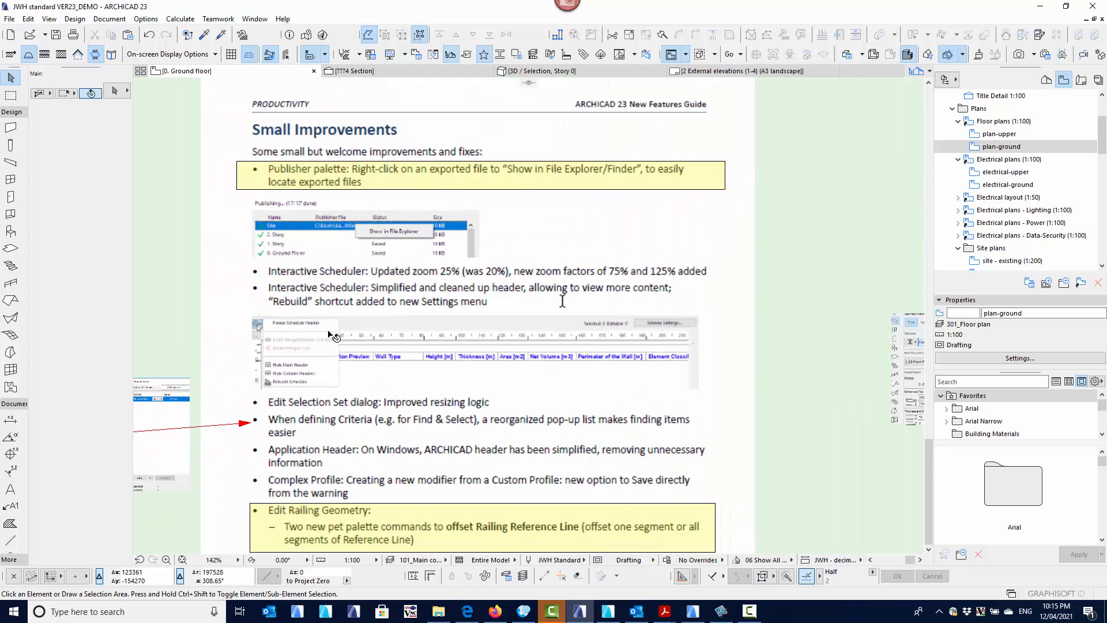
scroll(333, 336, down, 1)
scroll(346, 337, down, 3)
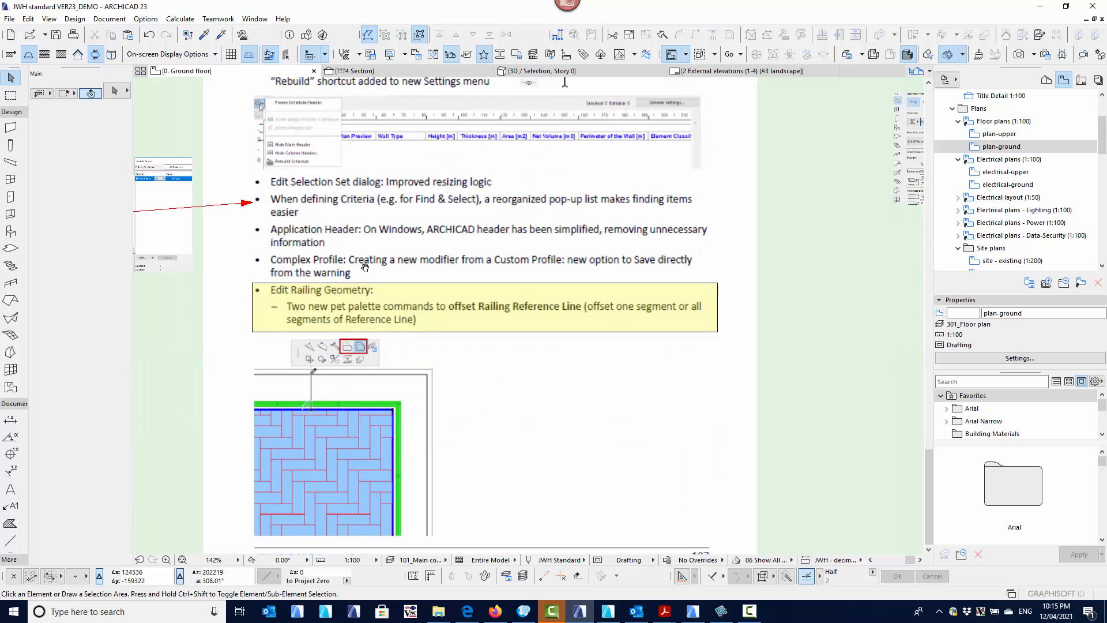
scroll(358, 273, down, 3)
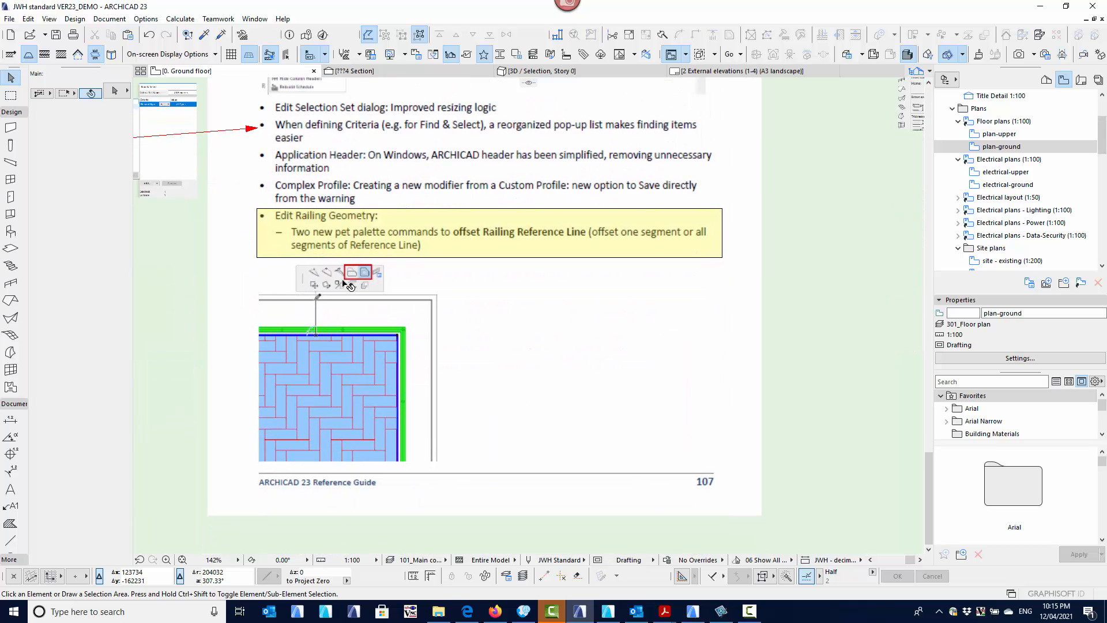
scroll(354, 283, up, 2)
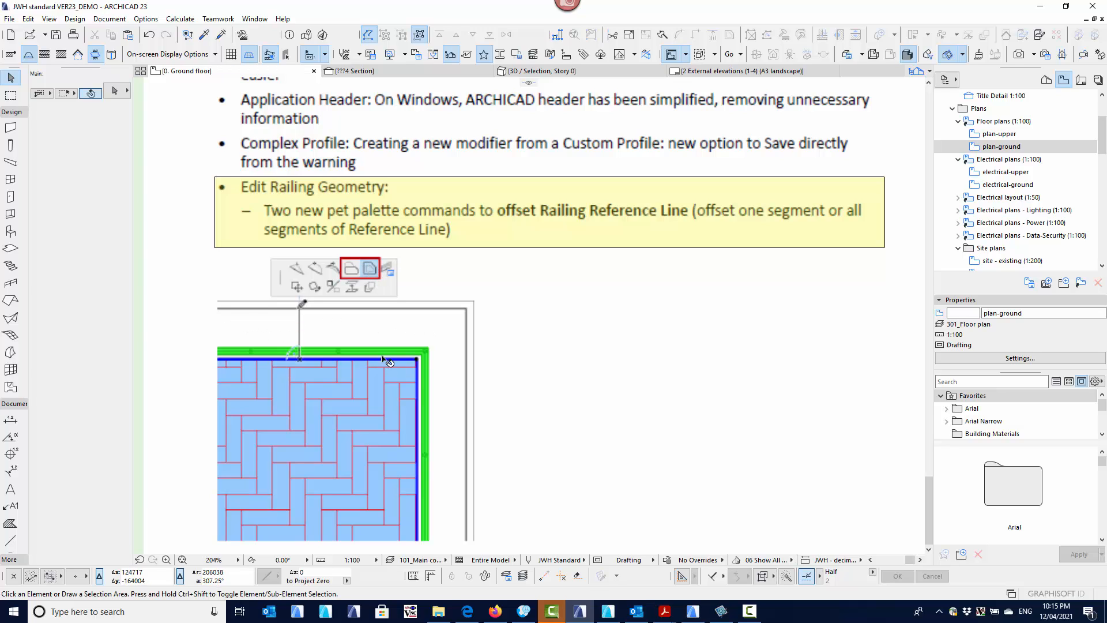
scroll(382, 358, down, 3)
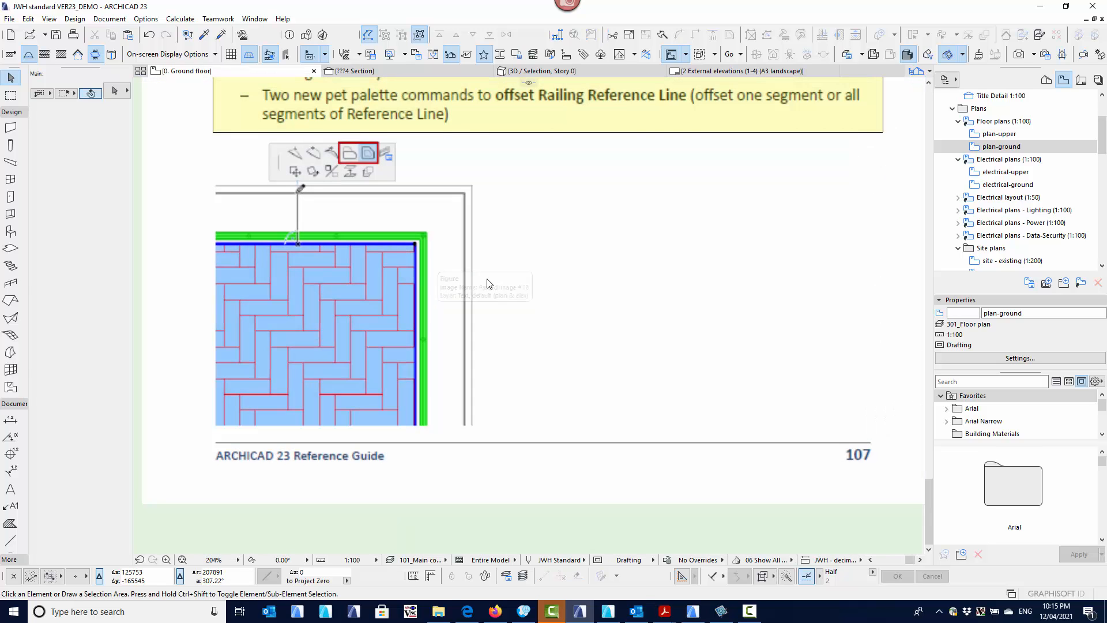
scroll(384, 346, down, 5)
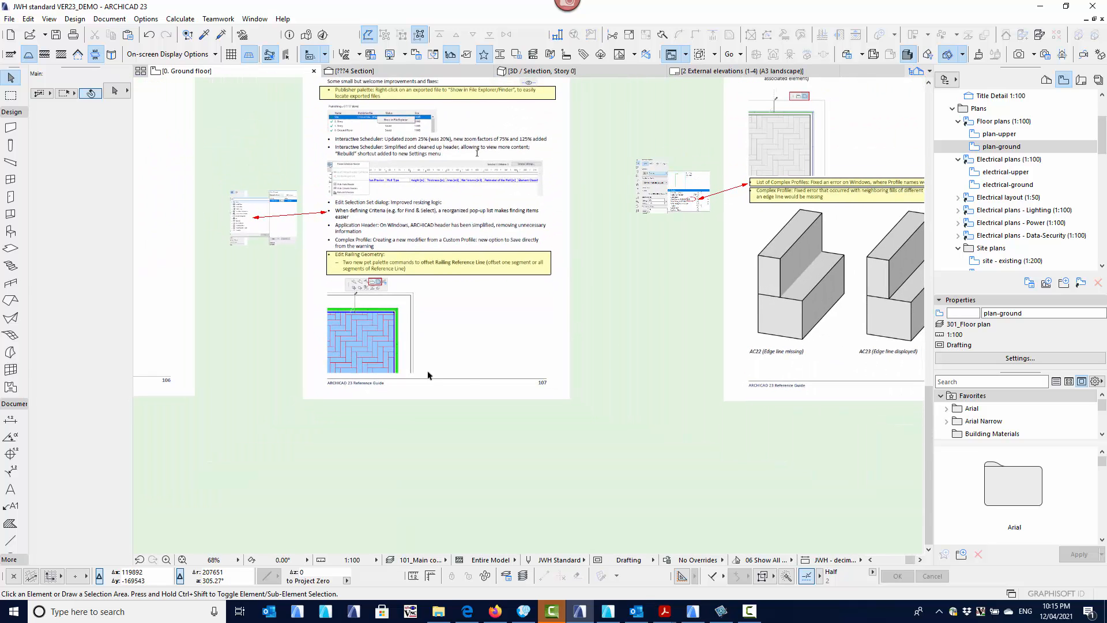
- Examine the guide's truncated profile name figure and compare it with the Beam tool's list of complex profiles
scroll(750, 242, up, 4)
middle_drag(479, 235, 501, 173)
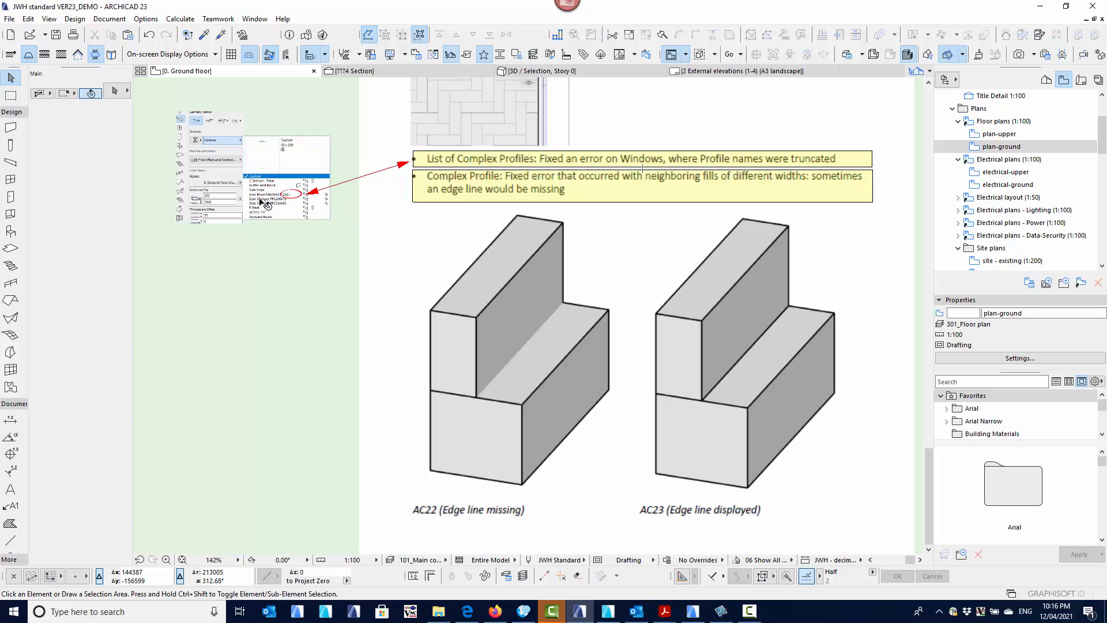
scroll(264, 202, up, 6)
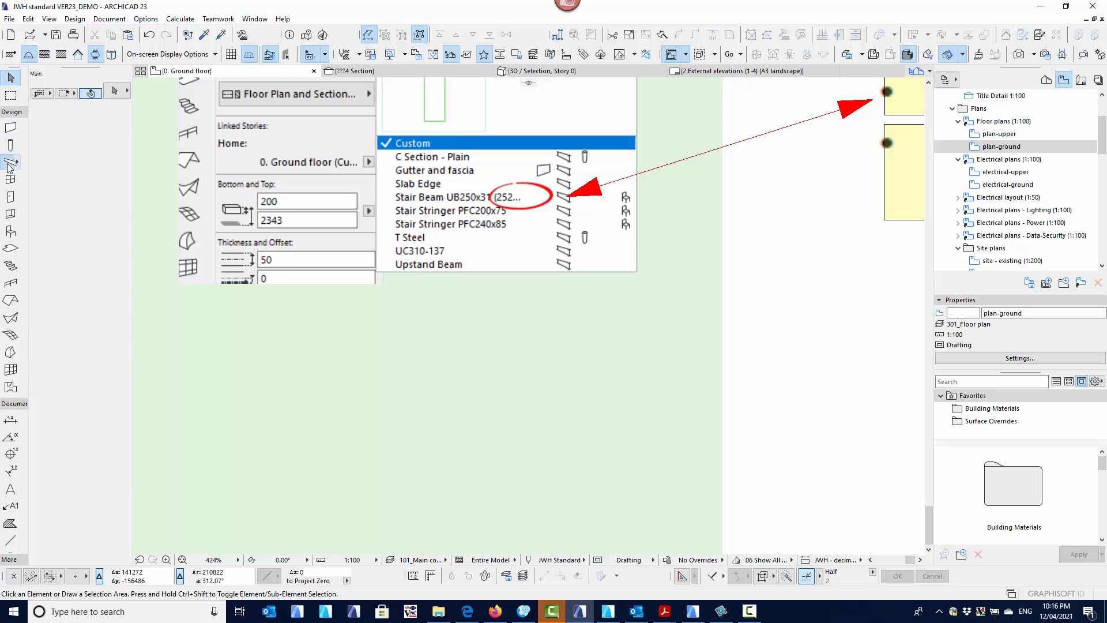
click(10, 164)
click(43, 202)
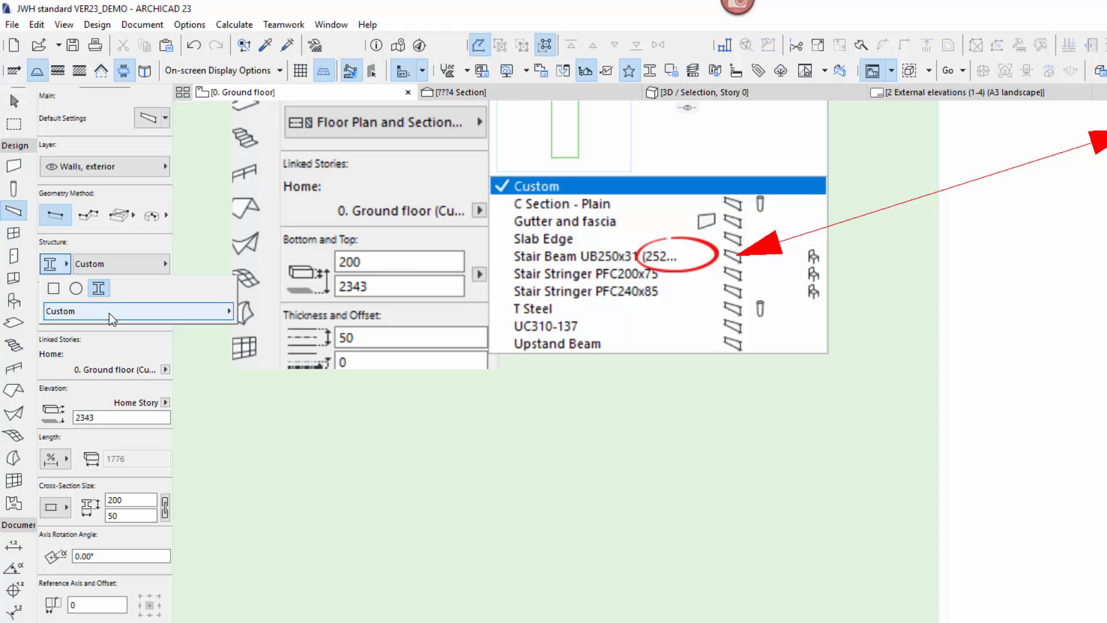
click(84, 240)
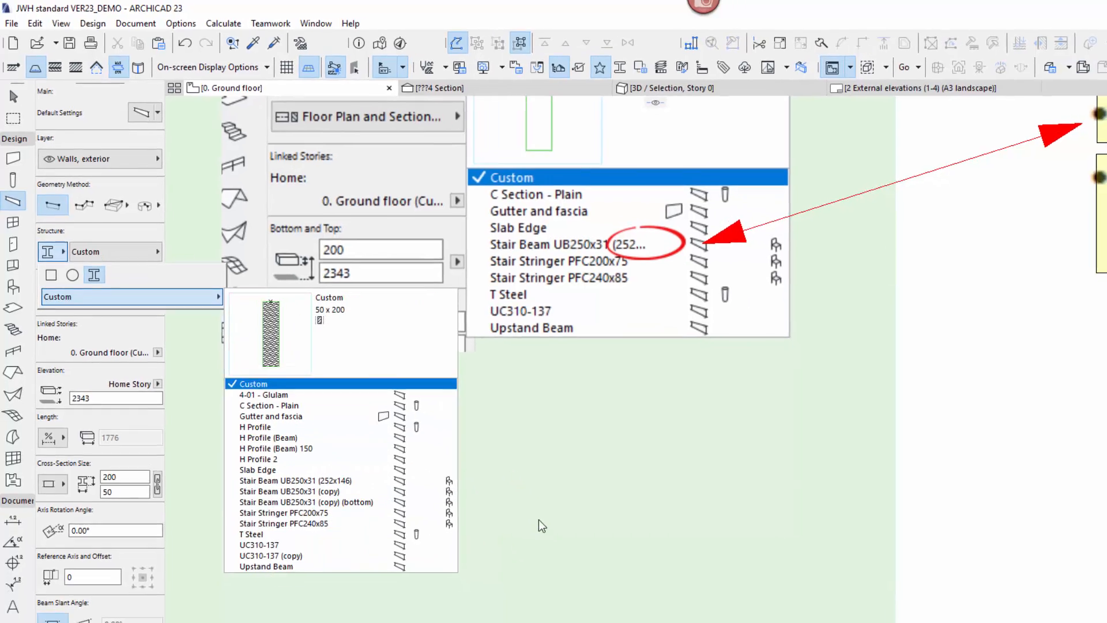
click(533, 548)
- Examine the guide's Complex Profile note on missing edge lines and its AC22 and AC23 comparison figures
scroll(614, 474, down, 1)
middle_drag(696, 493, 701, 494)
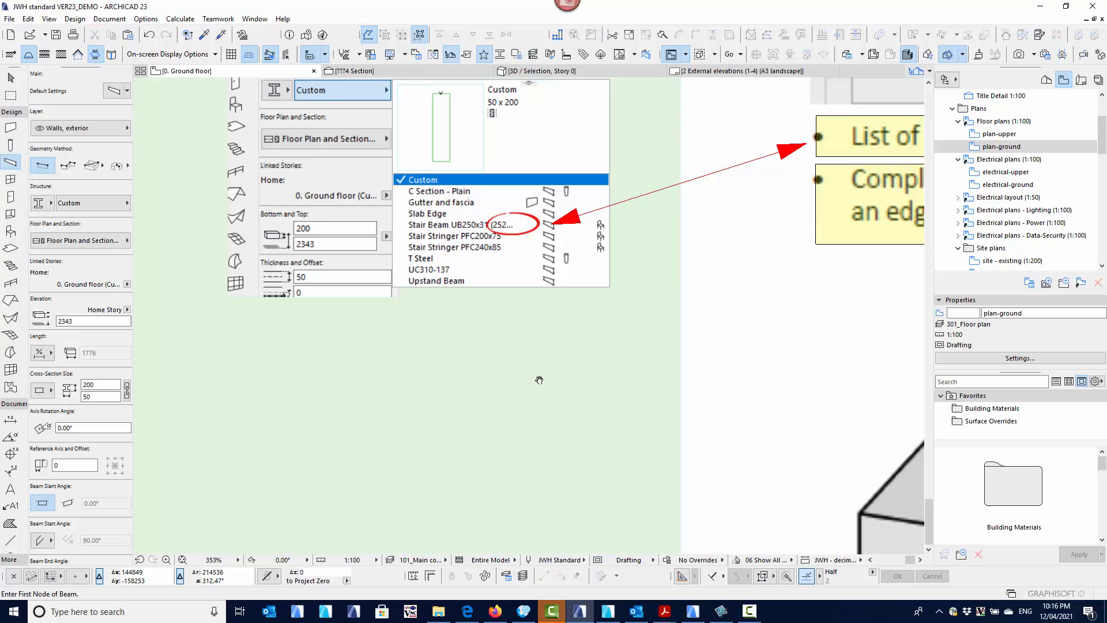
middle_drag(540, 381, 286, 353)
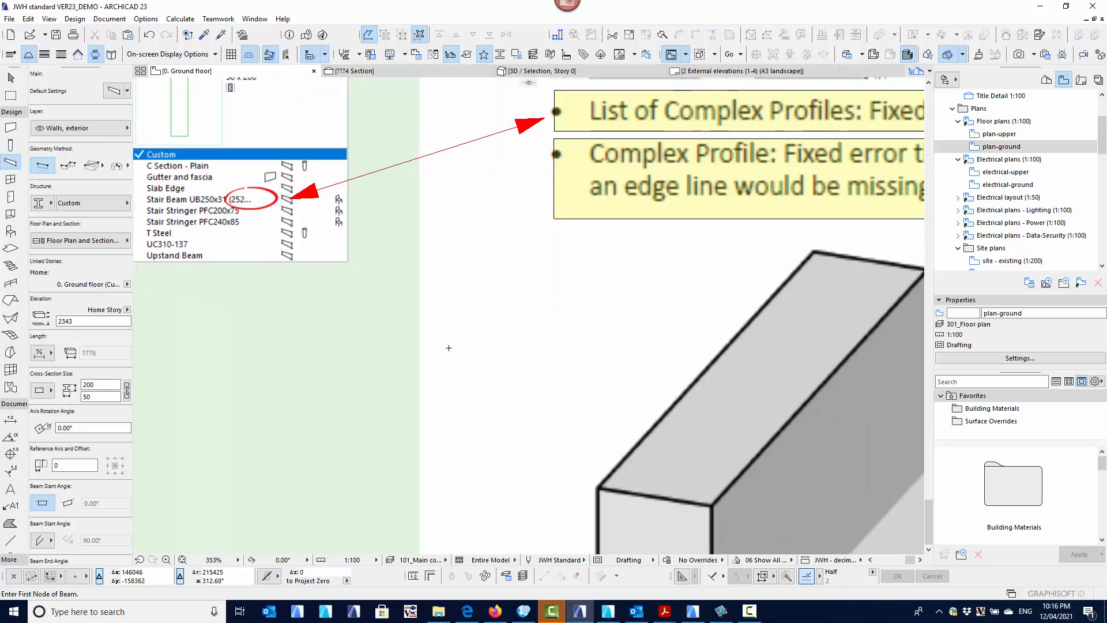
scroll(468, 352, down, 3)
middle_drag(491, 353, 315, 264)
middle_drag(447, 351, 427, 339)
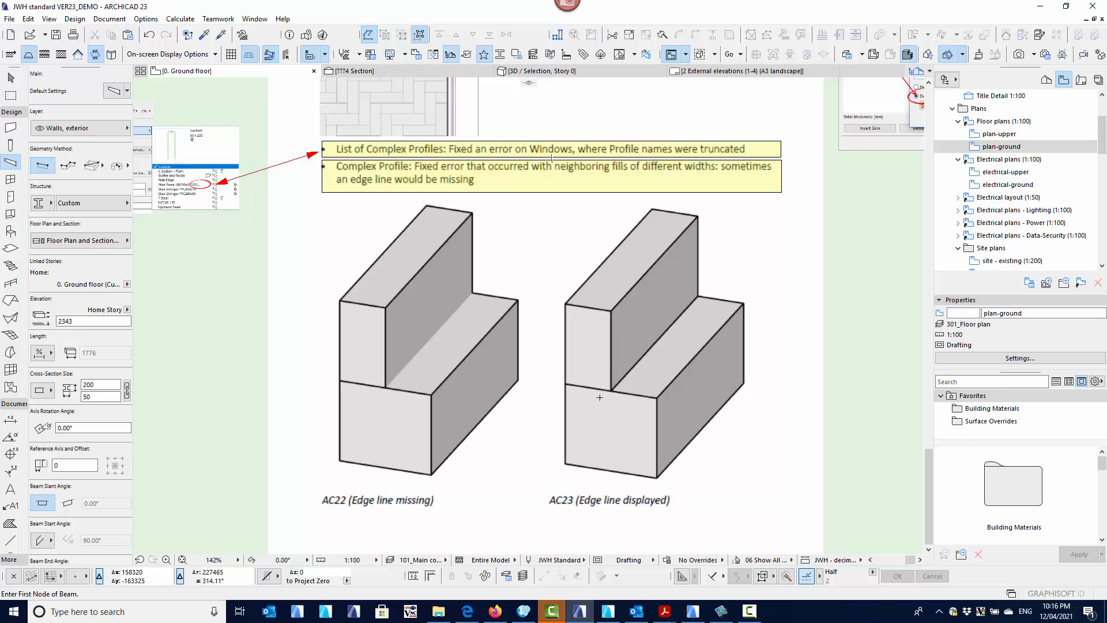
- Read the guide's page 109 notes on the Composites dialog, missing surface textures and including associated layers in Attribute Manager
scroll(517, 399, down, 4)
middle_drag(865, 249, 592, 204)
scroll(593, 204, up, 3)
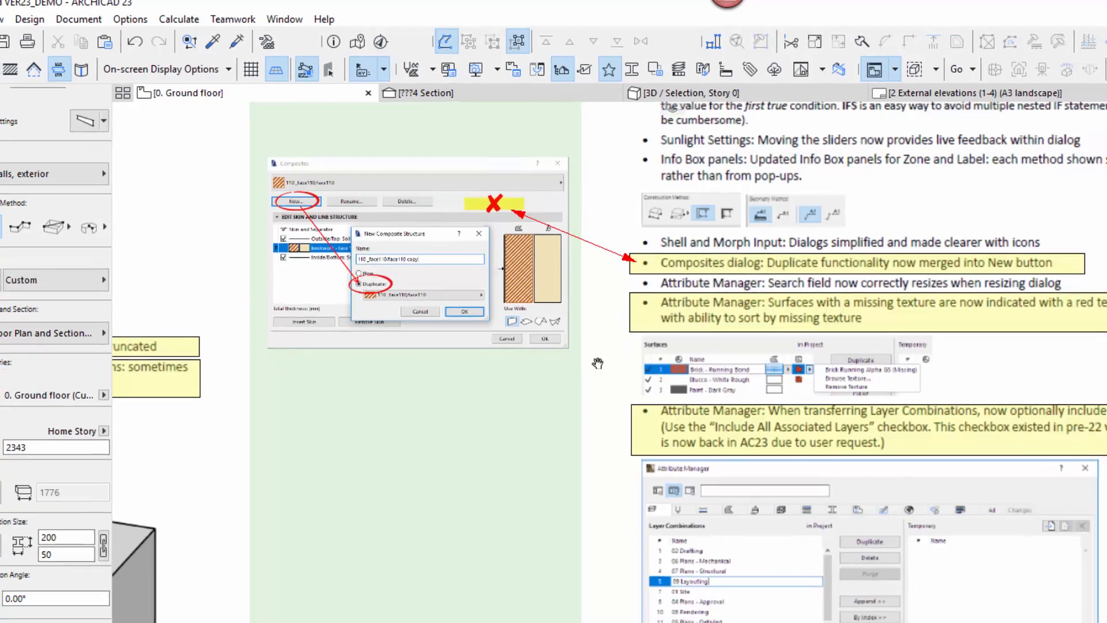
scroll(737, 342, down, 2)
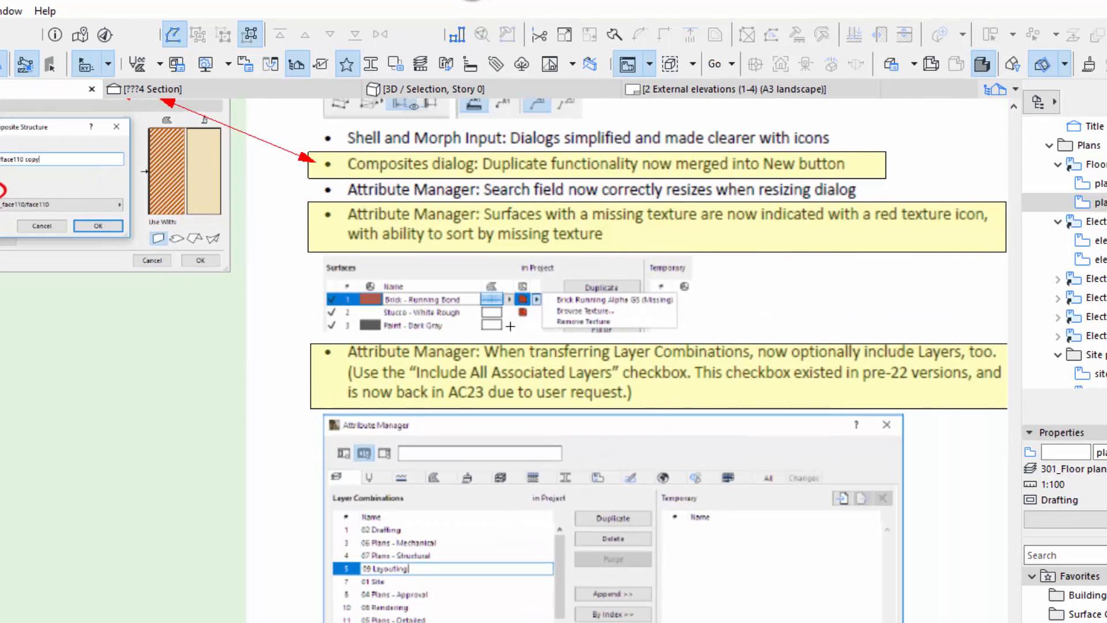
scroll(510, 327, up, 3)
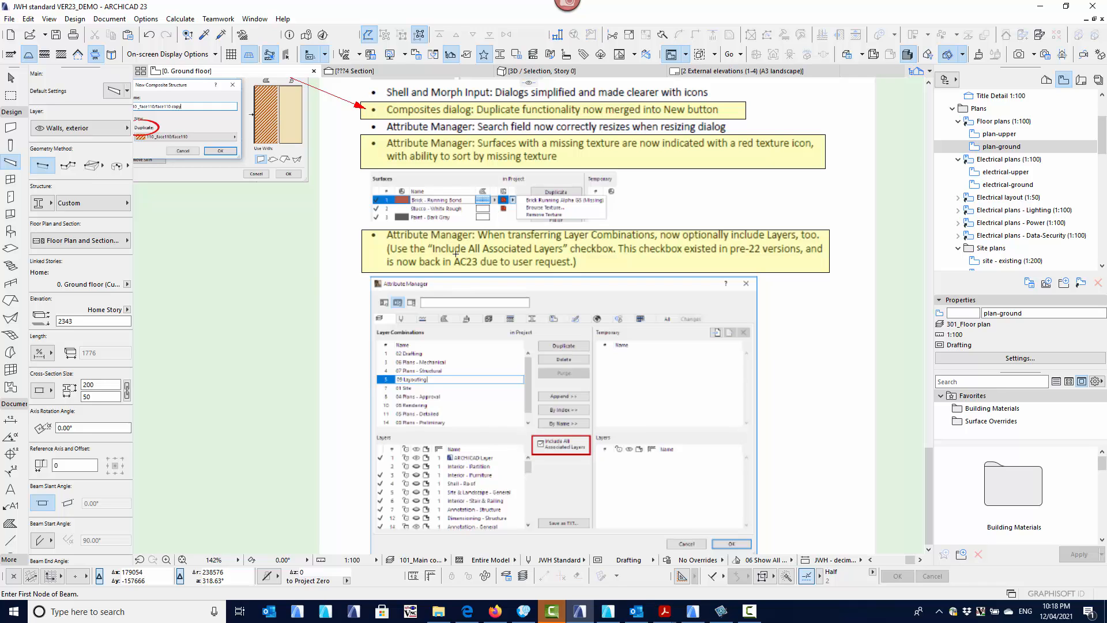
middle_drag(486, 277, 457, 222)
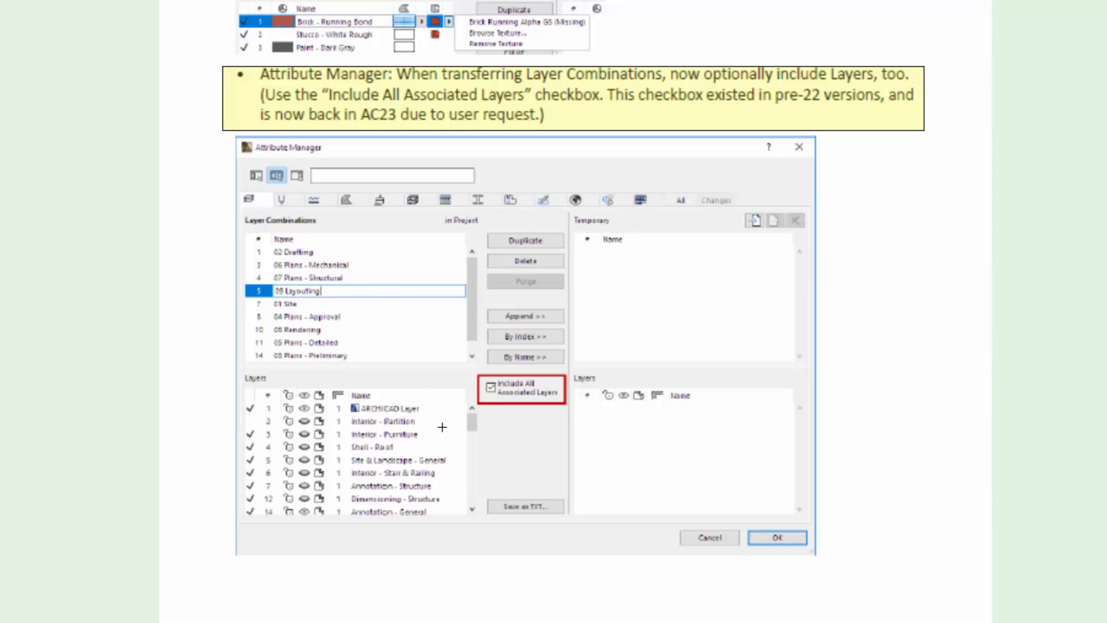
scroll(481, 352, down, 3)
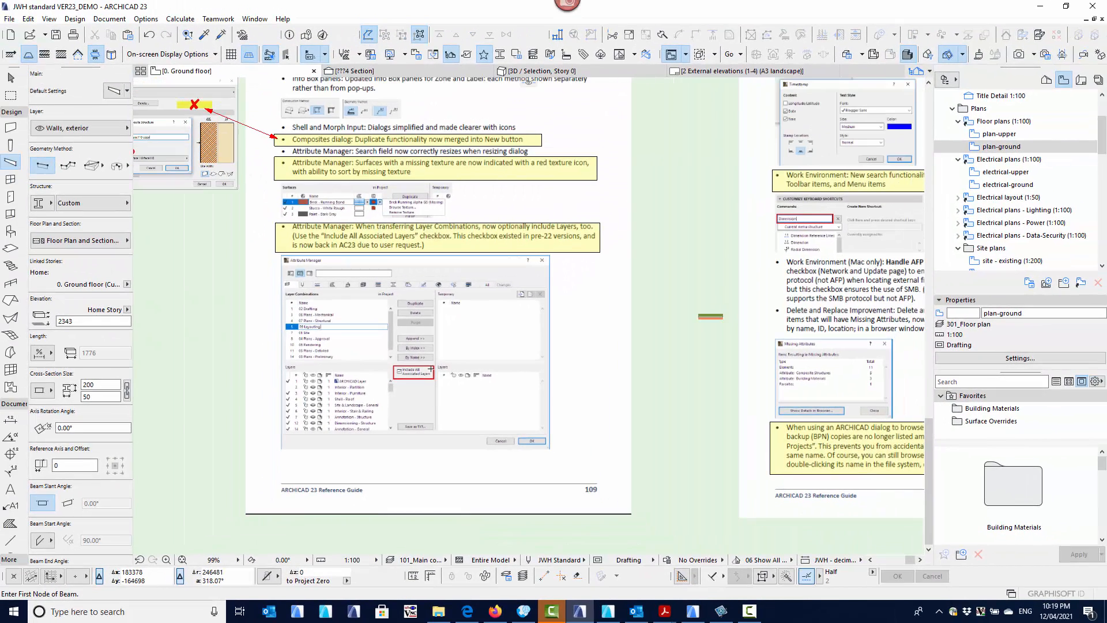
- Read the guide's page 110 notes on Work Environment search, the Delete and Replace improvement and backup file filtering
mouse_move(708, 382)
middle_down()
mouse_move(445, 403)
mouse_move(321, 444)
mouse_move(322, 474)
mouse_move(324, 417)
middle_up()
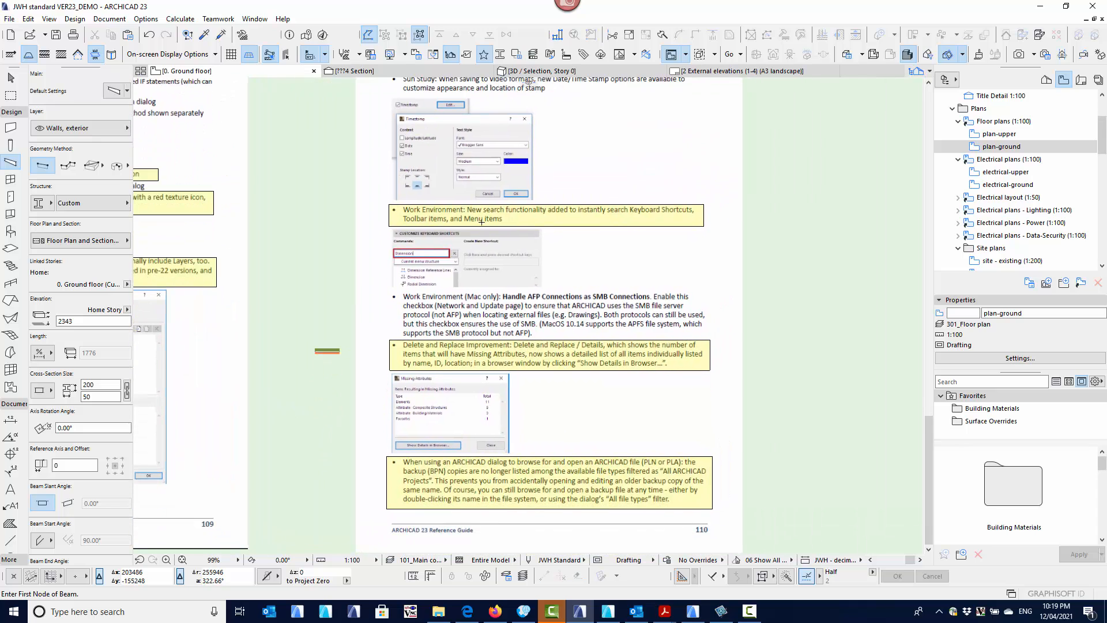
scroll(482, 222, up, 3)
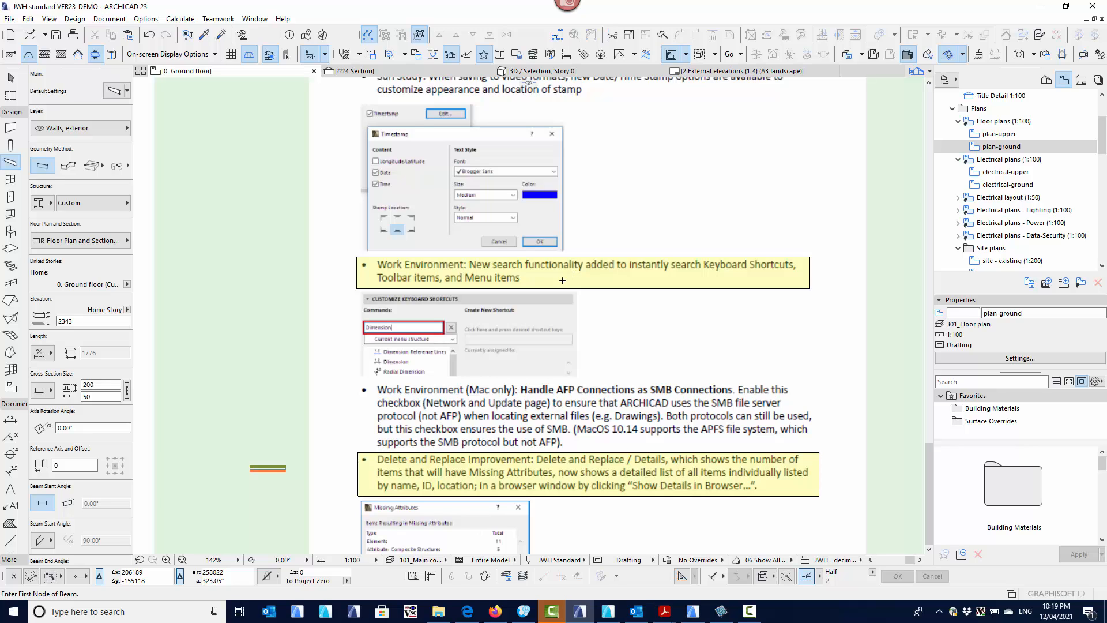
middle_drag(582, 288, 573, 257)
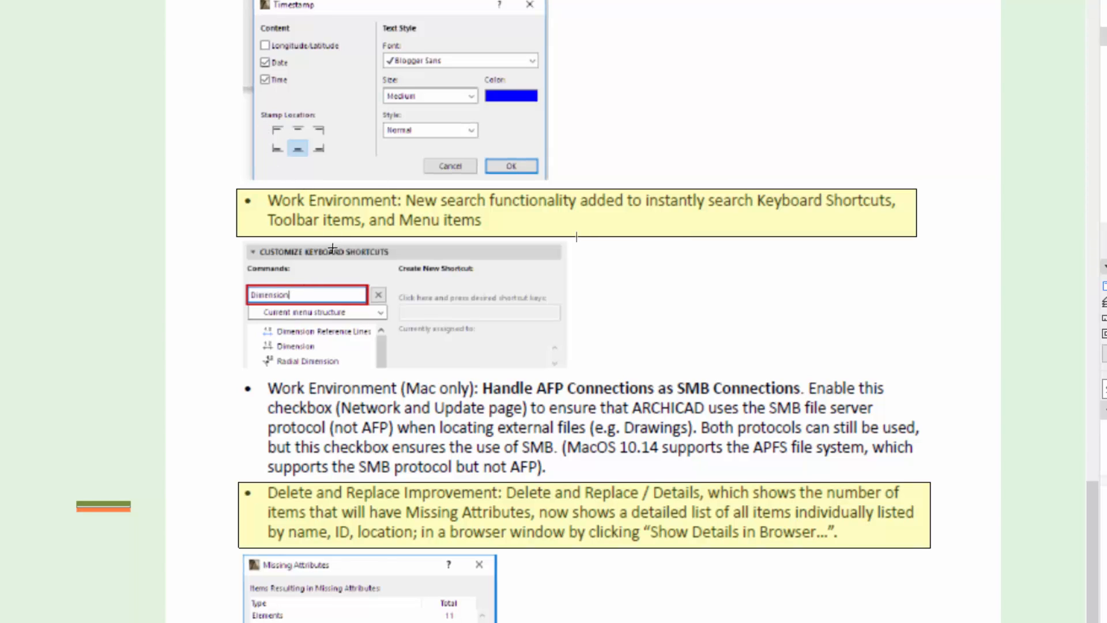
right_click(295, 294)
click(349, 428)
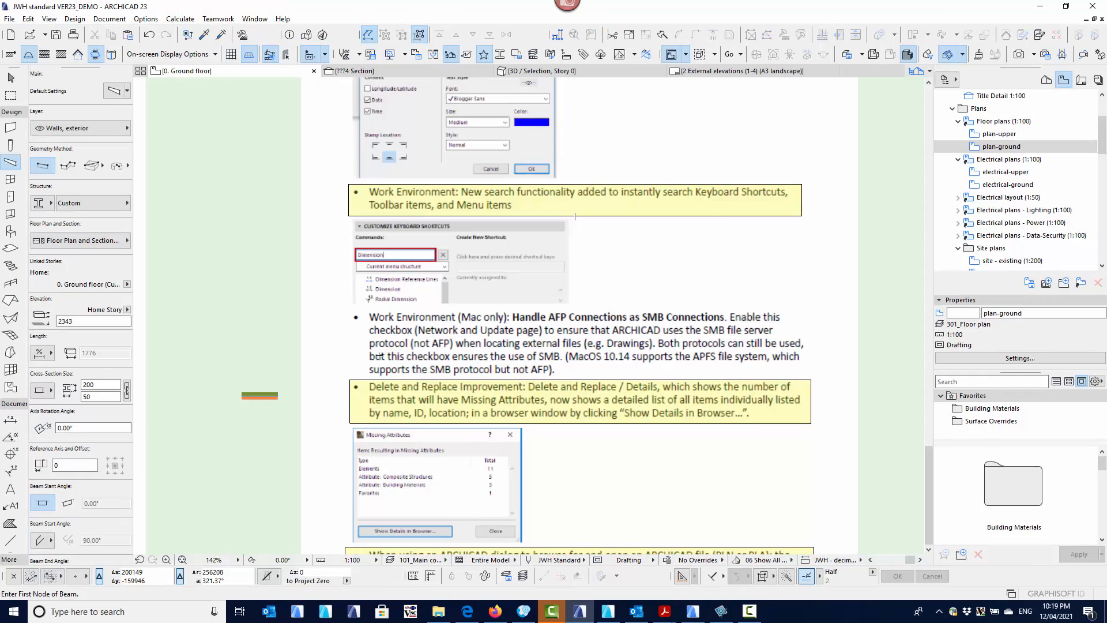
scroll(378, 356, down, 3)
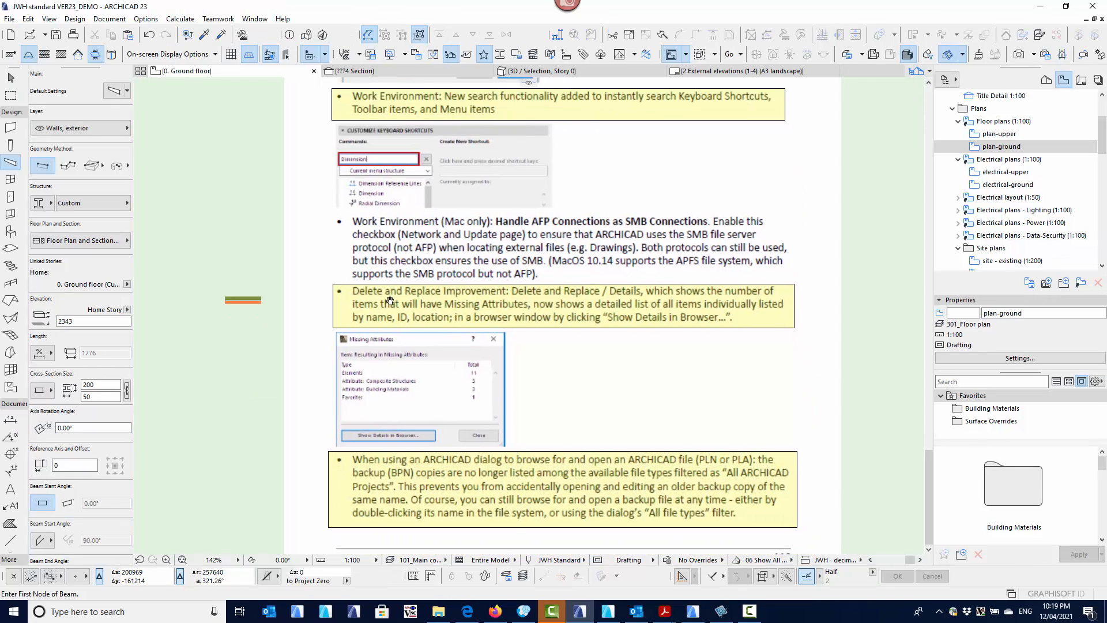
scroll(398, 271, down, 3)
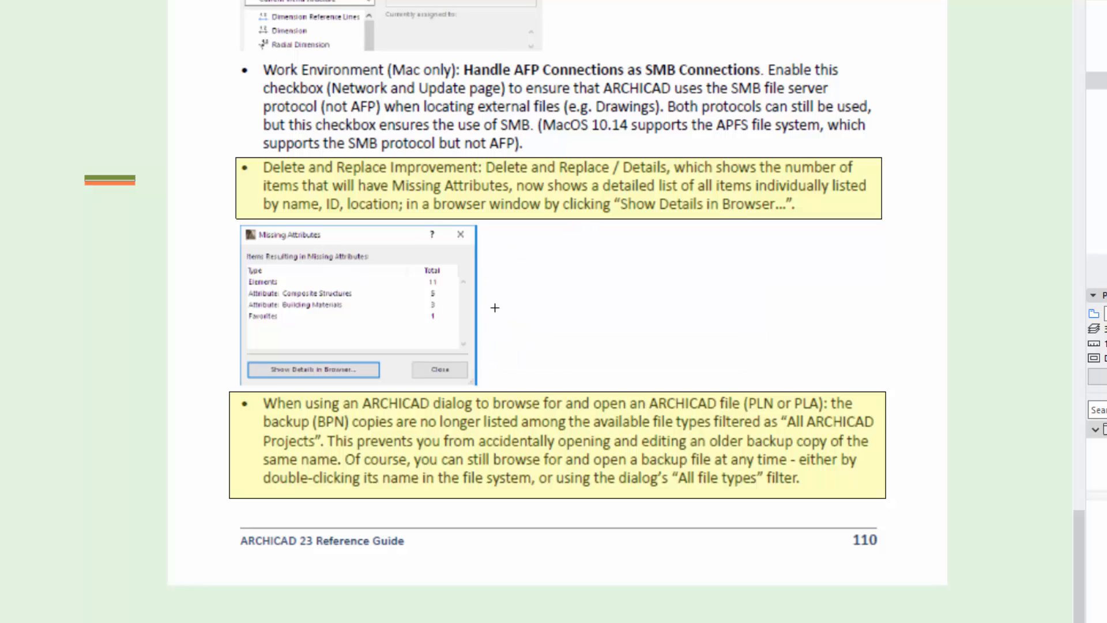
scroll(506, 267, up, 1)
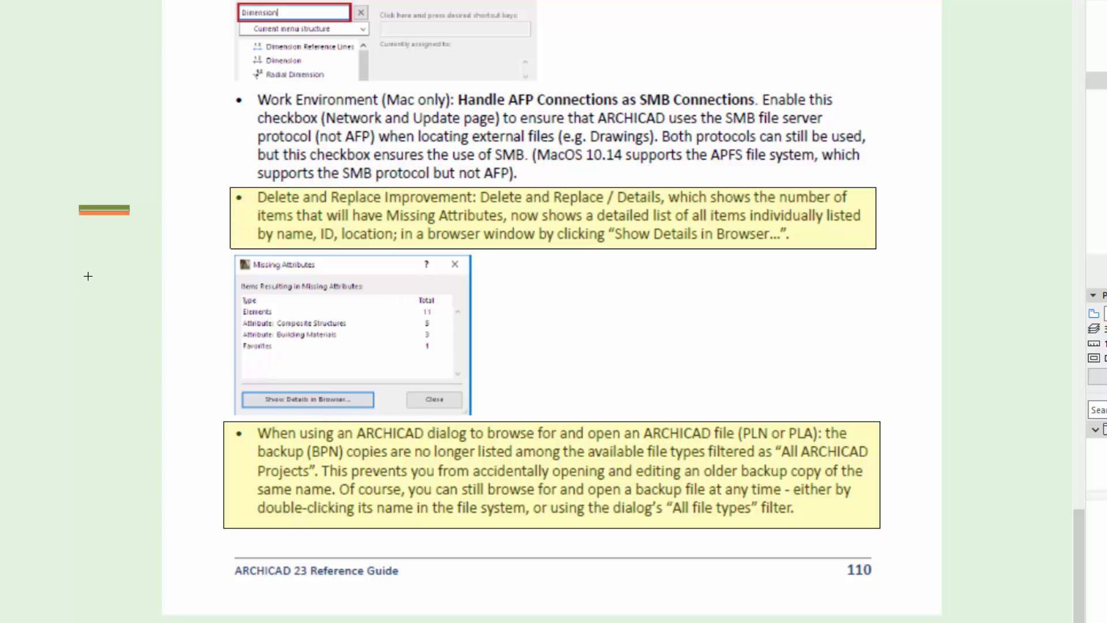
- Open the composite of the small wall beside page 110 for editing, start deleting it and view the missing attributes details
click(96, 216)
right_click(91, 258)
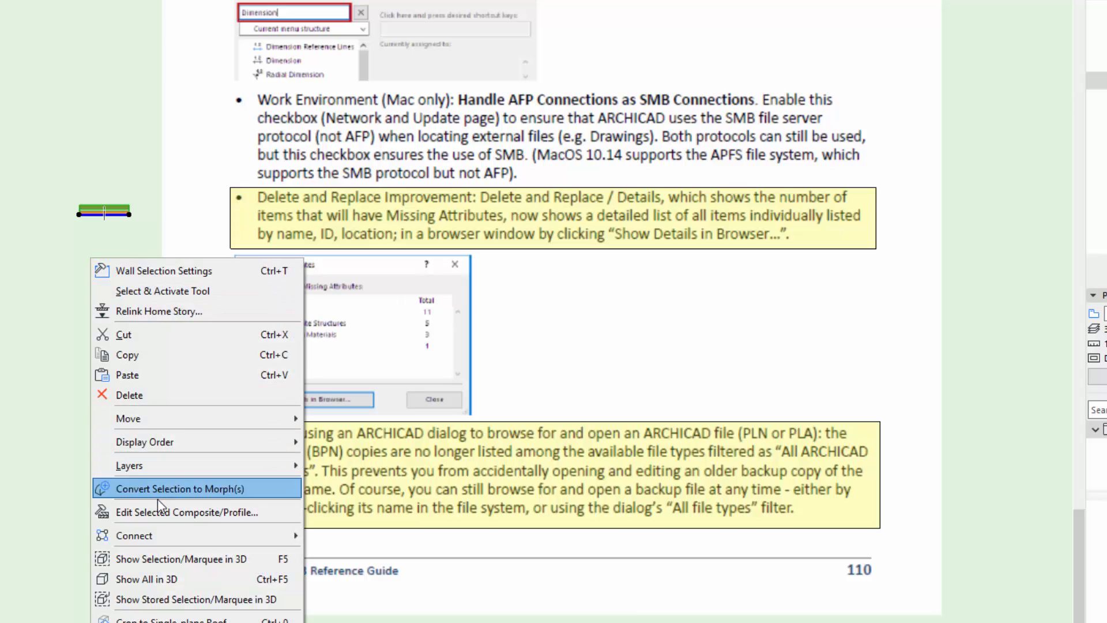
click(227, 510)
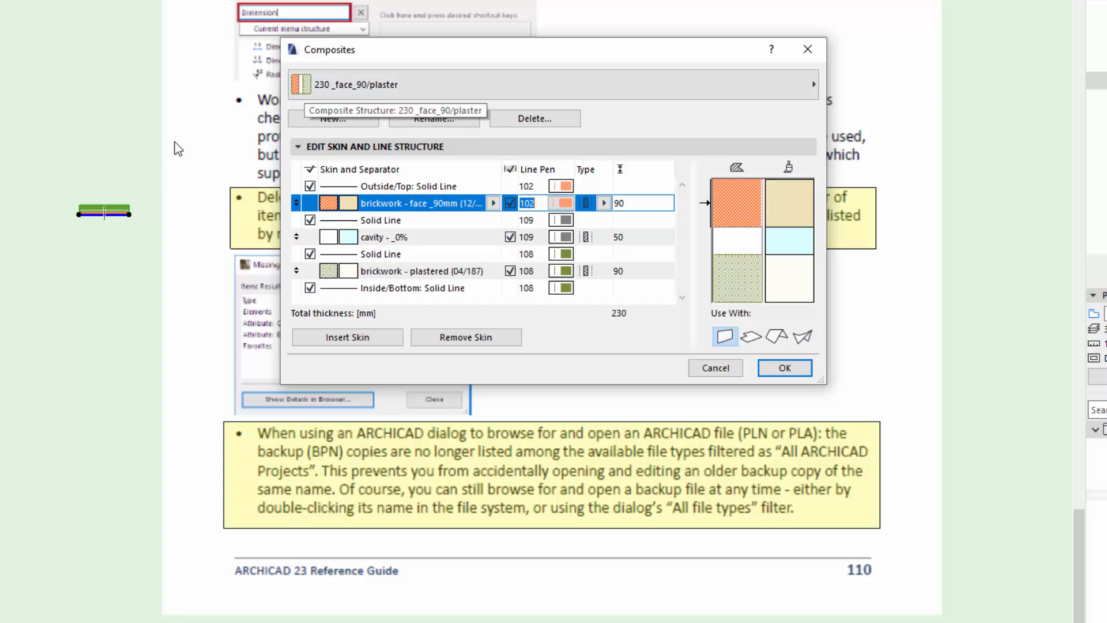
click(526, 121)
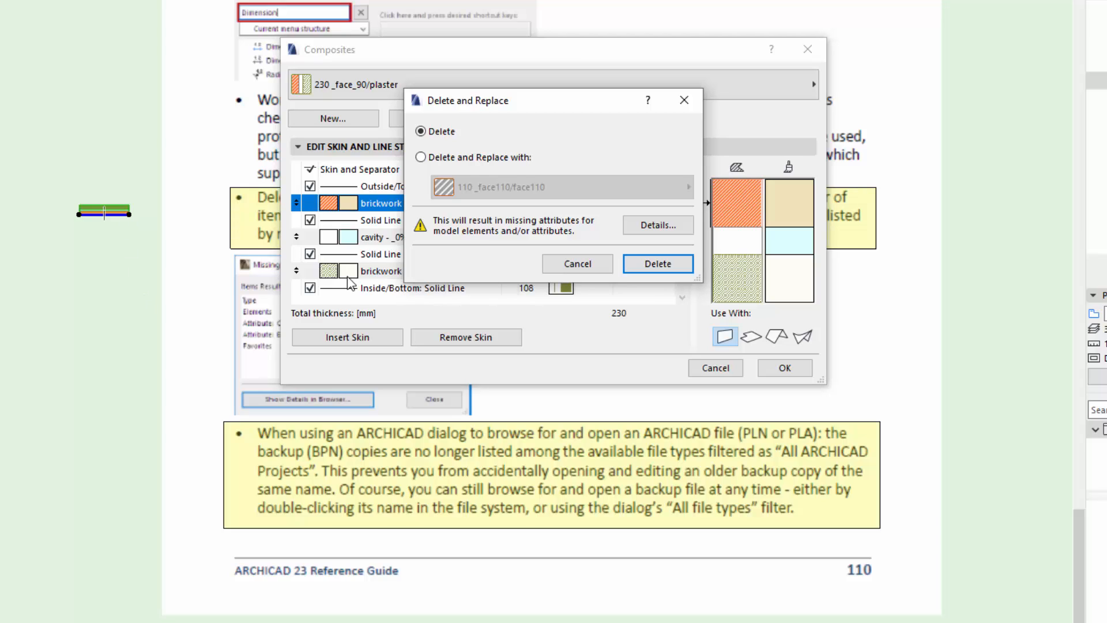
click(667, 229)
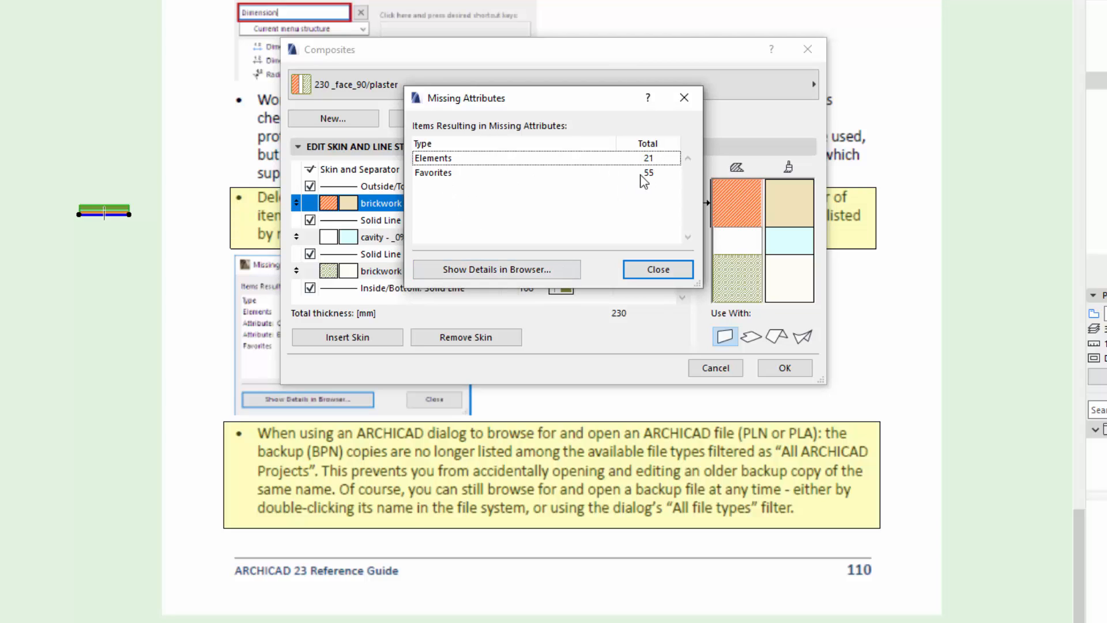
- Show the missing attributes details in the browser, review the listed elements and favorites, and close the report
click(524, 270)
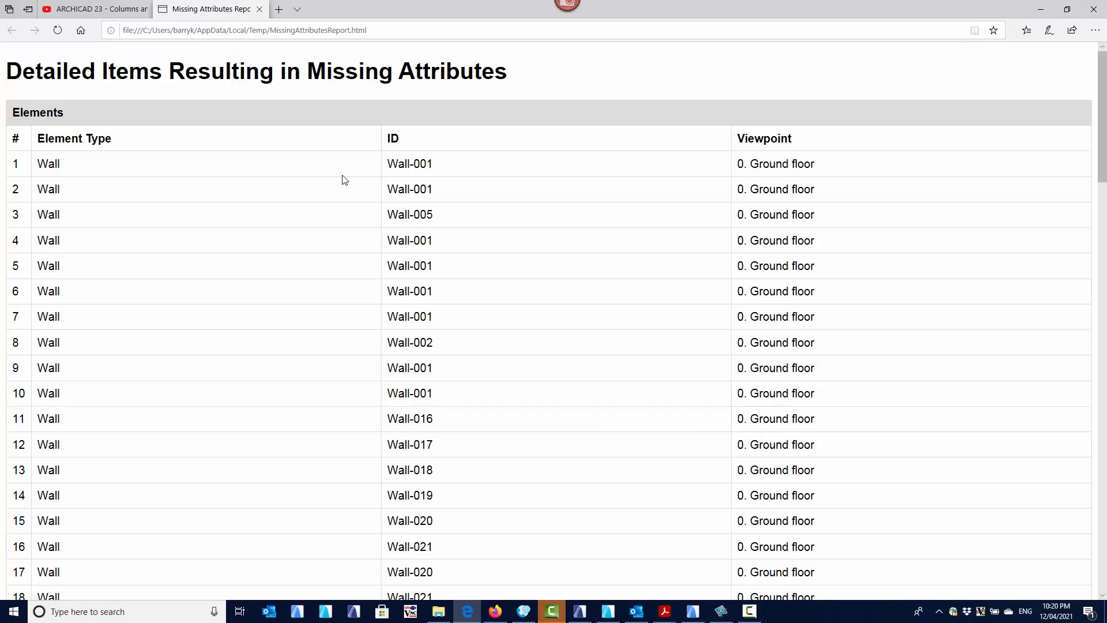
scroll(271, 227, down, 10)
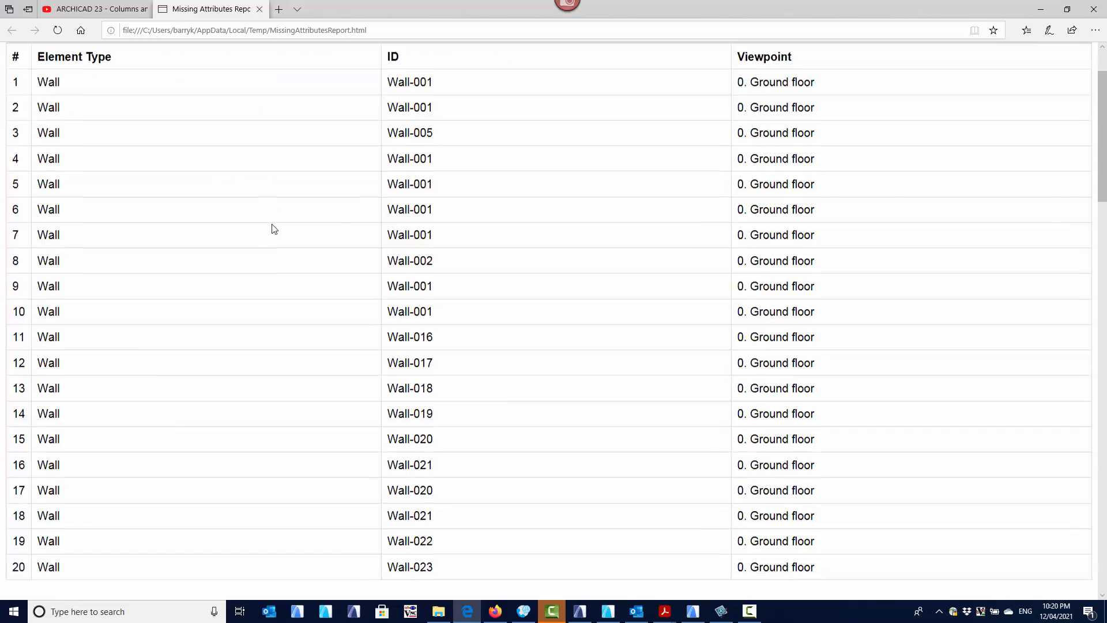
scroll(273, 250, down, 15)
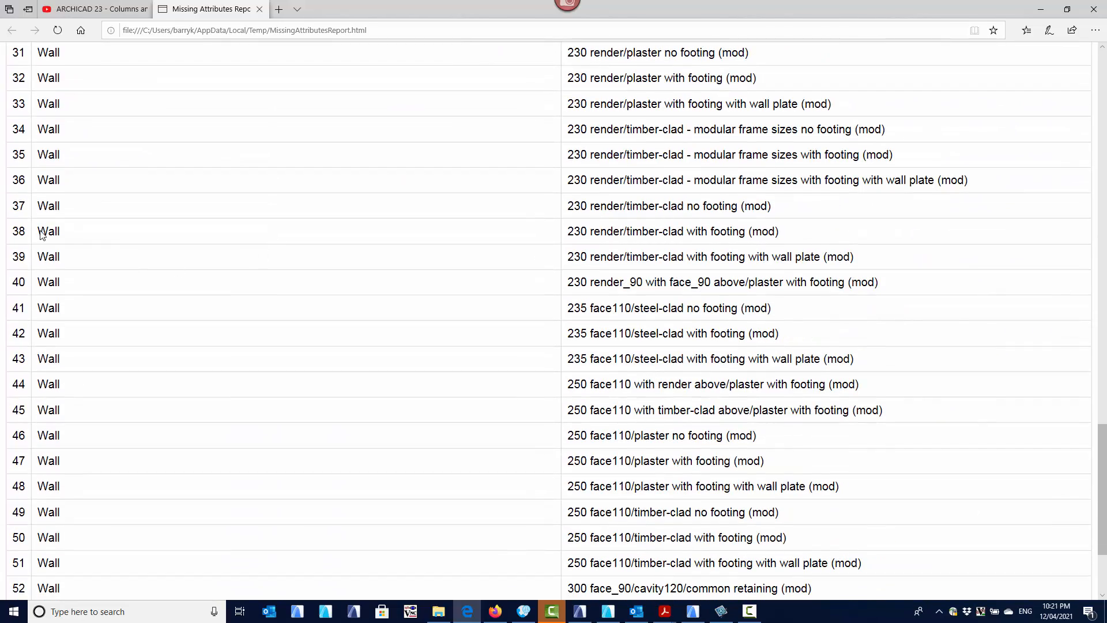
scroll(154, 239, up, 20)
scroll(154, 241, up, 4)
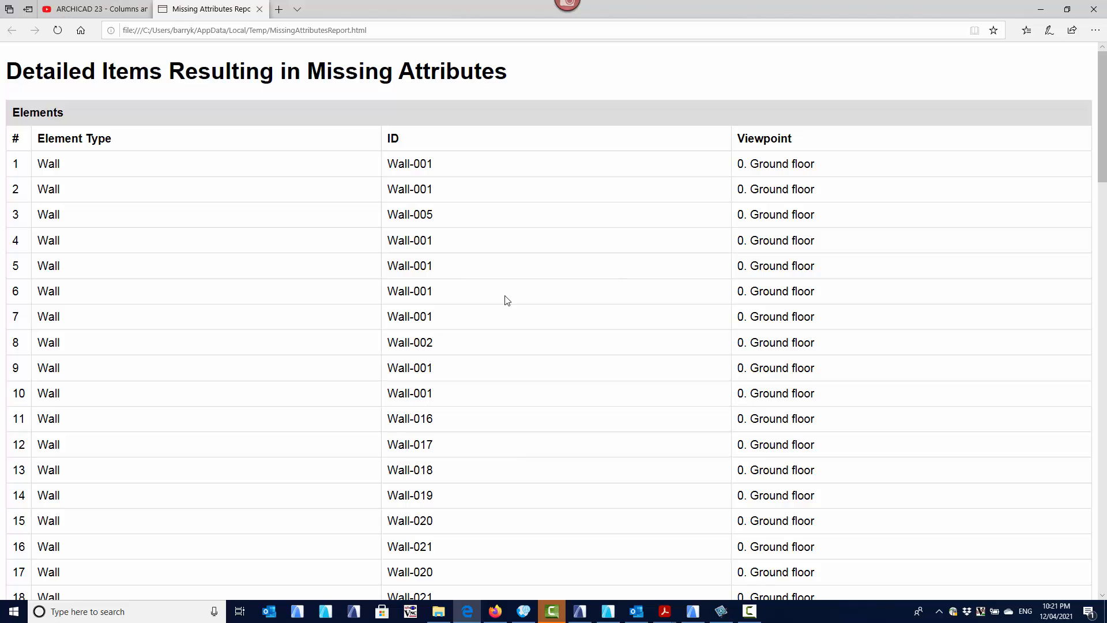
click(260, 9)
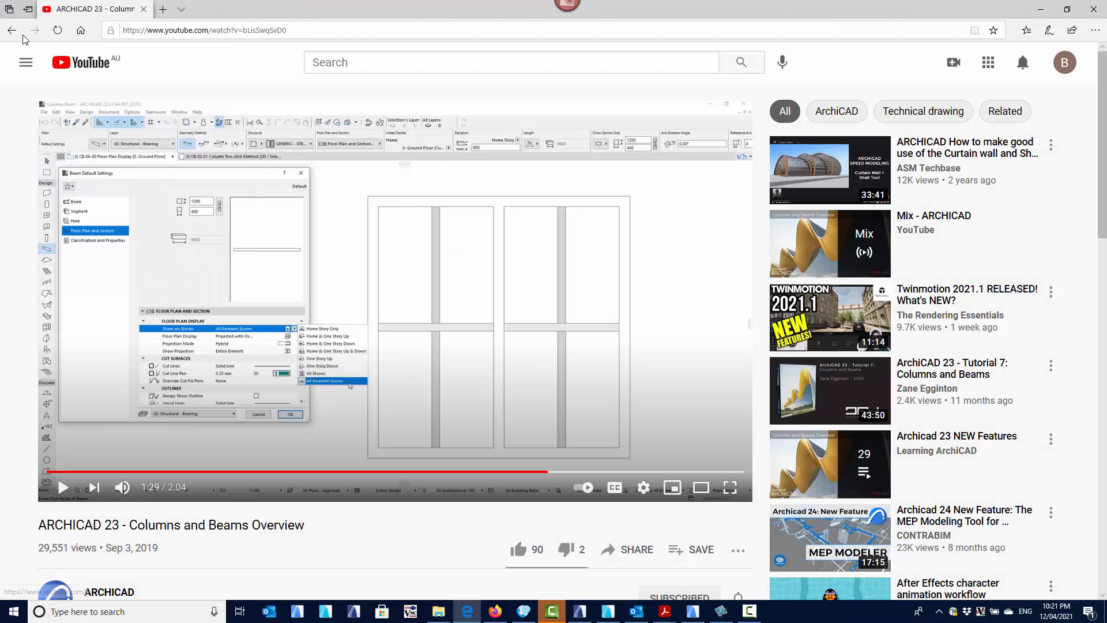
- Return to ARCHICAD, cancel the composite's deletion and leave the Composites dialog without changes
click(580, 611)
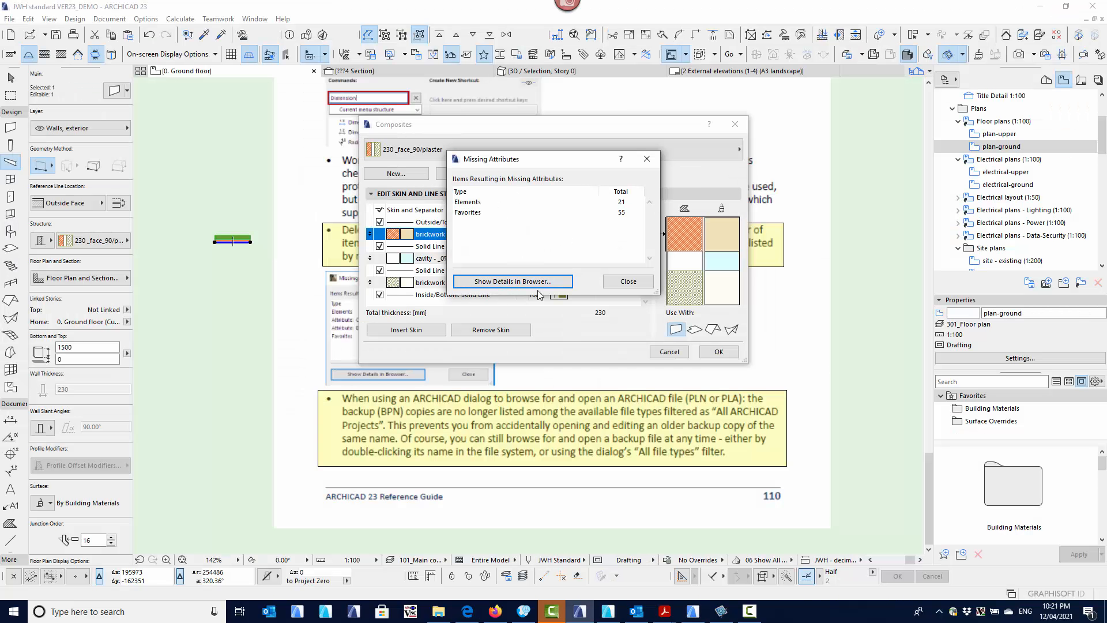
click(628, 281)
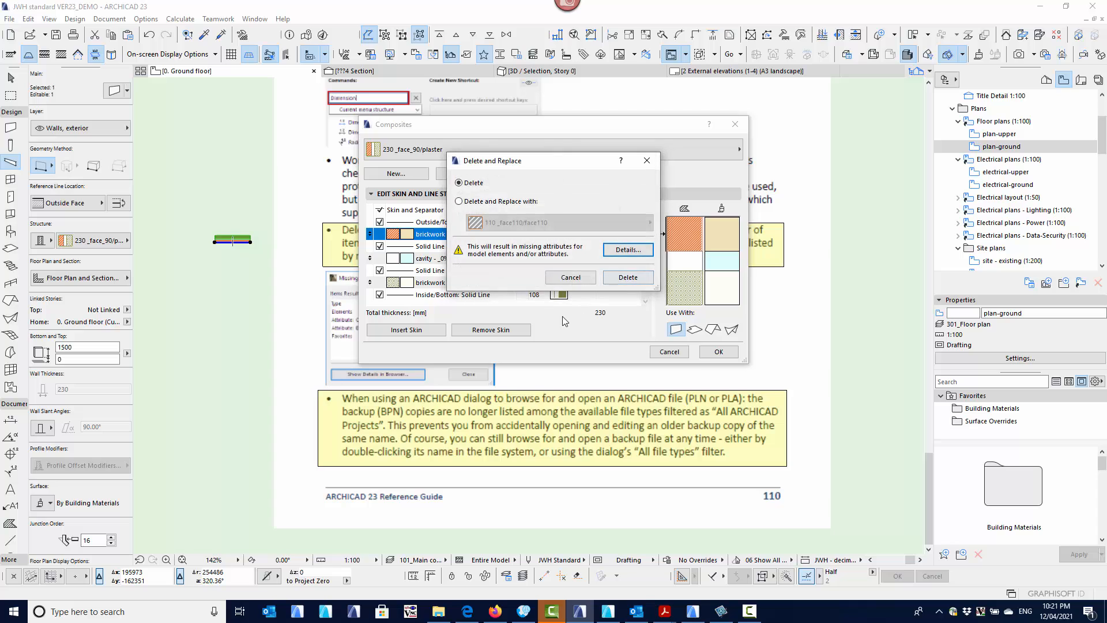
click(571, 278)
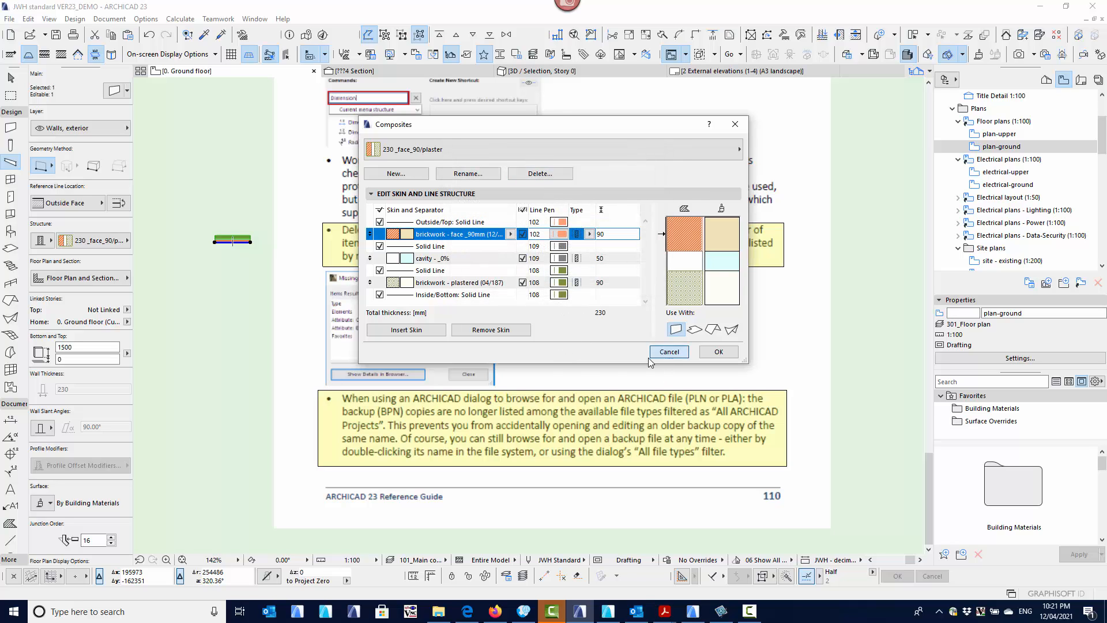
click(663, 353)
- Check the available file type filters in the Open file dialog for the Demo folder, and cancel the dialog
scroll(455, 378, down, 3)
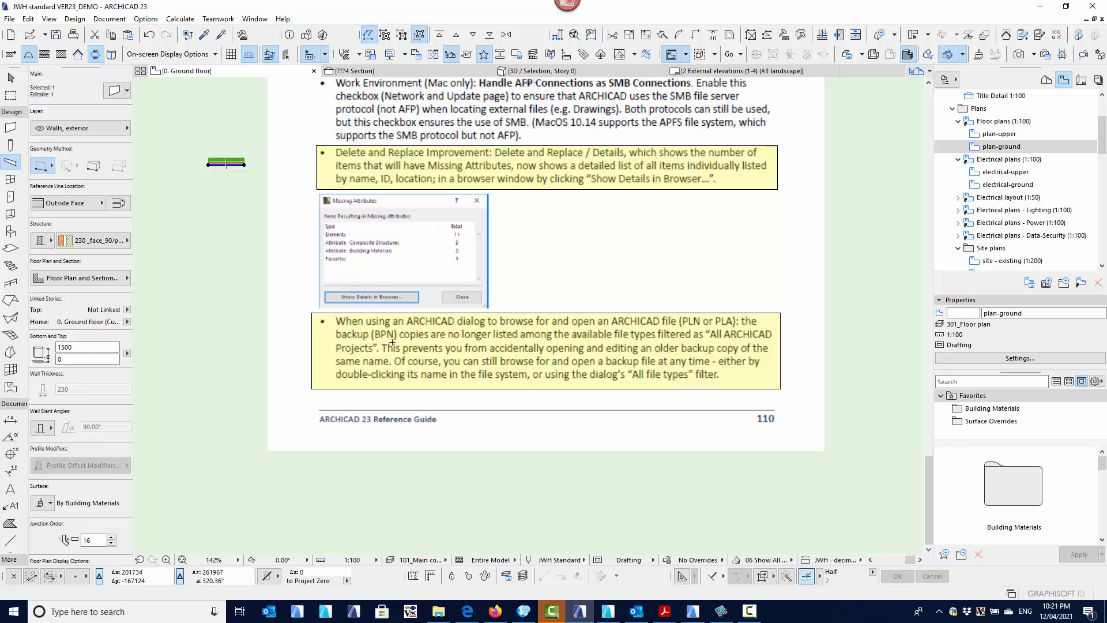
click(44, 34)
click(54, 56)
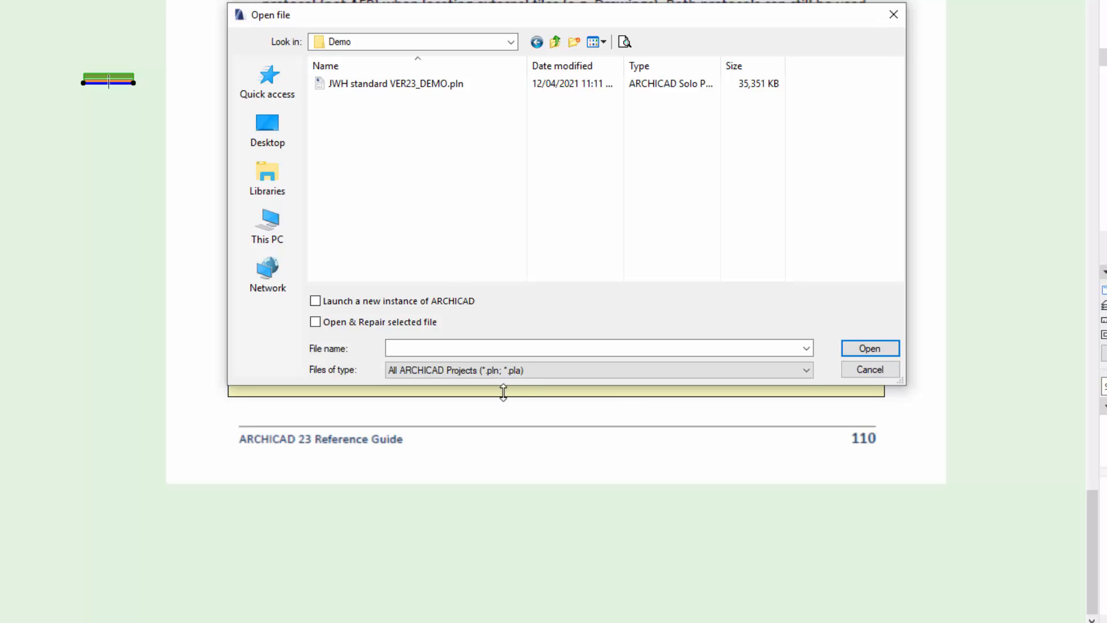
click(531, 371)
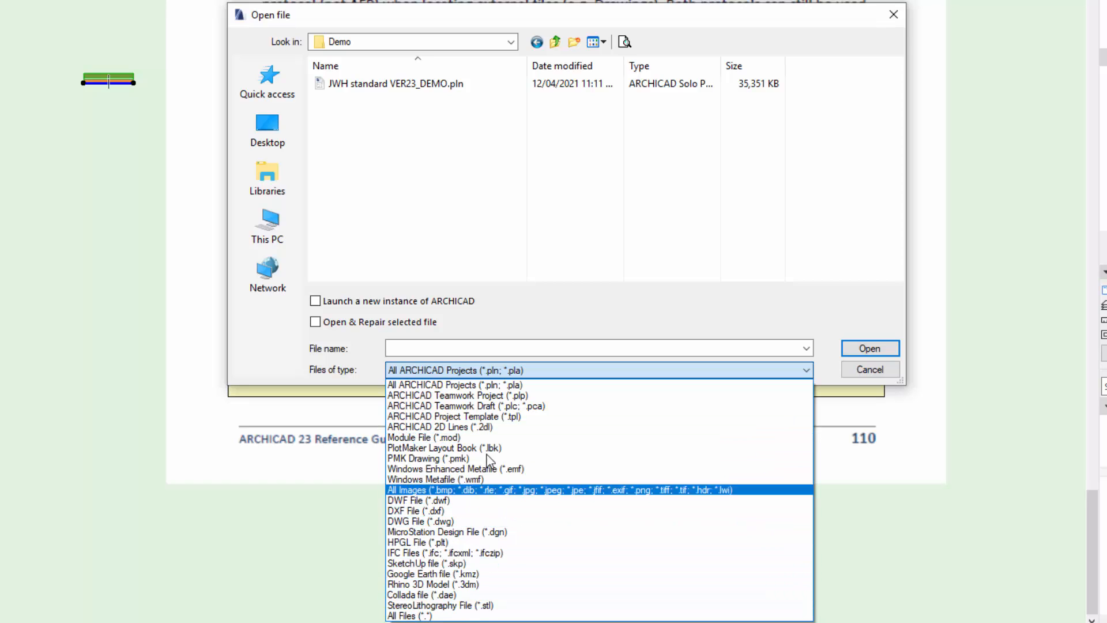
click(385, 111)
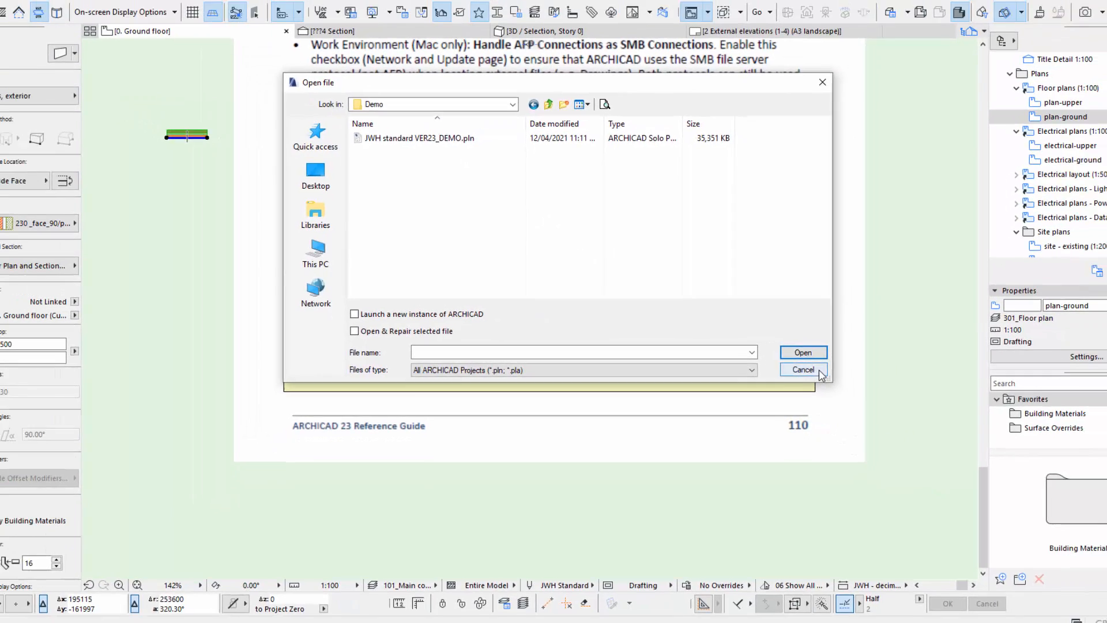
key(Escape)
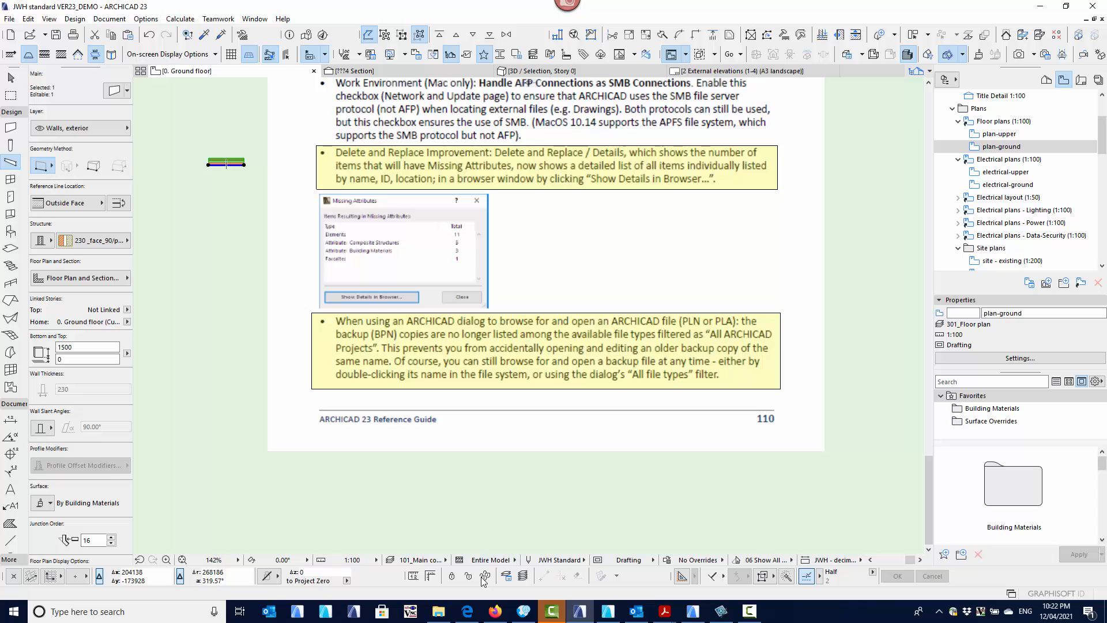
- Switch to File Explorer, locate the backup file JWH standard VER23_DEMO.bpn in the Demo folder, then deselect the wall in ARCHICAD
click(439, 611)
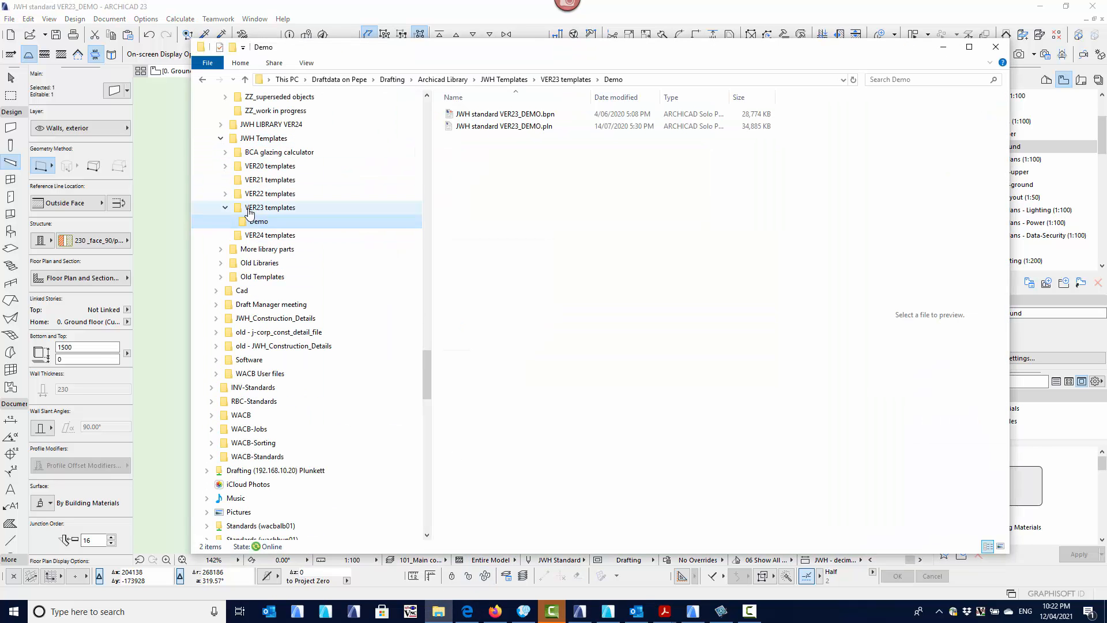
click(545, 128)
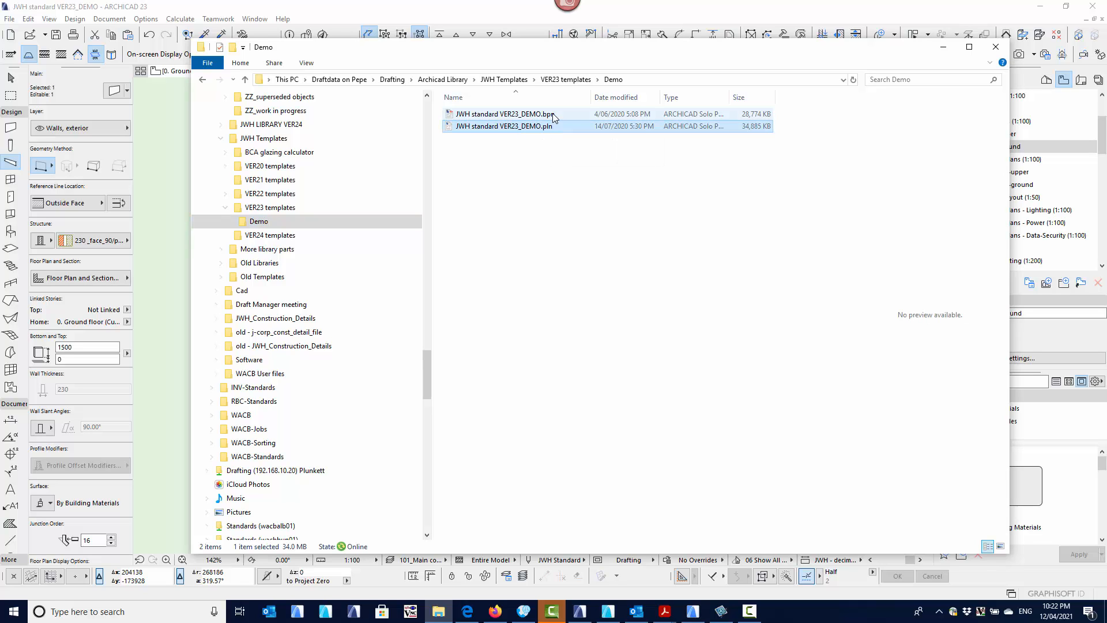
click(540, 117)
double_click(542, 116)
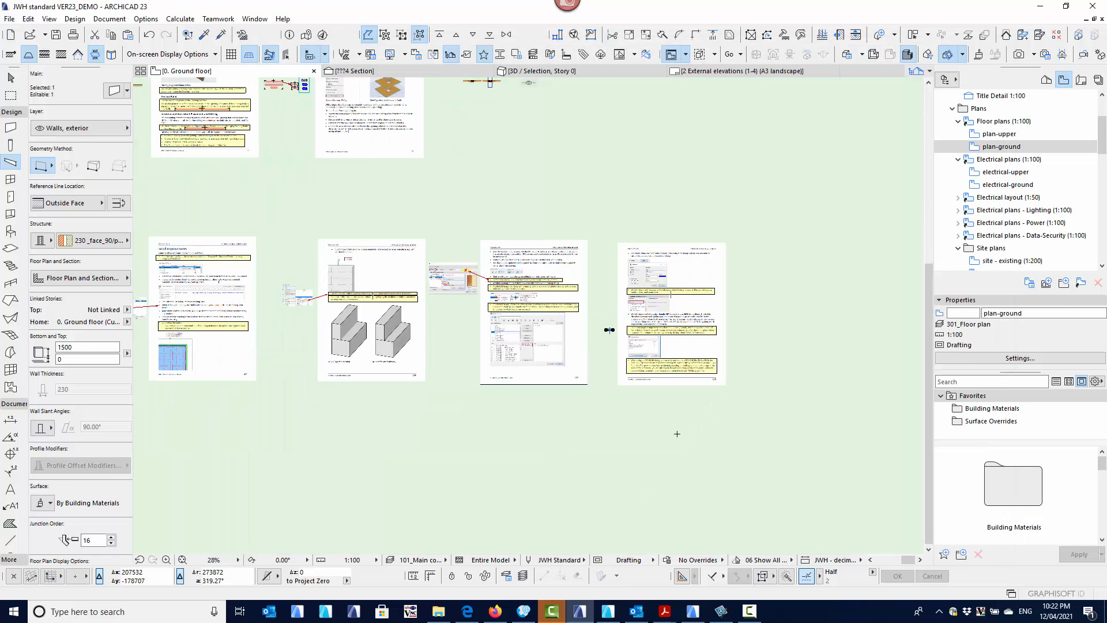
key(Escape)
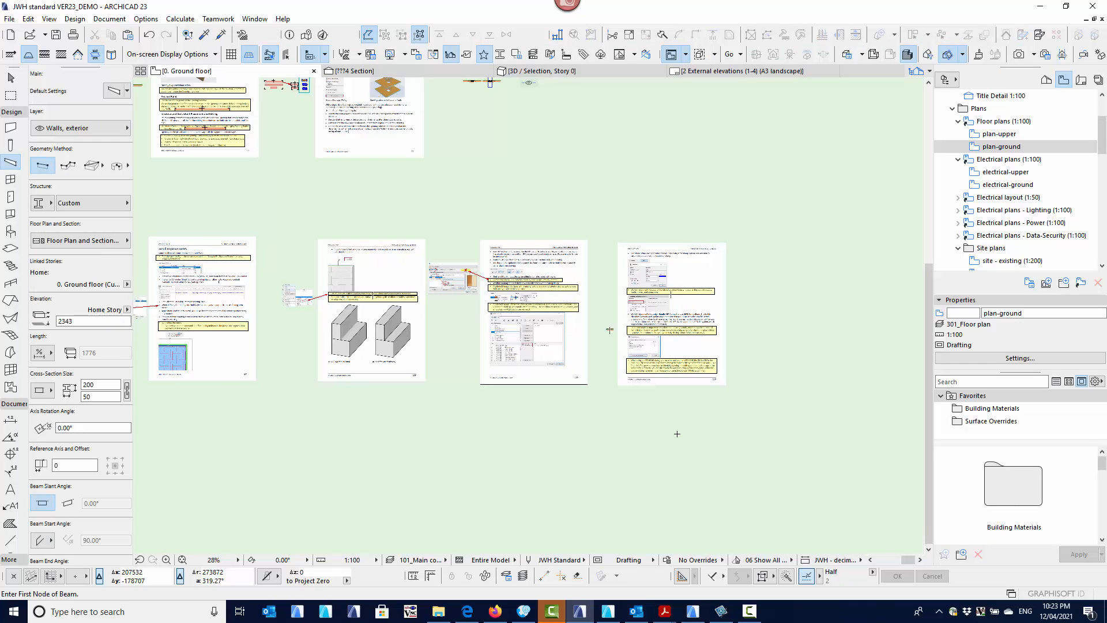